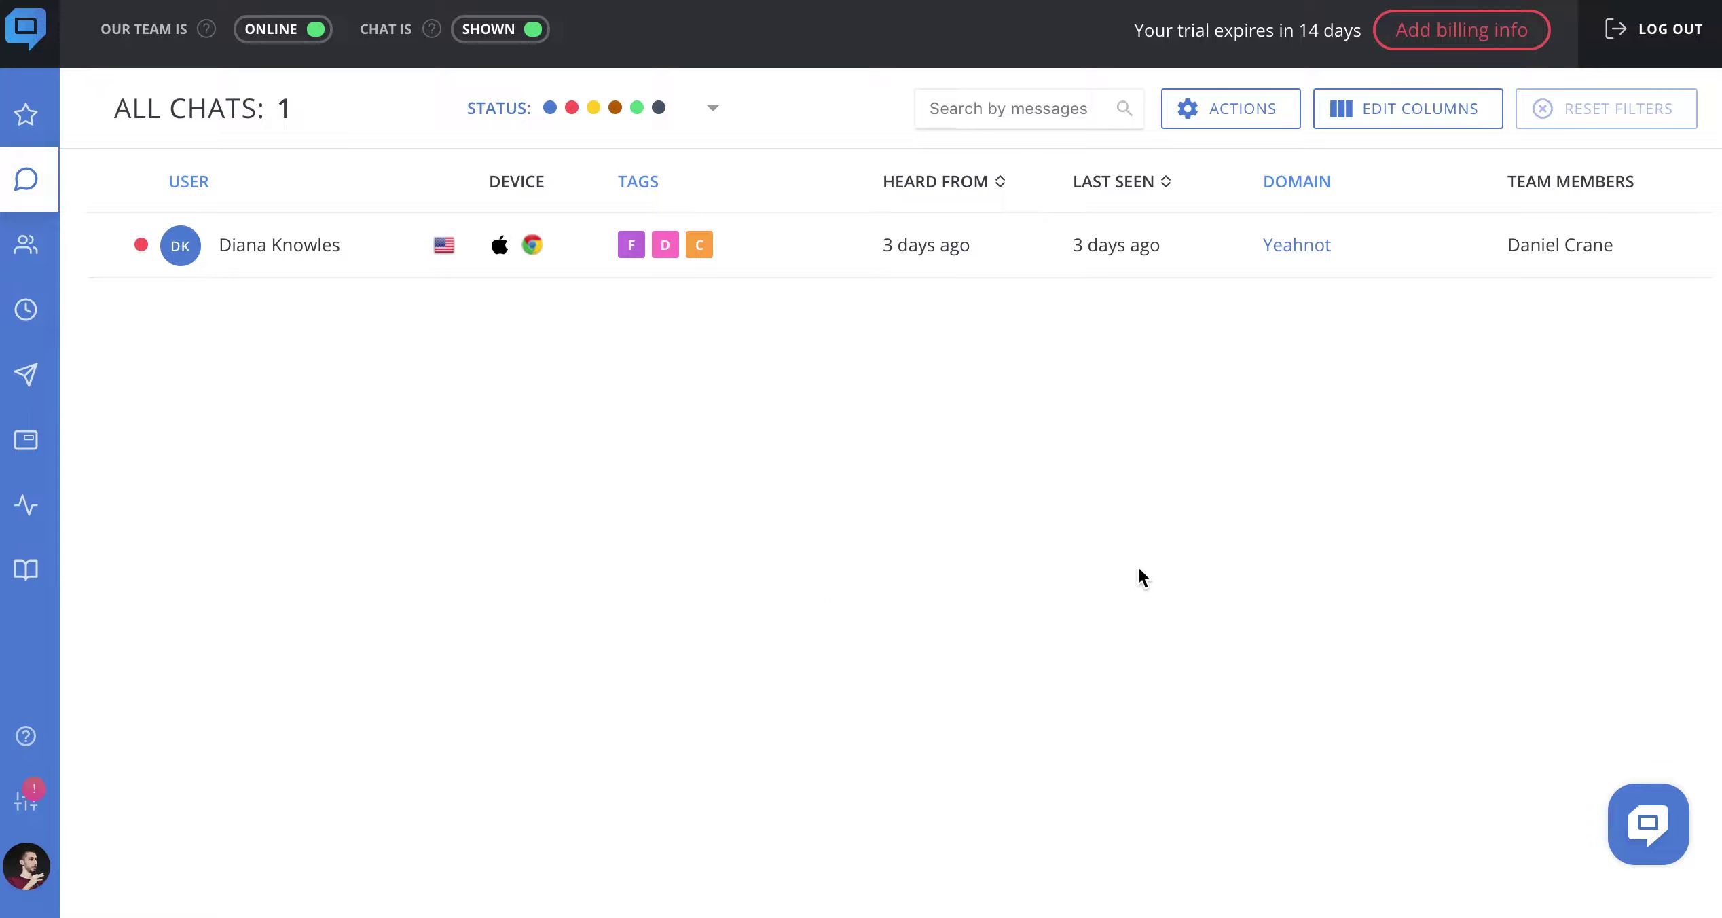
View the welcome message in the HelpCrunch support chat and minimize the chat
{"action": "left_click", "coordinate": [1643, 827]}
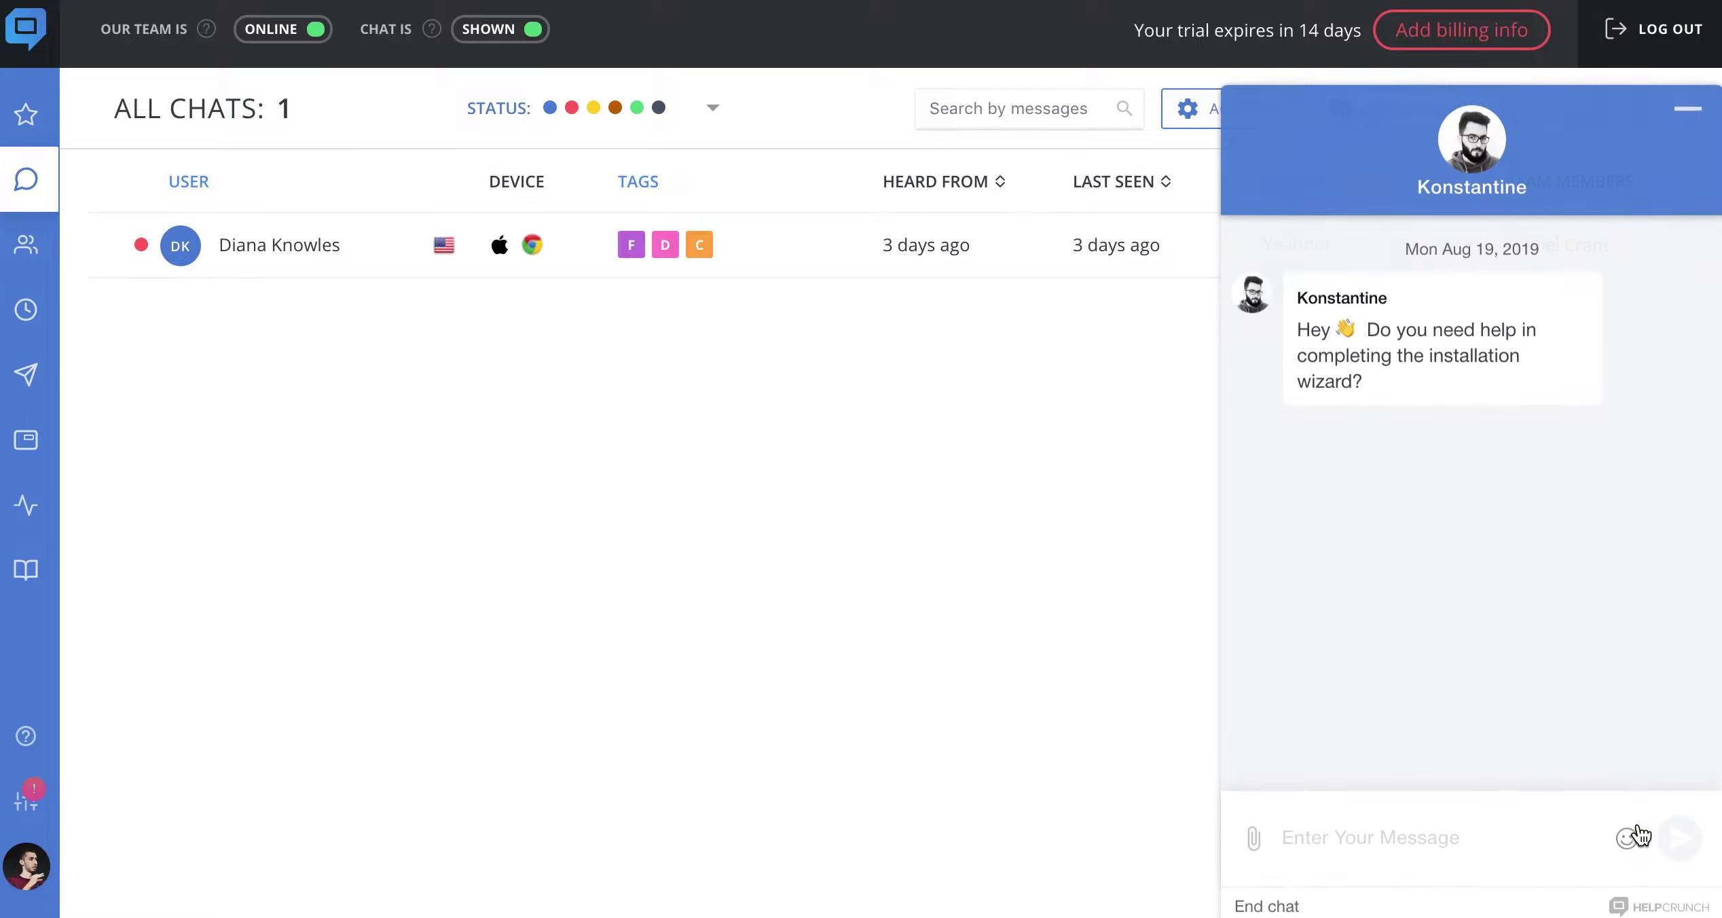
{"action": "left_click", "coordinate": [1685, 114]}
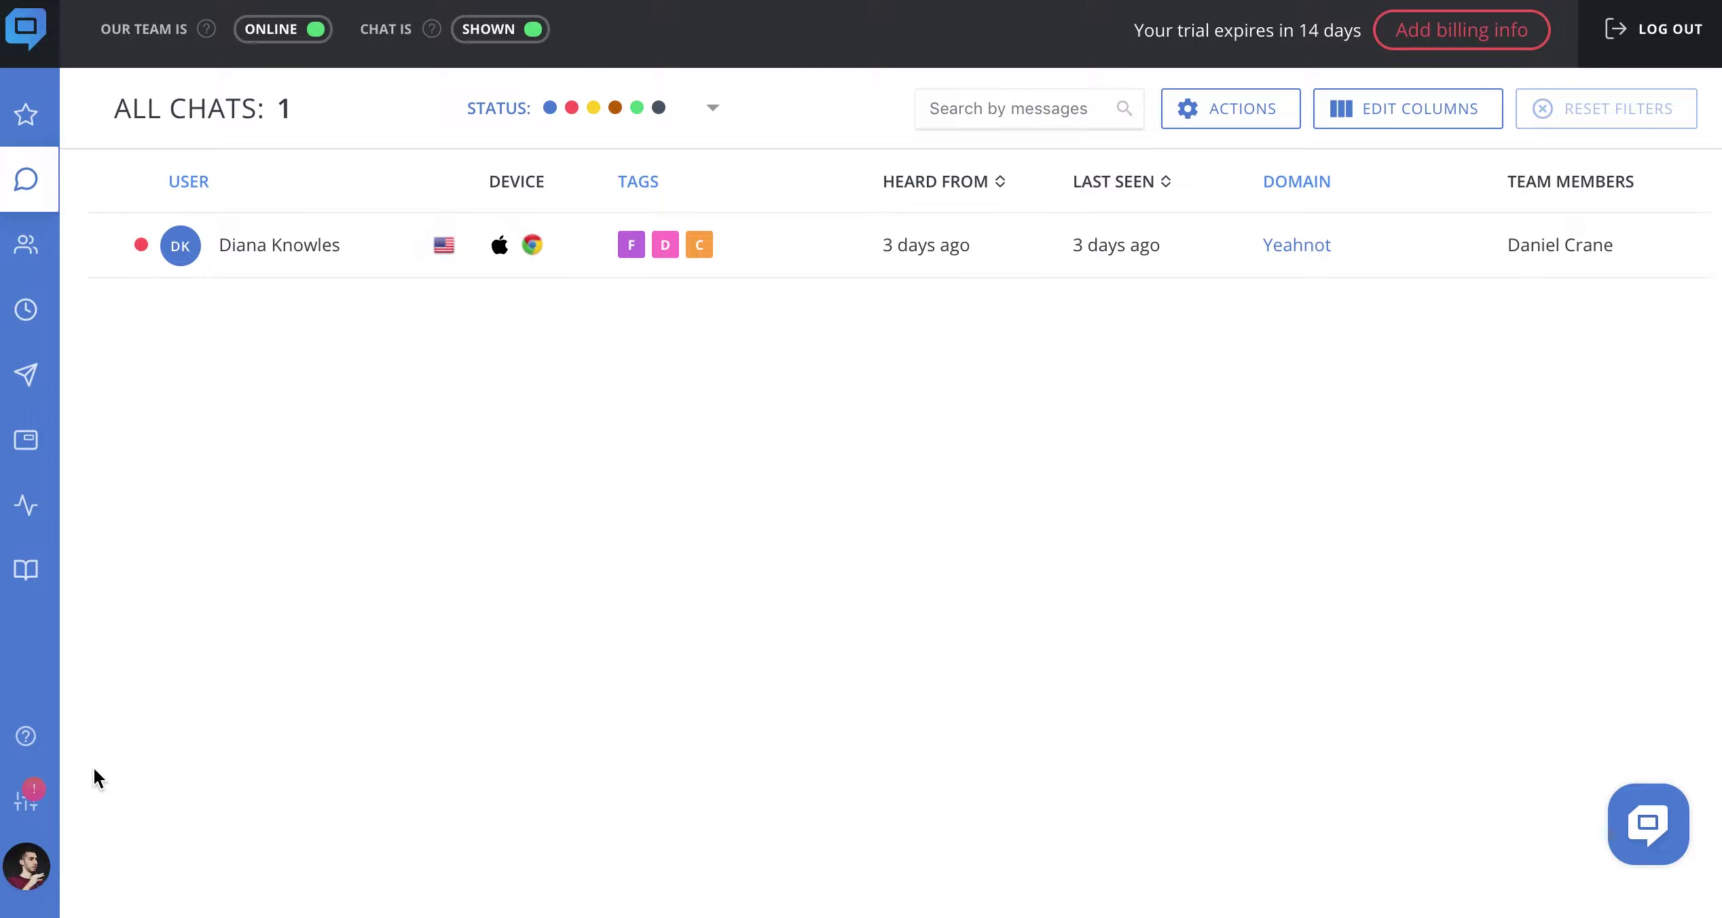
Open the widget customization settings of the Yeahnot website widget
{"action": "left_click", "coordinate": [31, 818]}
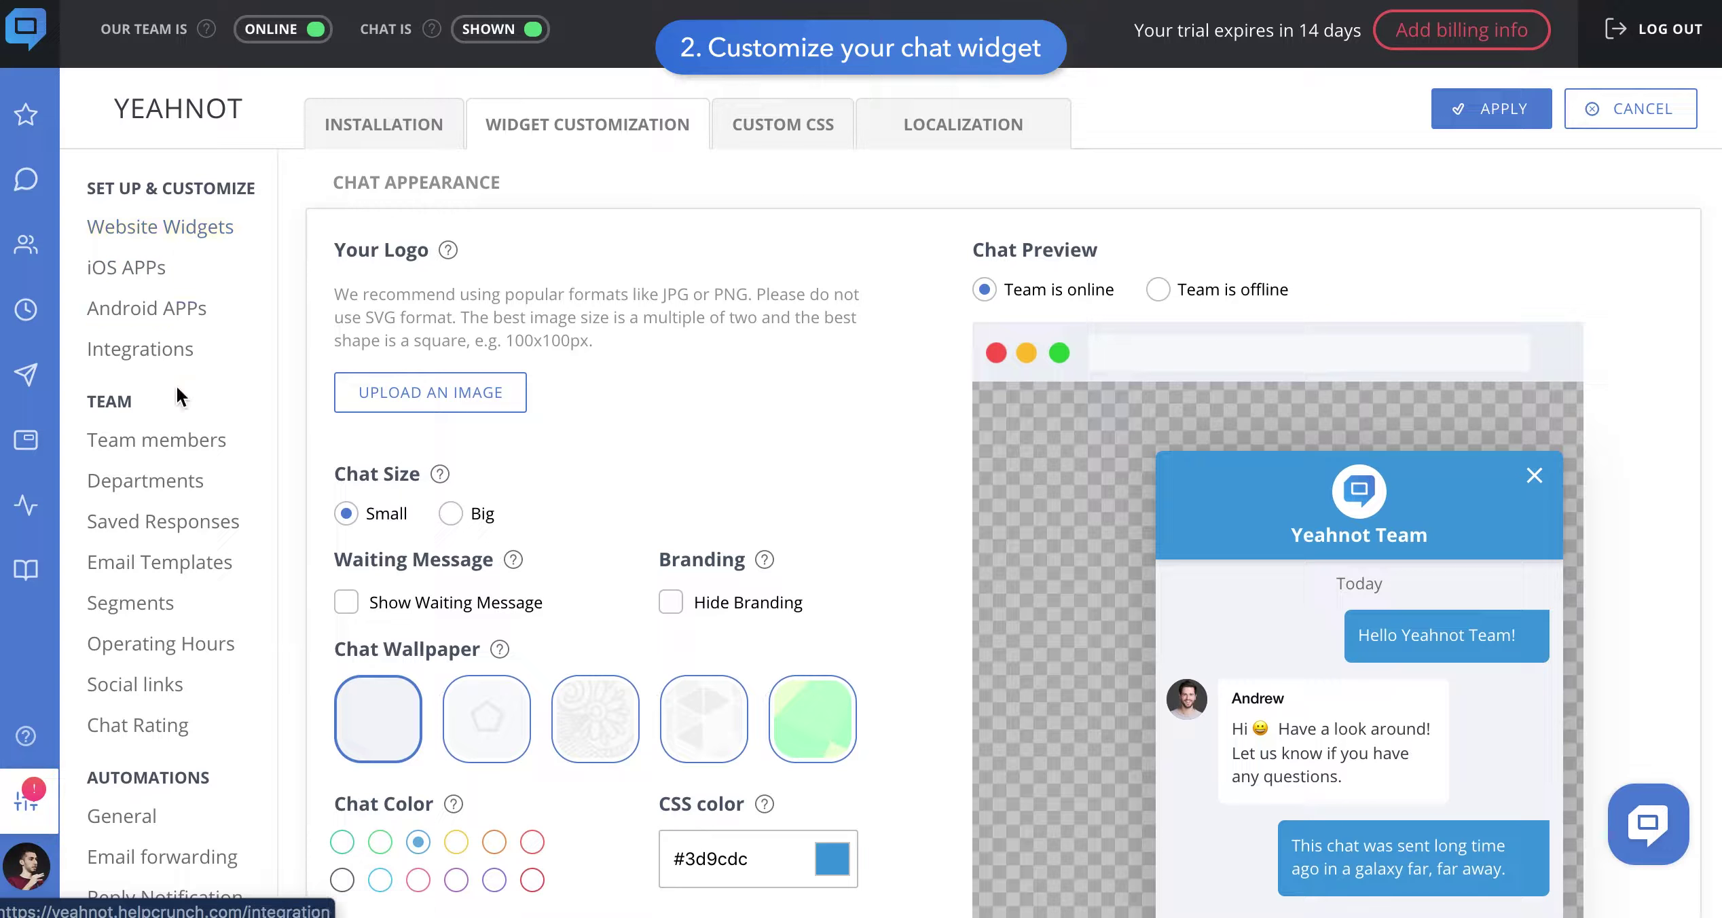
{"action": "scroll", "coordinate": [163, 655], "scroll_direction": "down", "scroll_amount": 8}
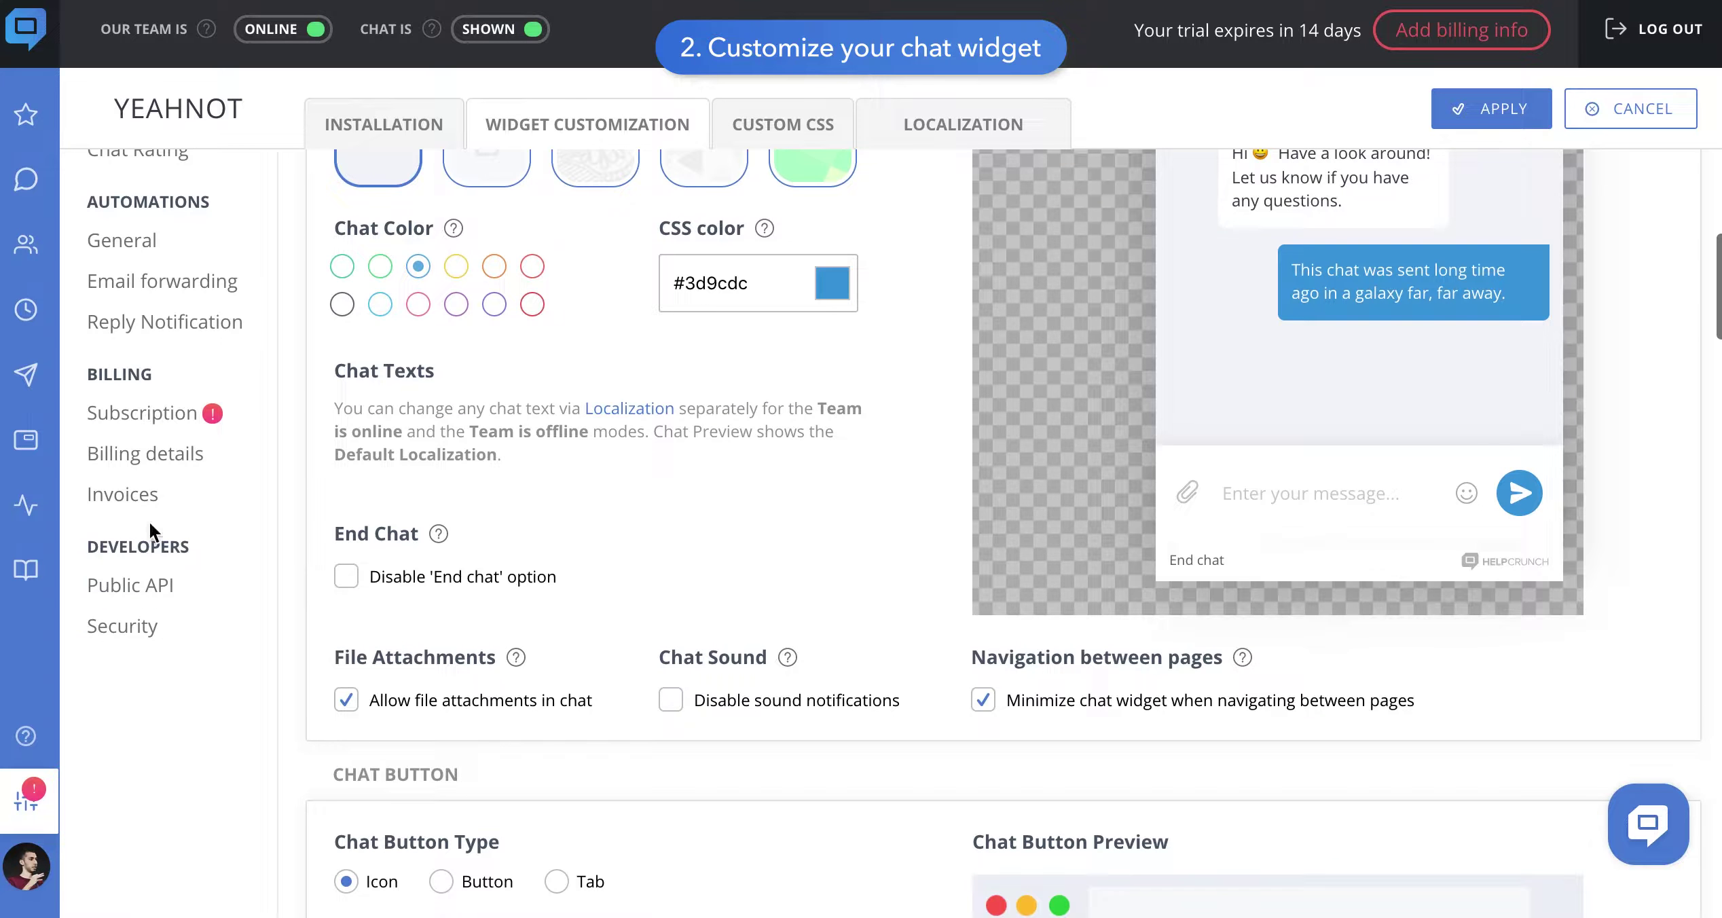
{"action": "scroll", "coordinate": [165, 381], "scroll_direction": "up", "scroll_amount": 8}
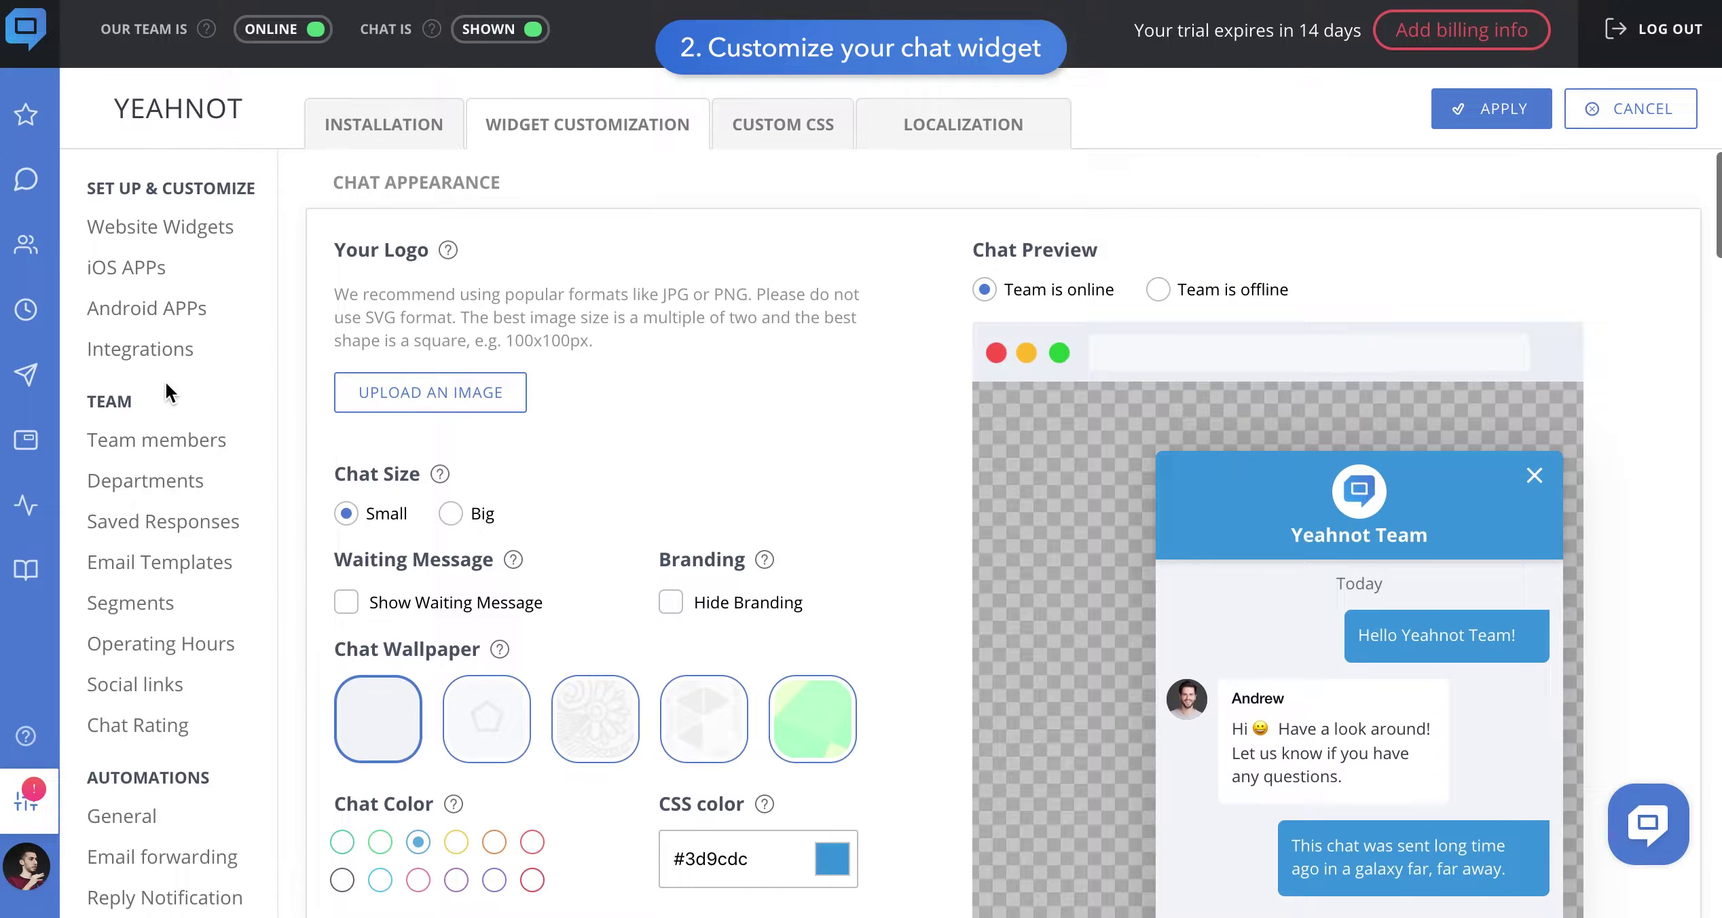
{"action": "left_click", "coordinate": [192, 230]}
{"action": "left_click", "coordinate": [565, 448]}
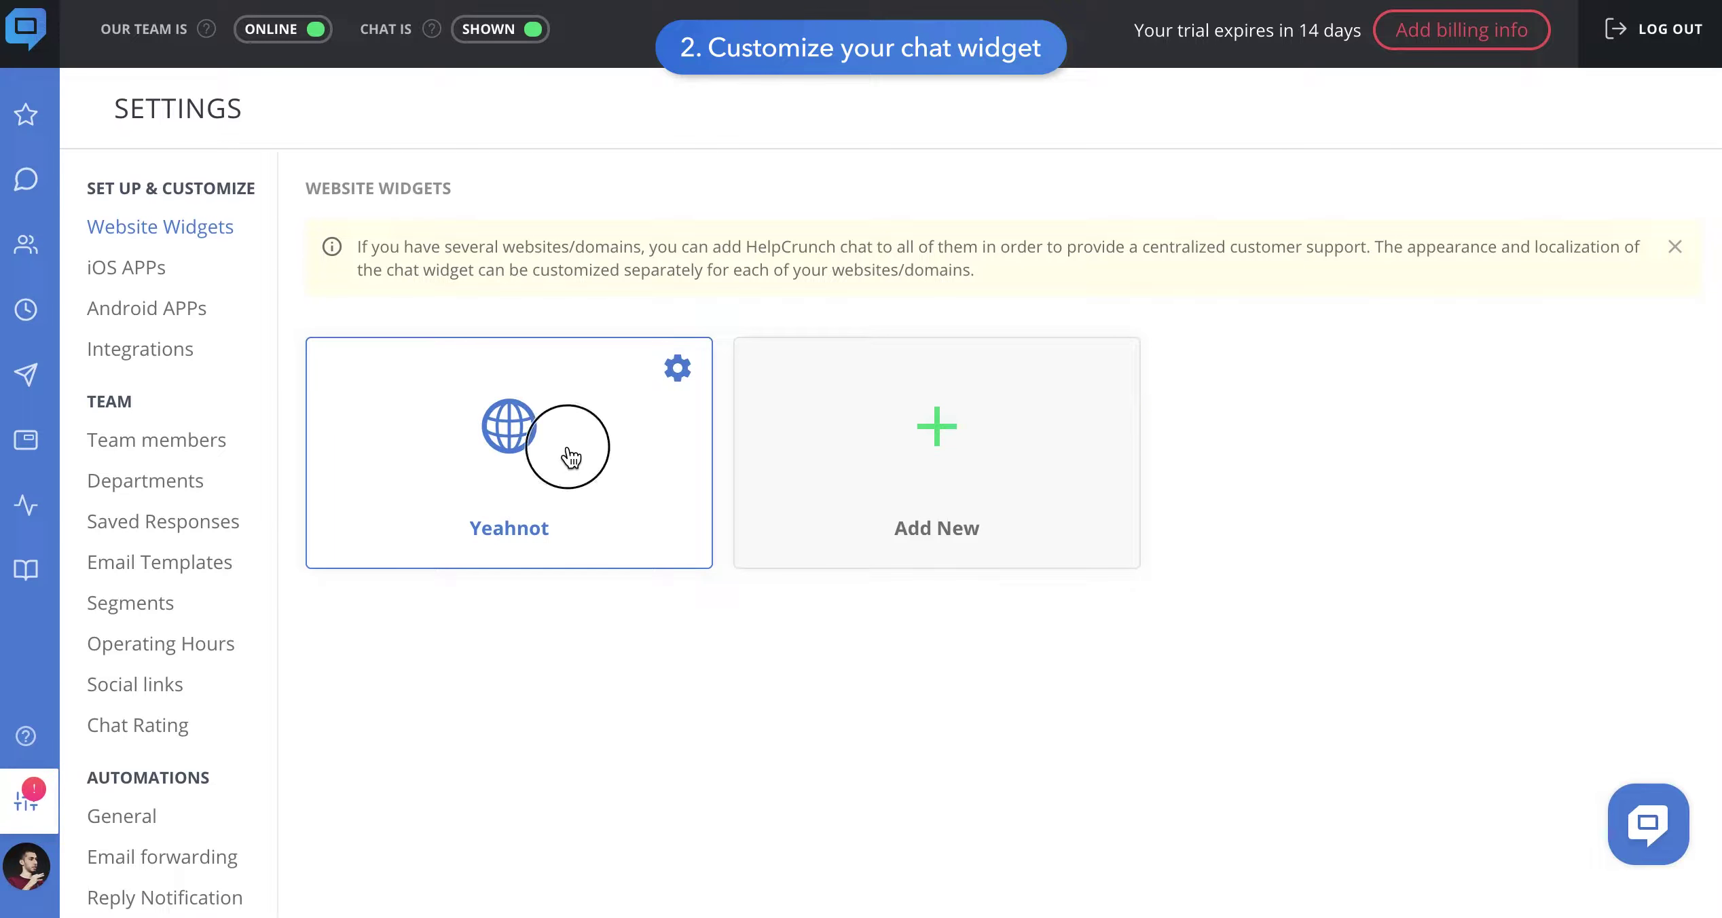
{"action": "left_click", "coordinate": [580, 144]}
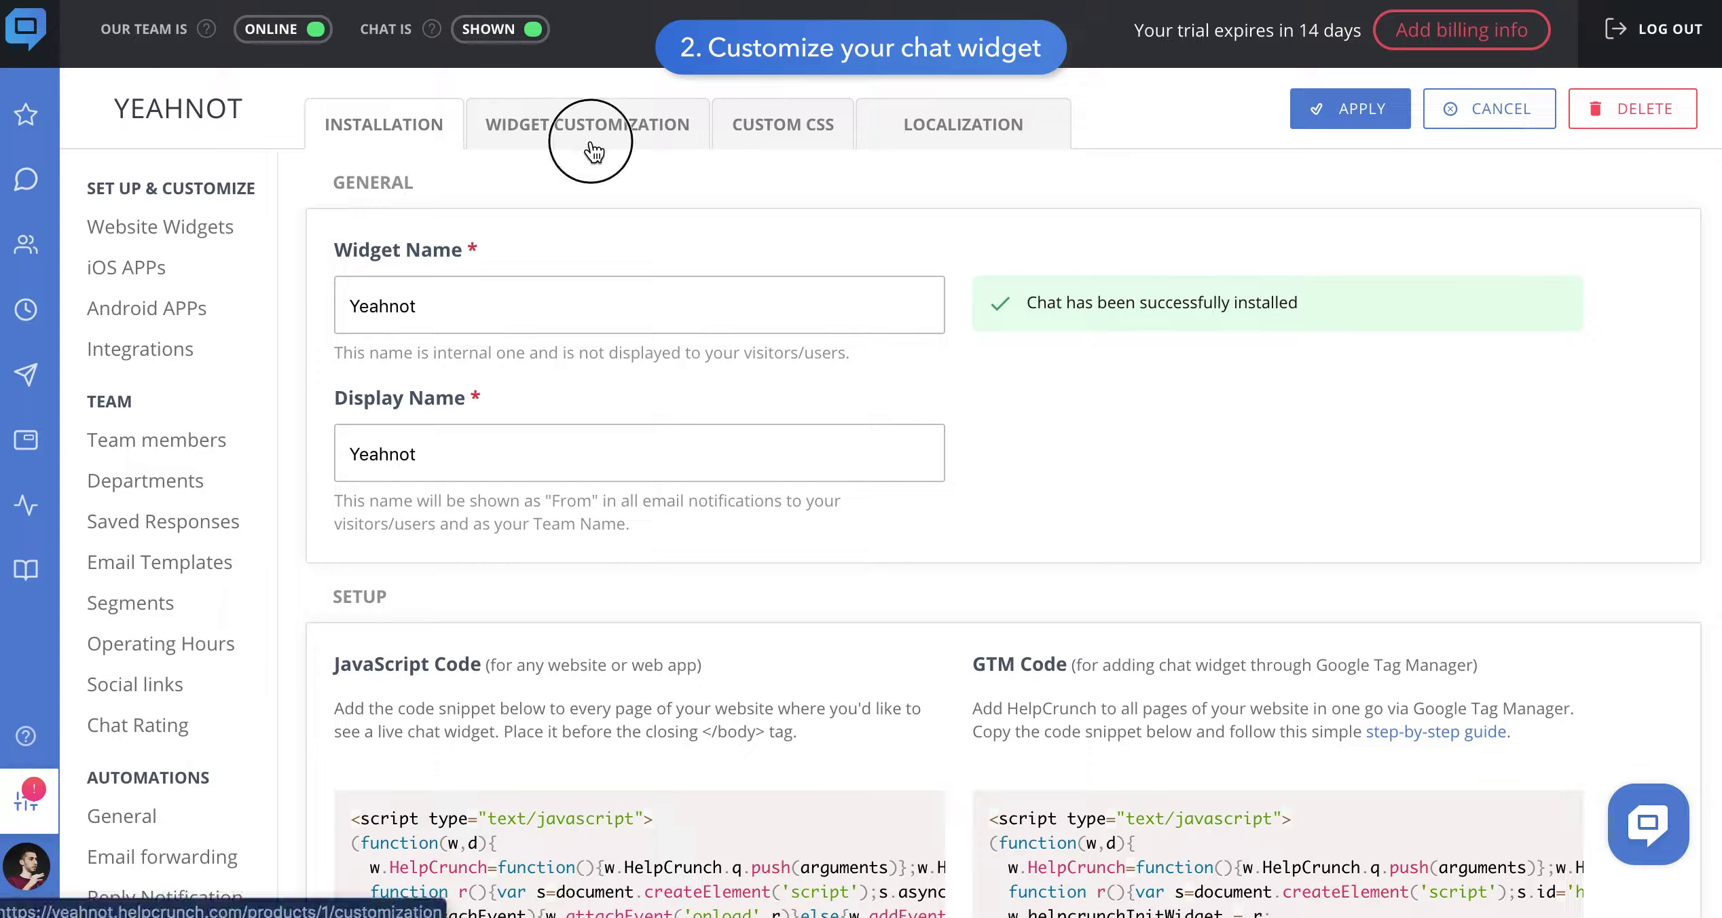
Try the orange and yellow chat colors for the widget and set the chat color to red (#e75142)
{"action": "scroll", "coordinate": [823, 574], "scroll_direction": "down", "scroll_amount": 4}
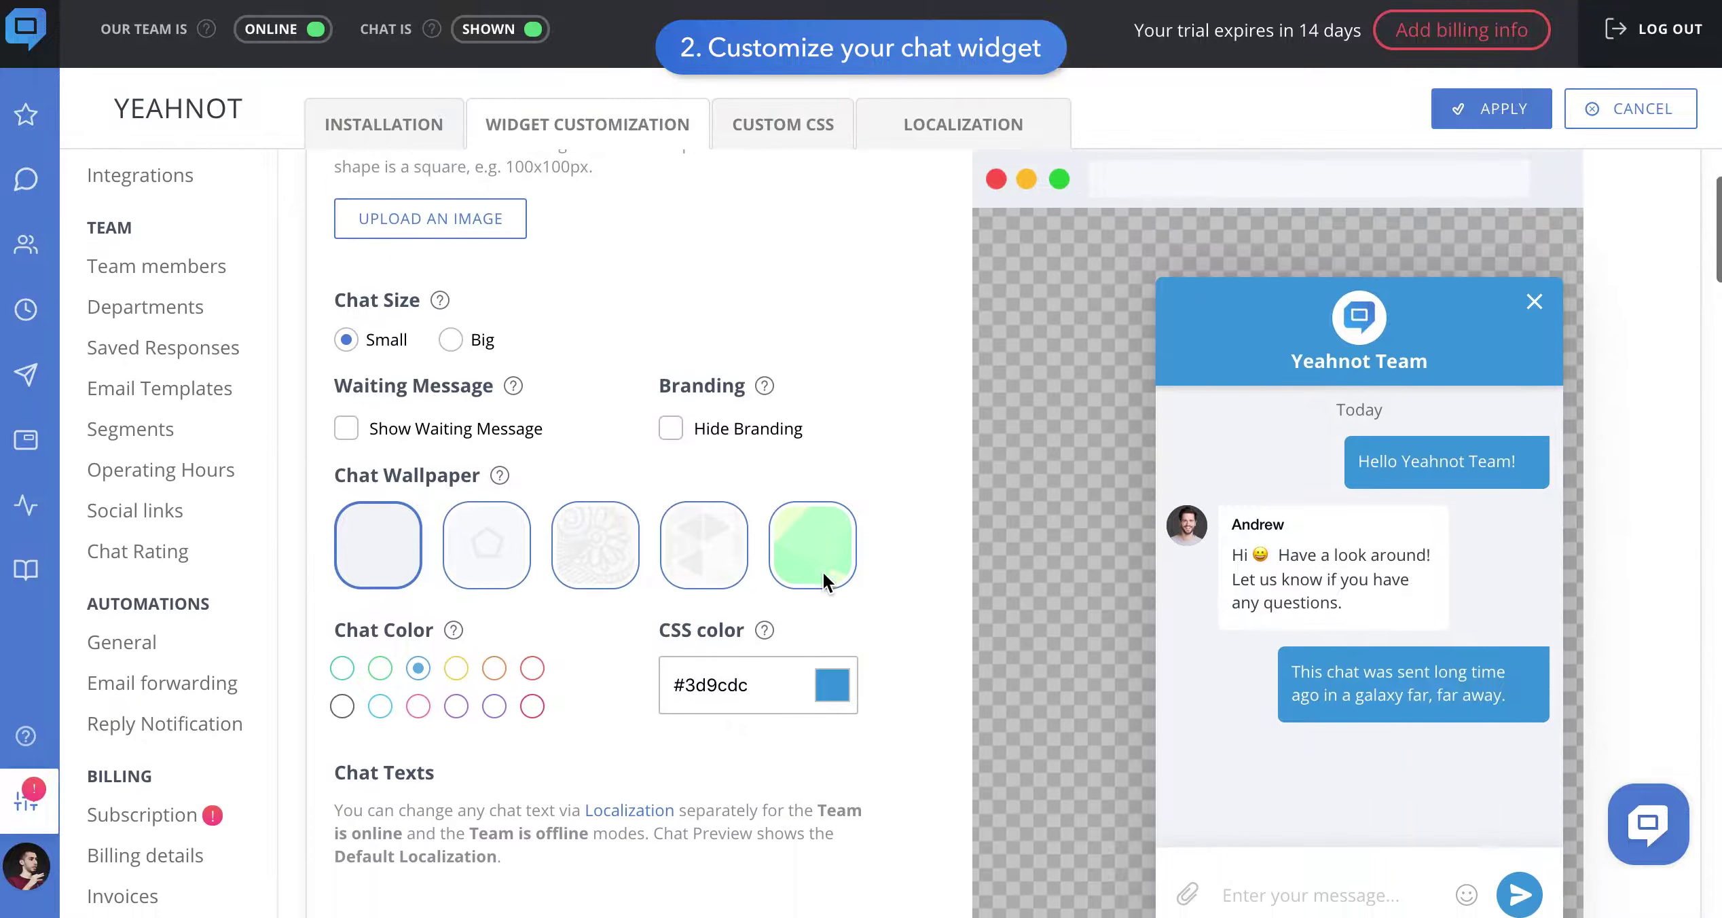
{"action": "left_click", "coordinate": [493, 592]}
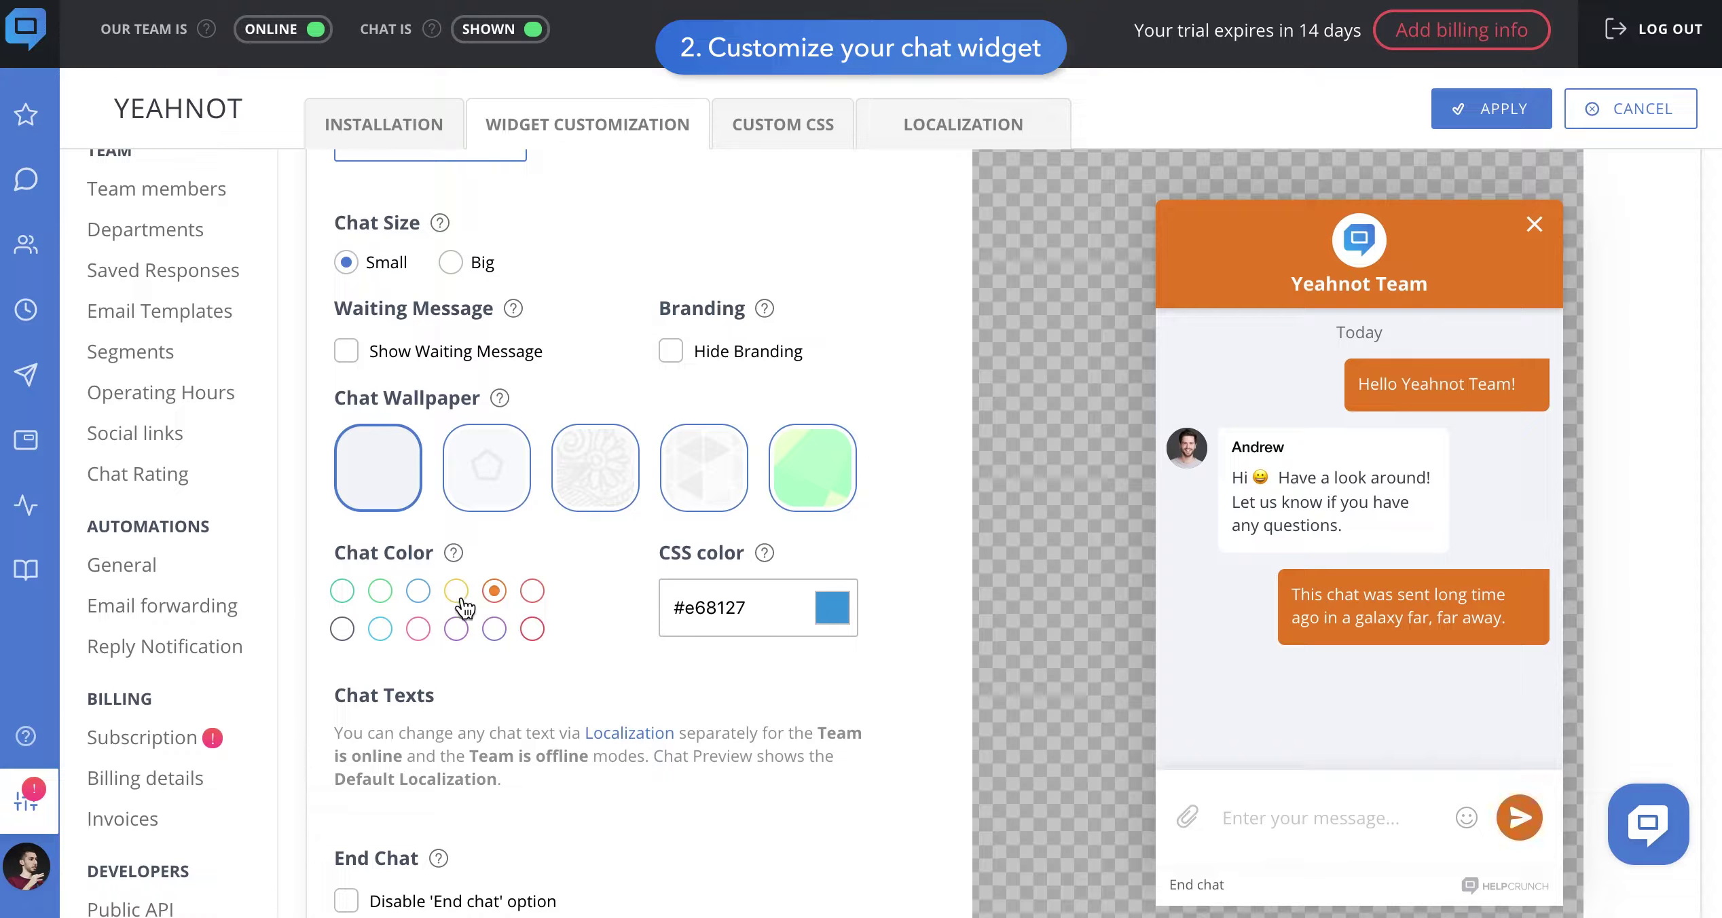
{"action": "left_click", "coordinate": [456, 592]}
{"action": "left_click", "coordinate": [531, 592]}
Choose the solid overlapping square speech-bubbles icon for the chat button and apply the widget customization
{"action": "scroll", "coordinate": [632, 696], "scroll_direction": "down", "scroll_amount": 12}
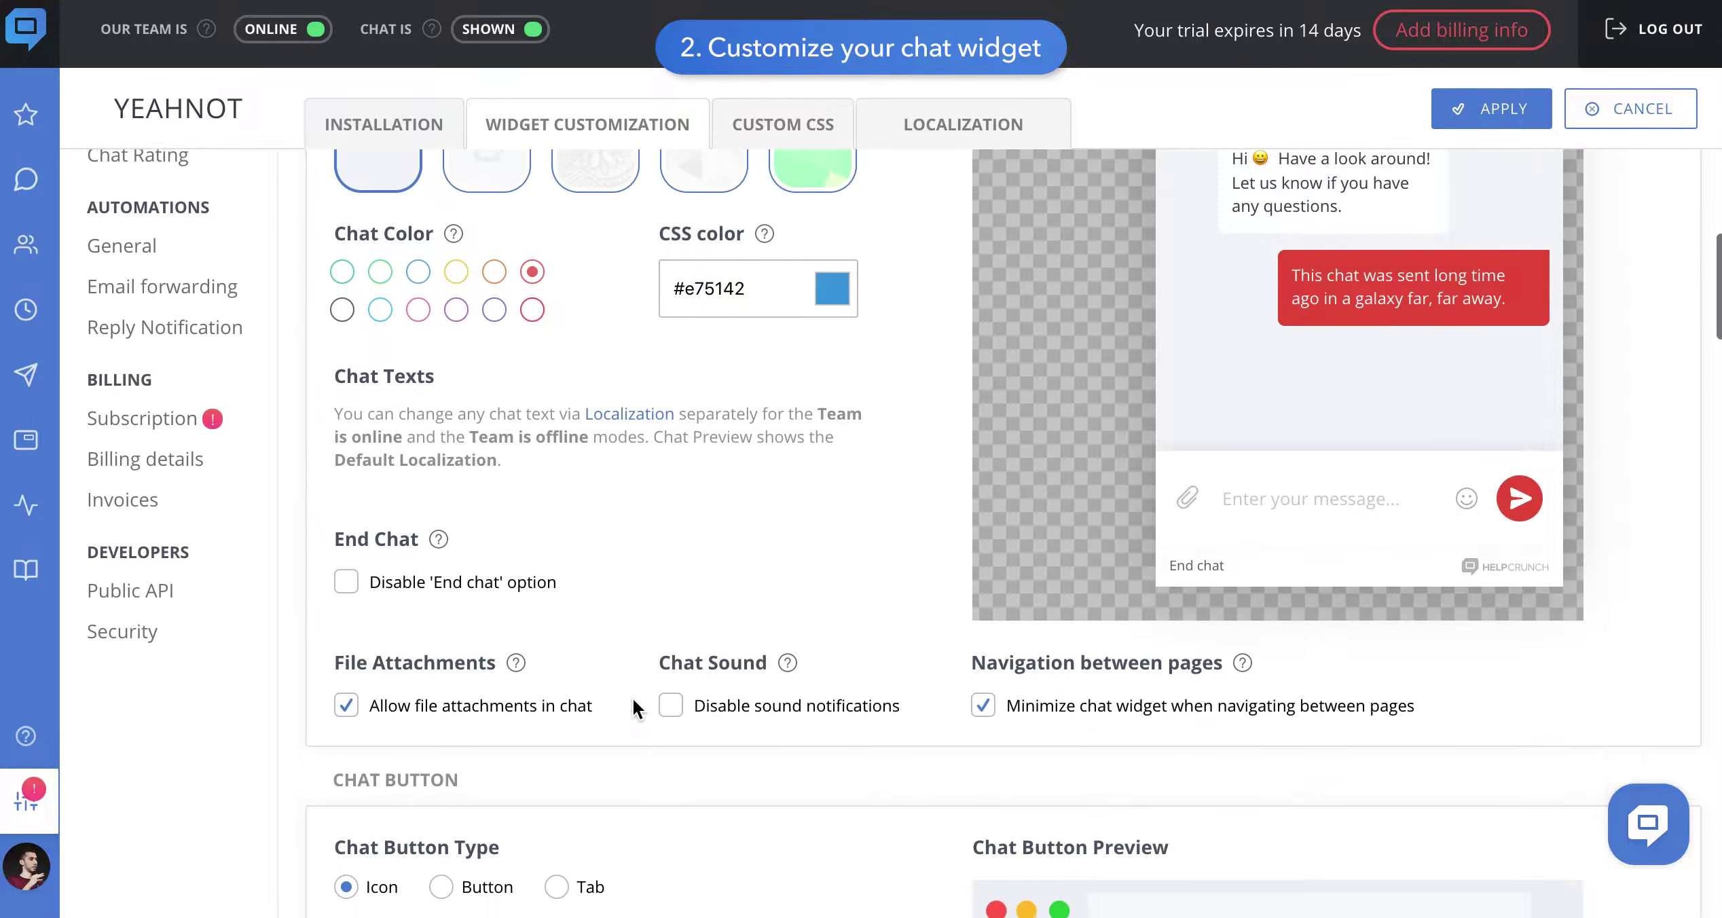
{"action": "left_click", "coordinate": [611, 600]}
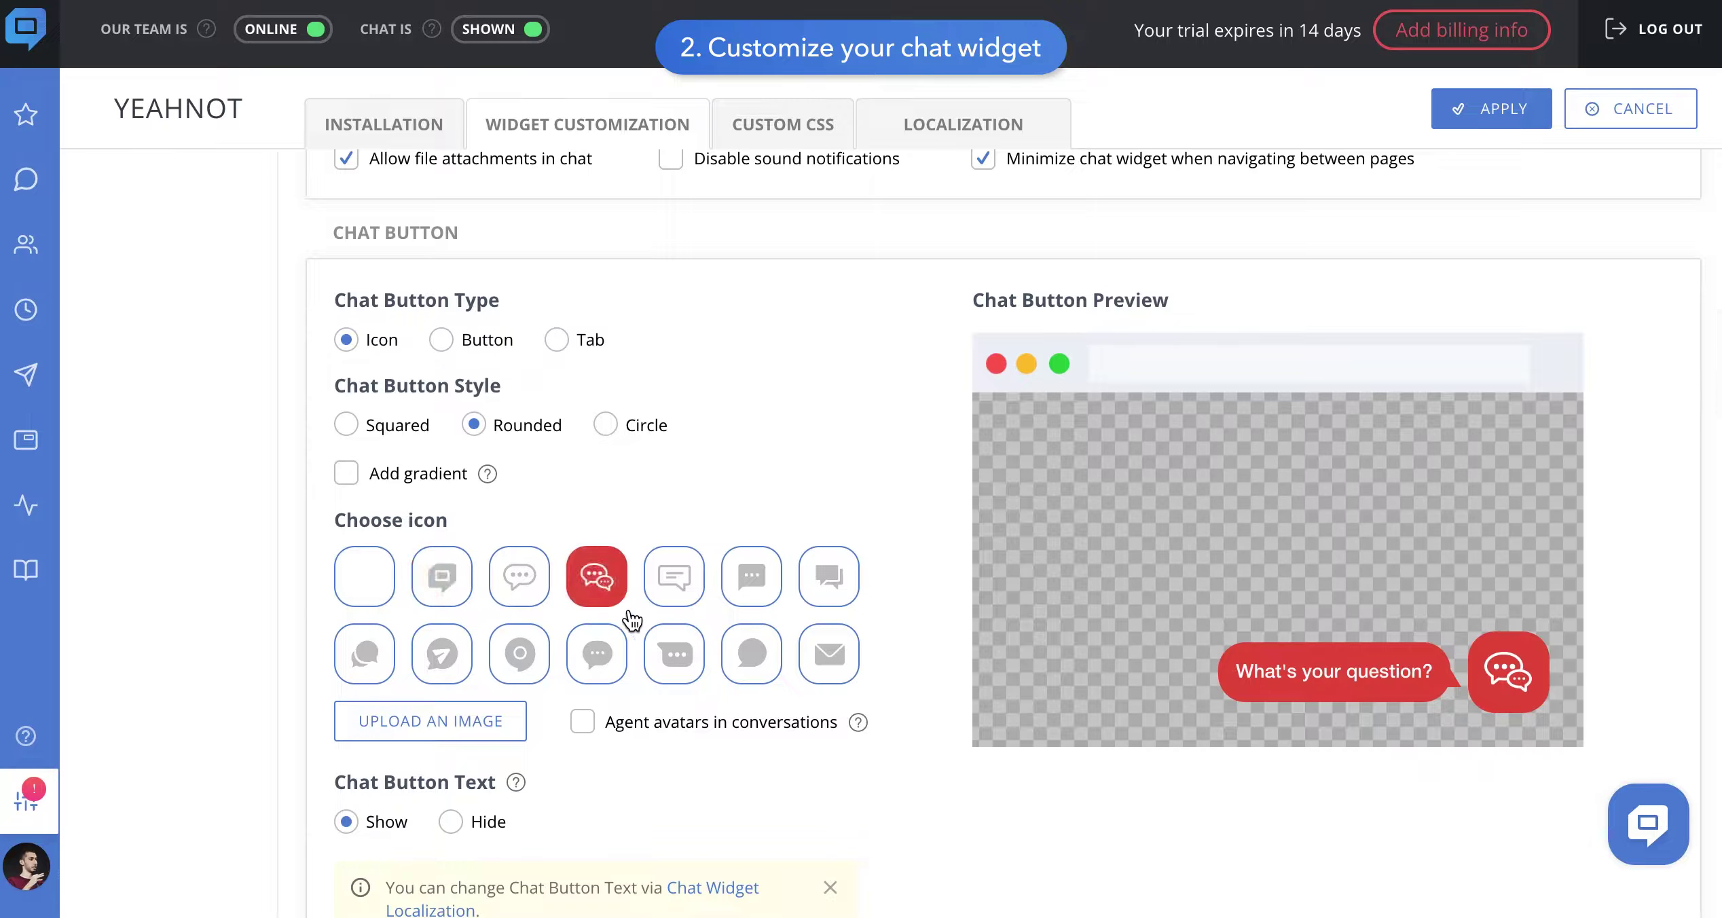
{"action": "left_click", "coordinate": [732, 660]}
{"action": "left_click", "coordinate": [826, 585]}
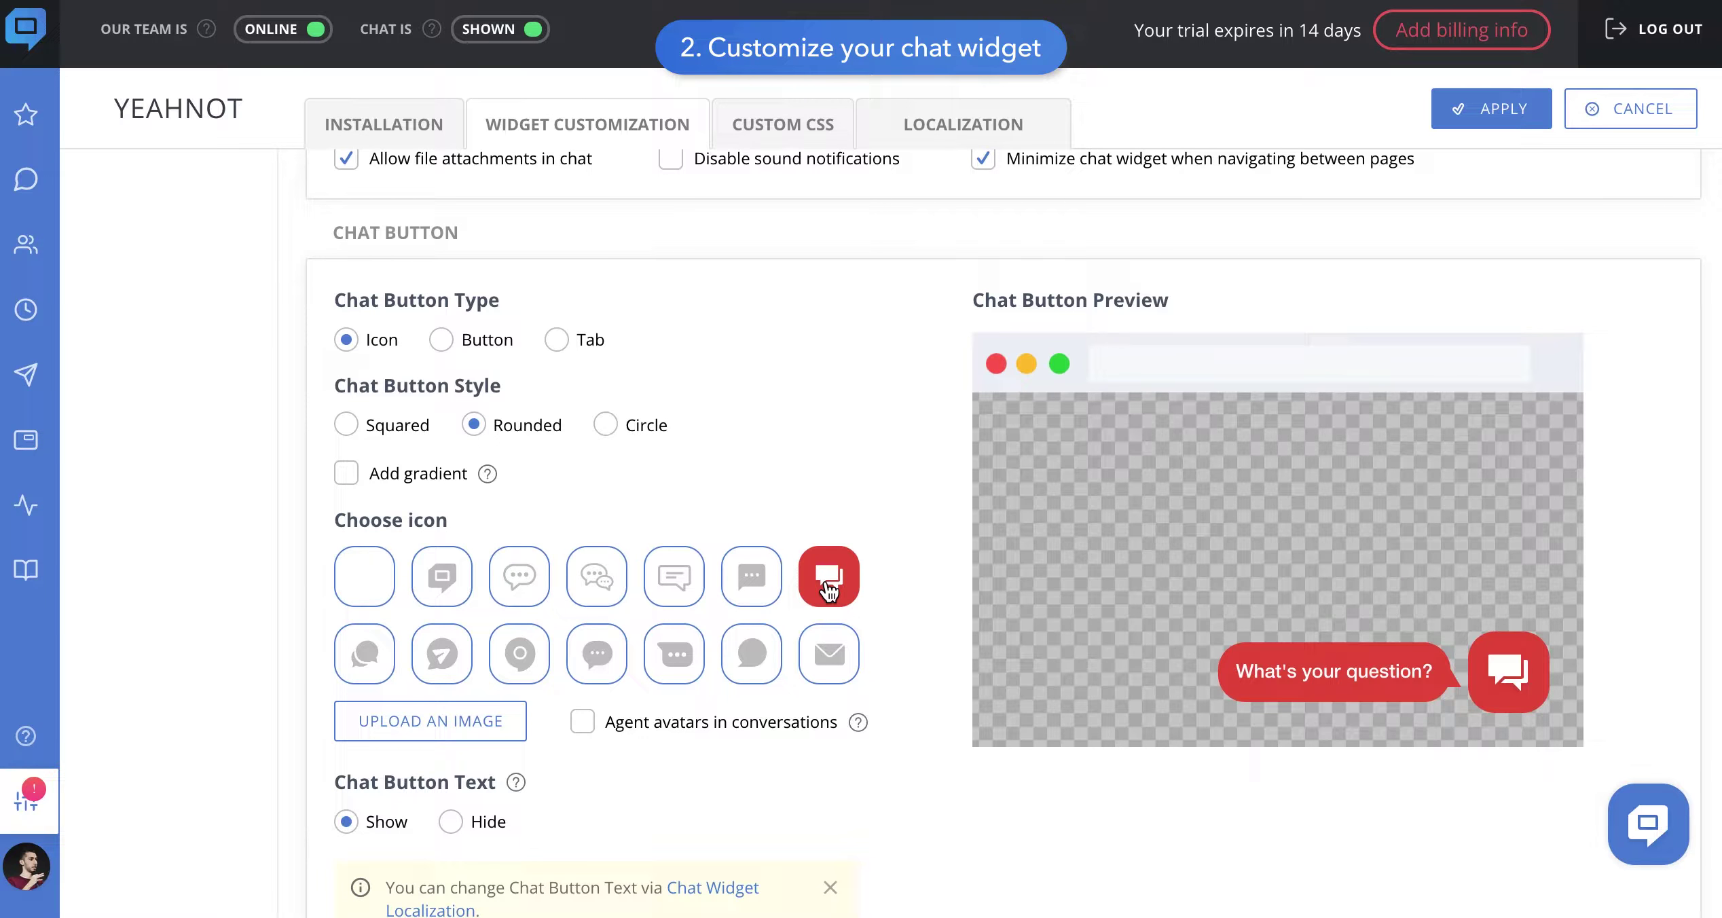
{"action": "scroll", "coordinate": [962, 436], "scroll_direction": "up", "scroll_amount": 15}
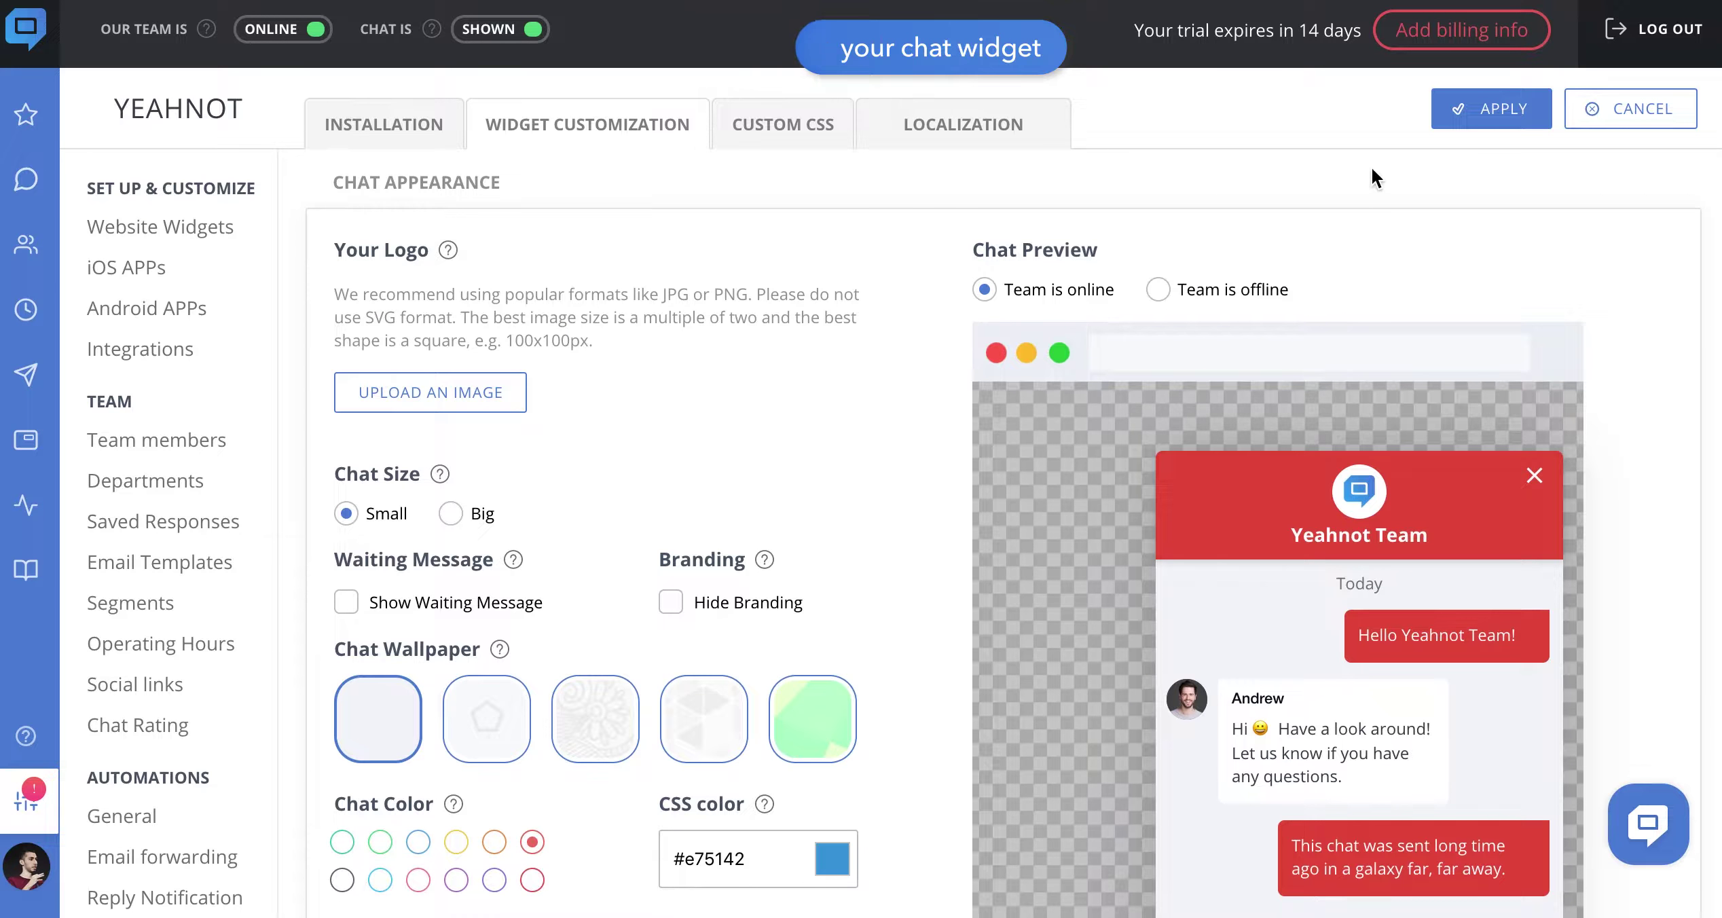
{"action": "left_click", "coordinate": [1453, 110]}
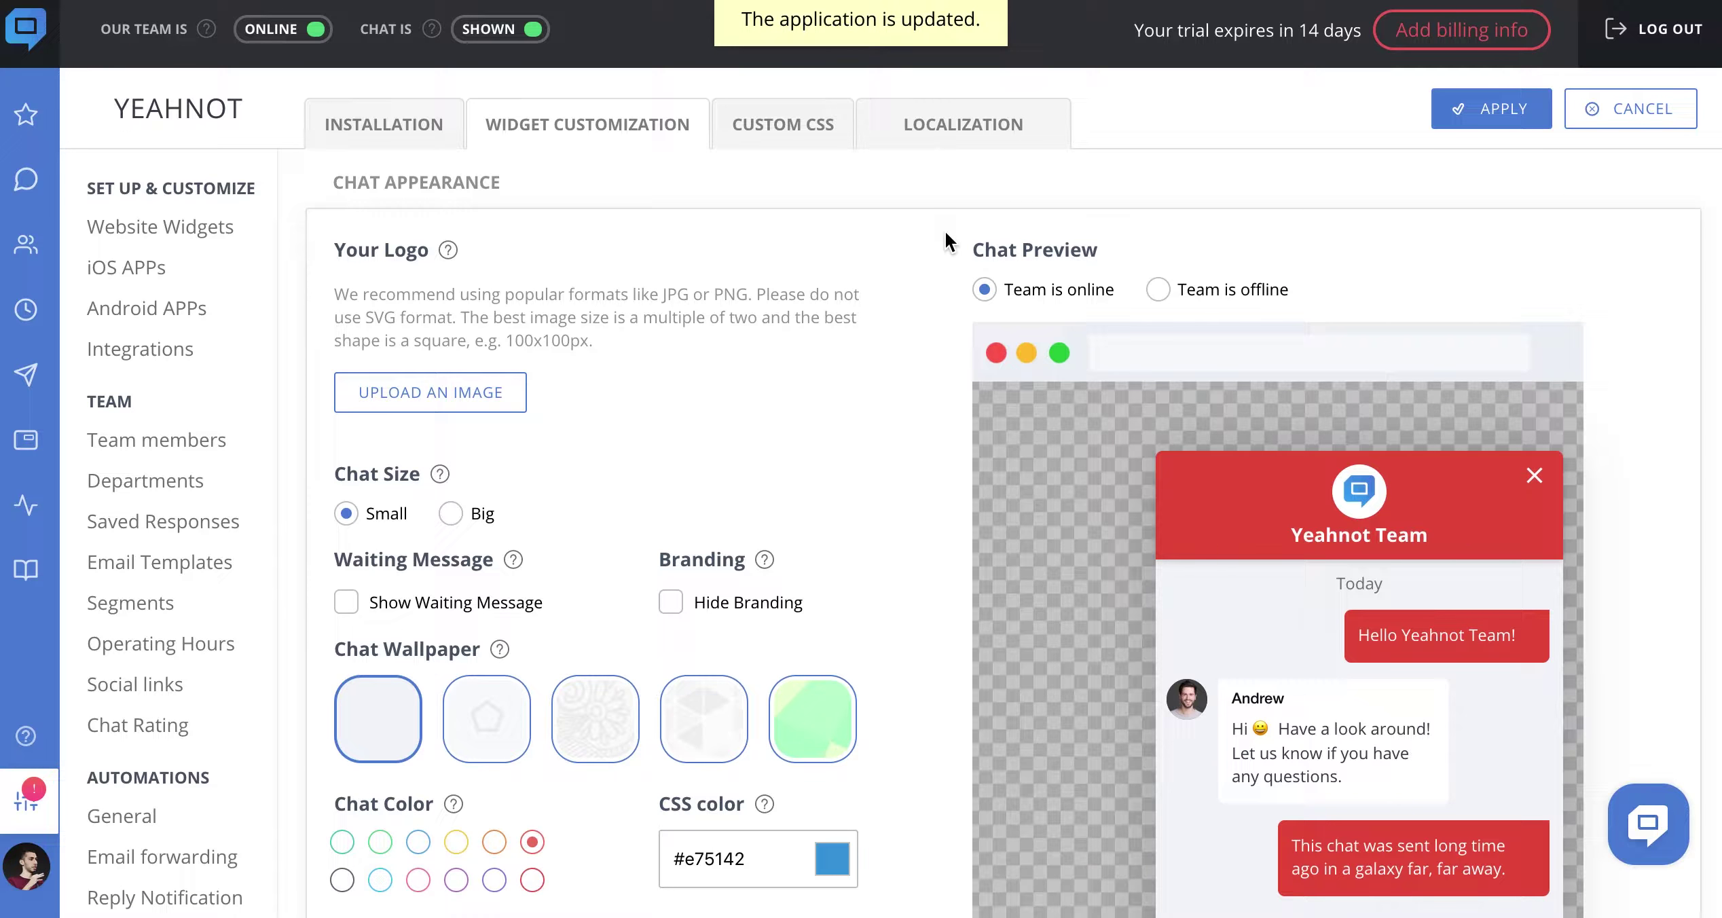
Review the widget's localization languages and its JavaScript, GTM and CMS plugin installation codes
{"action": "left_click", "coordinate": [955, 155]}
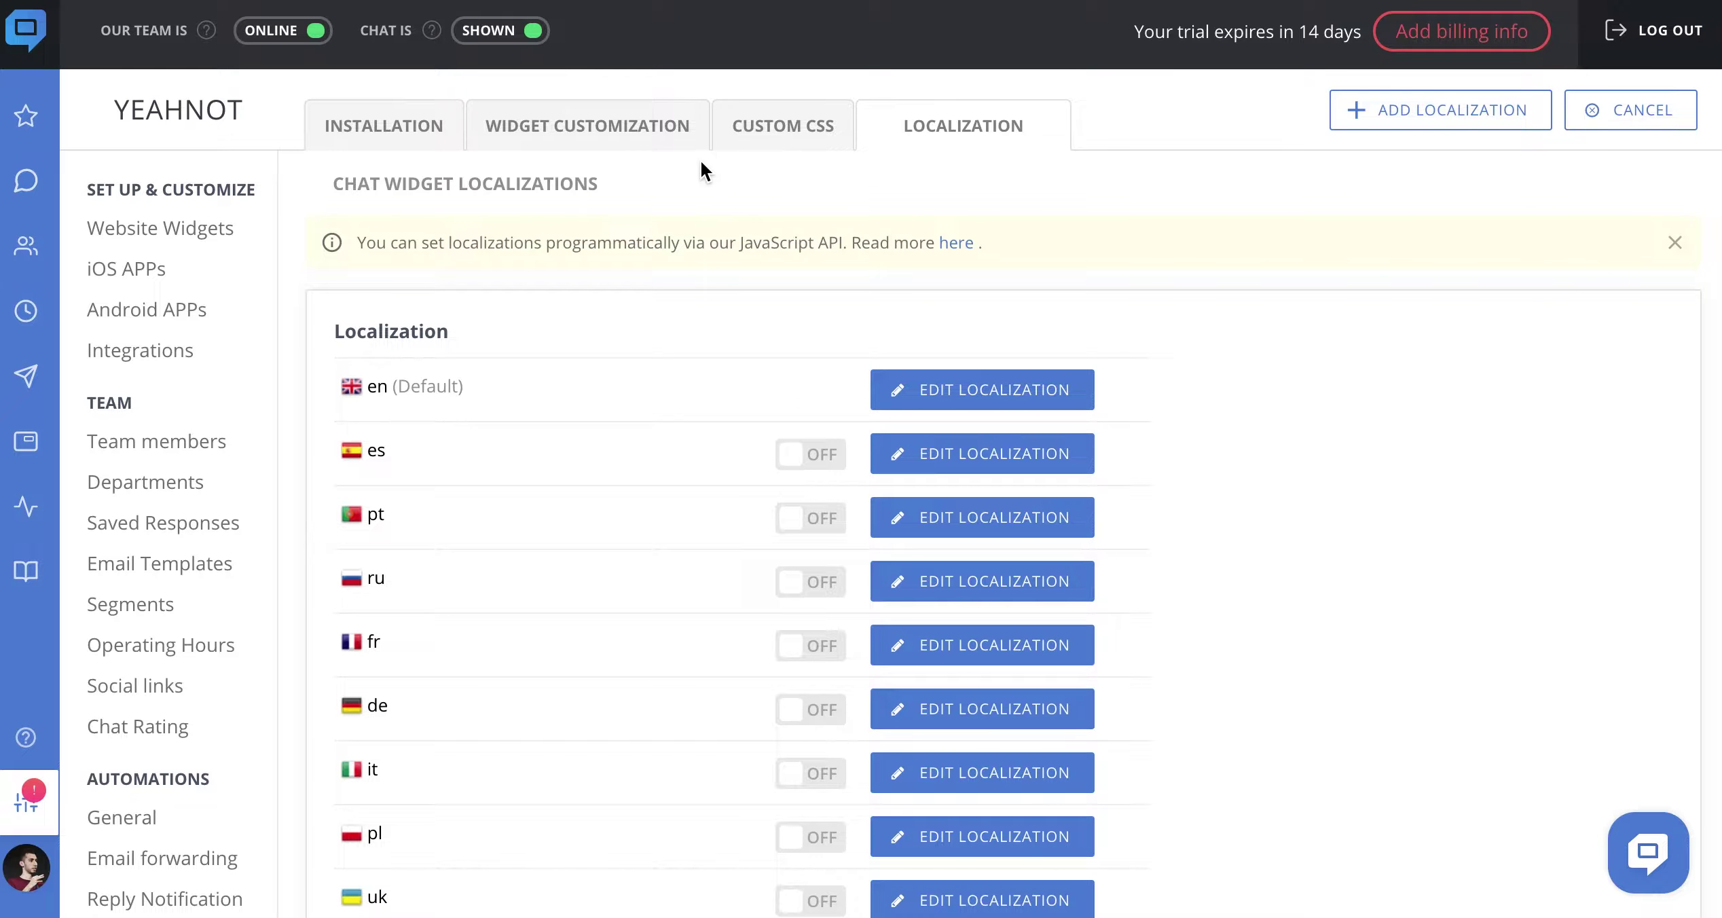
{"action": "left_click", "coordinate": [388, 151]}
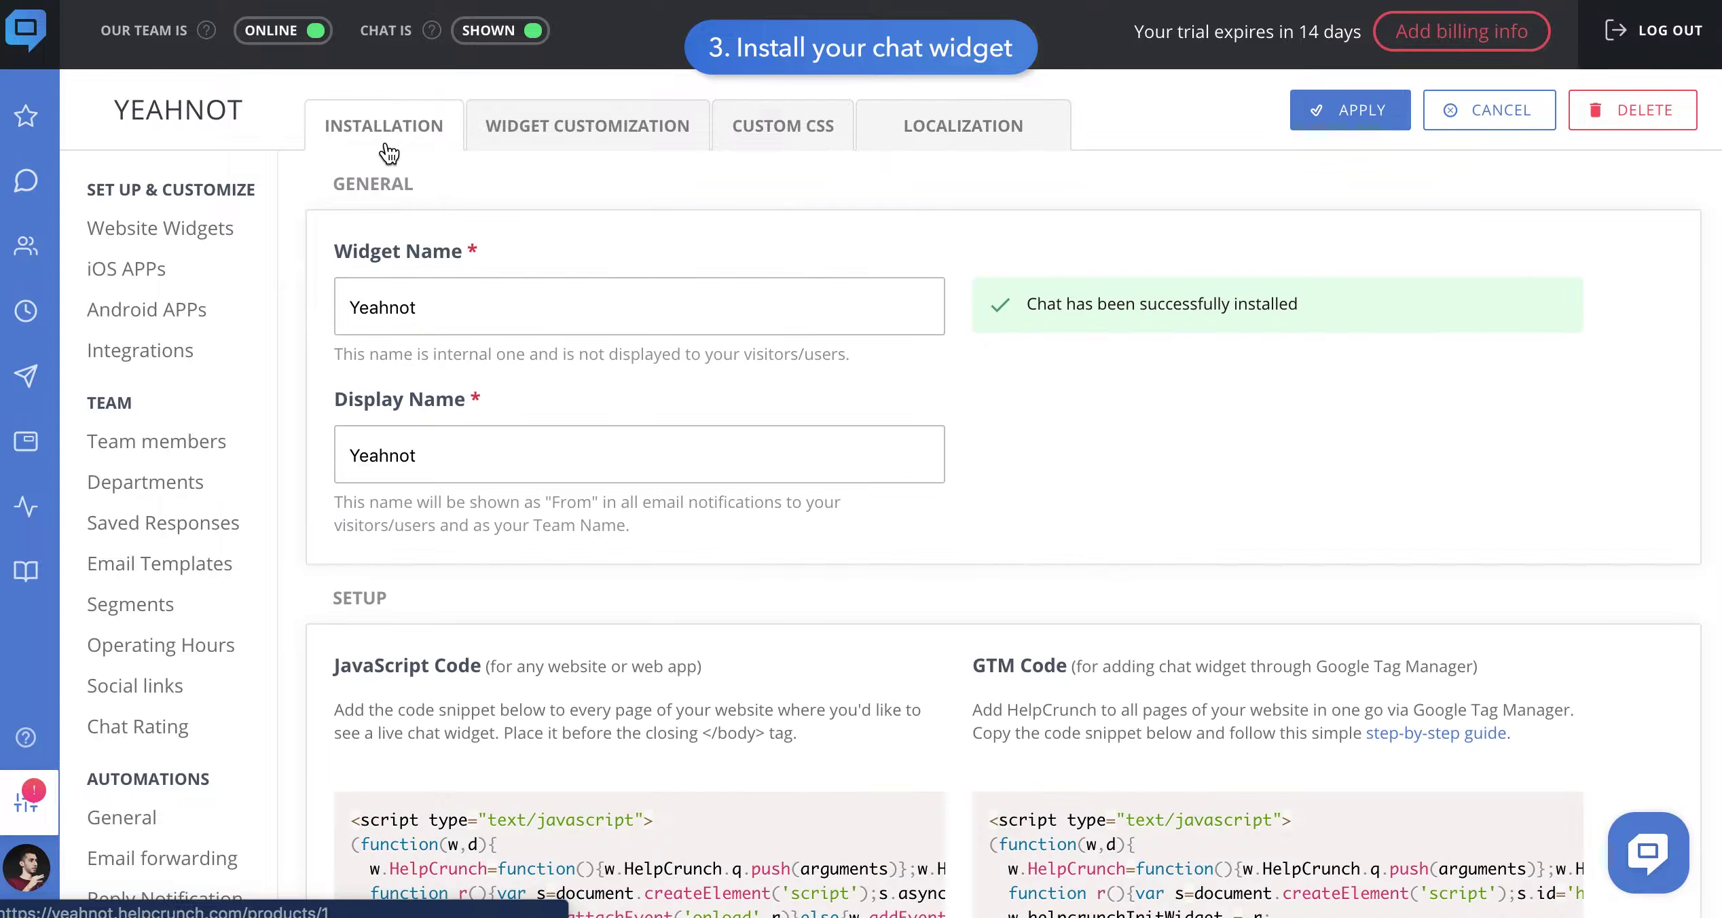
{"action": "scroll", "coordinate": [967, 407], "scroll_direction": "down", "scroll_amount": 5}
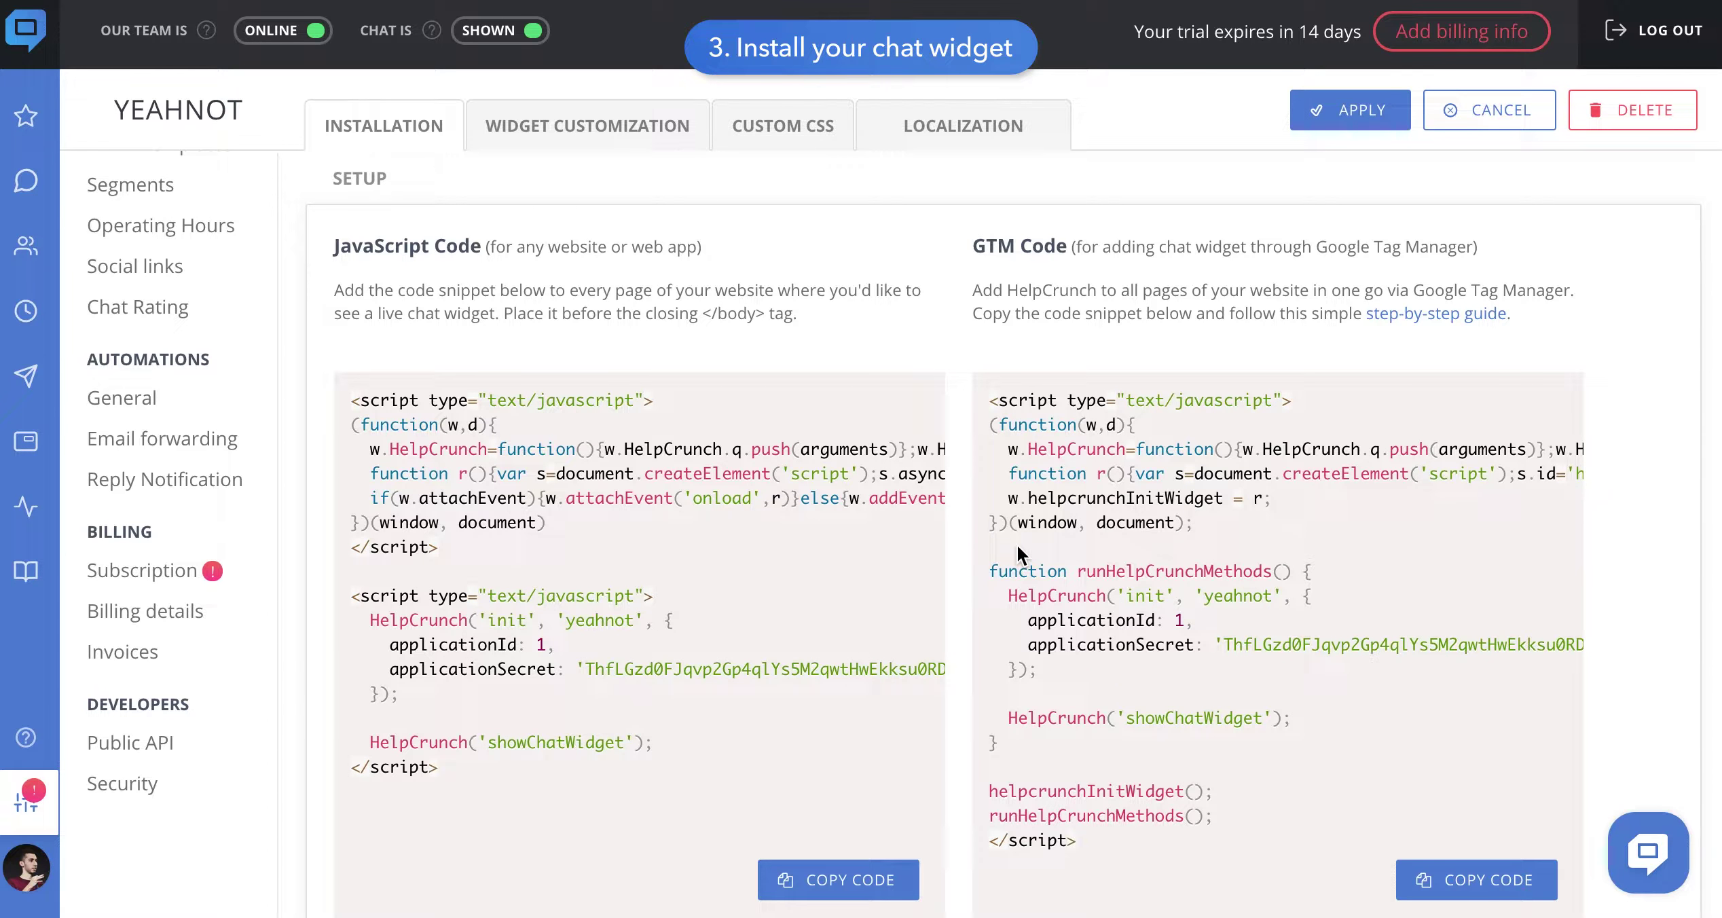
{"action": "scroll", "coordinate": [1018, 547], "scroll_direction": "down", "scroll_amount": 8}
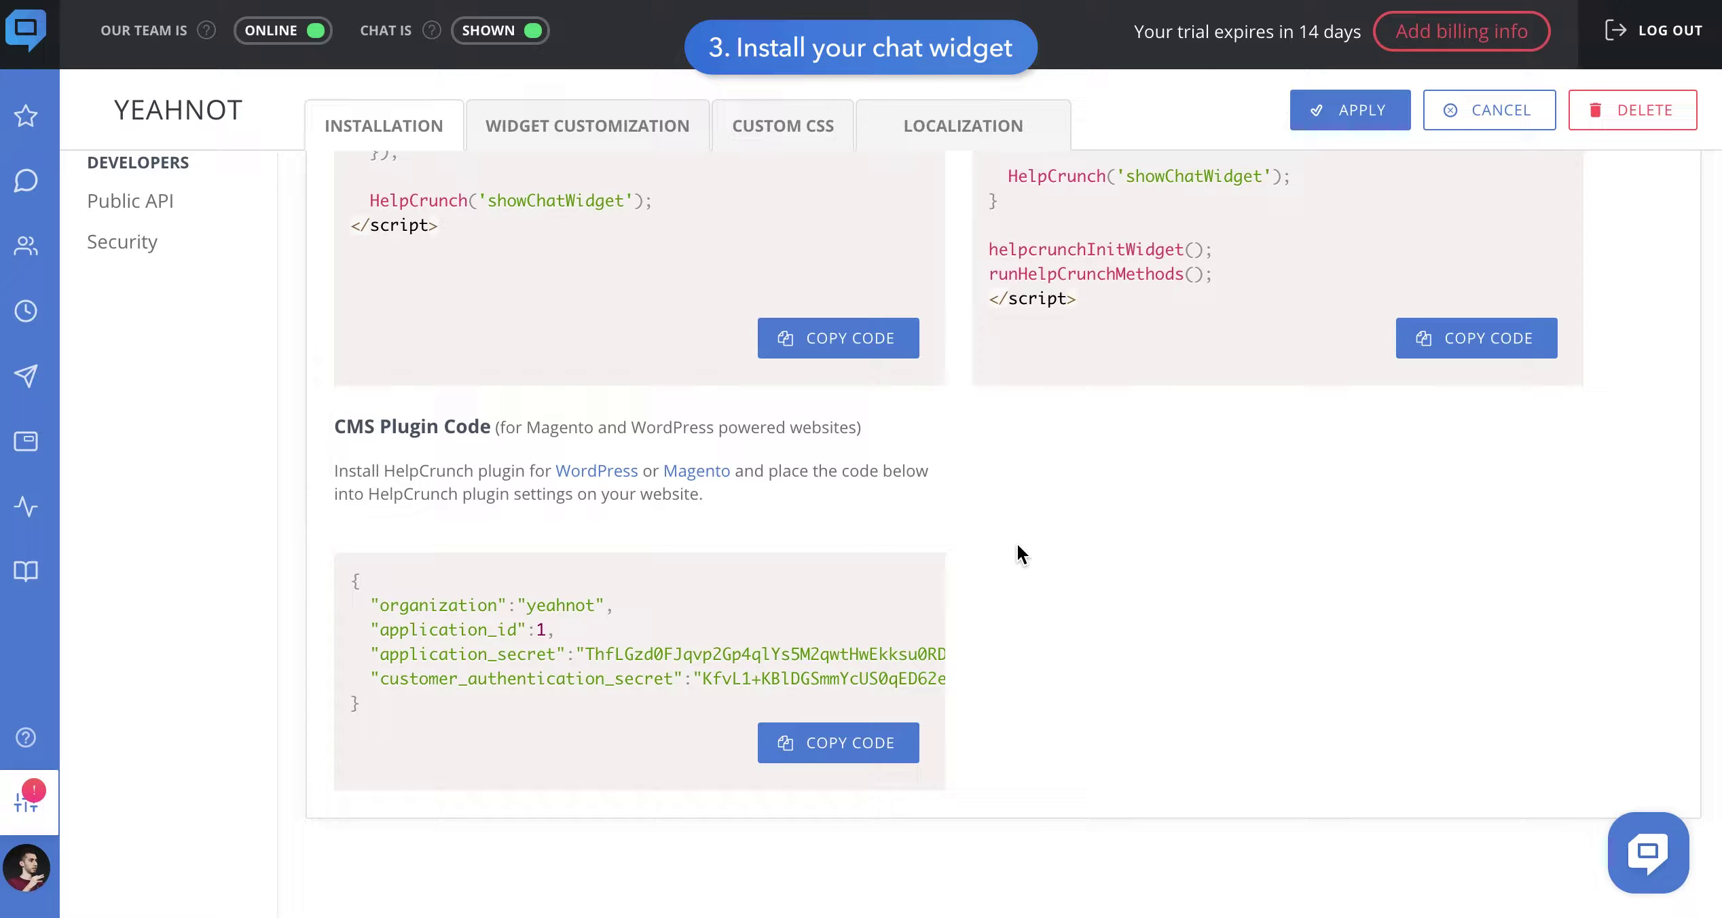
{"action": "scroll", "coordinate": [1017, 542], "scroll_direction": "up", "scroll_amount": 8}
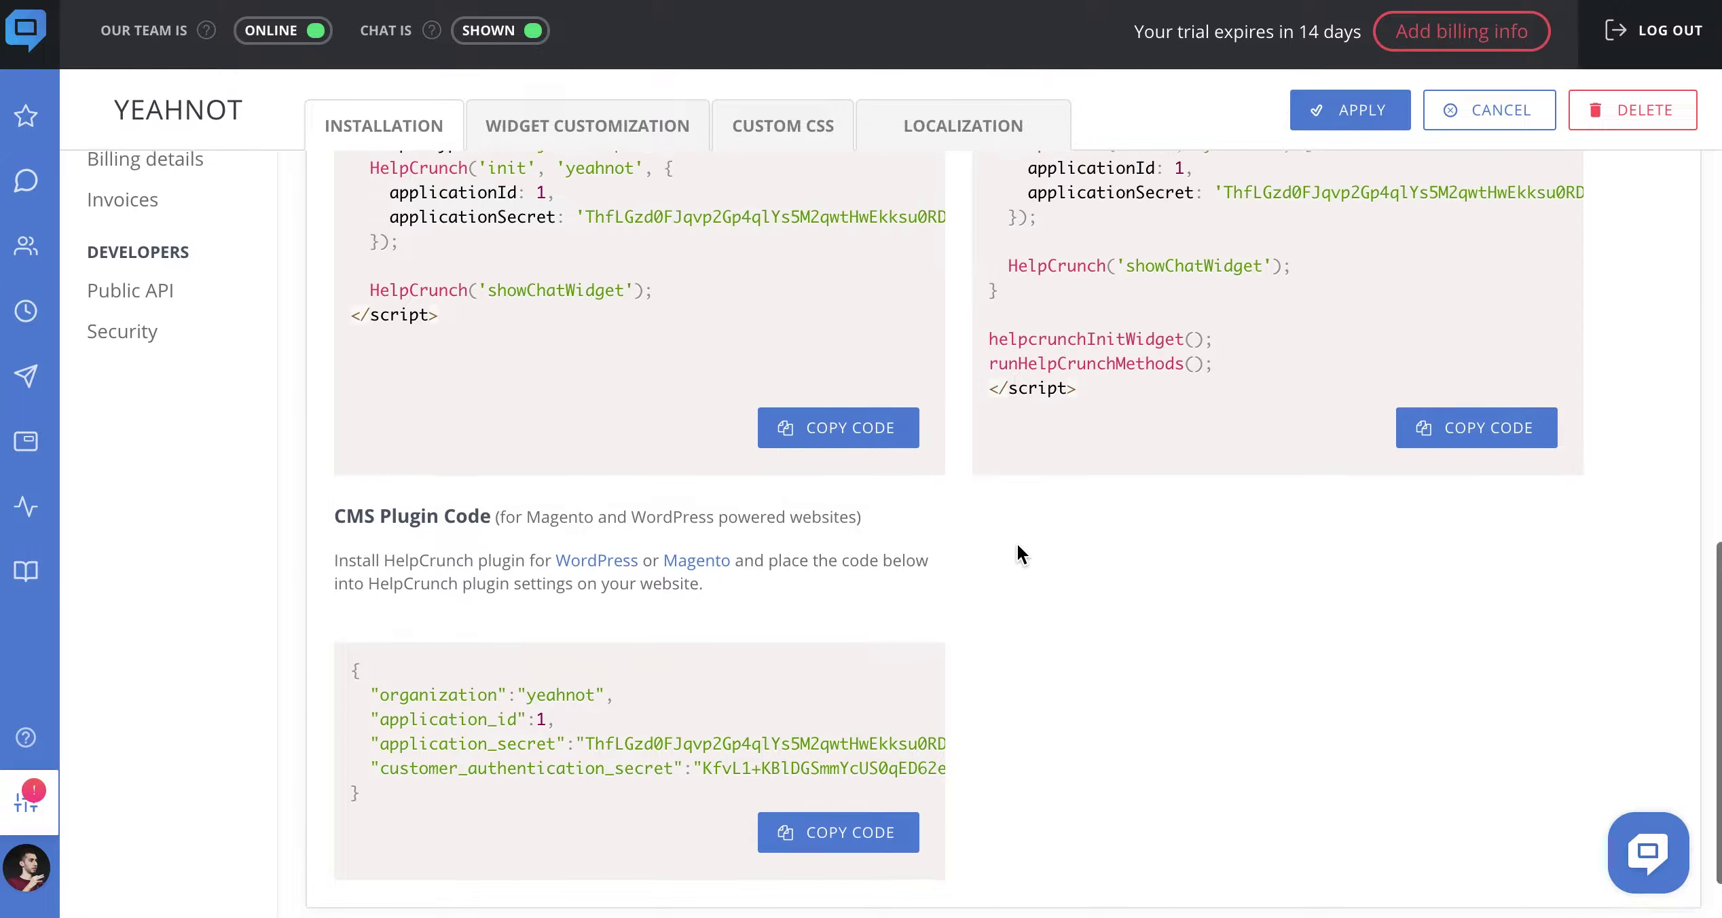
{"action": "scroll", "coordinate": [1017, 543], "scroll_direction": "up", "scroll_amount": 5}
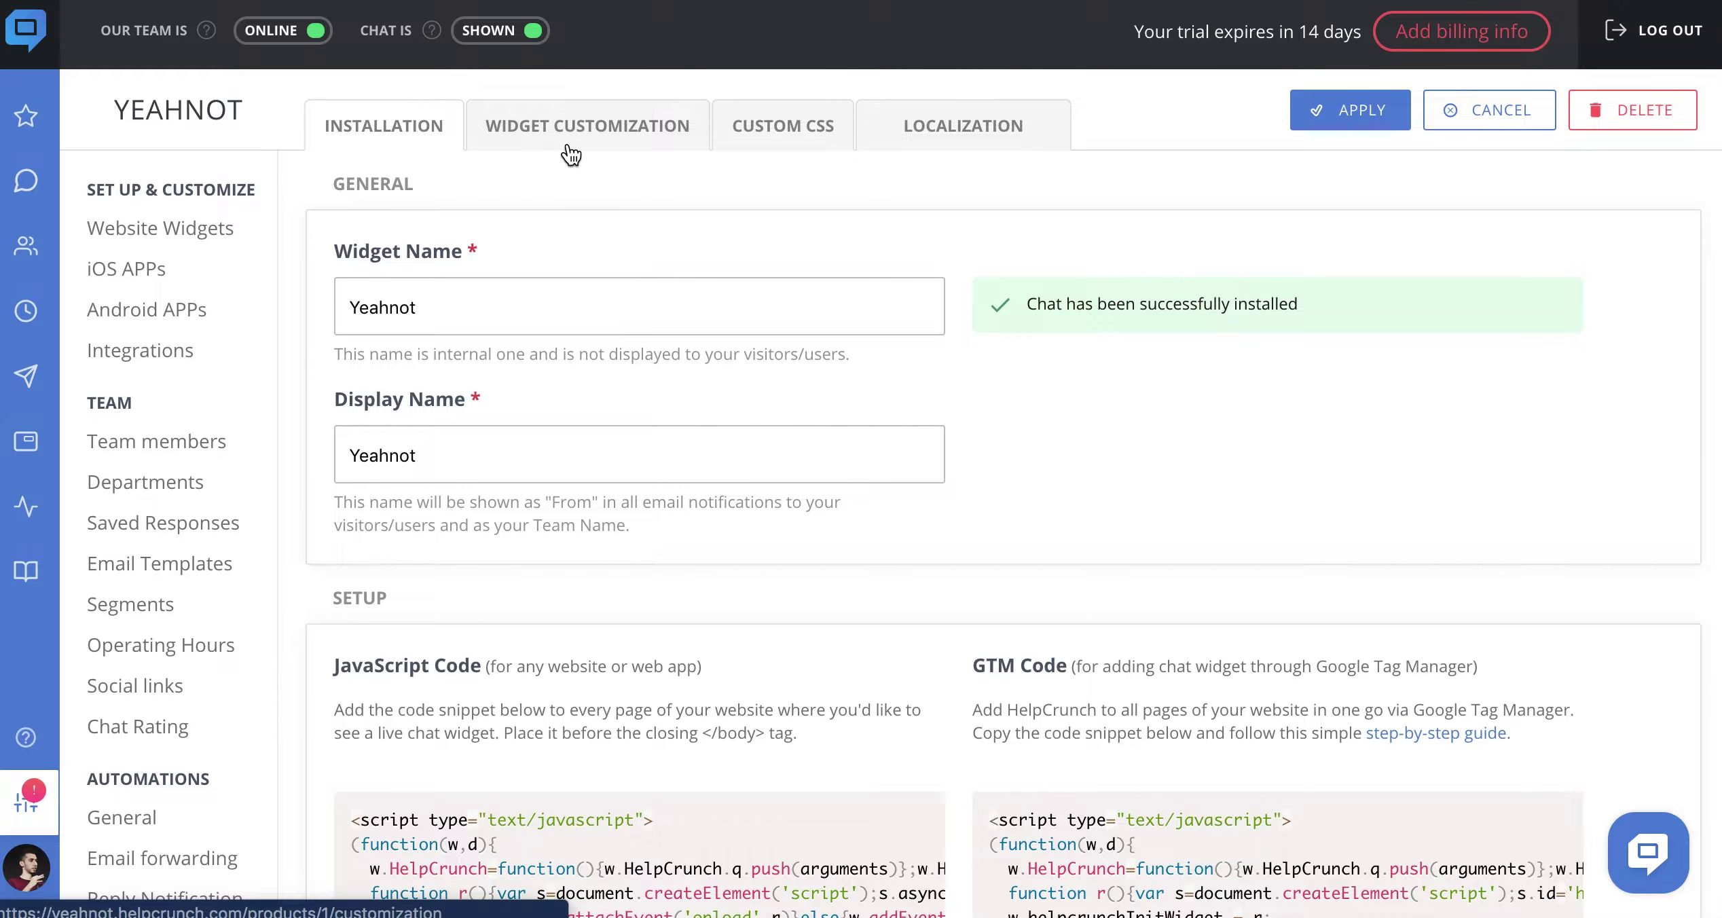
Turn on the pre-chat form for when the team is online in the widget customization settings
{"action": "left_click", "coordinate": [570, 155]}
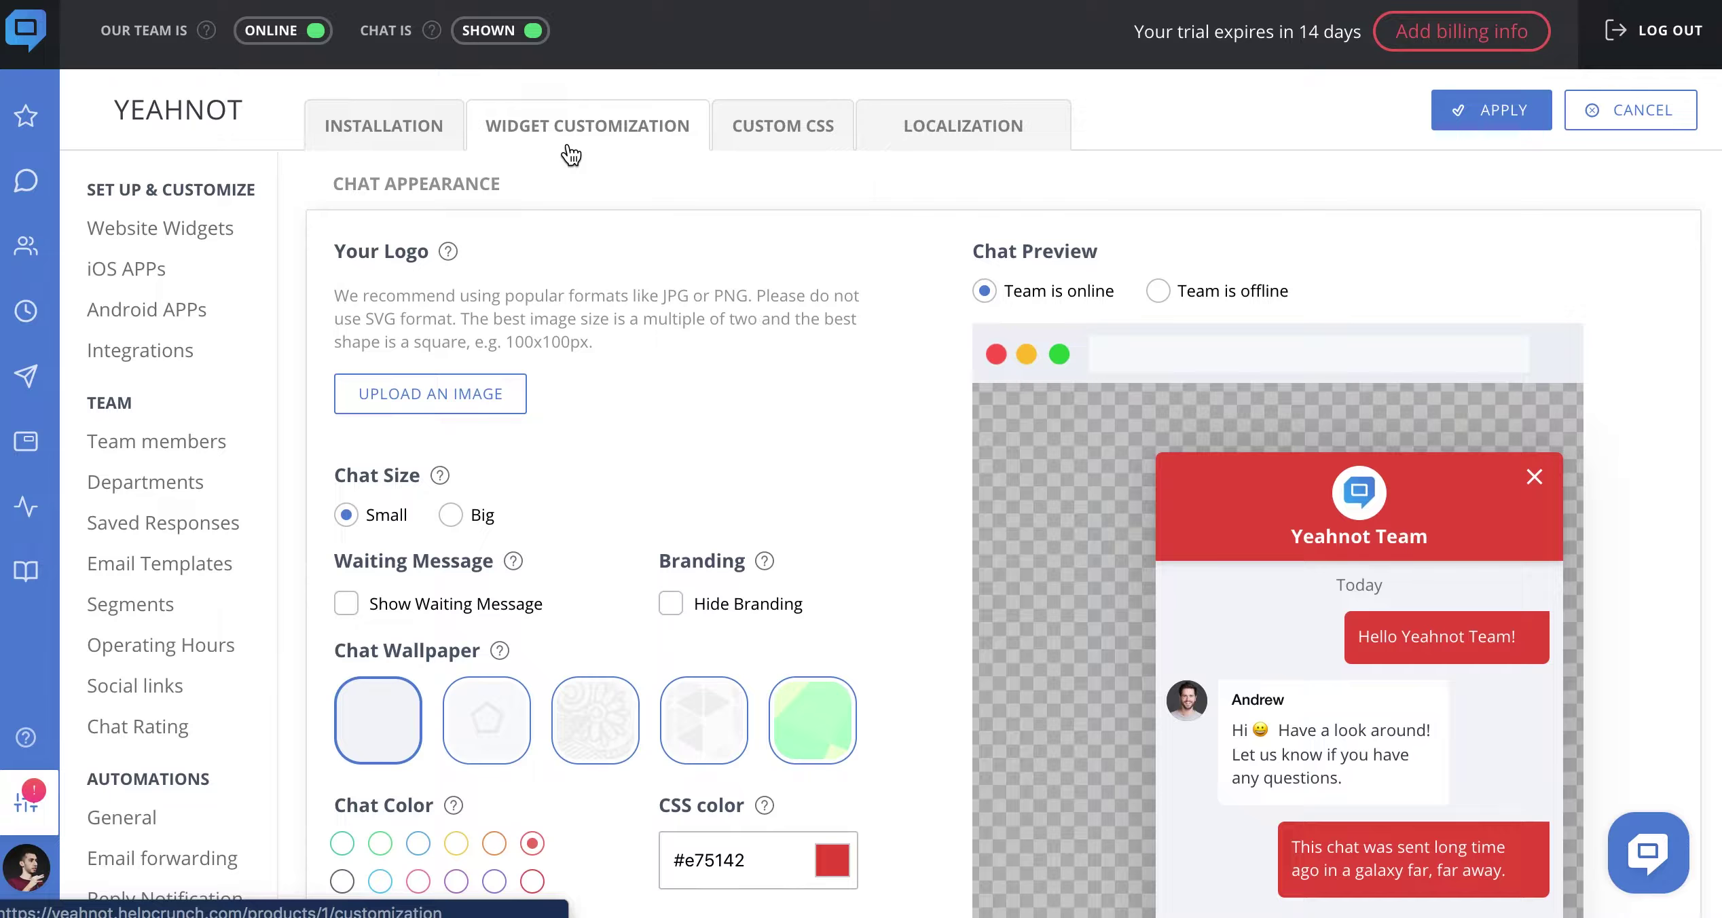
{"action": "scroll", "coordinate": [921, 428], "scroll_direction": "down", "scroll_amount": 15}
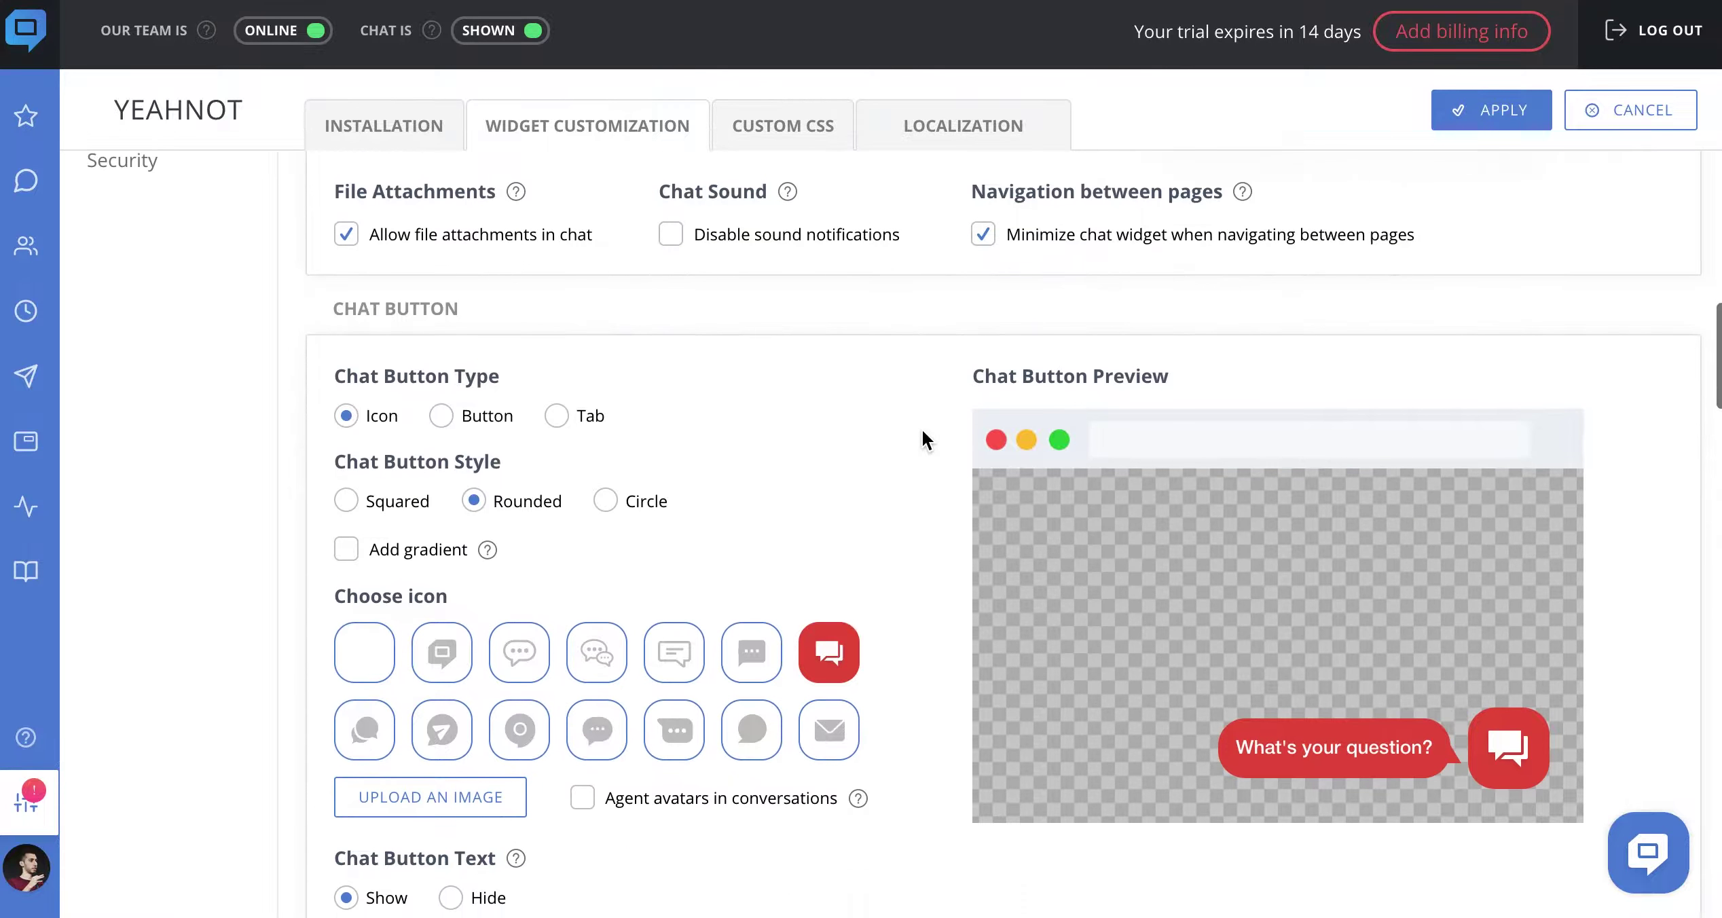
{"action": "scroll", "coordinate": [923, 432], "scroll_direction": "down", "scroll_amount": 20}
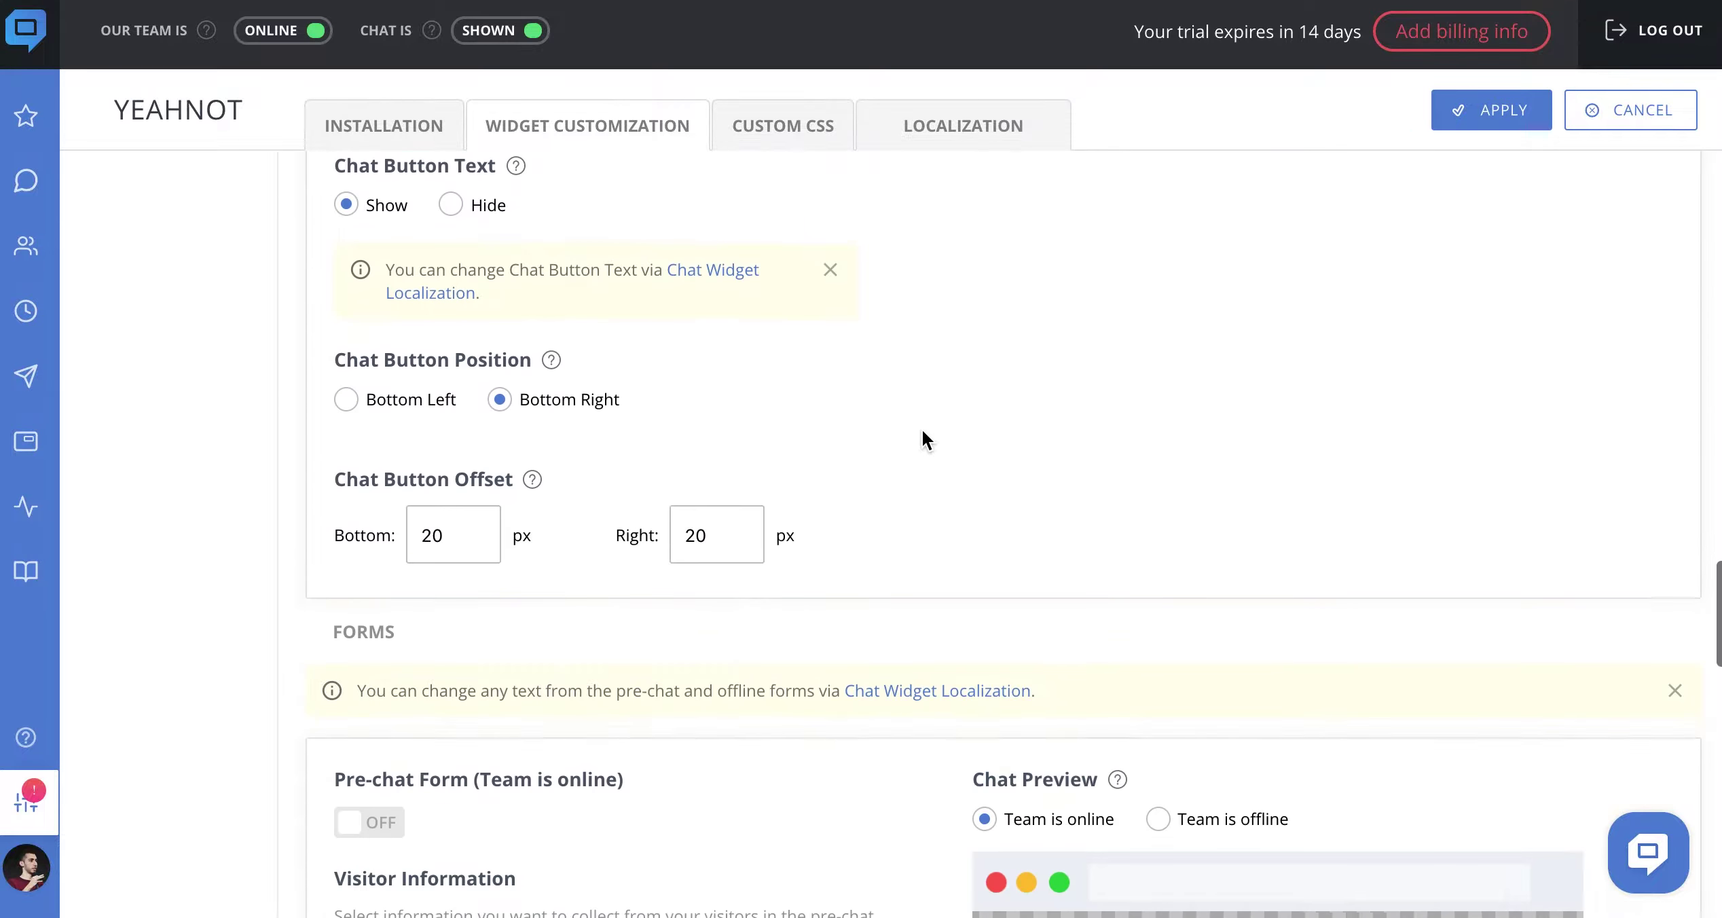
{"action": "scroll", "coordinate": [923, 434], "scroll_direction": "down", "scroll_amount": 8}
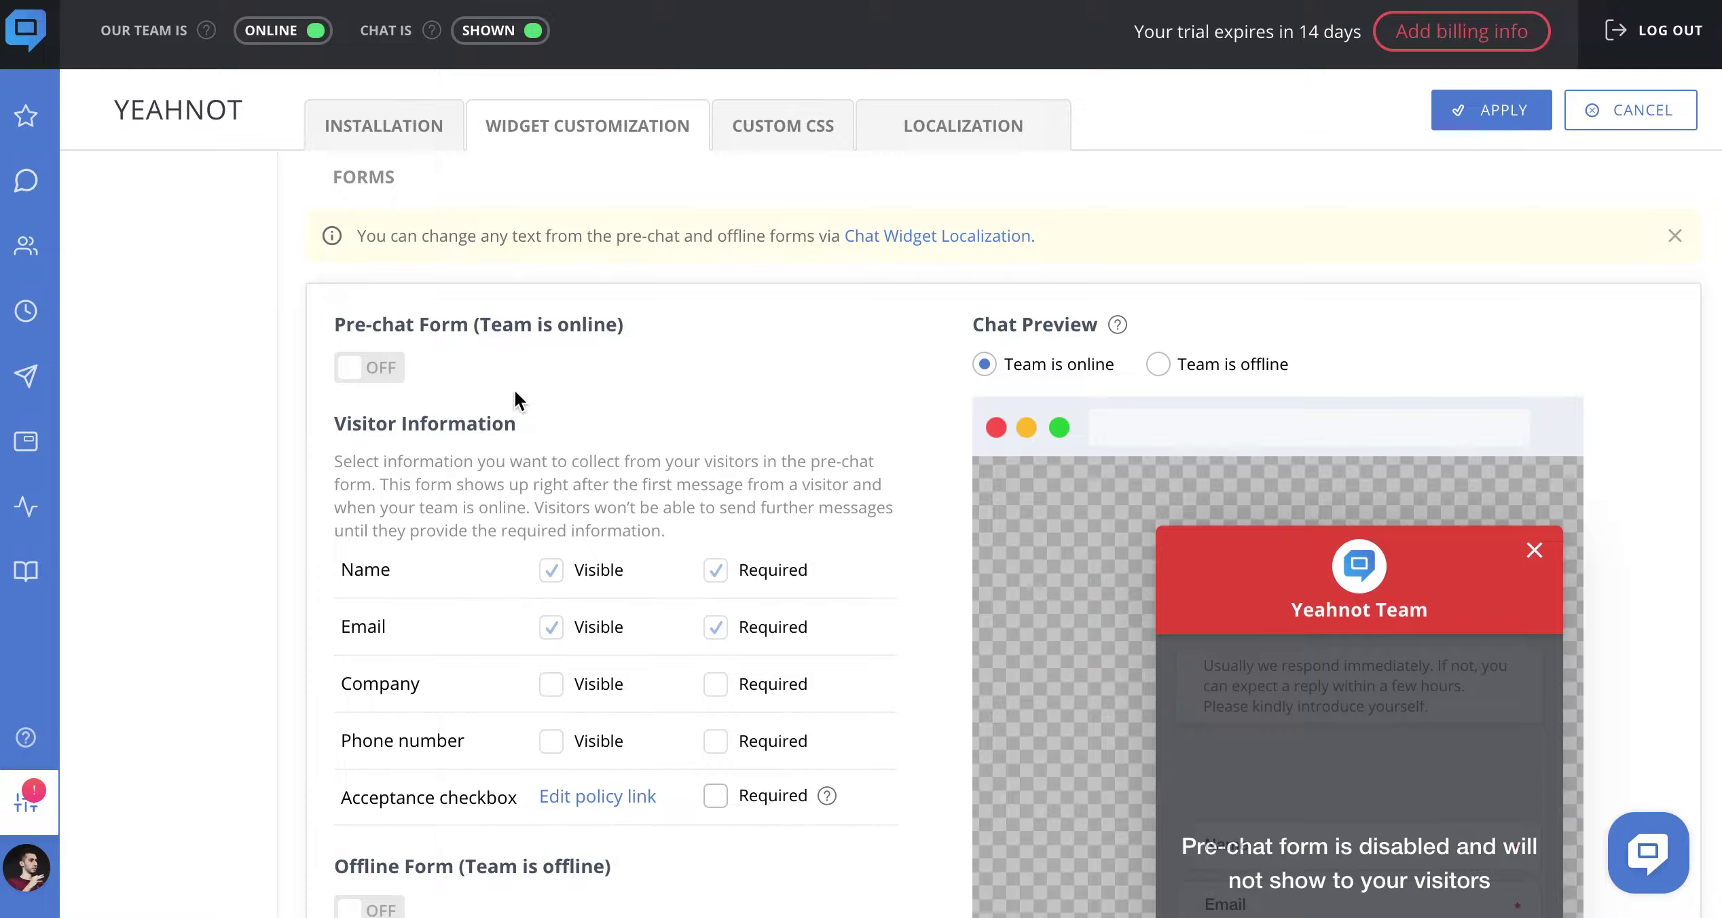
{"action": "left_click", "coordinate": [374, 380]}
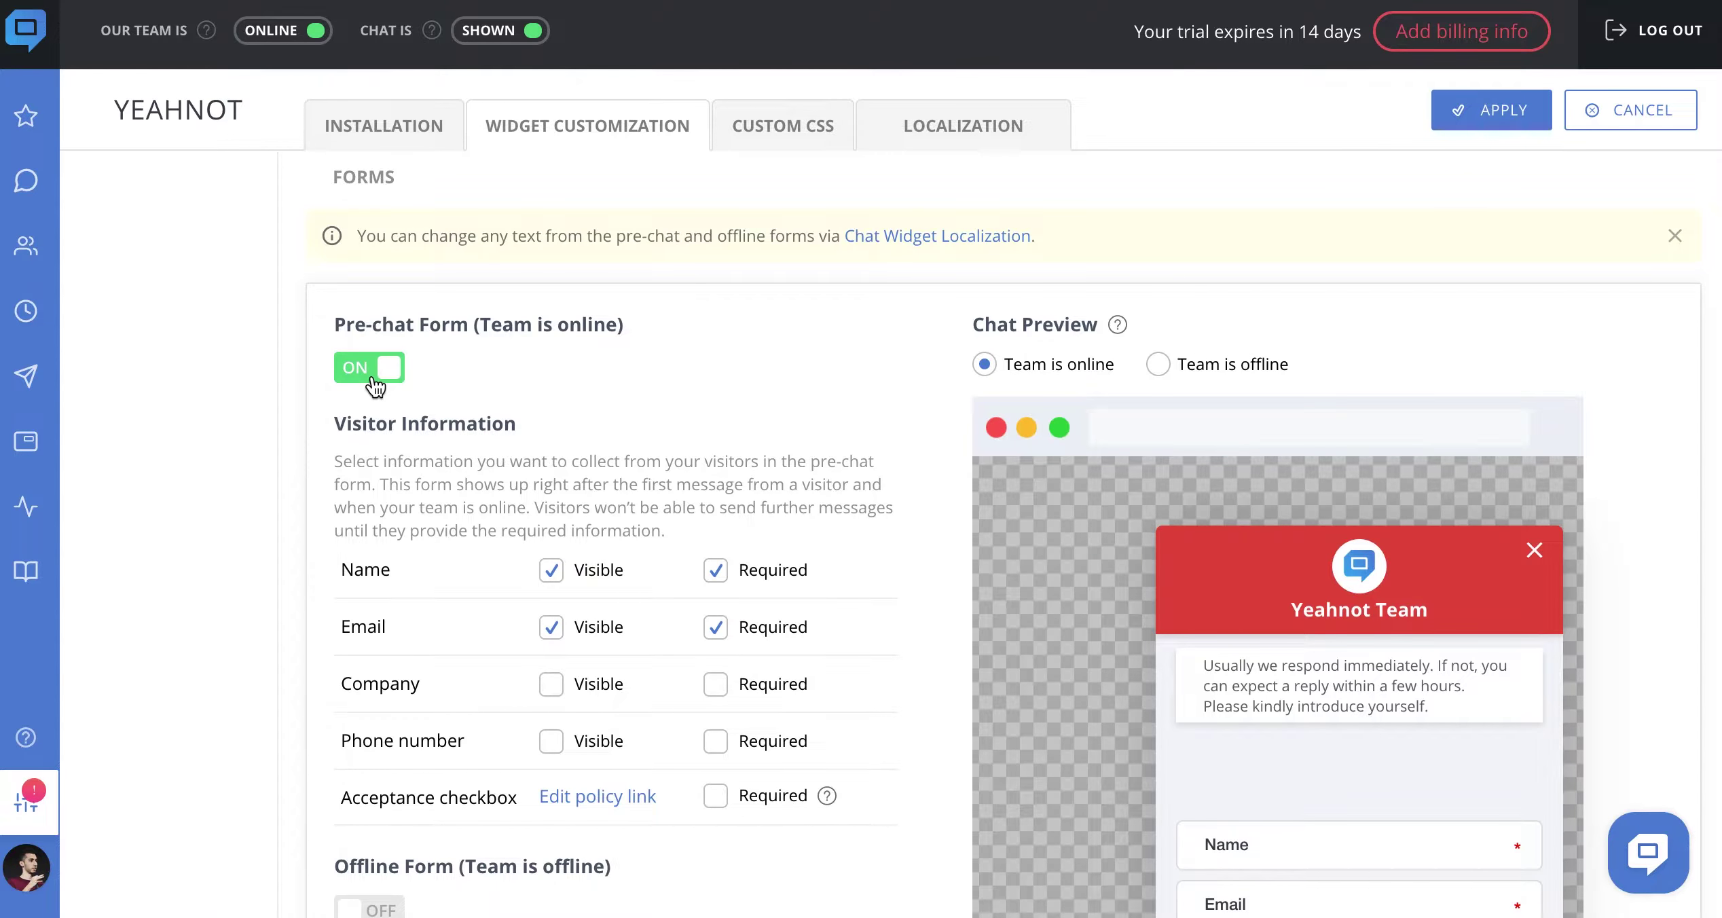
Try changing the Email and Company field options in the pre-chat form and restore the original selection
{"action": "scroll", "coordinate": [872, 404], "scroll_direction": "down", "scroll_amount": 2}
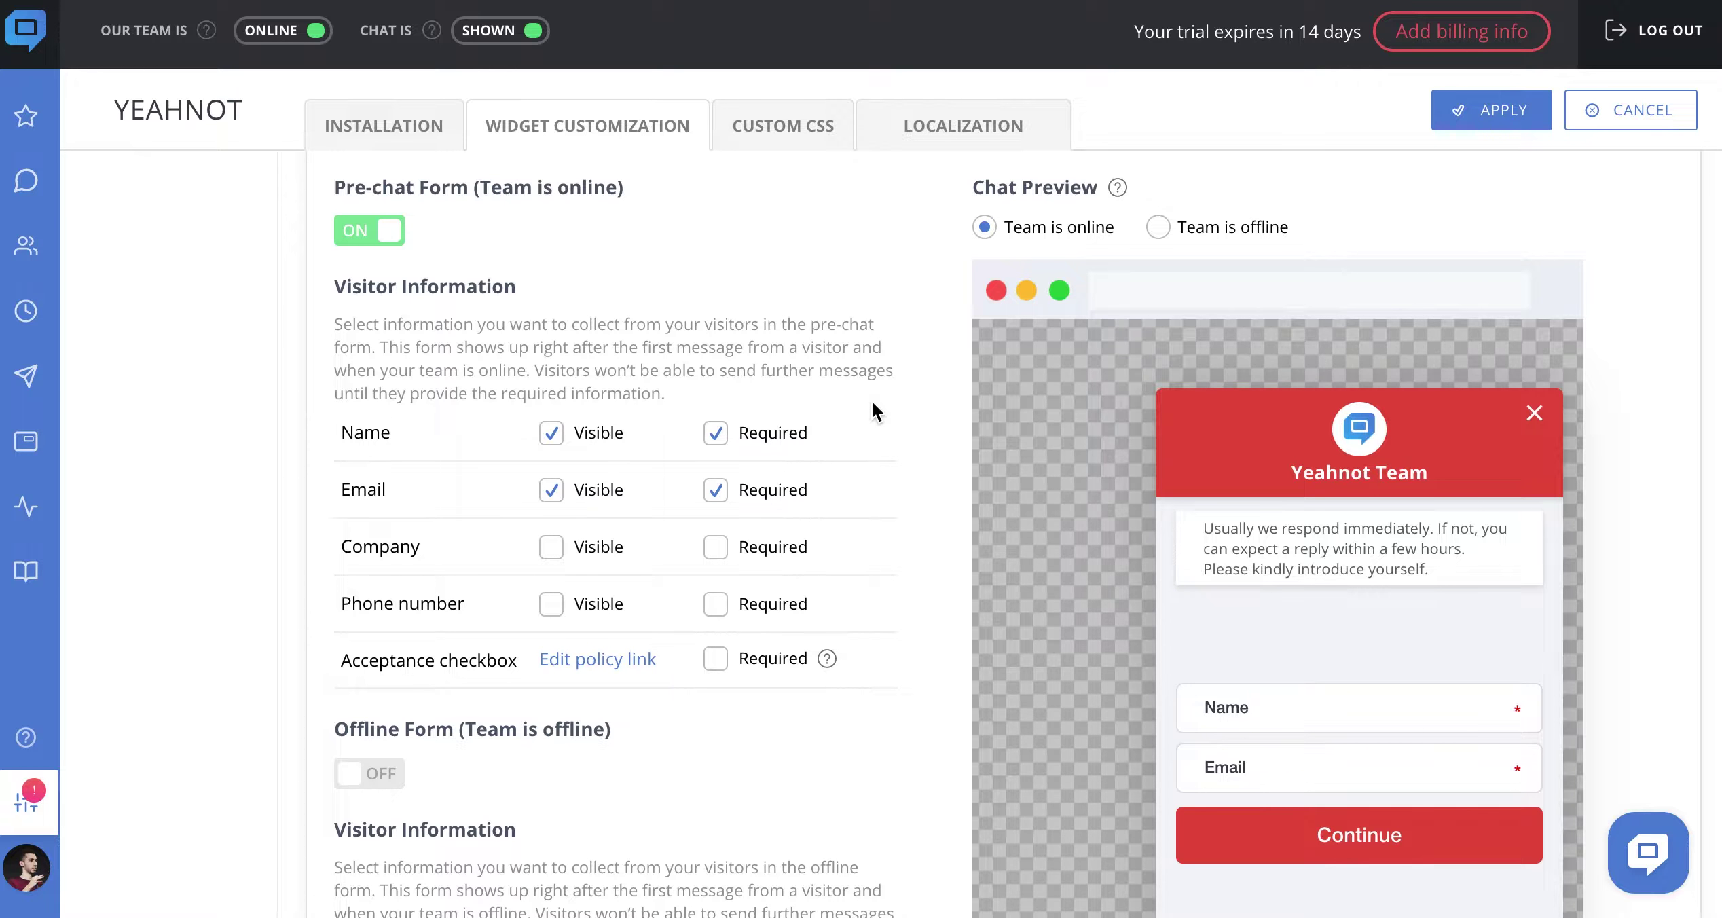
{"action": "left_click", "coordinate": [552, 490]}
{"action": "left_click", "coordinate": [551, 490]}
{"action": "left_click", "coordinate": [552, 546]}
{"action": "left_click", "coordinate": [715, 489]}
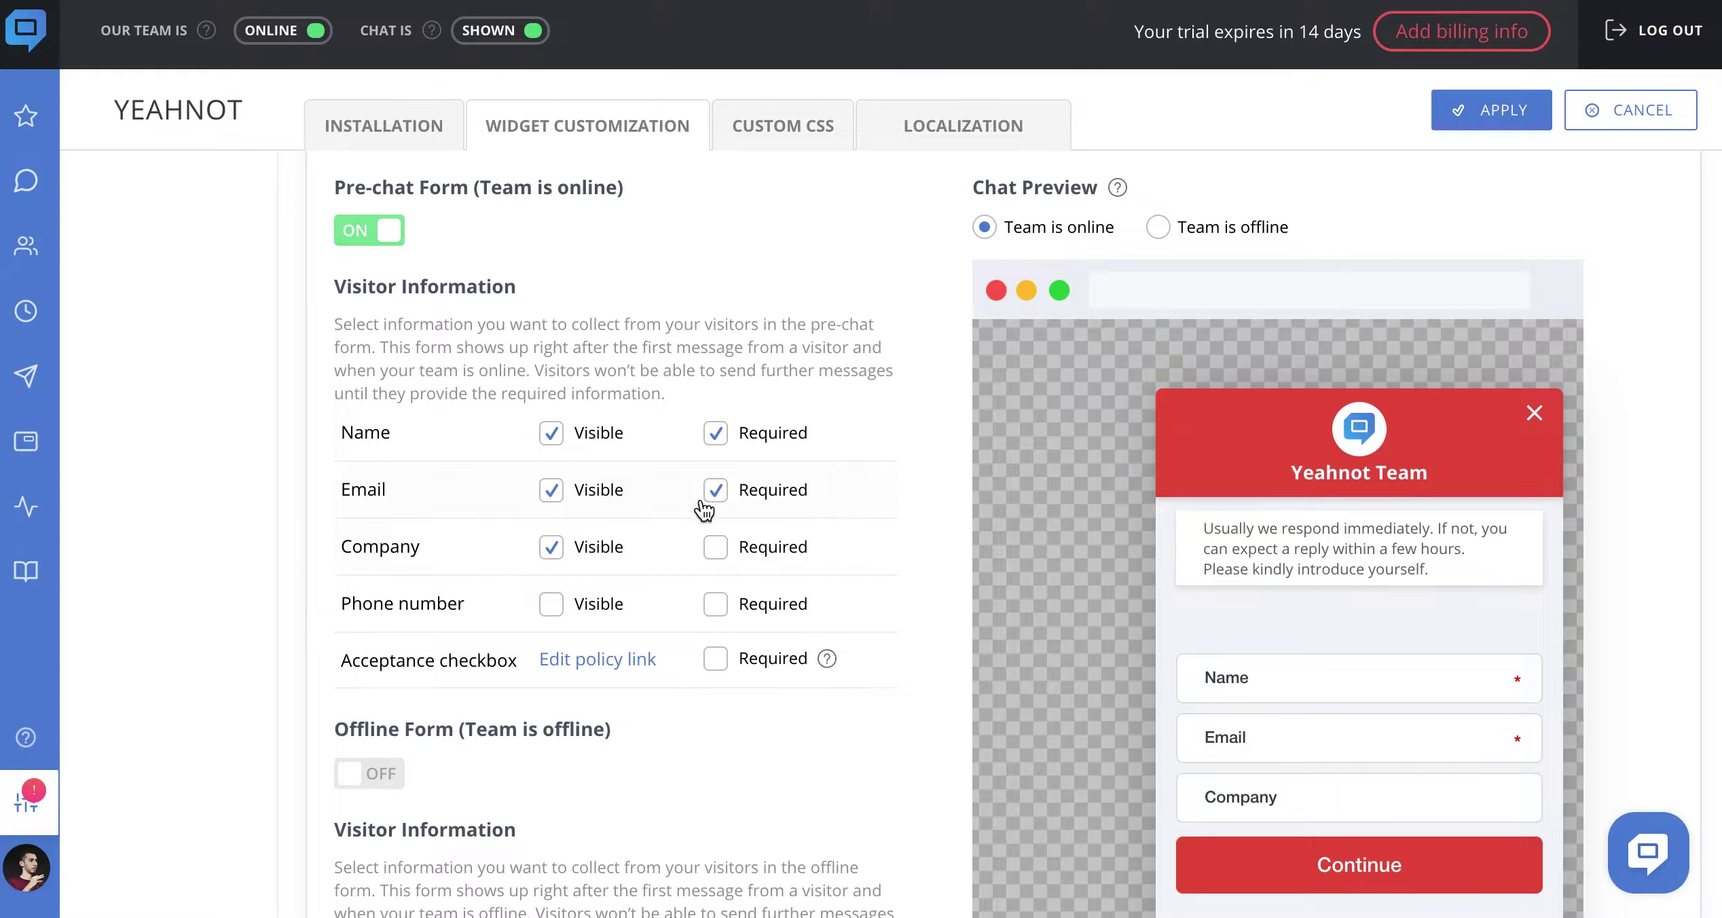
{"action": "left_click", "coordinate": [551, 550]}
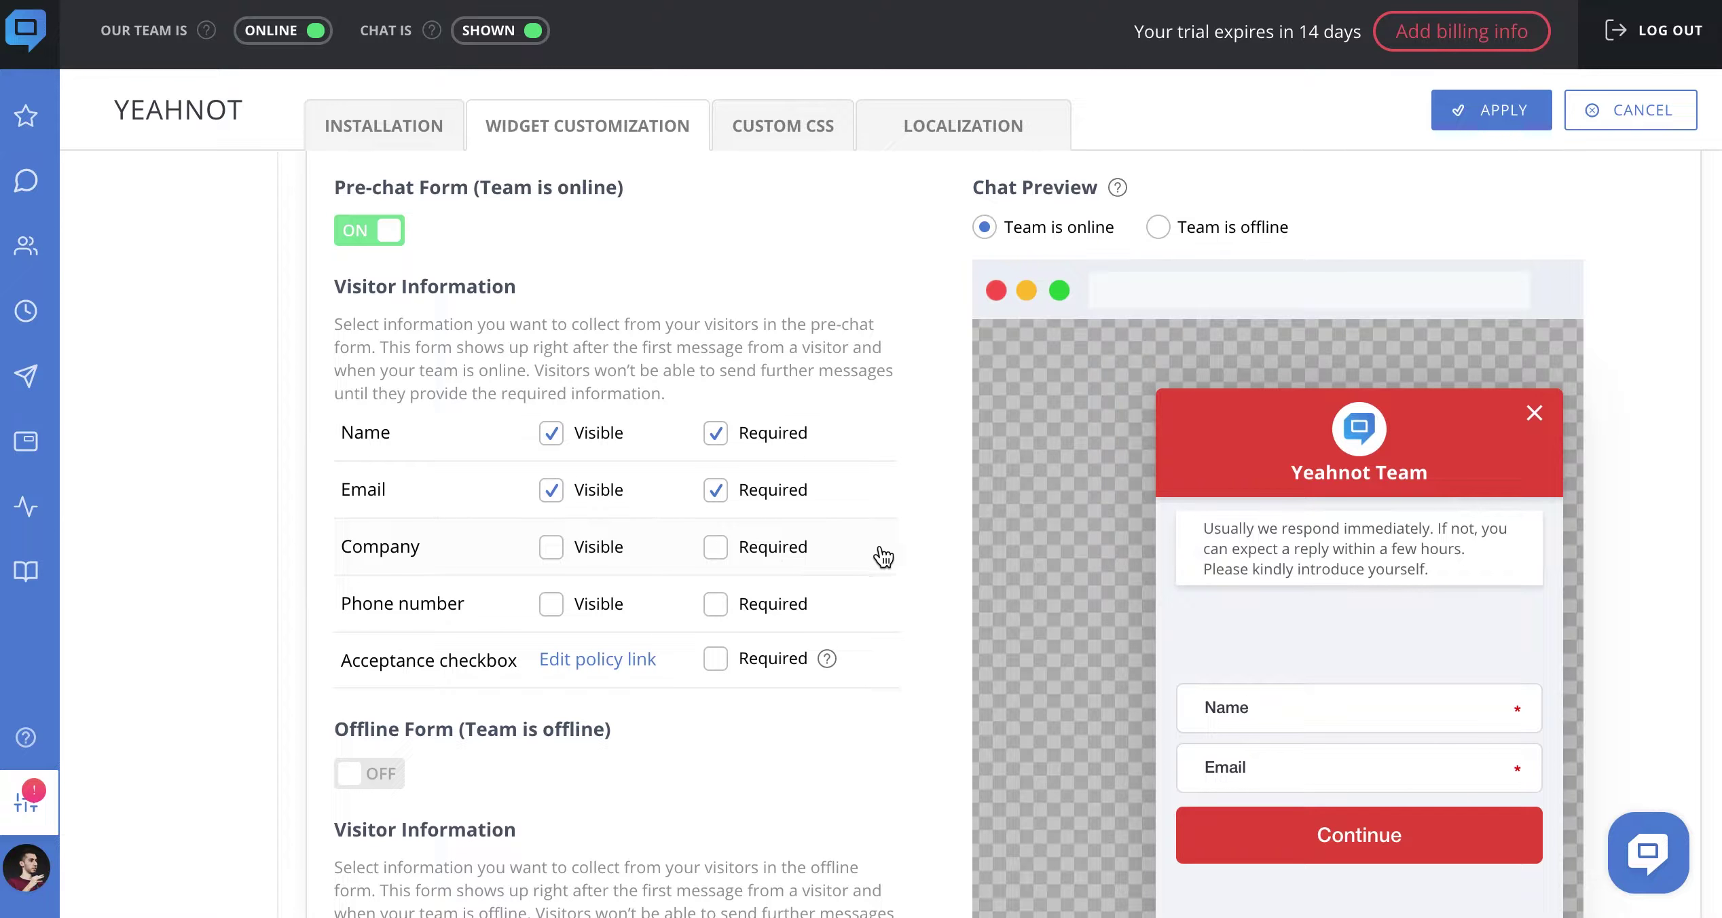
Toggle the offline form for when the team is offline and apply the widget customization changes
{"action": "scroll", "coordinate": [921, 597], "scroll_direction": "down", "scroll_amount": 3}
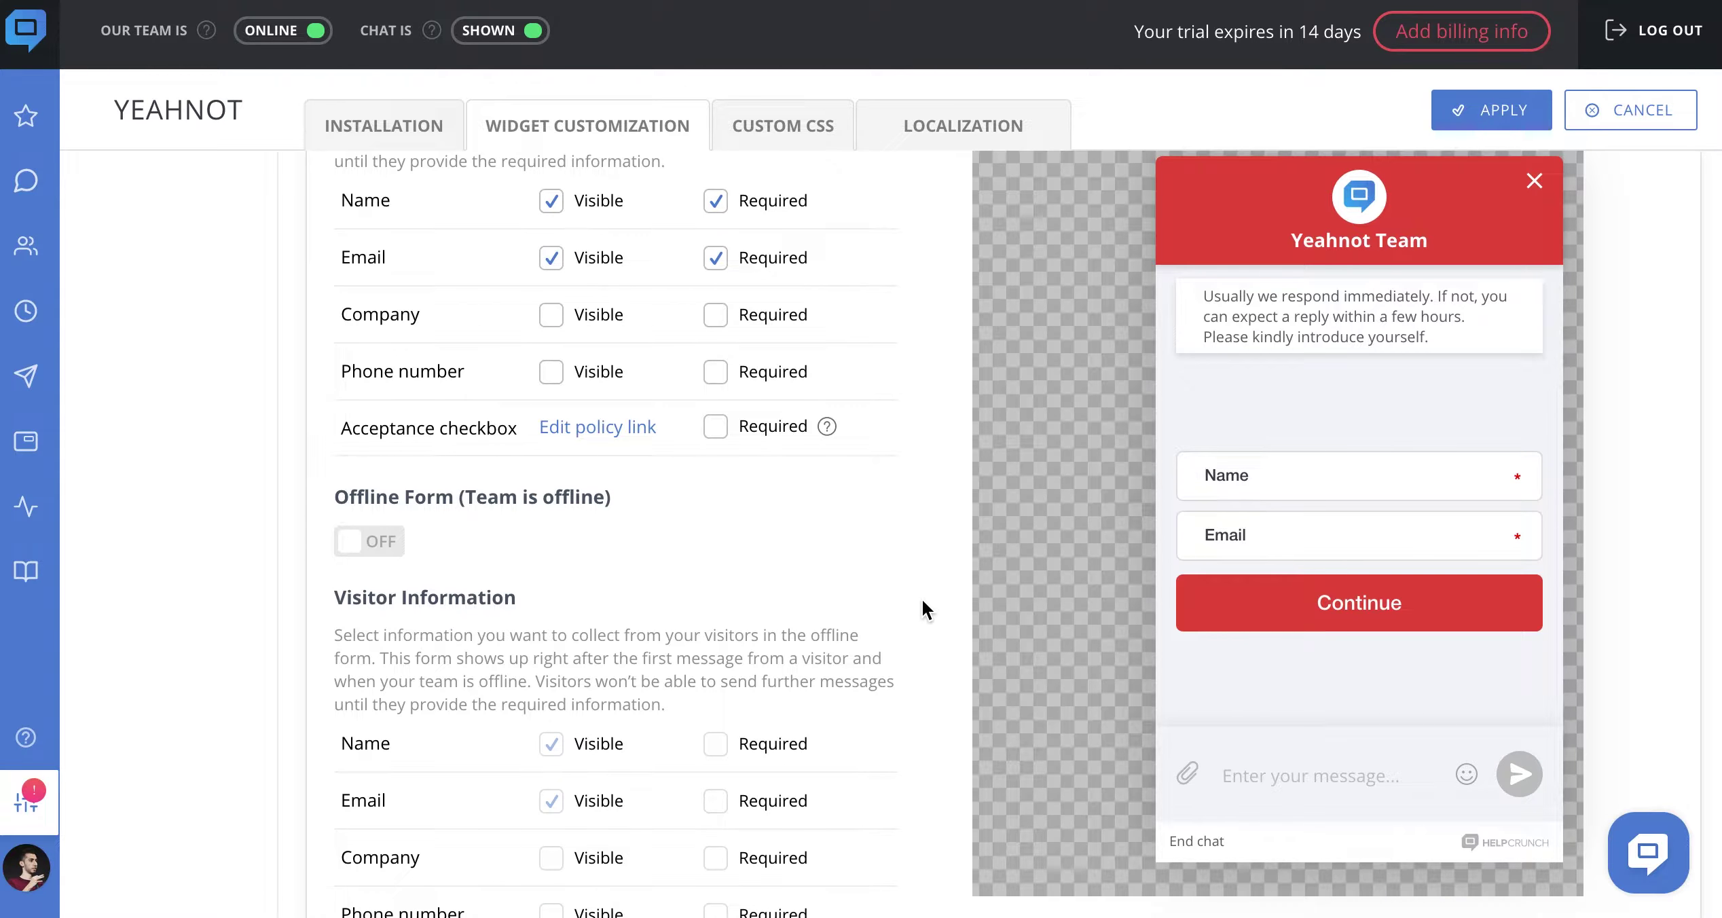
{"action": "left_click", "coordinate": [373, 541]}
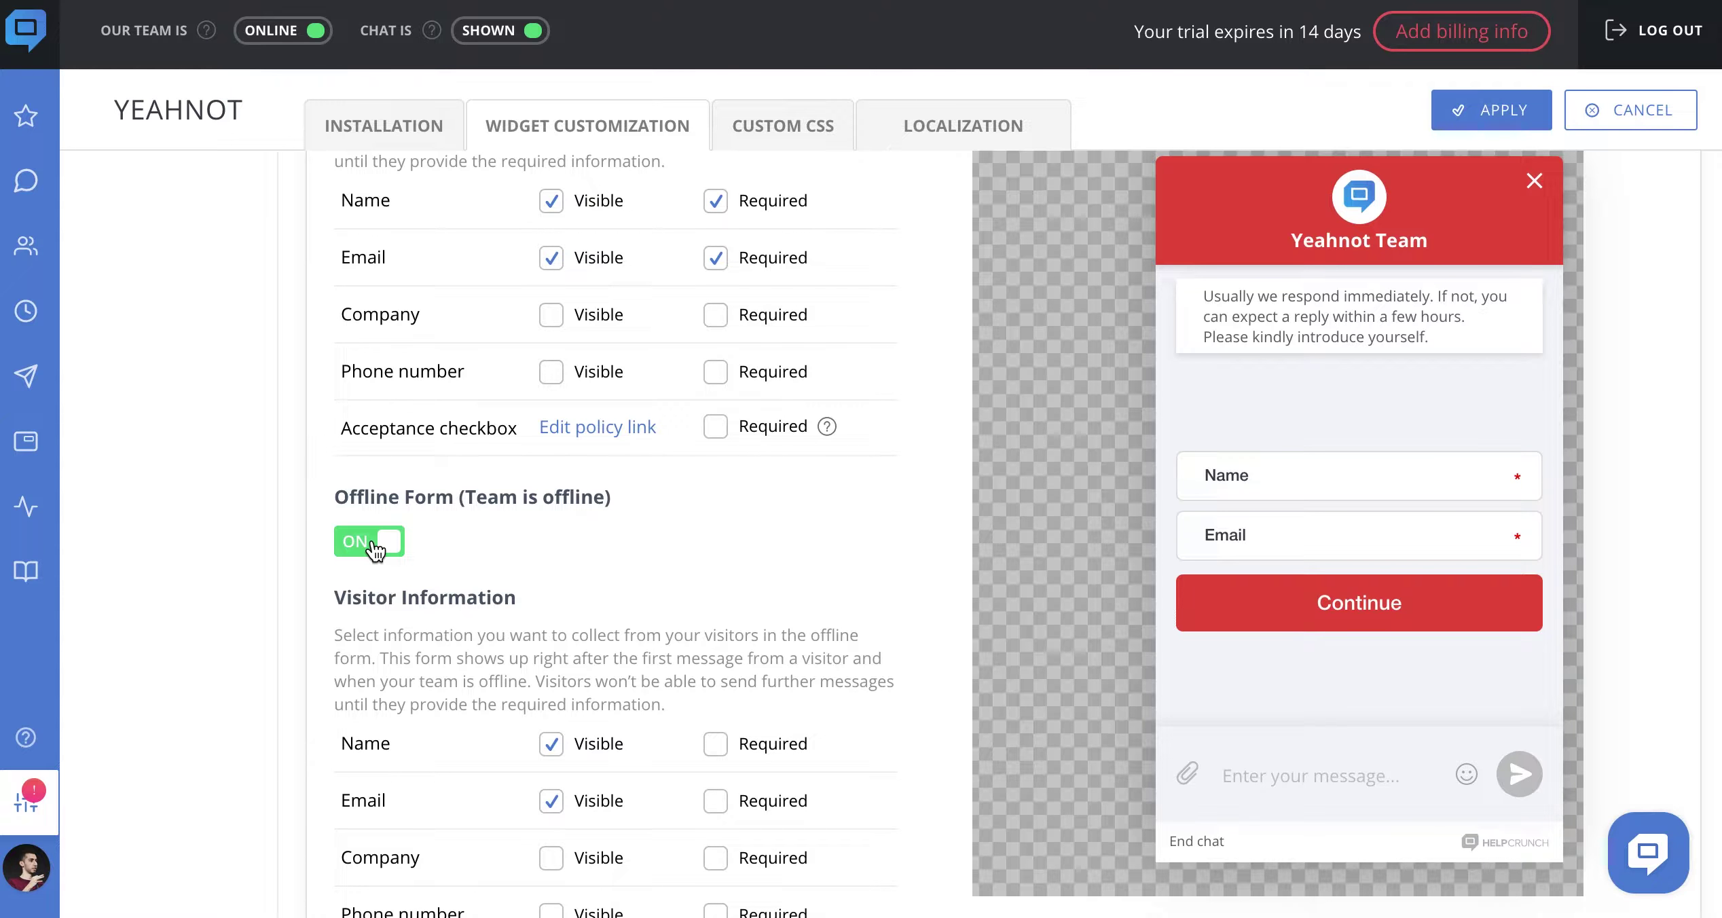
{"action": "left_click", "coordinate": [373, 542]}
{"action": "left_click", "coordinate": [1450, 119]}
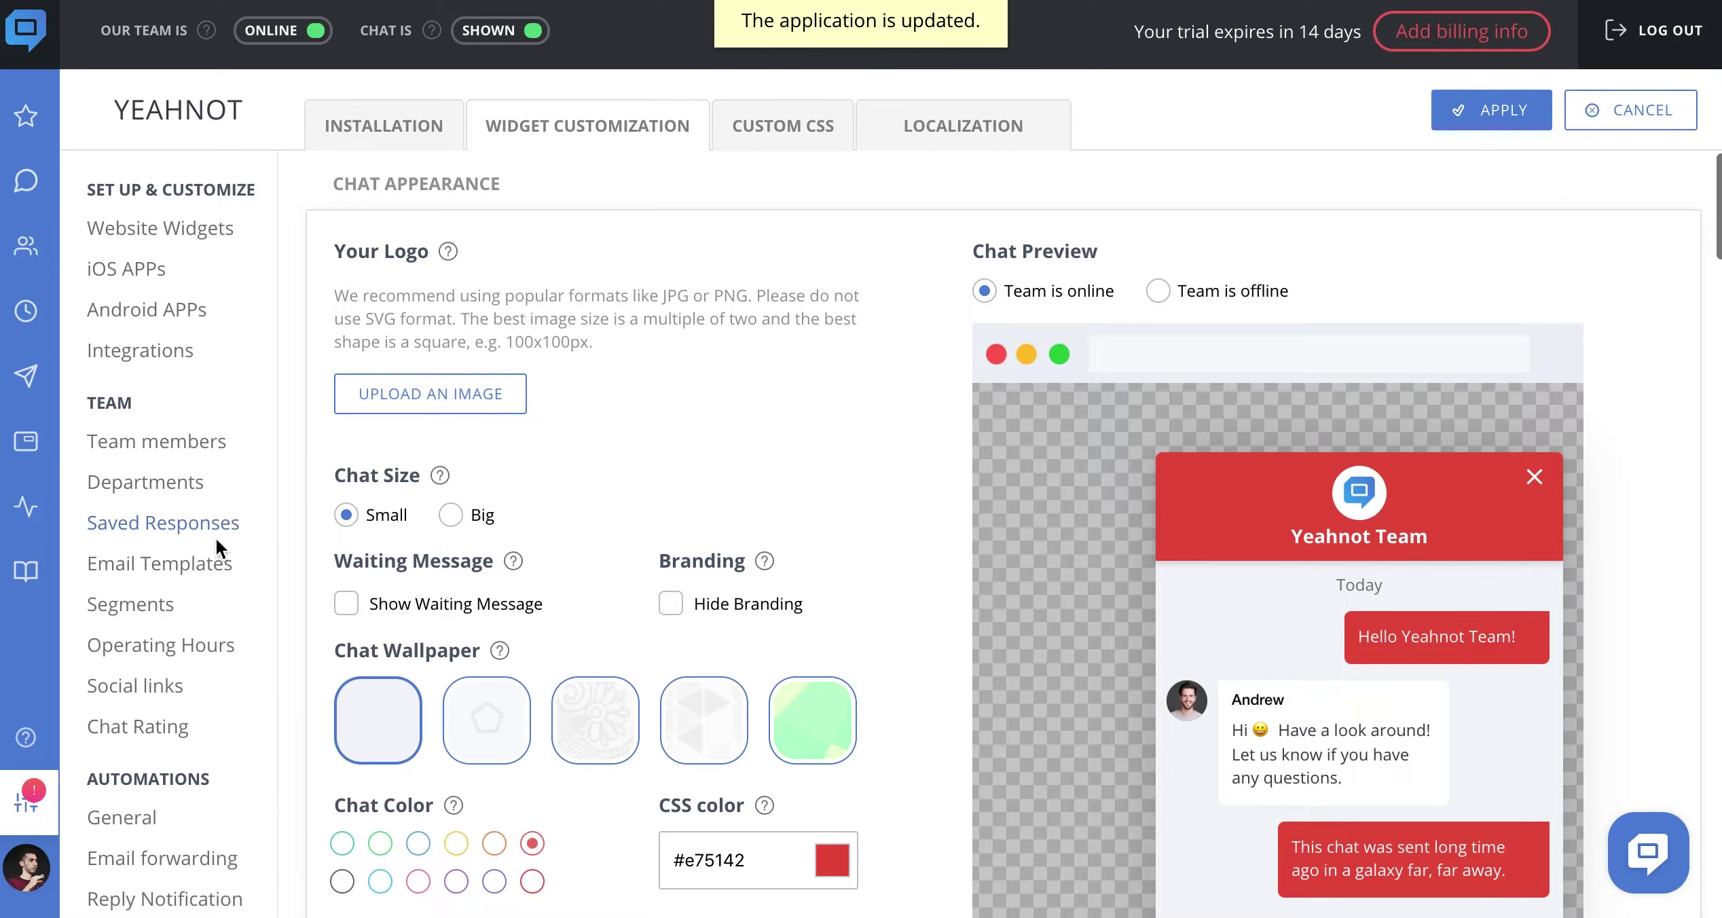
Turn on operating hours with Monday starting at 10:00 AM and Tuesday closed all day
{"action": "left_click", "coordinate": [181, 645]}
{"action": "left_click", "coordinate": [347, 553]}
{"action": "scroll", "coordinate": [676, 590], "scroll_direction": "down", "scroll_amount": 1}
{"action": "left_click_drag", "start_coordinate": [591, 683], "coordinate": [619, 682]}
{"action": "left_click", "coordinate": [346, 725]}
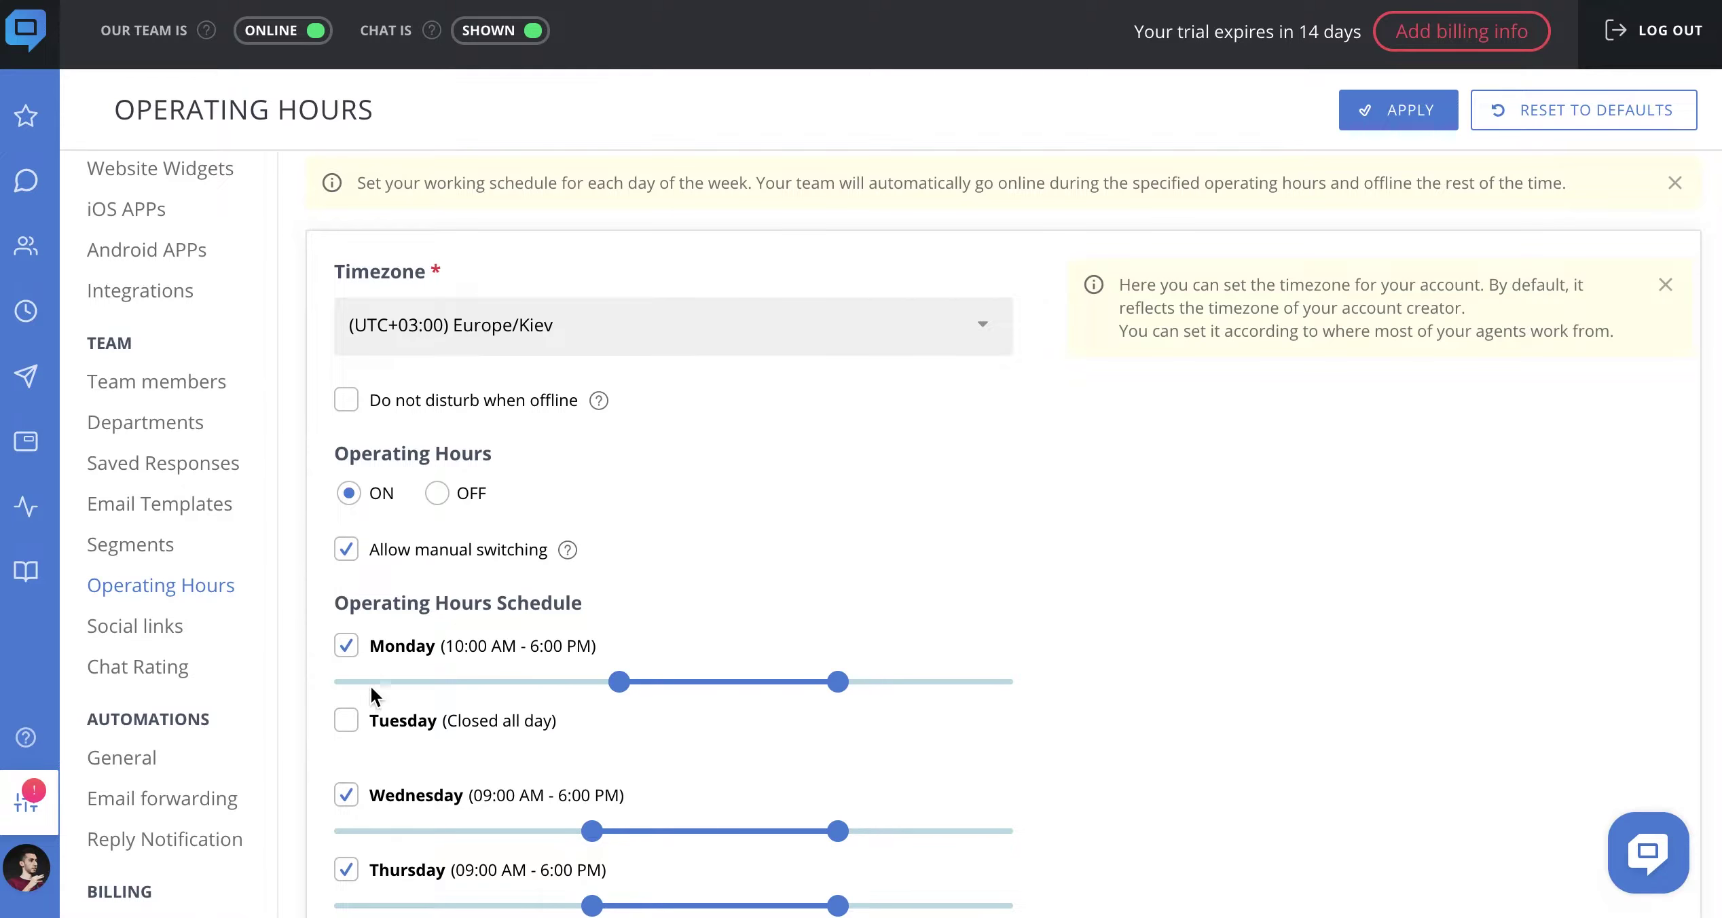
Toggle manual switching and the team's online status off and back on, and apply the operating hours
{"action": "left_click", "coordinate": [346, 551]}
{"action": "left_click", "coordinate": [345, 552]}
{"action": "left_click", "coordinate": [276, 41]}
{"action": "left_click", "coordinate": [274, 42]}
{"action": "left_click", "coordinate": [1423, 121]}
{"action": "scroll", "coordinate": [937, 168], "scroll_direction": "up", "scroll_amount": 1}
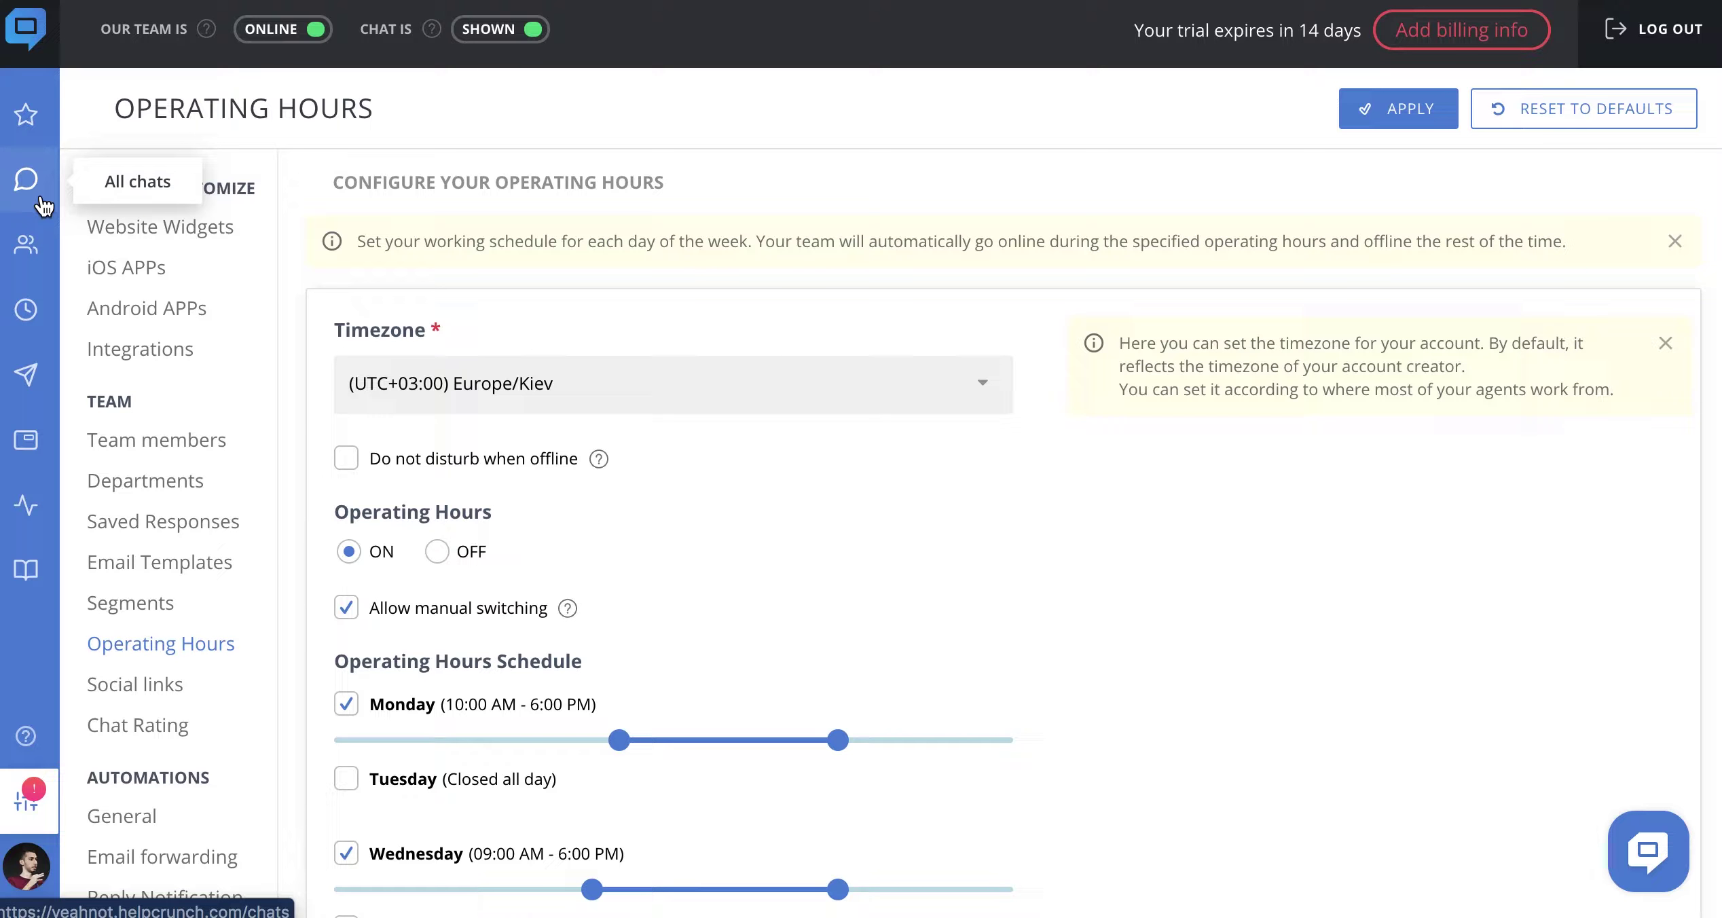
Open all chats, and send "Hi there! I have a question about your pricing" through the chat widget on the Yeahnot website
{"action": "left_click", "coordinate": [28, 181]}
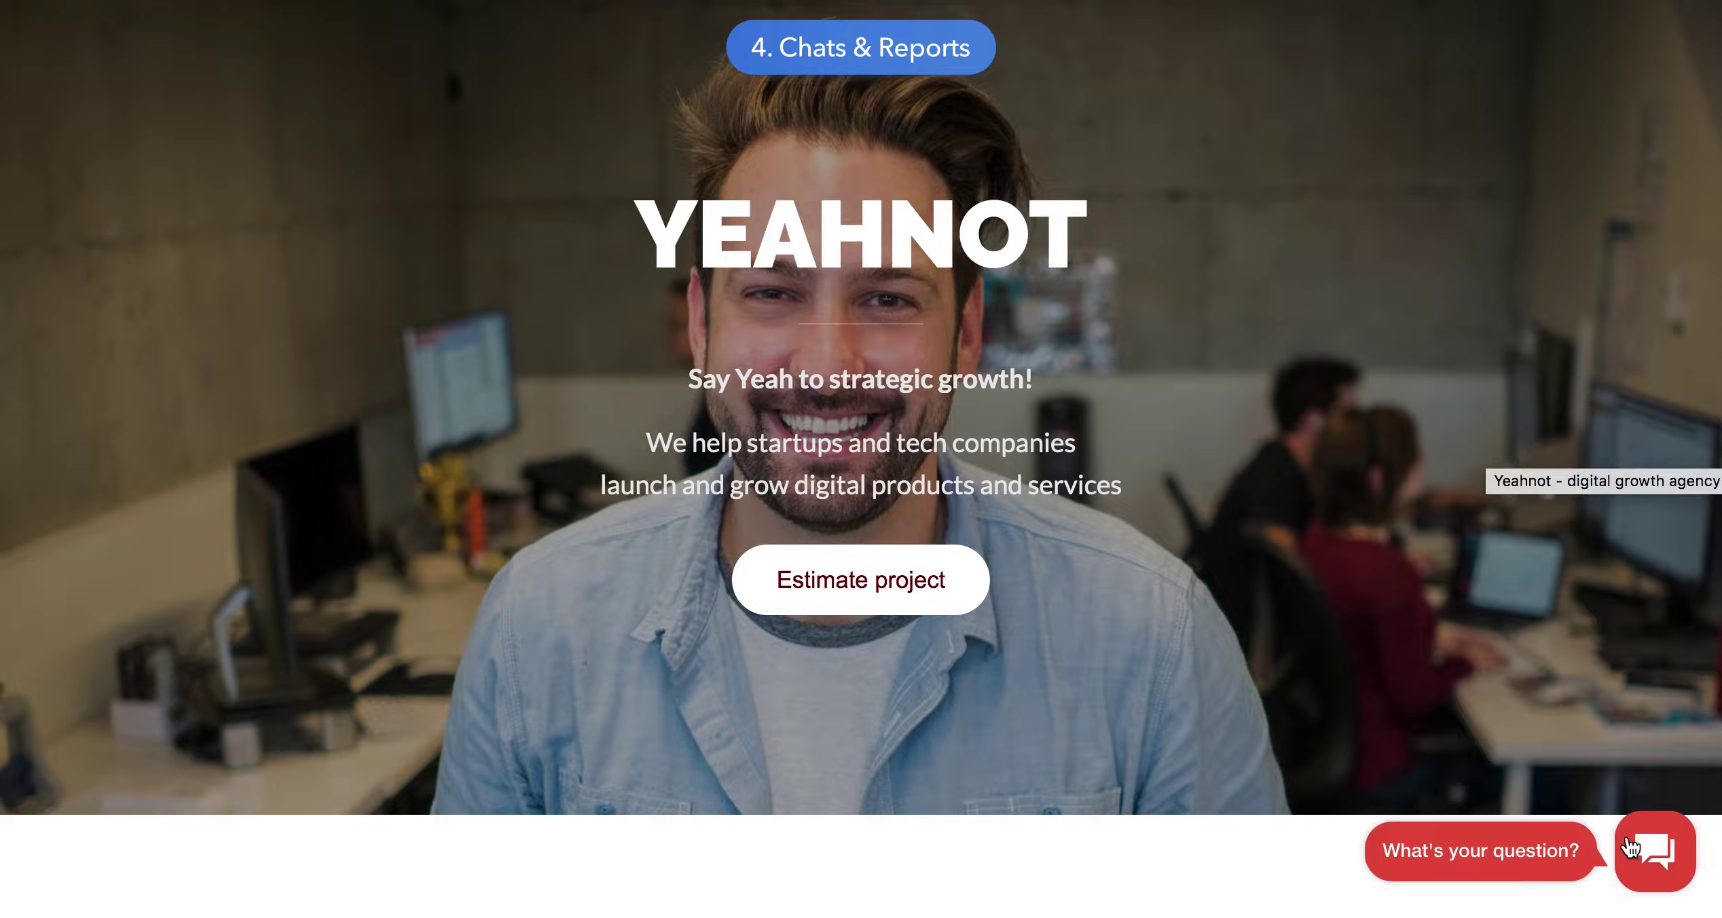
{"action": "left_click", "coordinate": [1647, 857]}
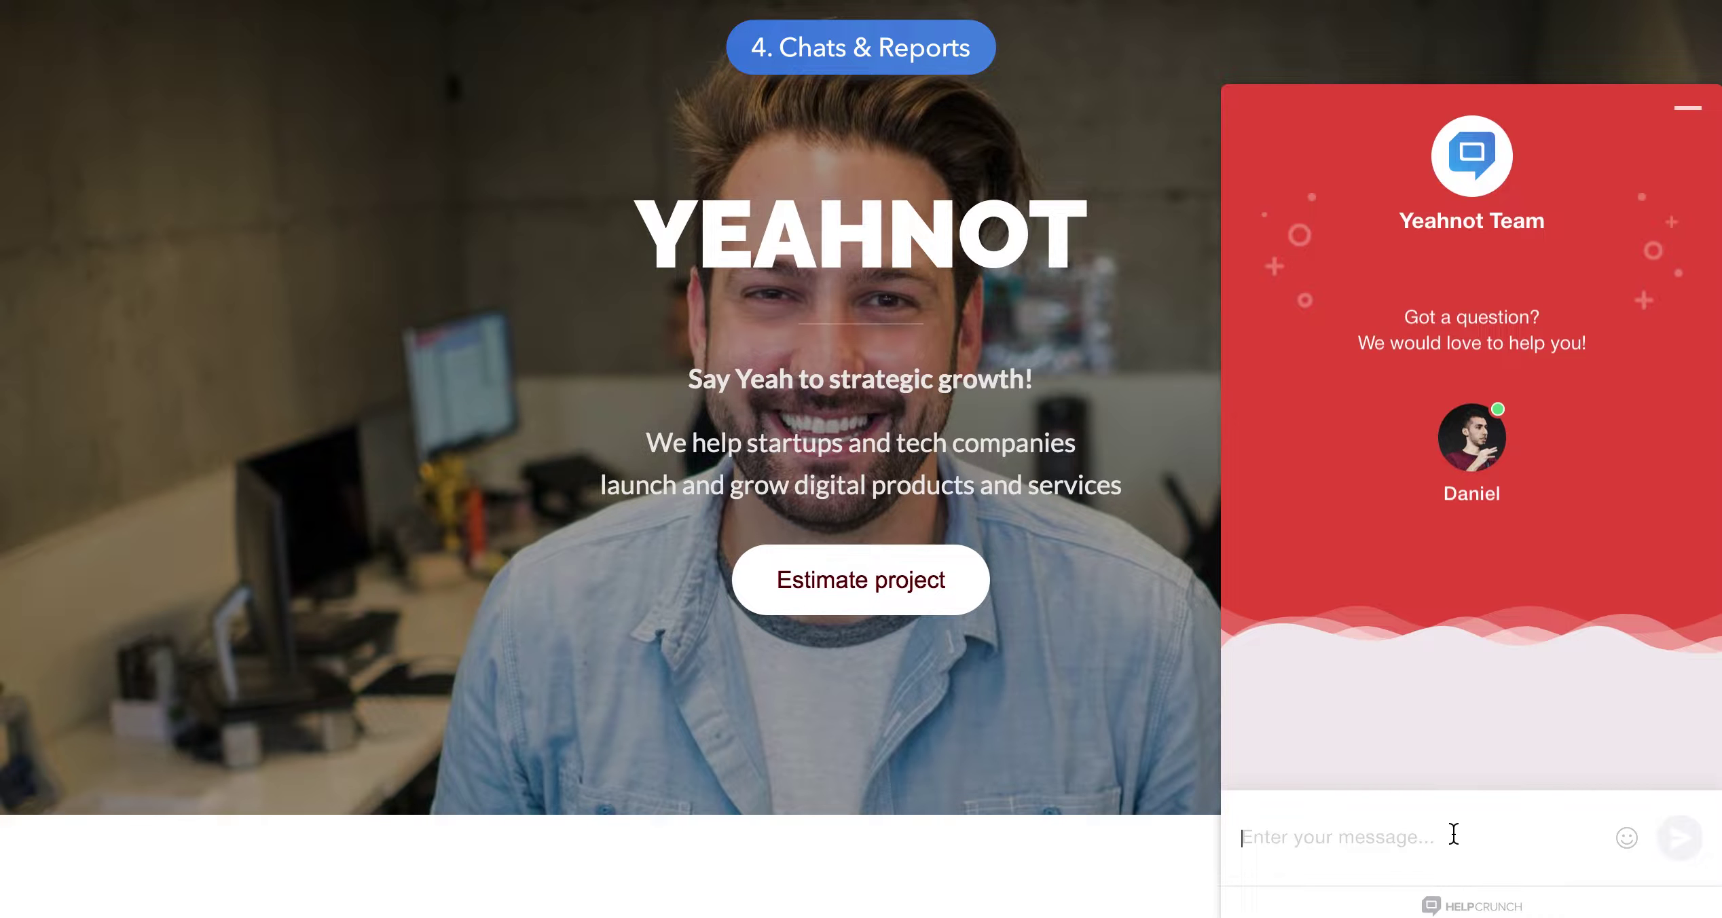
{"action": "type", "text": "Hi there! I ha"}
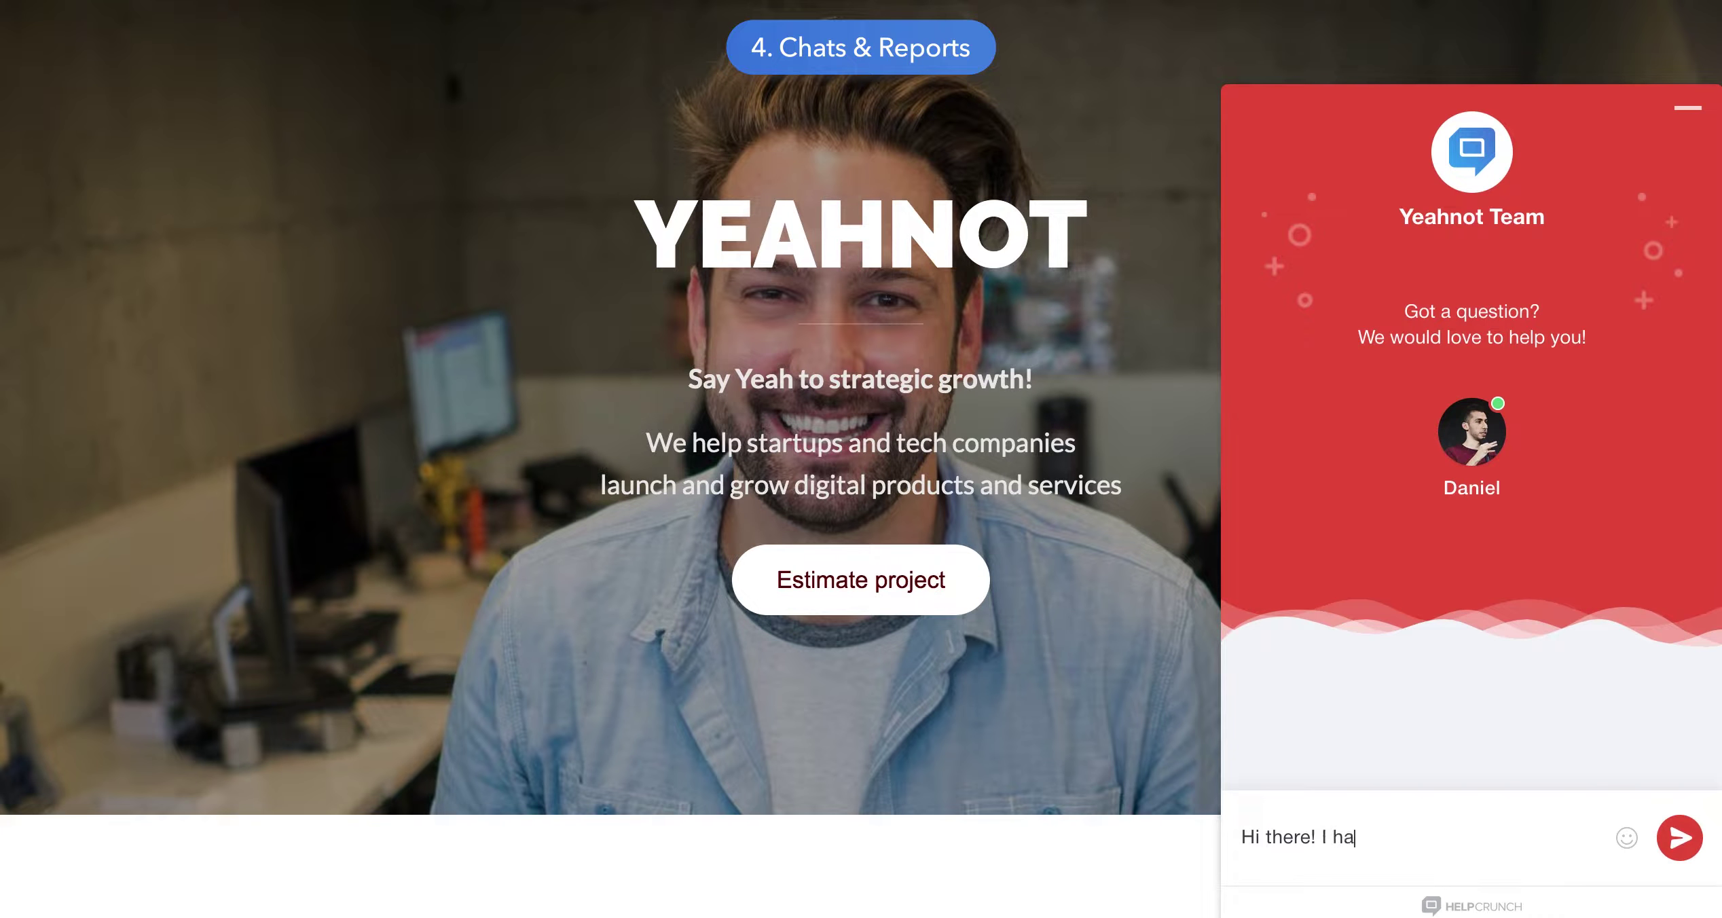
{"action": "type", "text": "ve a question about your pri"}
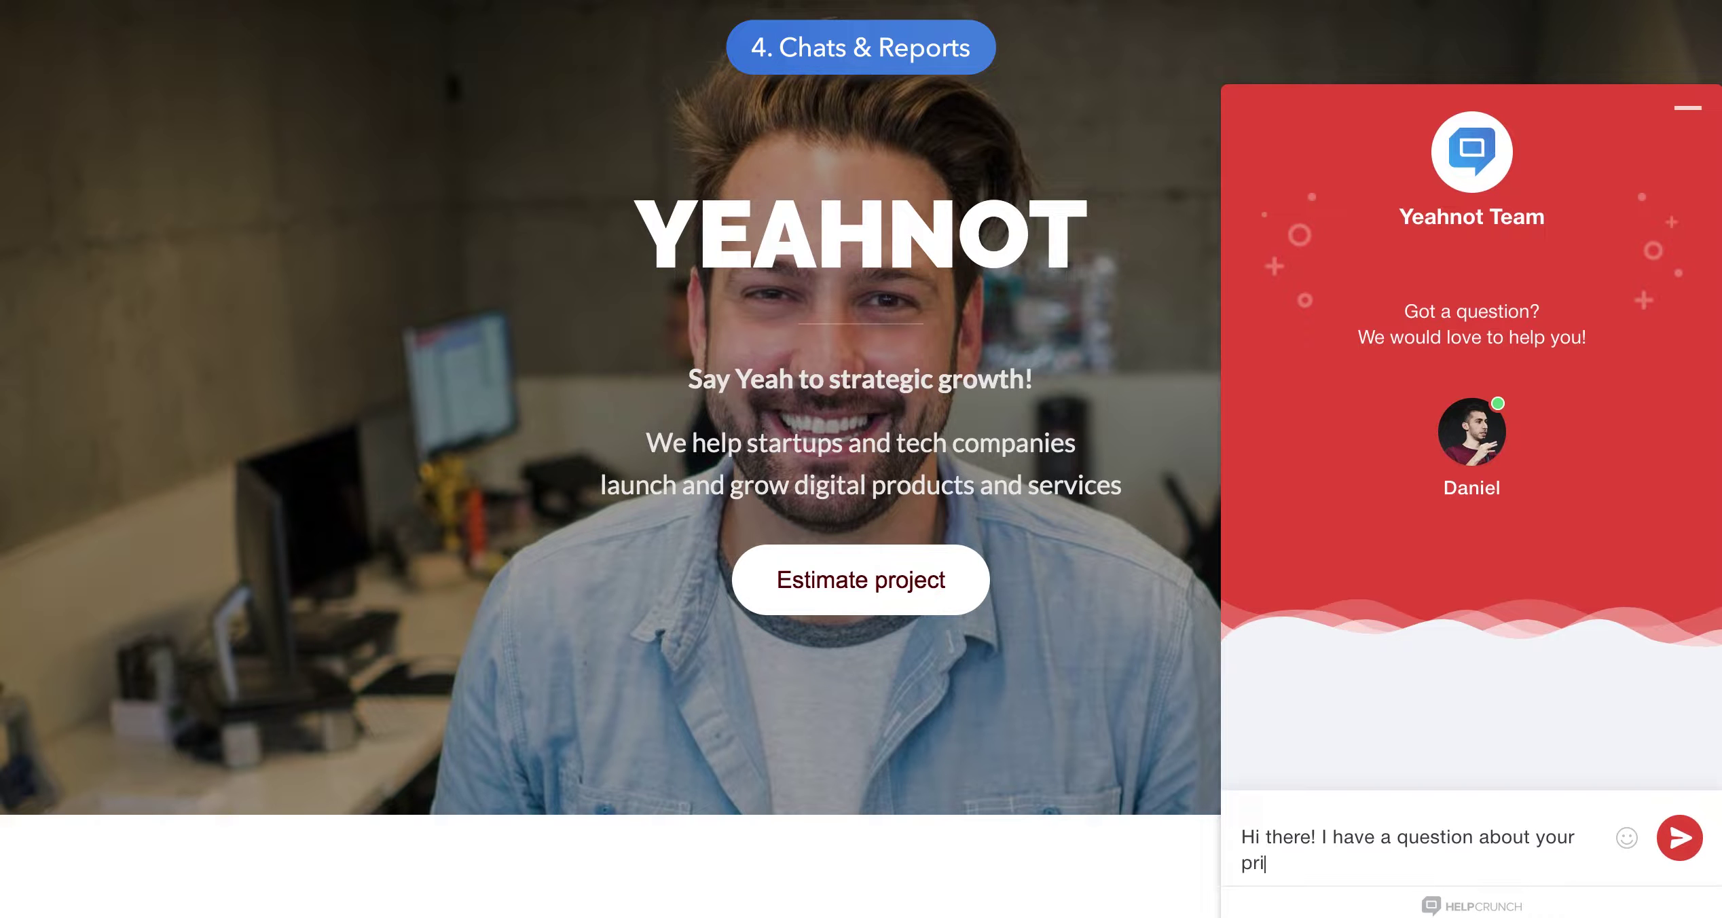
{"action": "key", "text": "Return"}
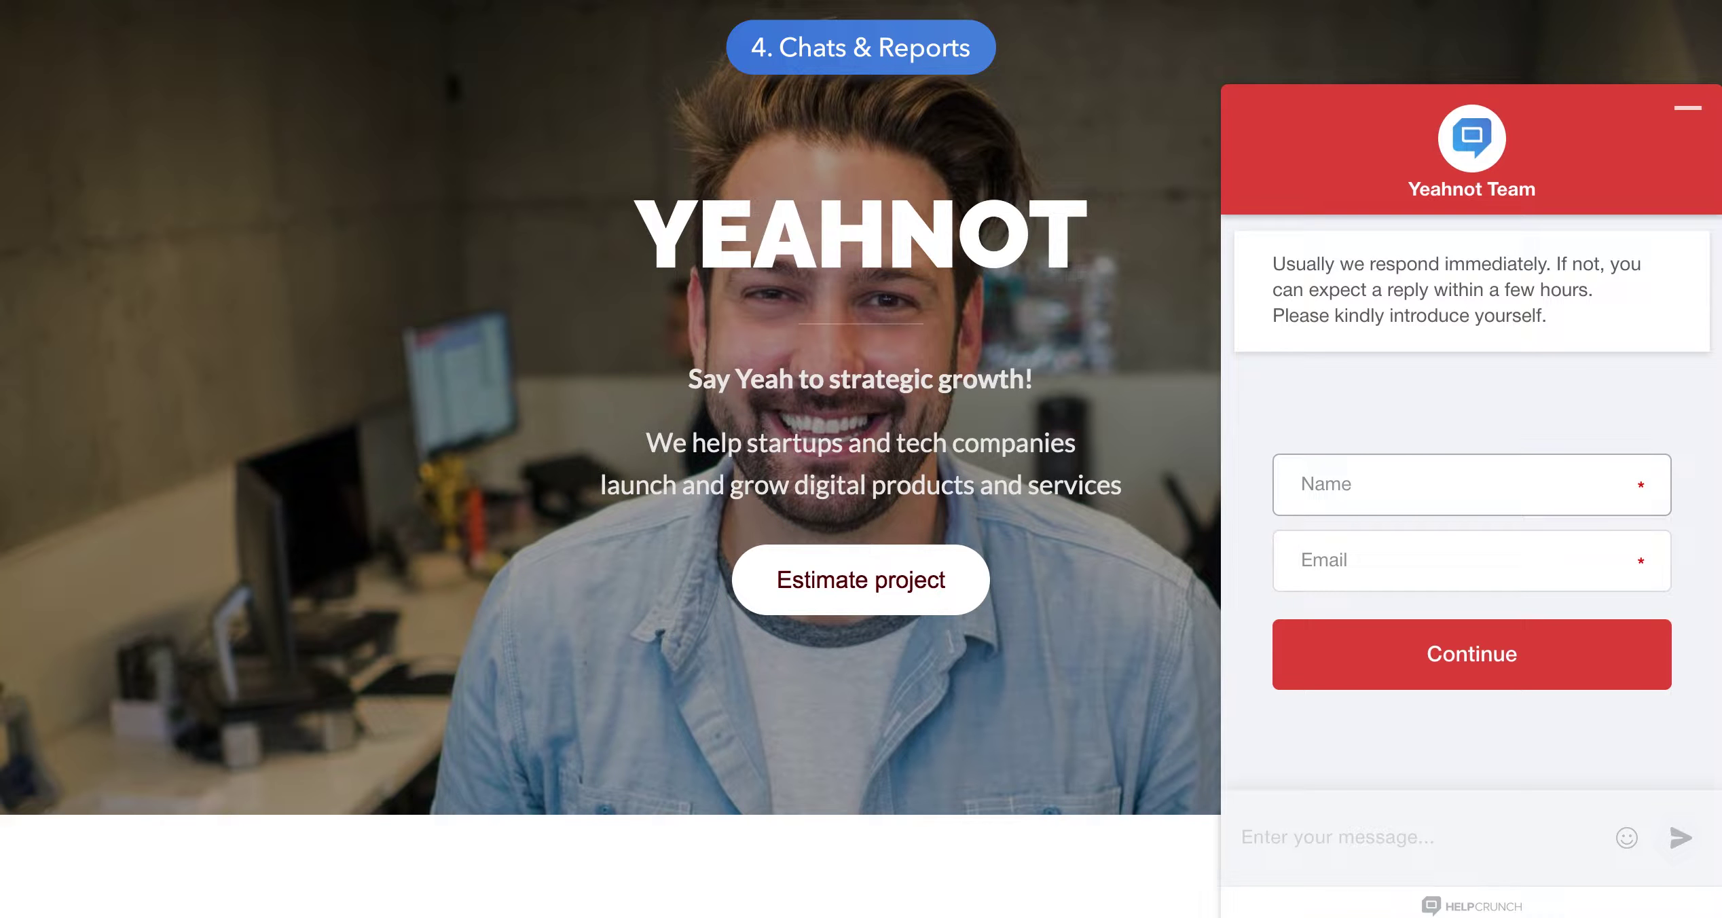
Fill in the pre-chat form with the visitor's name and e-mail address, and submit it
{"action": "type", "text": "Max"}
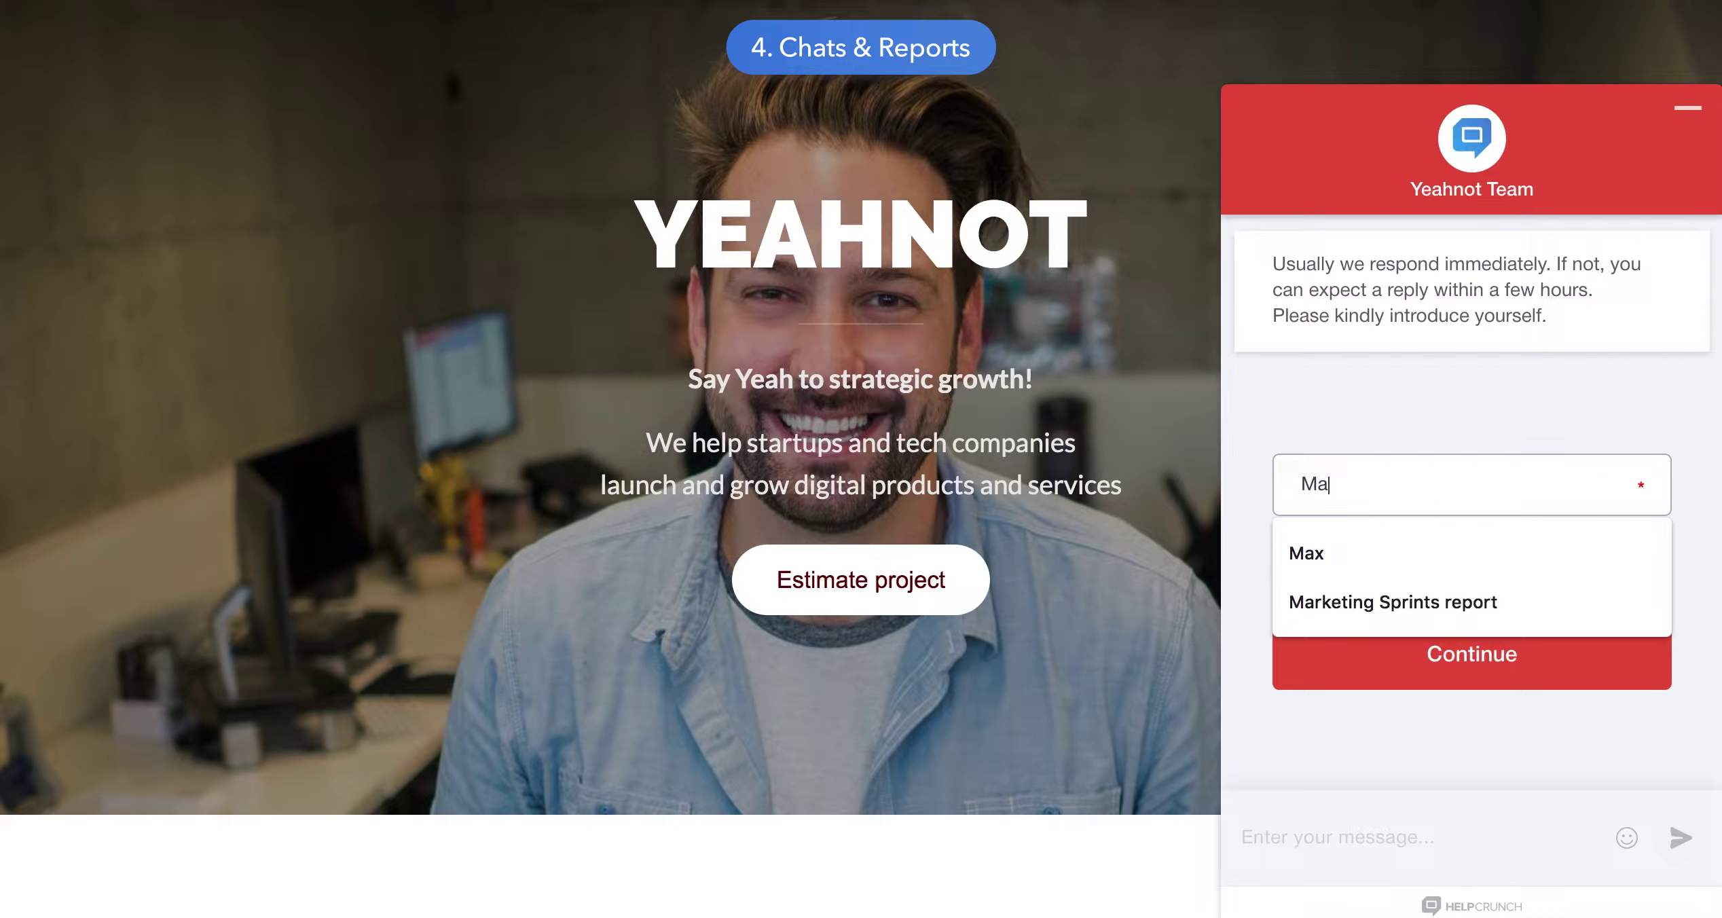
{"action": "key", "text": "Tab"}
{"action": "type", "text": "max"}
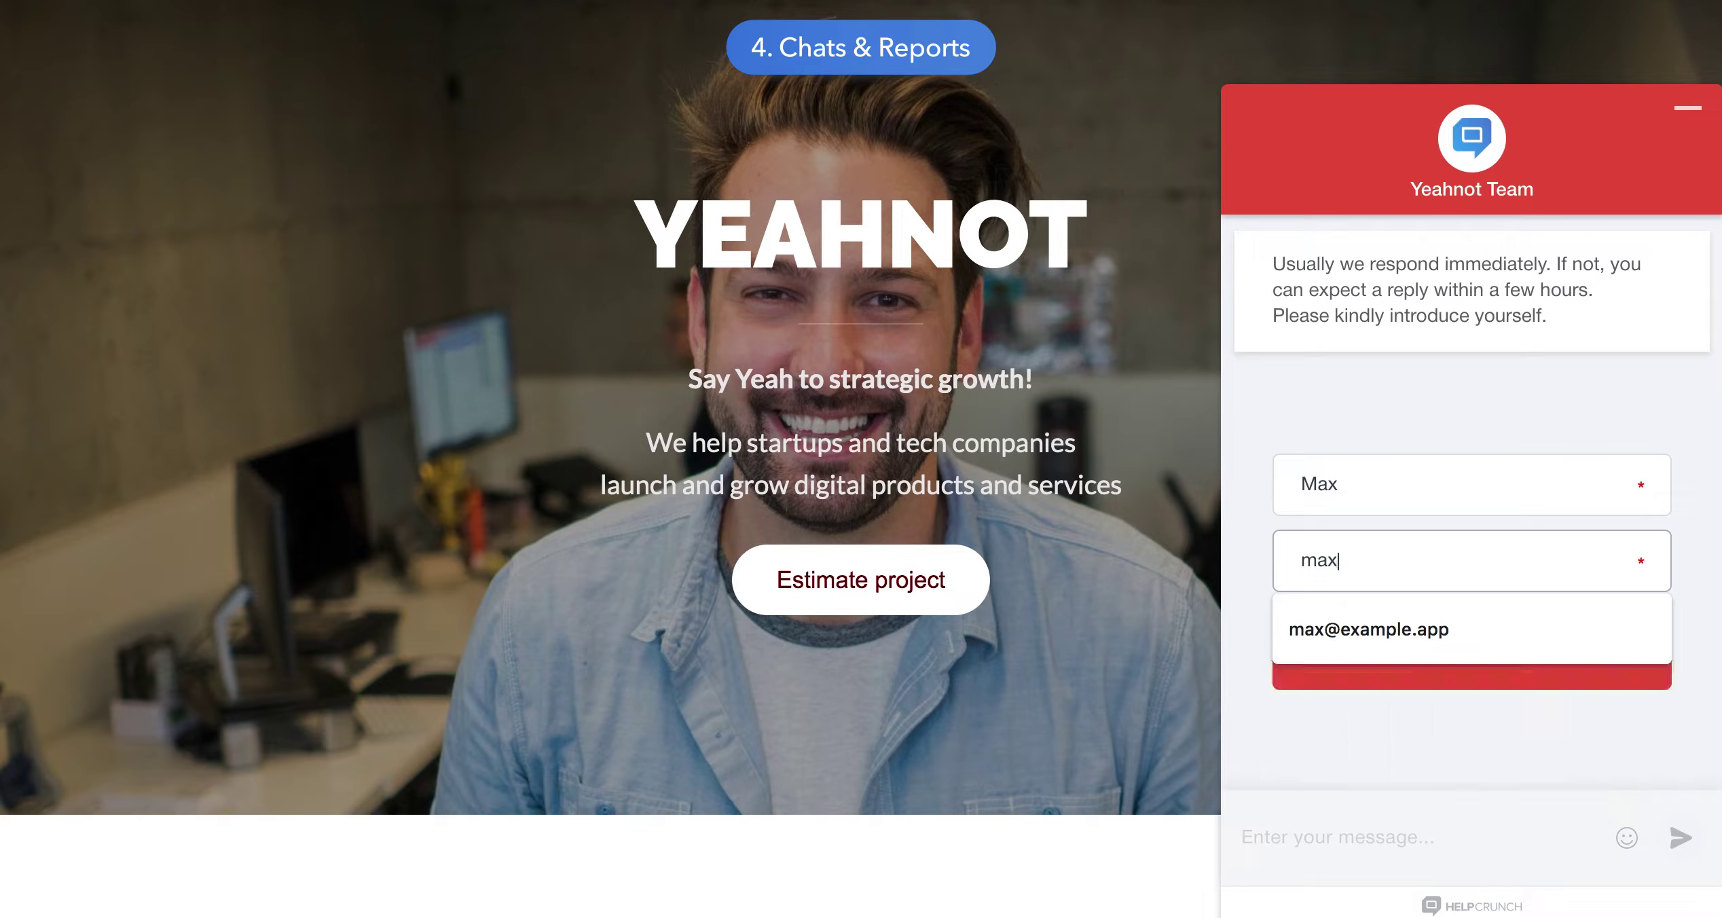
{"action": "left_click", "coordinate": [1445, 638]}
{"action": "left_click", "coordinate": [1470, 659]}
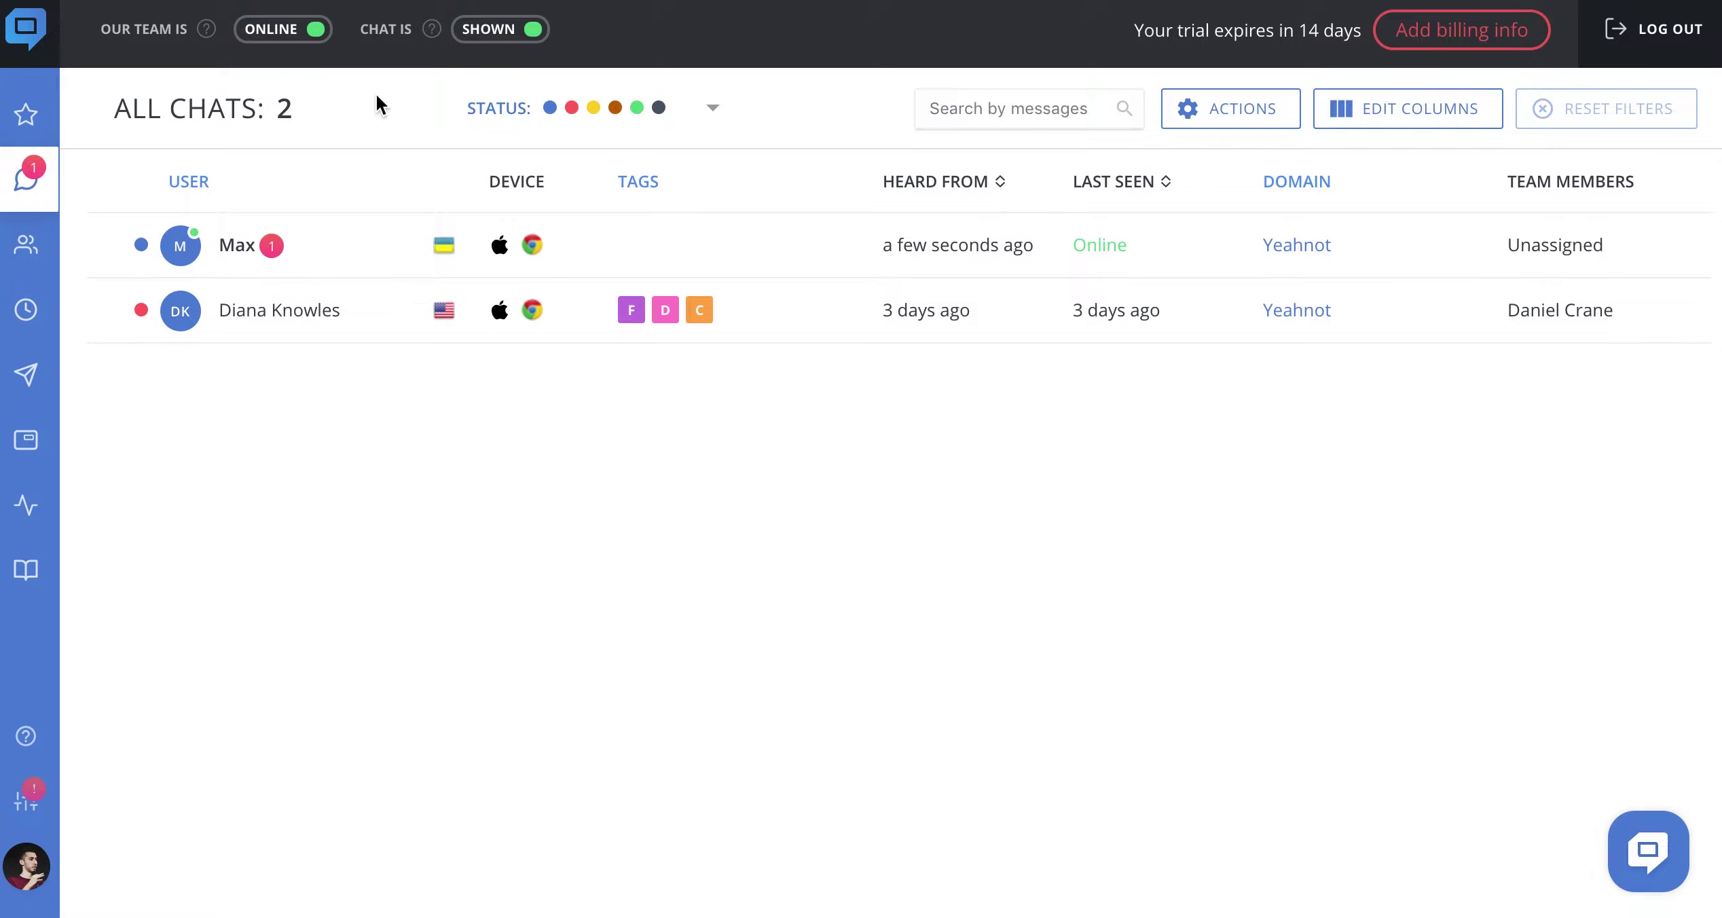
{"action": "left_click", "coordinate": [335, 266]}
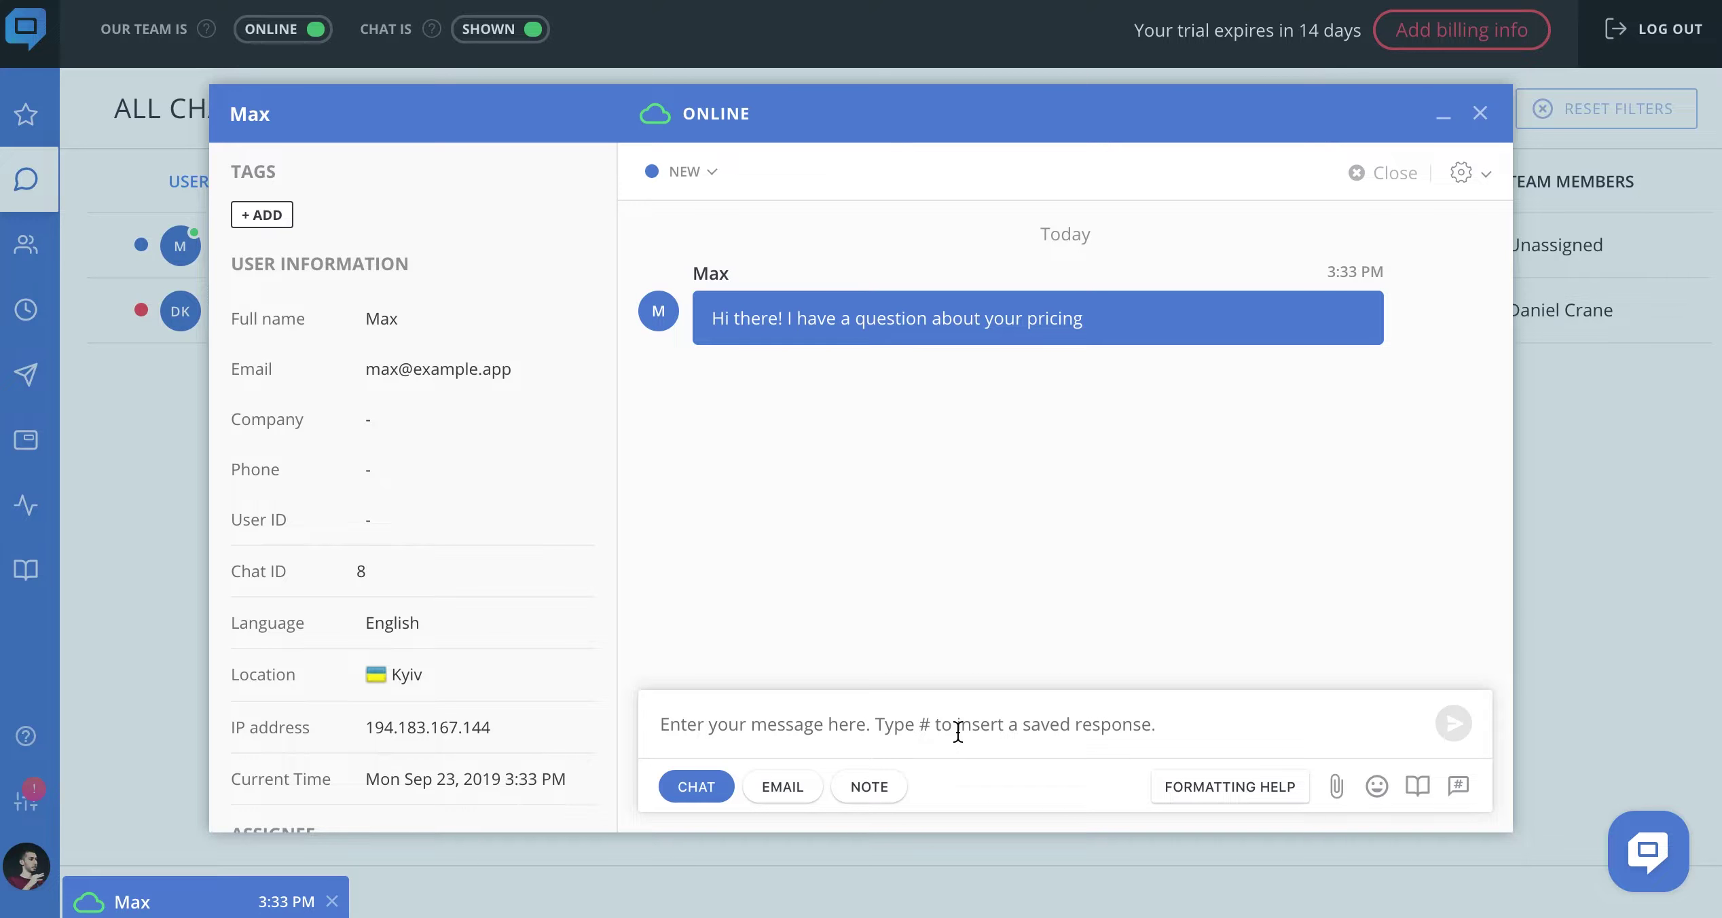
{"action": "left_click", "coordinate": [957, 731]}
{"action": "type", "text": "Hi Max! Sure, ask away"}
{"action": "key", "text": "Return"}
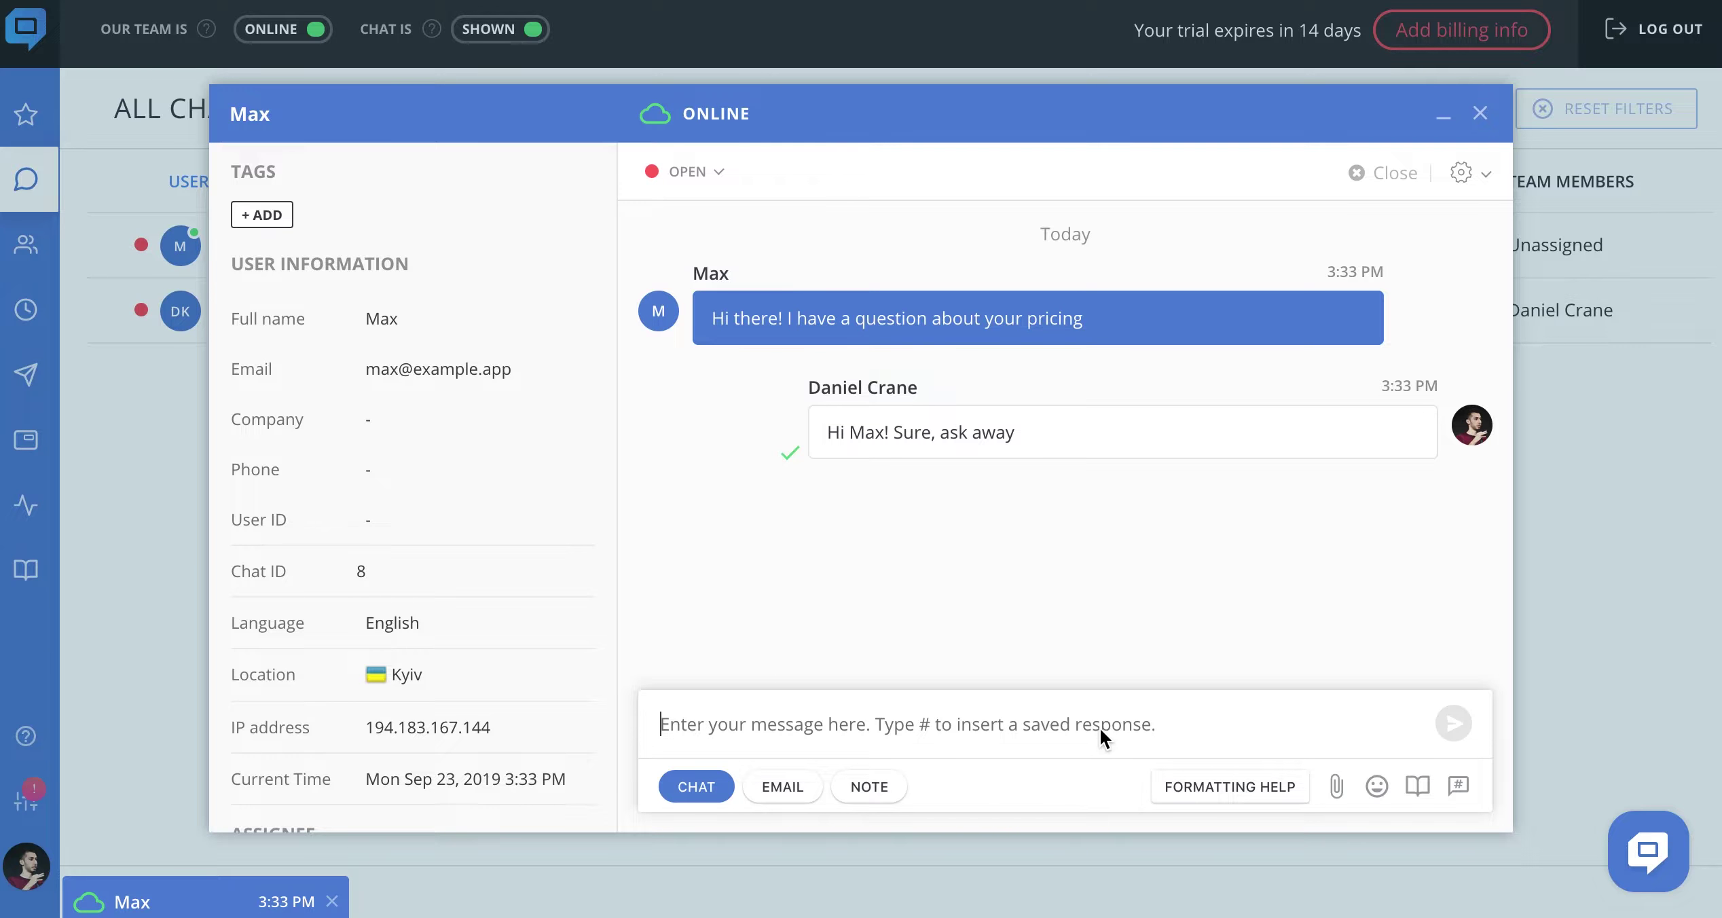
{"action": "type", "text": "https://media.giphy.com/media/1Zqvesl1rgEyIbQKg3/giphy.gif"}
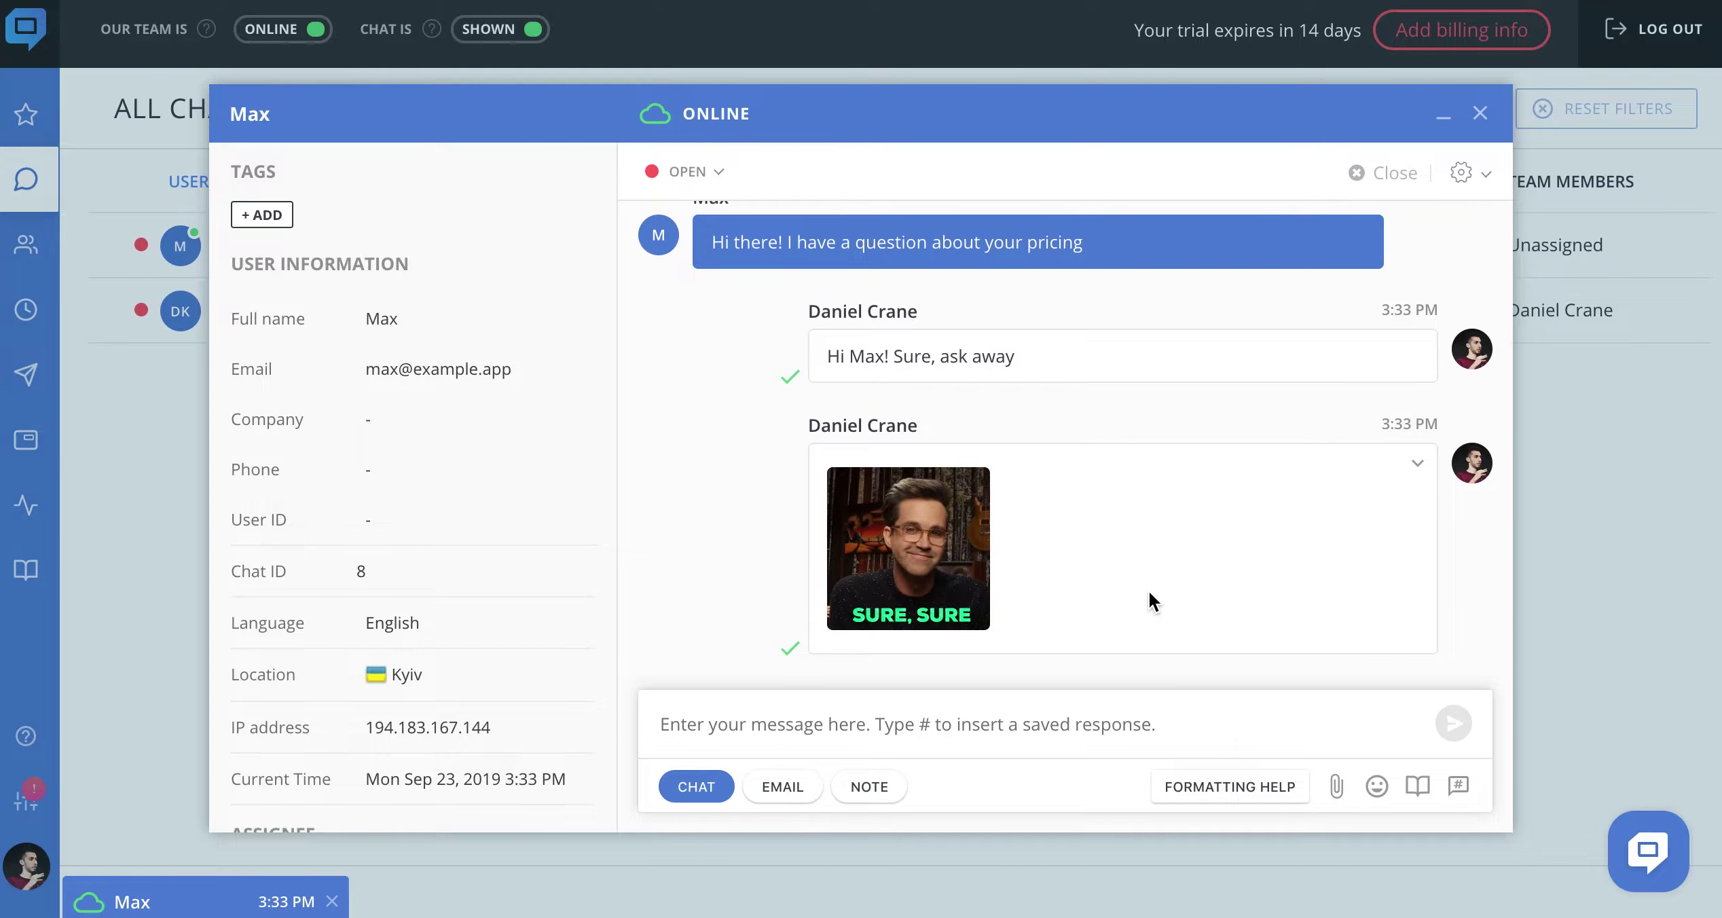
Look at the saved responses for the chat reply, and view the email and private note message modes
{"action": "left_click", "coordinate": [826, 707]}
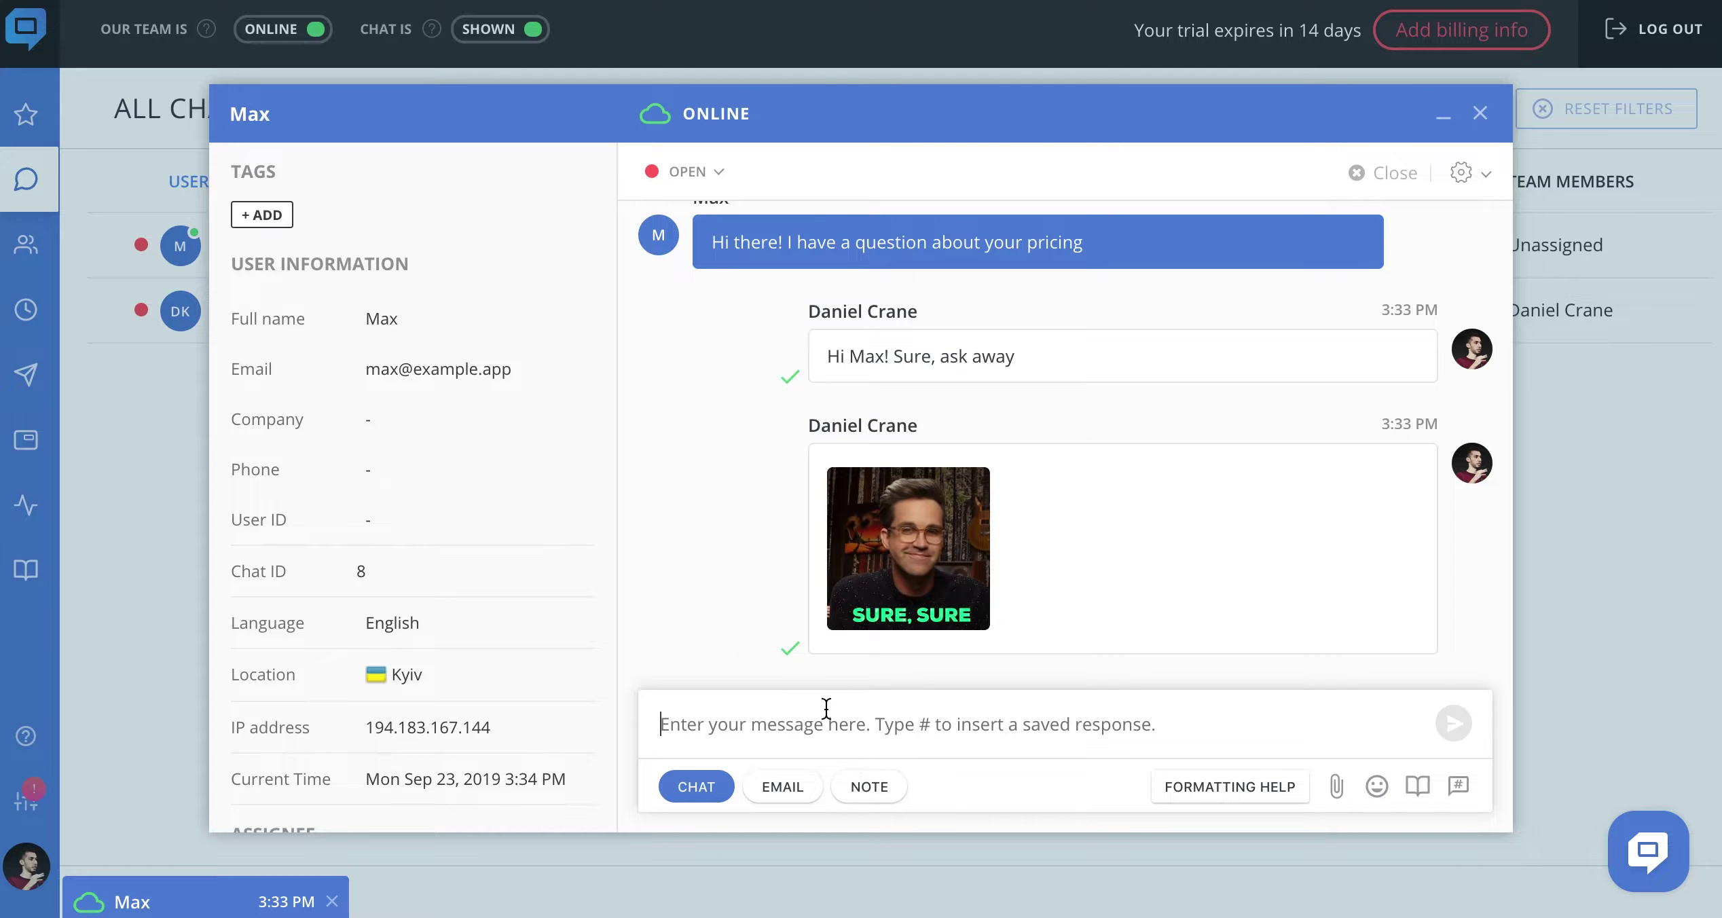
{"action": "type", "text": "#"}
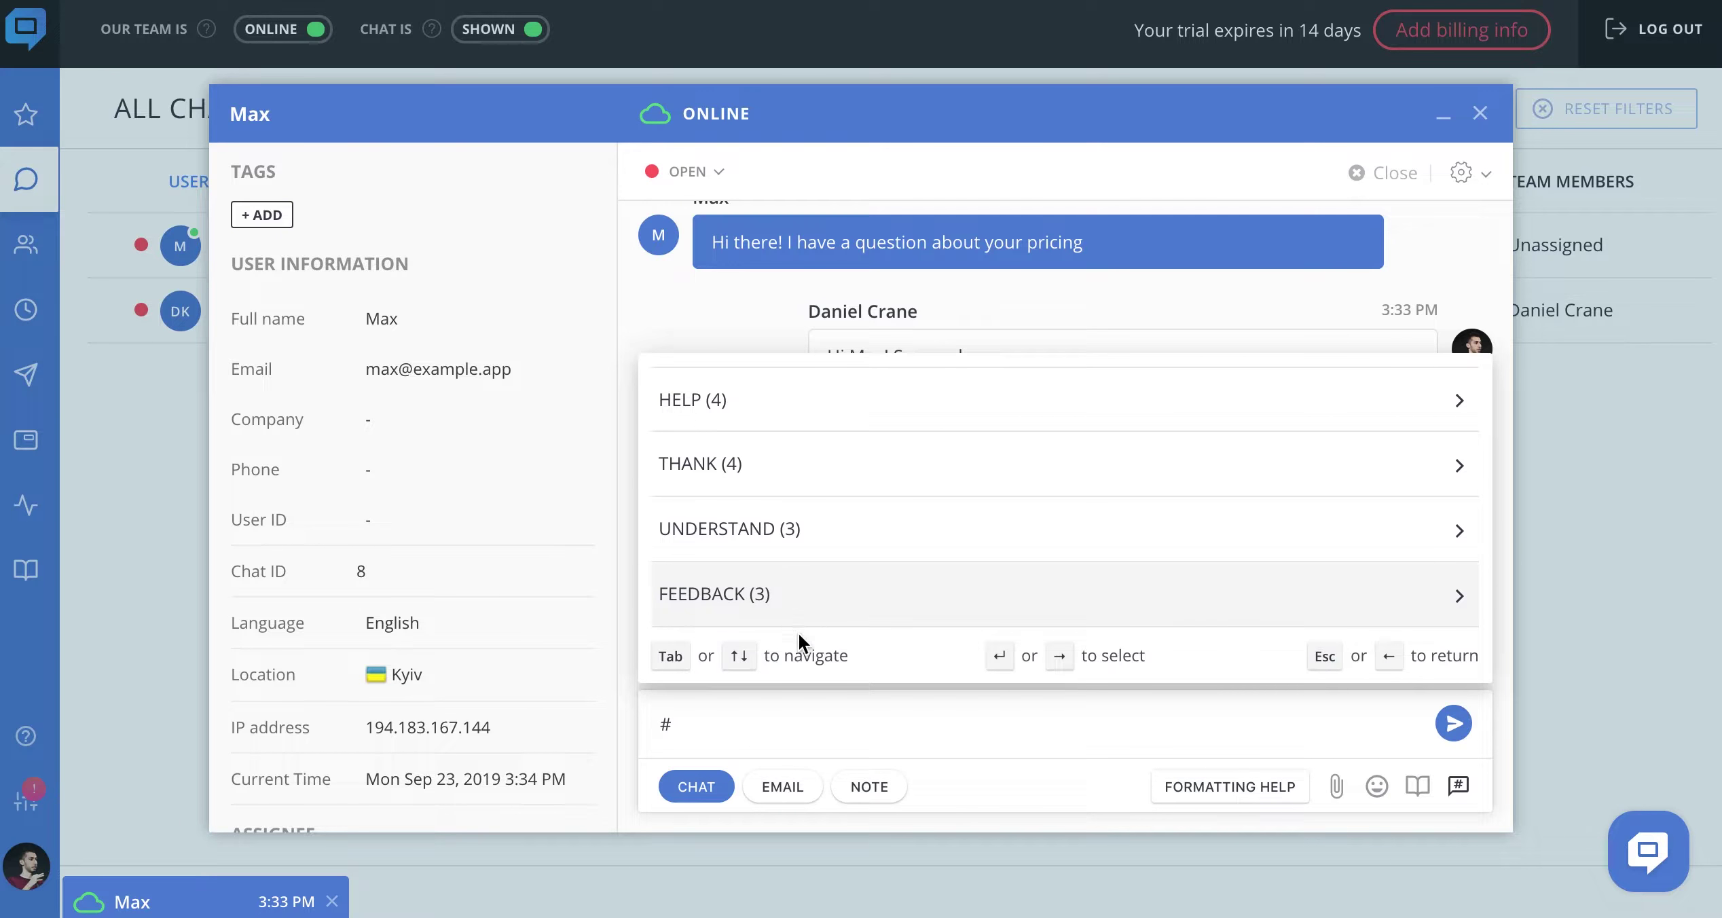
{"action": "key", "text": "BackSpace"}
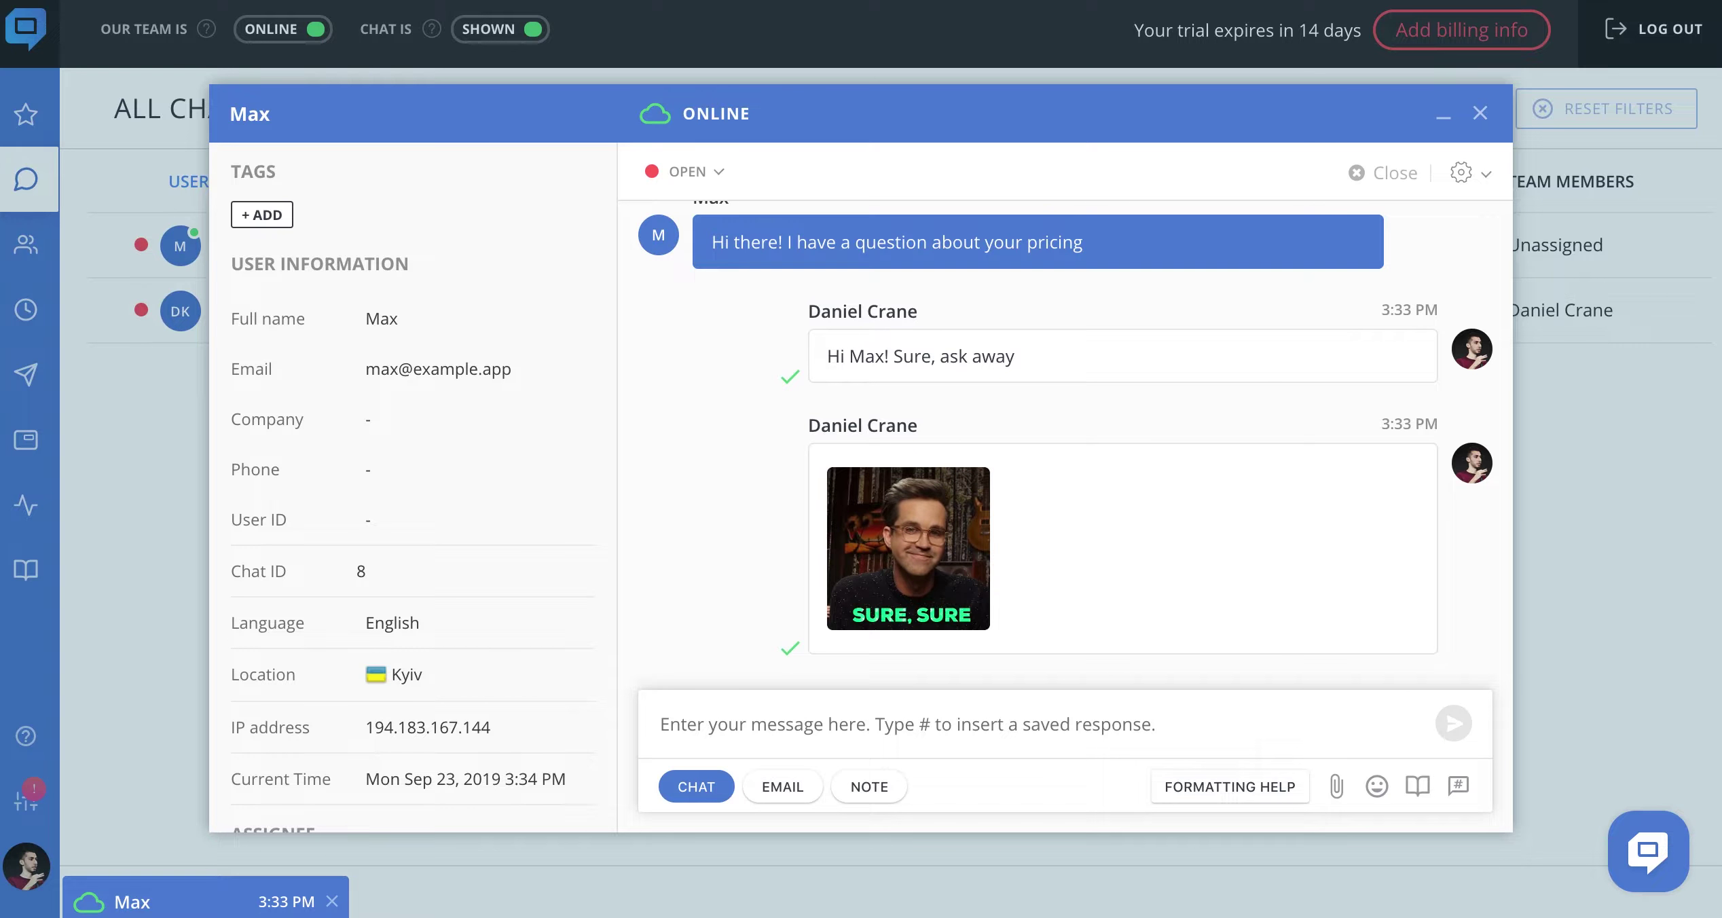
{"action": "left_click", "coordinate": [803, 793]}
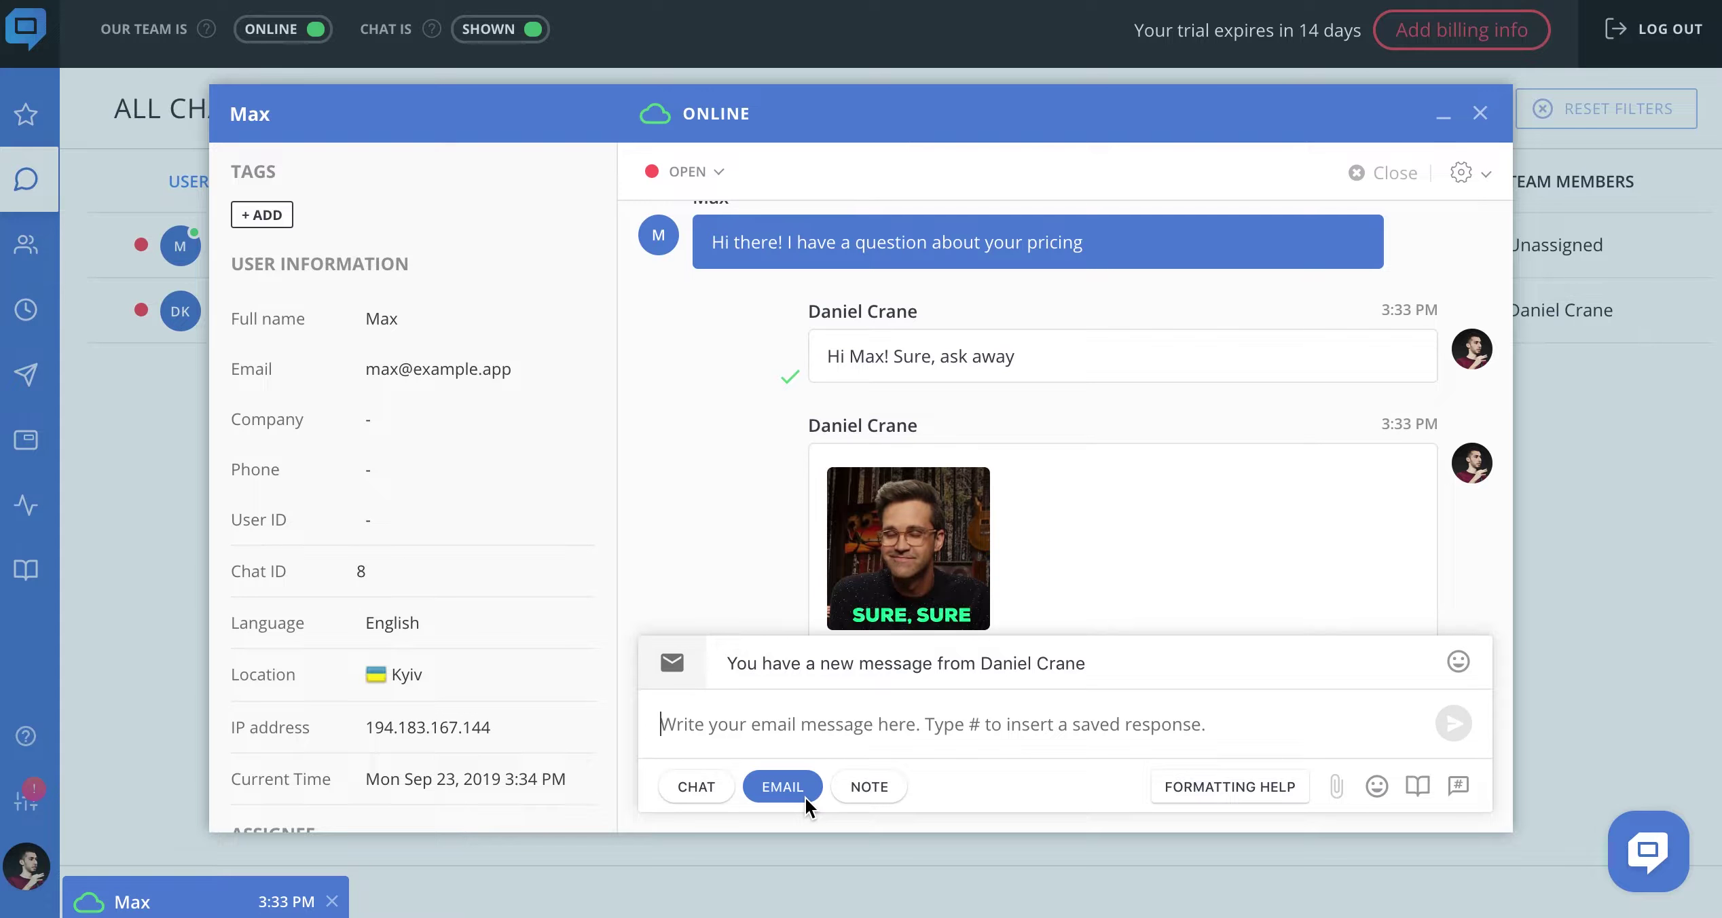
{"action": "left_click", "coordinate": [888, 791]}
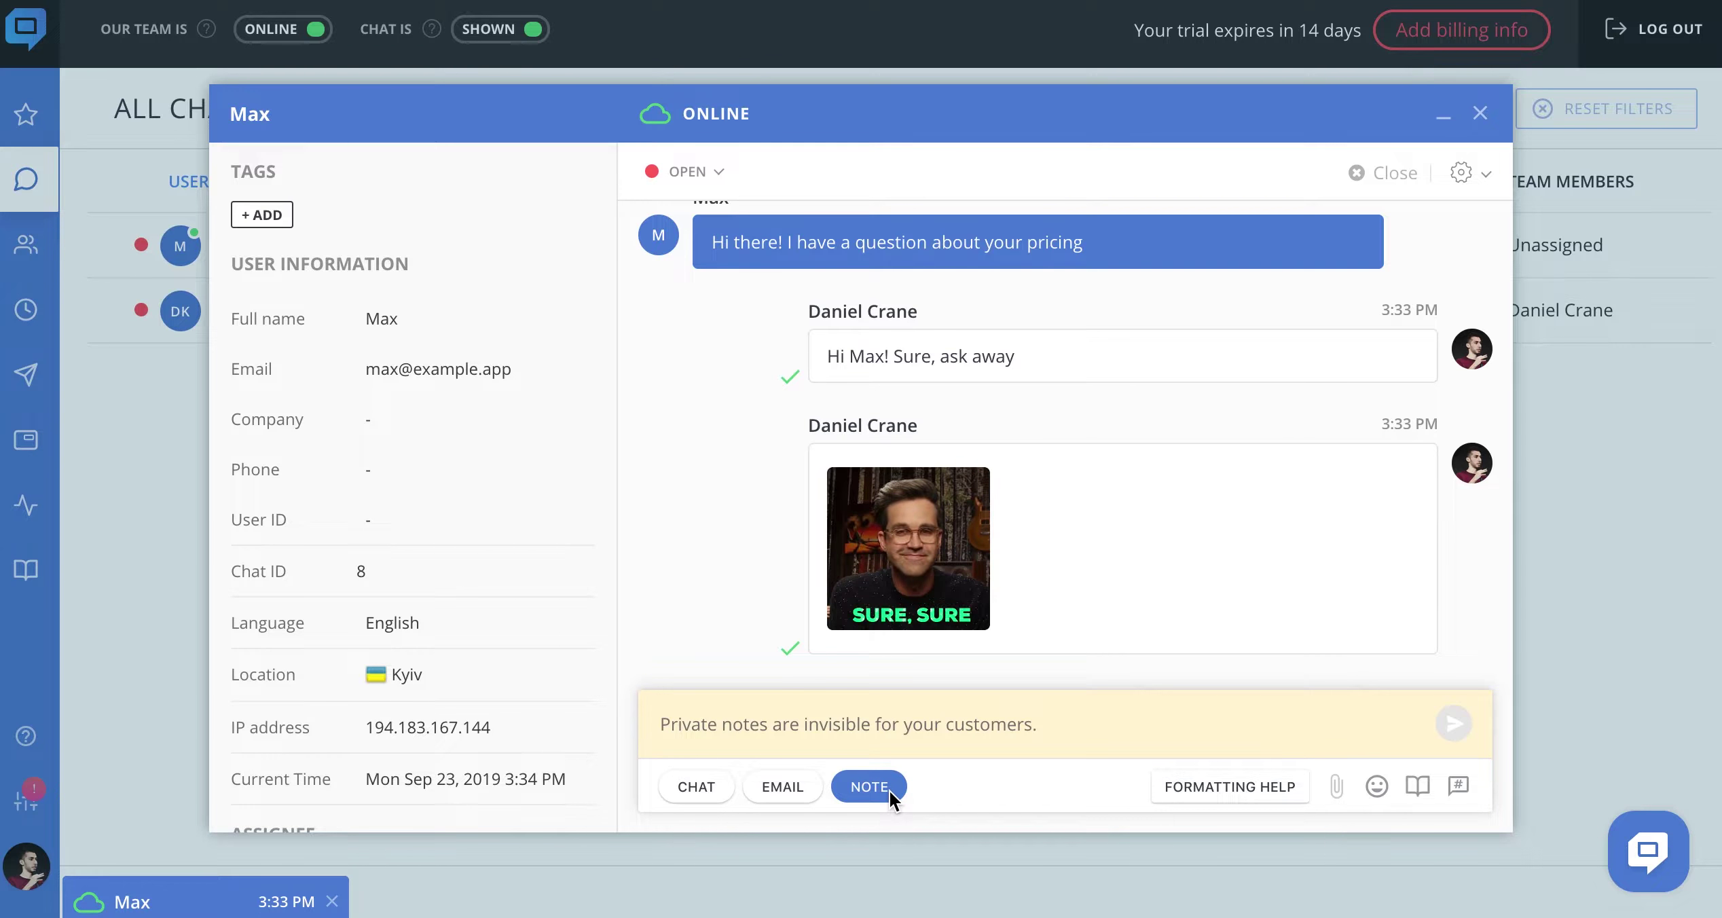
Tag the visitor's chat as LEAD
{"action": "left_click", "coordinate": [269, 214]}
{"action": "left_click", "coordinate": [486, 485]}
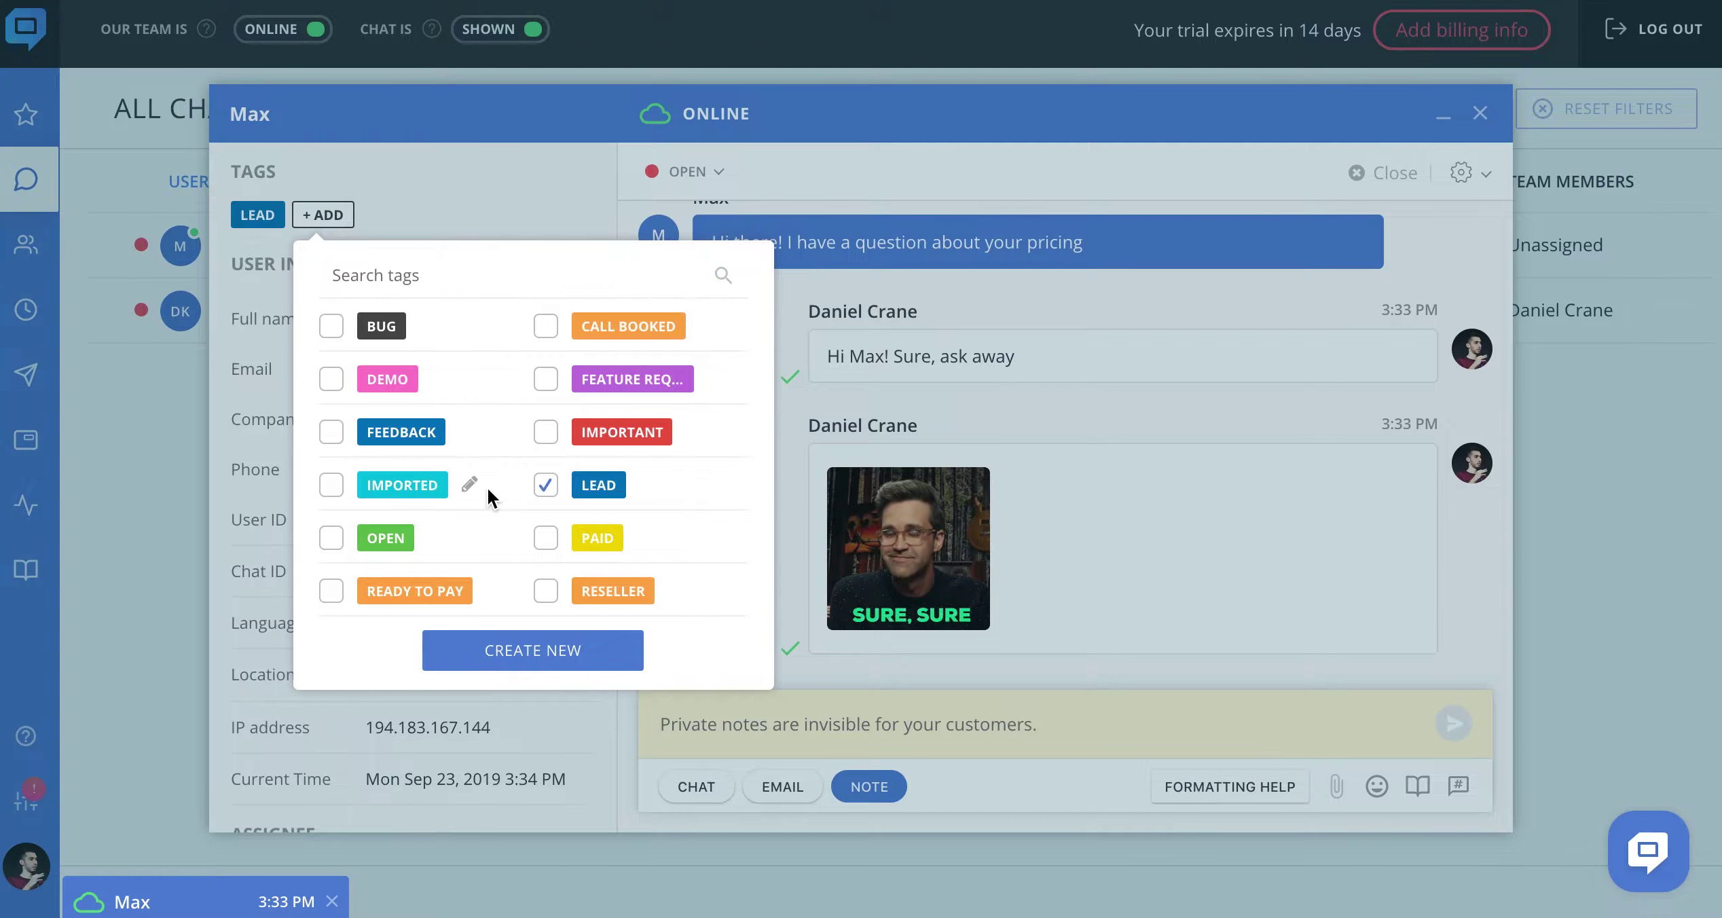
{"action": "left_click", "coordinate": [853, 400]}
Review the visitor's profile details, including custom data, chat notes, user path and device information
{"action": "scroll", "coordinate": [586, 592], "scroll_direction": "down", "scroll_amount": 1}
{"action": "scroll", "coordinate": [587, 592], "scroll_direction": "down", "scroll_amount": 10}
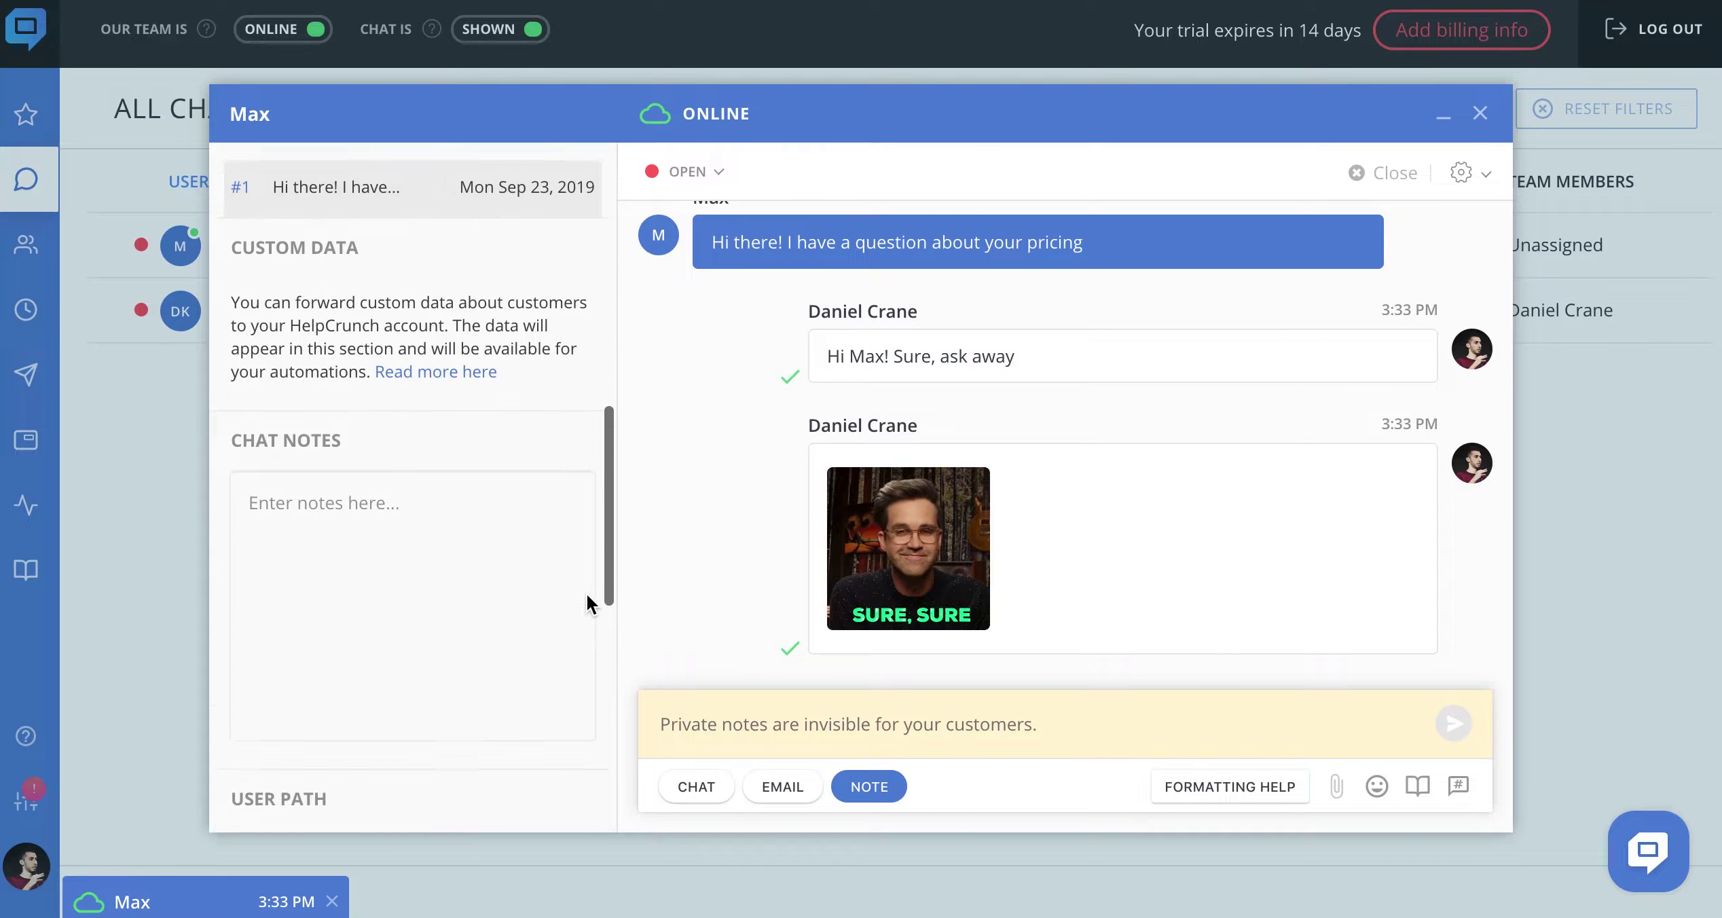
{"action": "scroll", "coordinate": [588, 598], "scroll_direction": "down", "scroll_amount": 10}
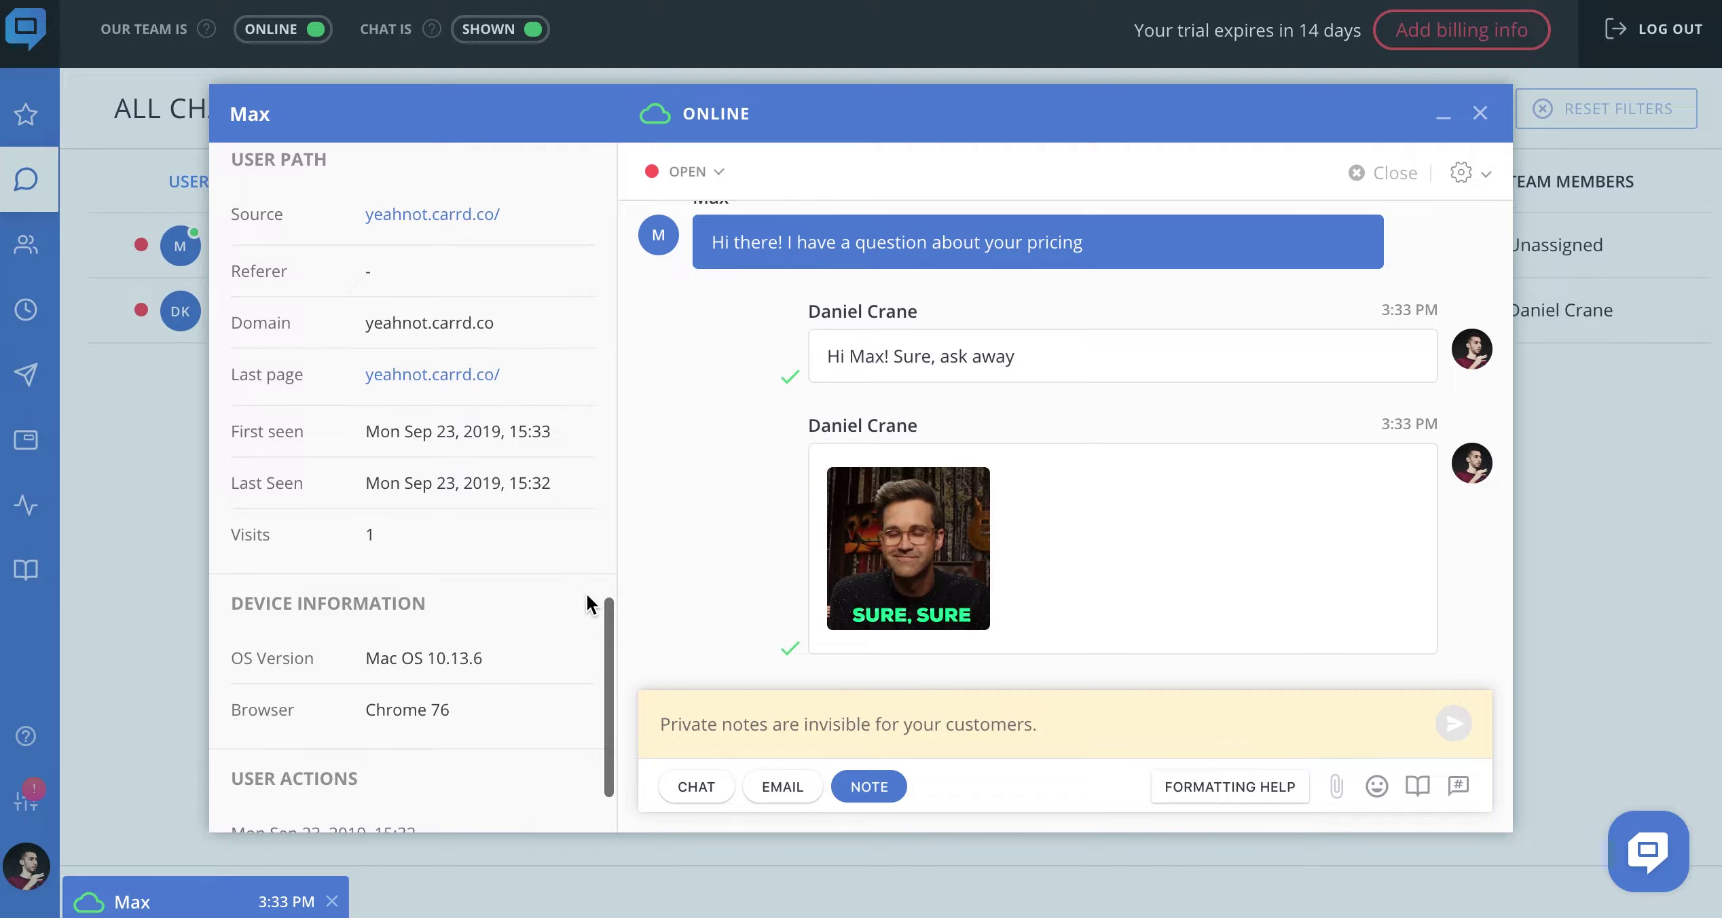
{"action": "scroll", "coordinate": [588, 597], "scroll_direction": "up", "scroll_amount": 1}
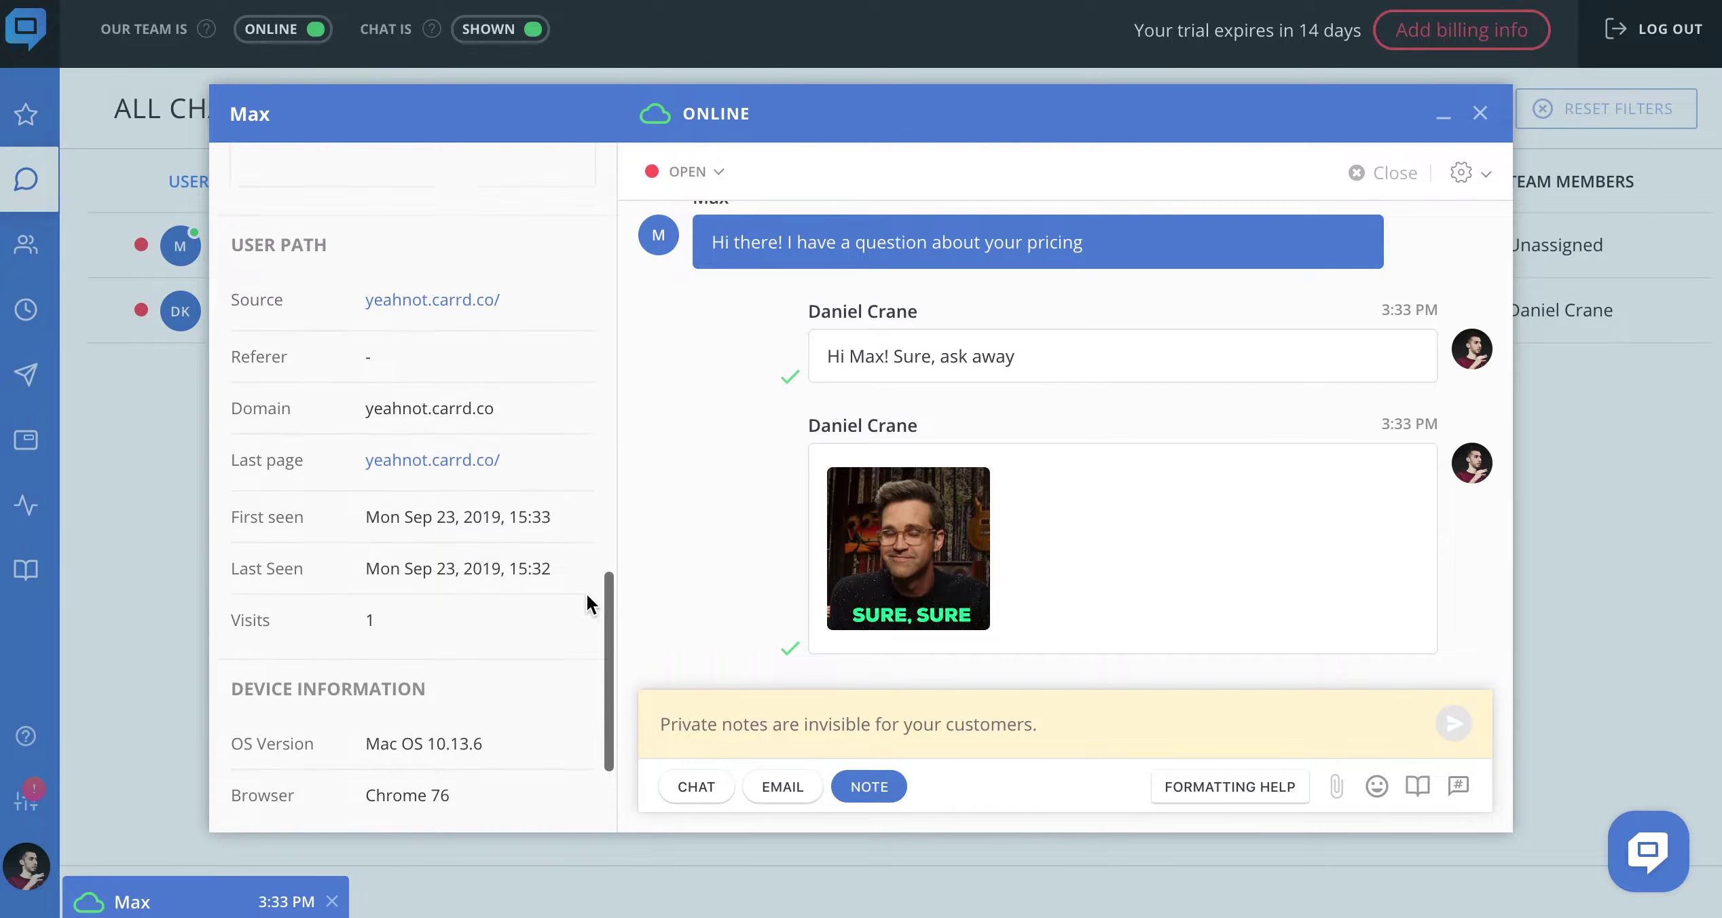
{"action": "scroll", "coordinate": [586, 592], "scroll_direction": "up", "scroll_amount": 15}
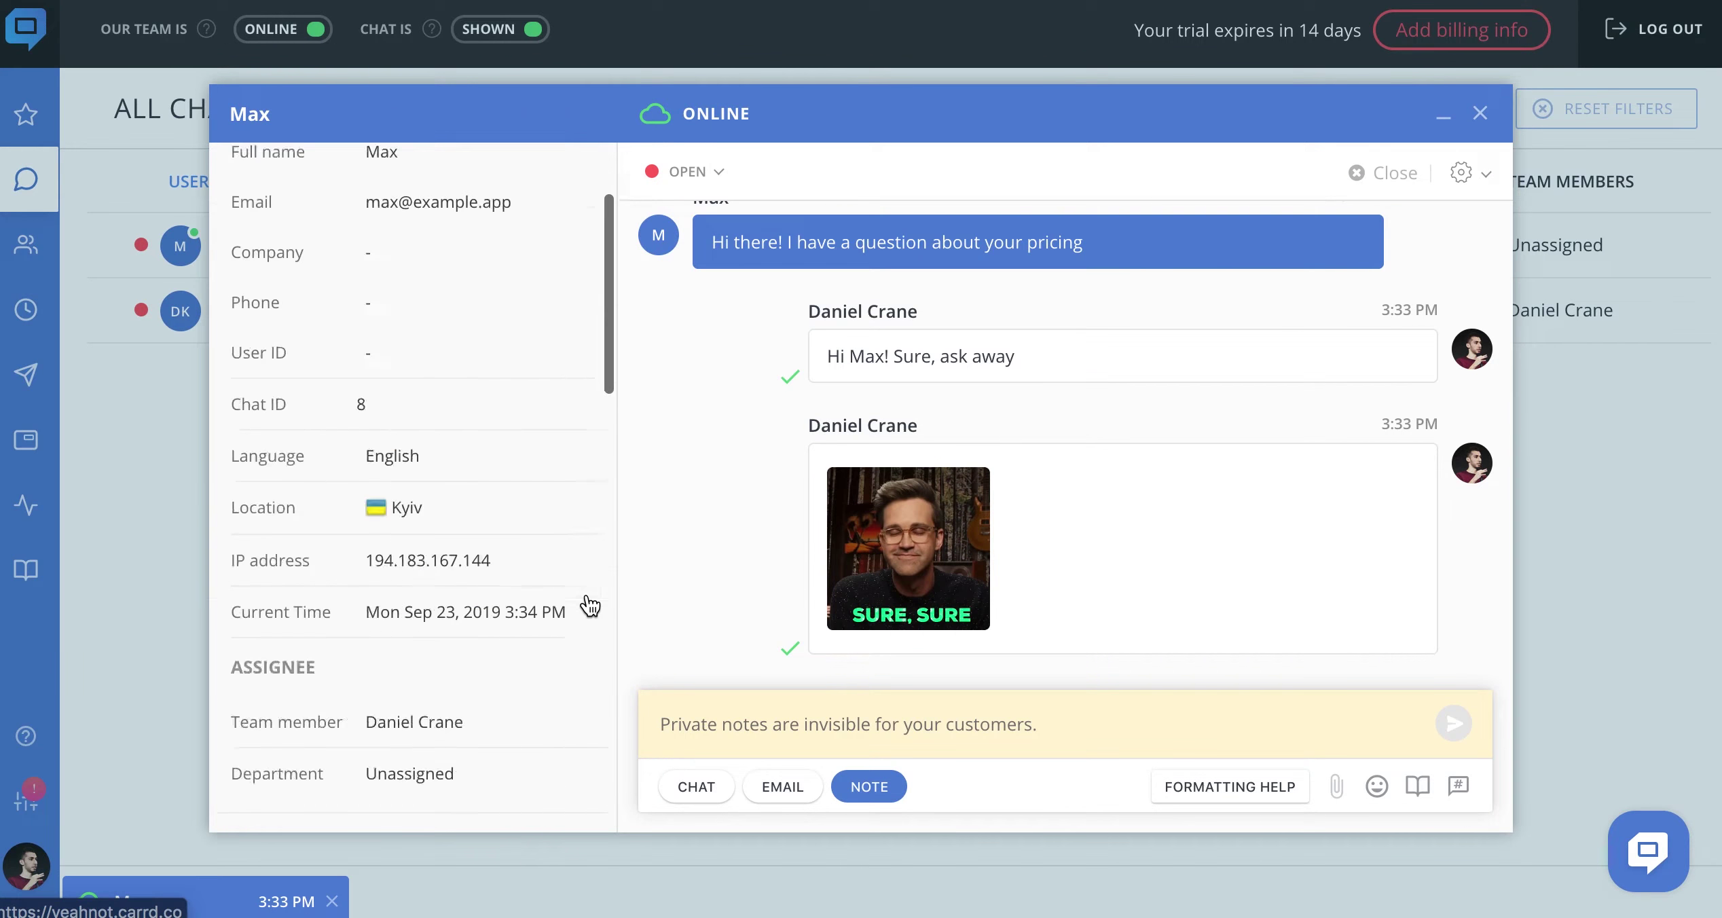
Close the conversation with the visitor, view the additional chat actions, and return to the list of all chats
{"action": "left_click", "coordinate": [1379, 190]}
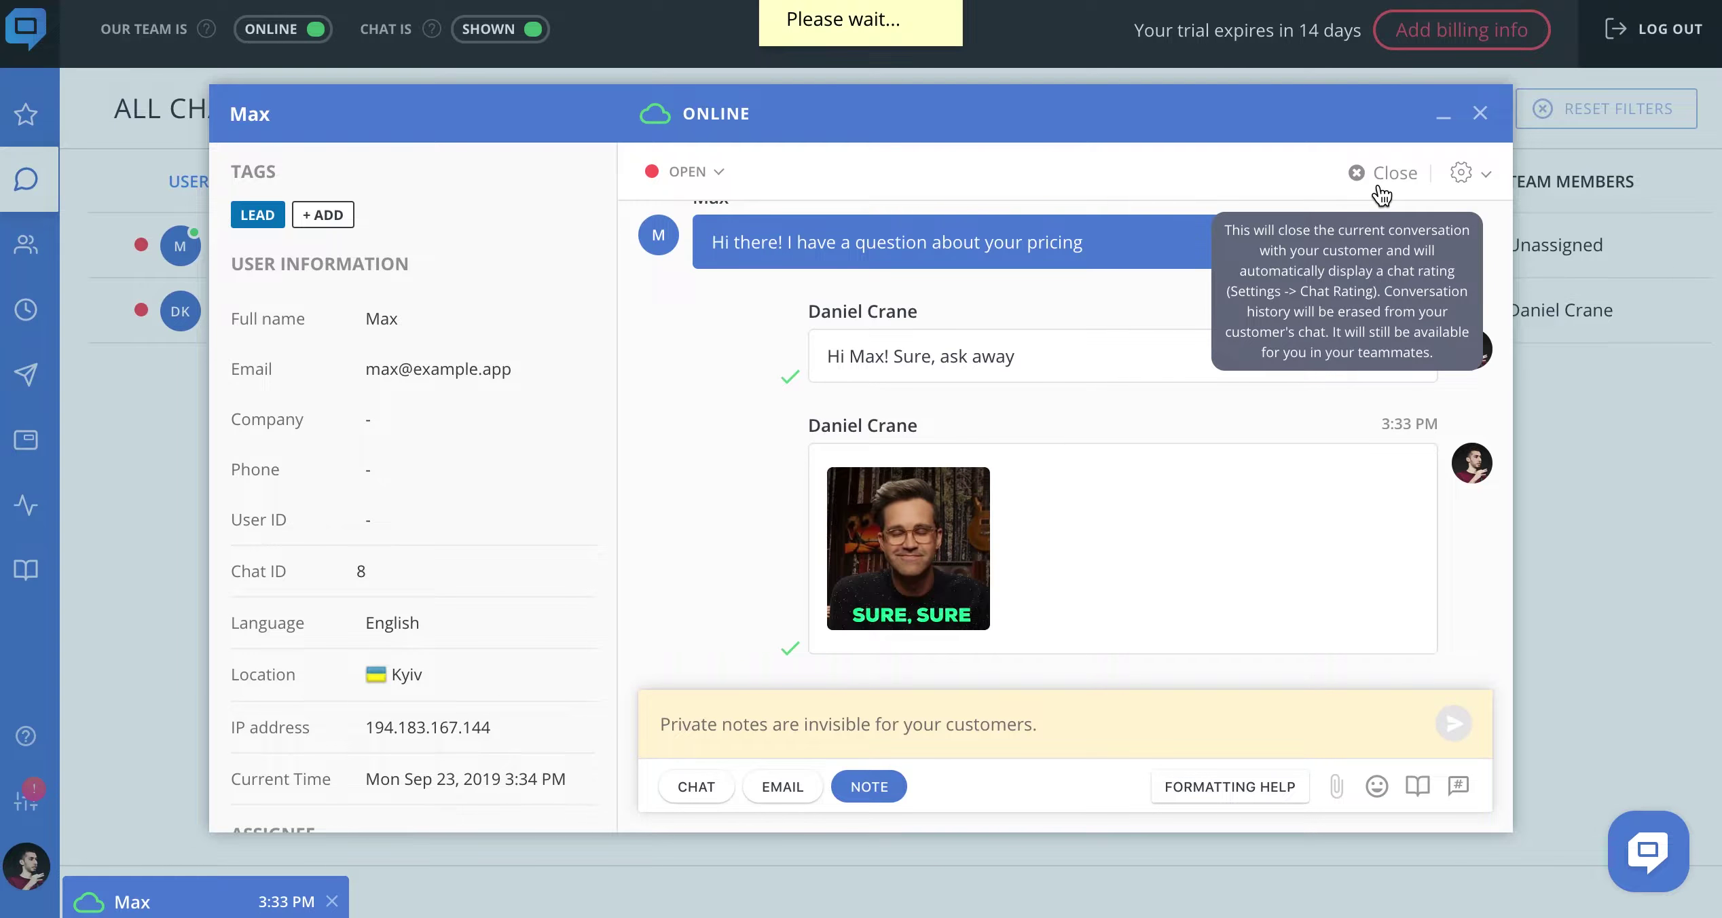
{"action": "left_click", "coordinate": [1479, 184]}
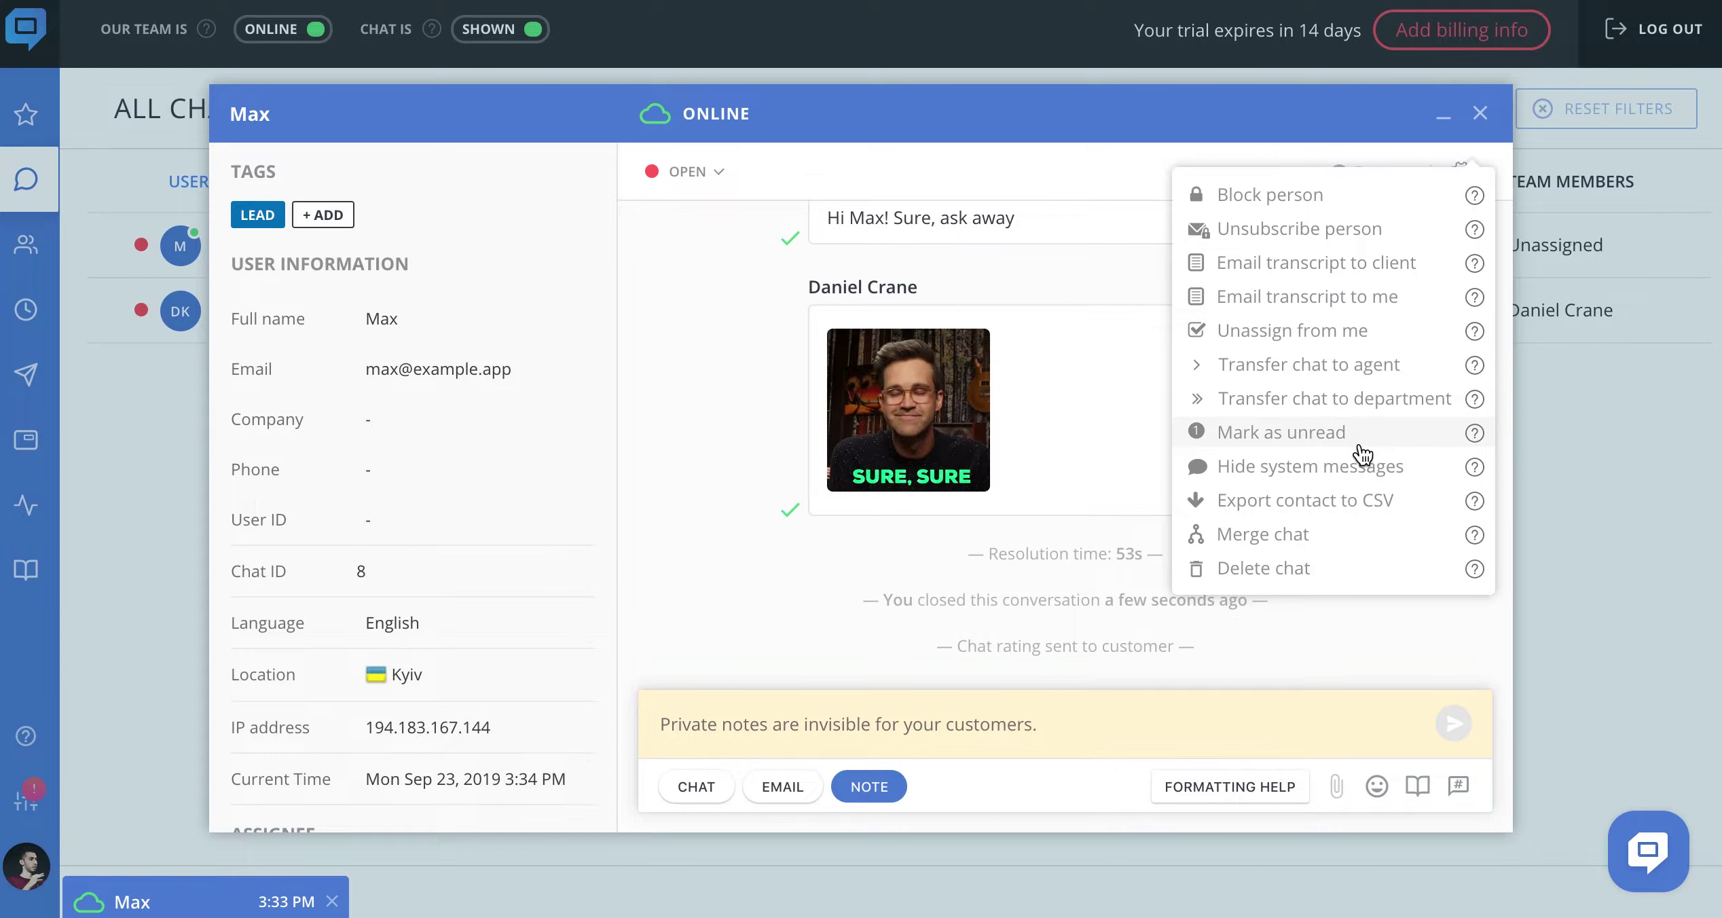
{"action": "left_click", "coordinate": [1110, 319]}
{"action": "left_click", "coordinate": [1480, 113]}
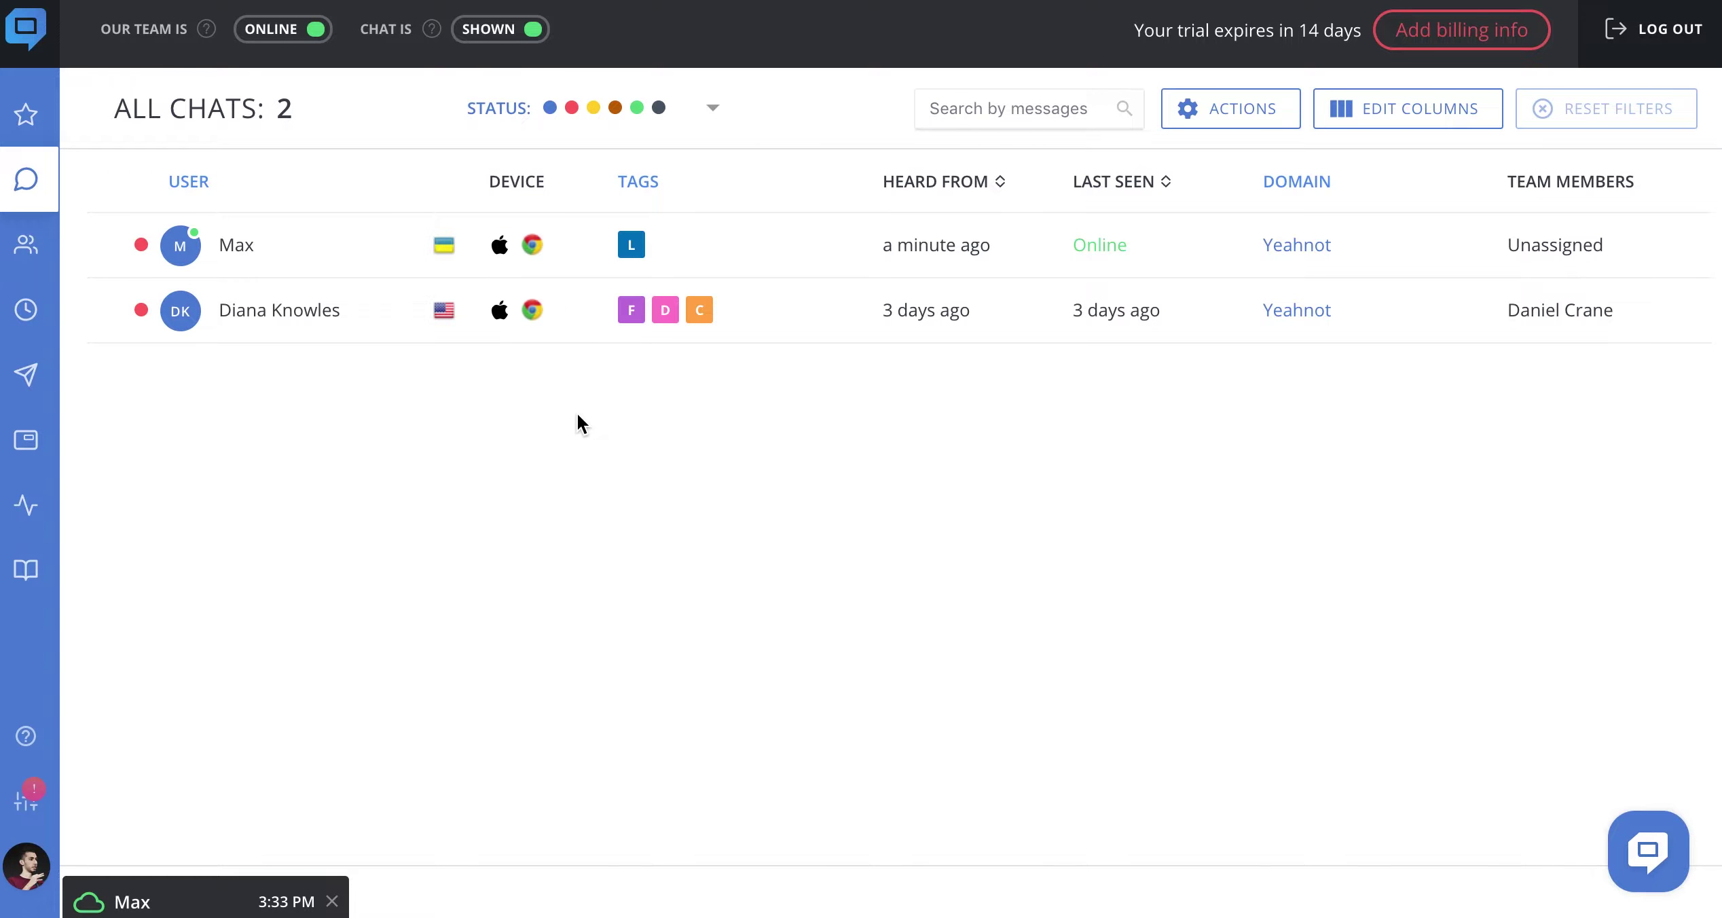
Open the reports, look over the performance and satisfaction charts, and choose This month as the period
{"action": "left_click", "coordinate": [49, 513]}
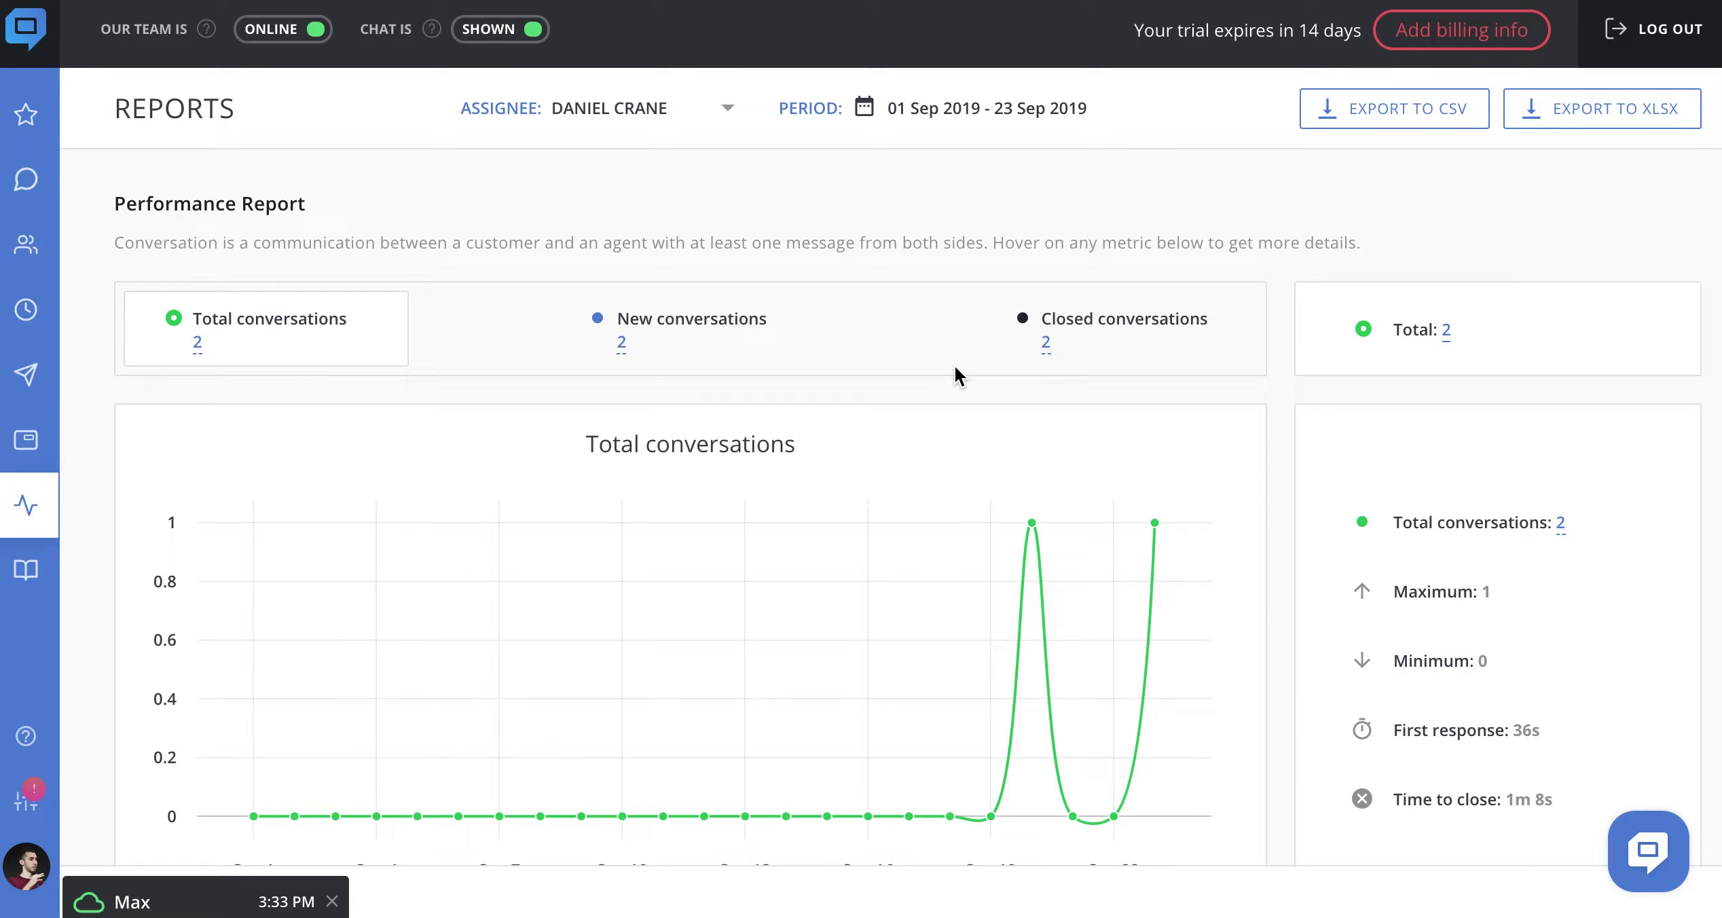
{"action": "scroll", "coordinate": [954, 368], "scroll_direction": "down", "scroll_amount": 5}
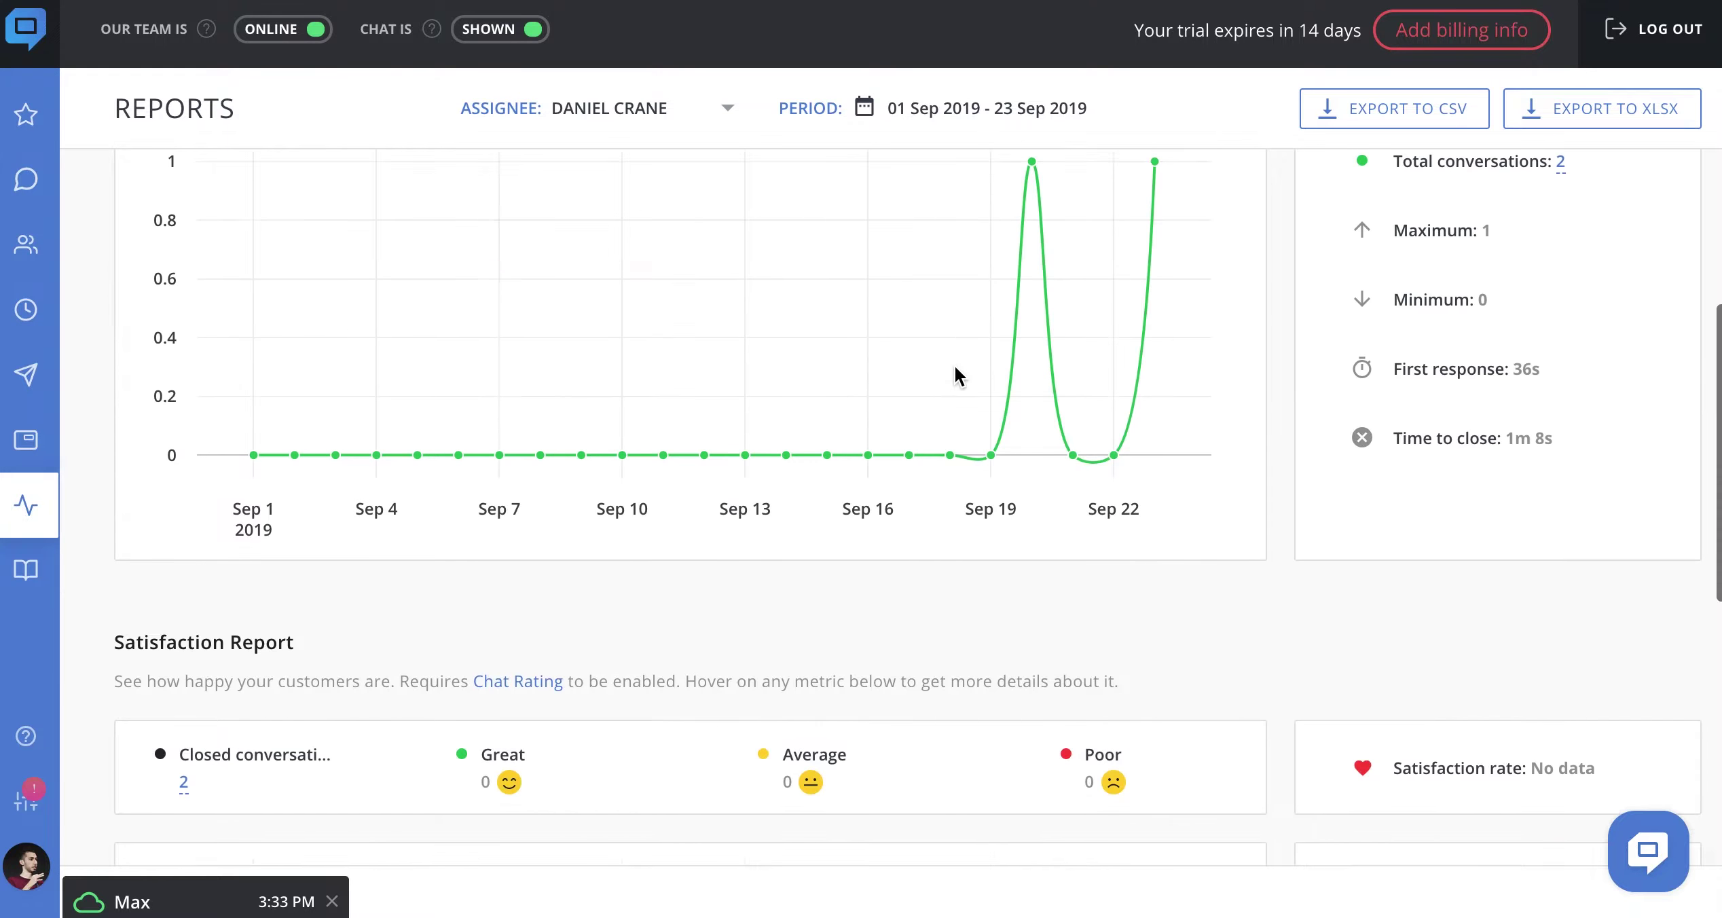
{"action": "scroll", "coordinate": [954, 376], "scroll_direction": "up", "scroll_amount": 2}
{"action": "left_click", "coordinate": [819, 108]}
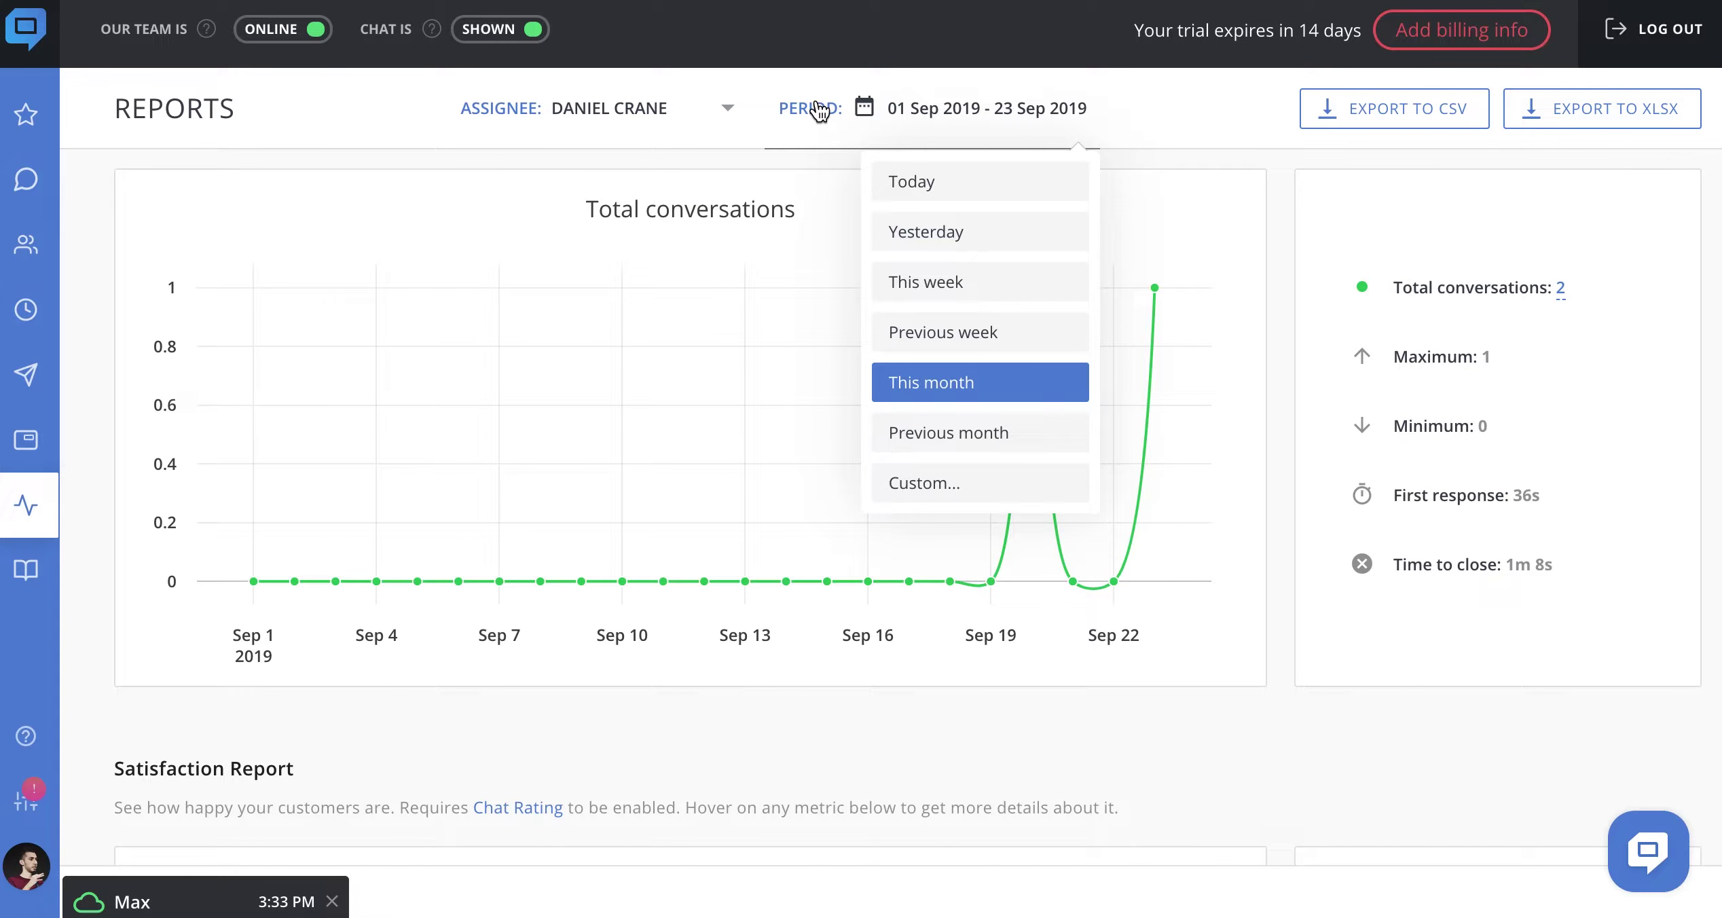
{"action": "left_click", "coordinate": [934, 395]}
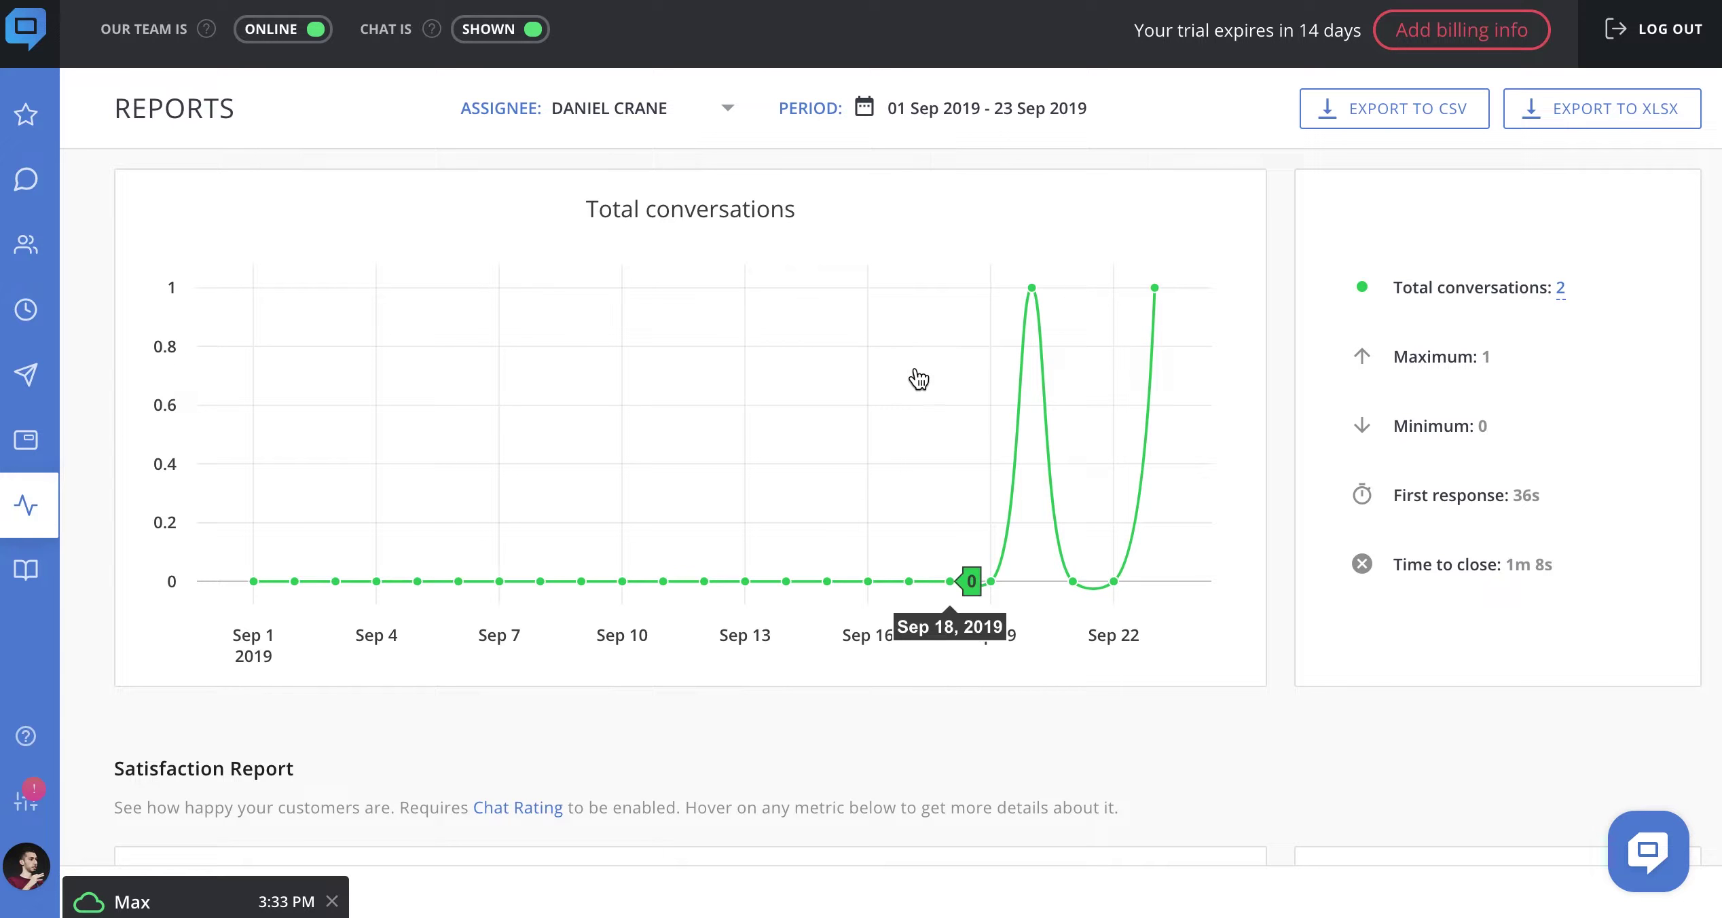
Set the report assignee to Overall and view the Satisfaction Report
{"action": "left_click", "coordinate": [726, 109]}
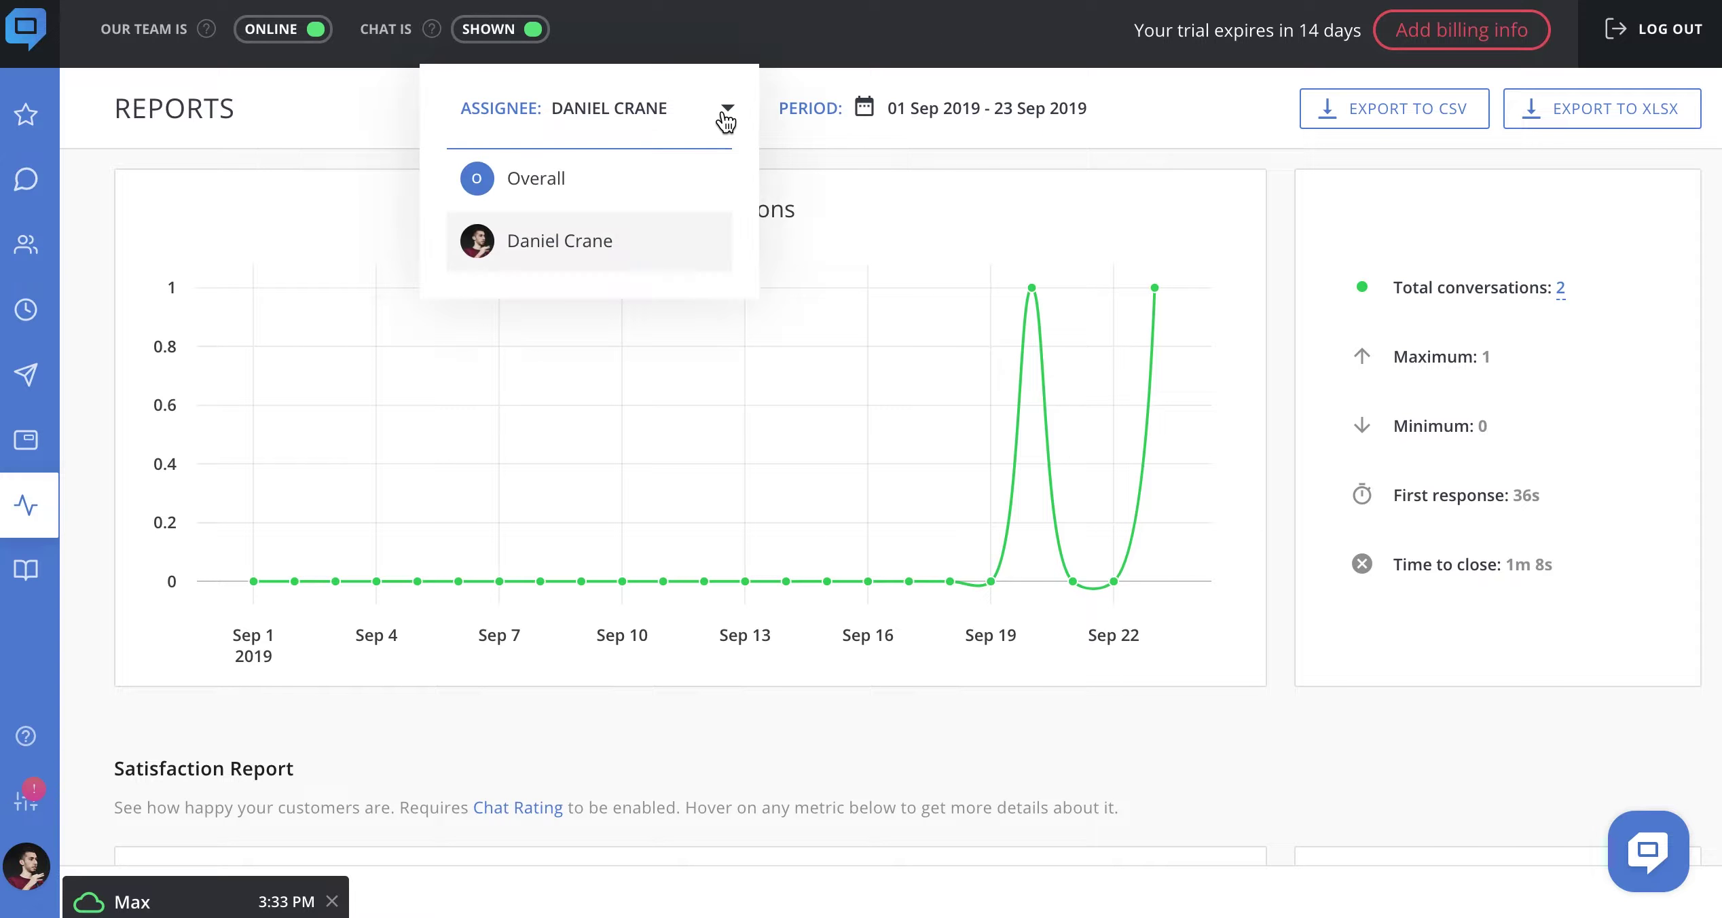
{"action": "left_click", "coordinate": [677, 184]}
{"action": "scroll", "coordinate": [747, 530], "scroll_direction": "down", "scroll_amount": 8}
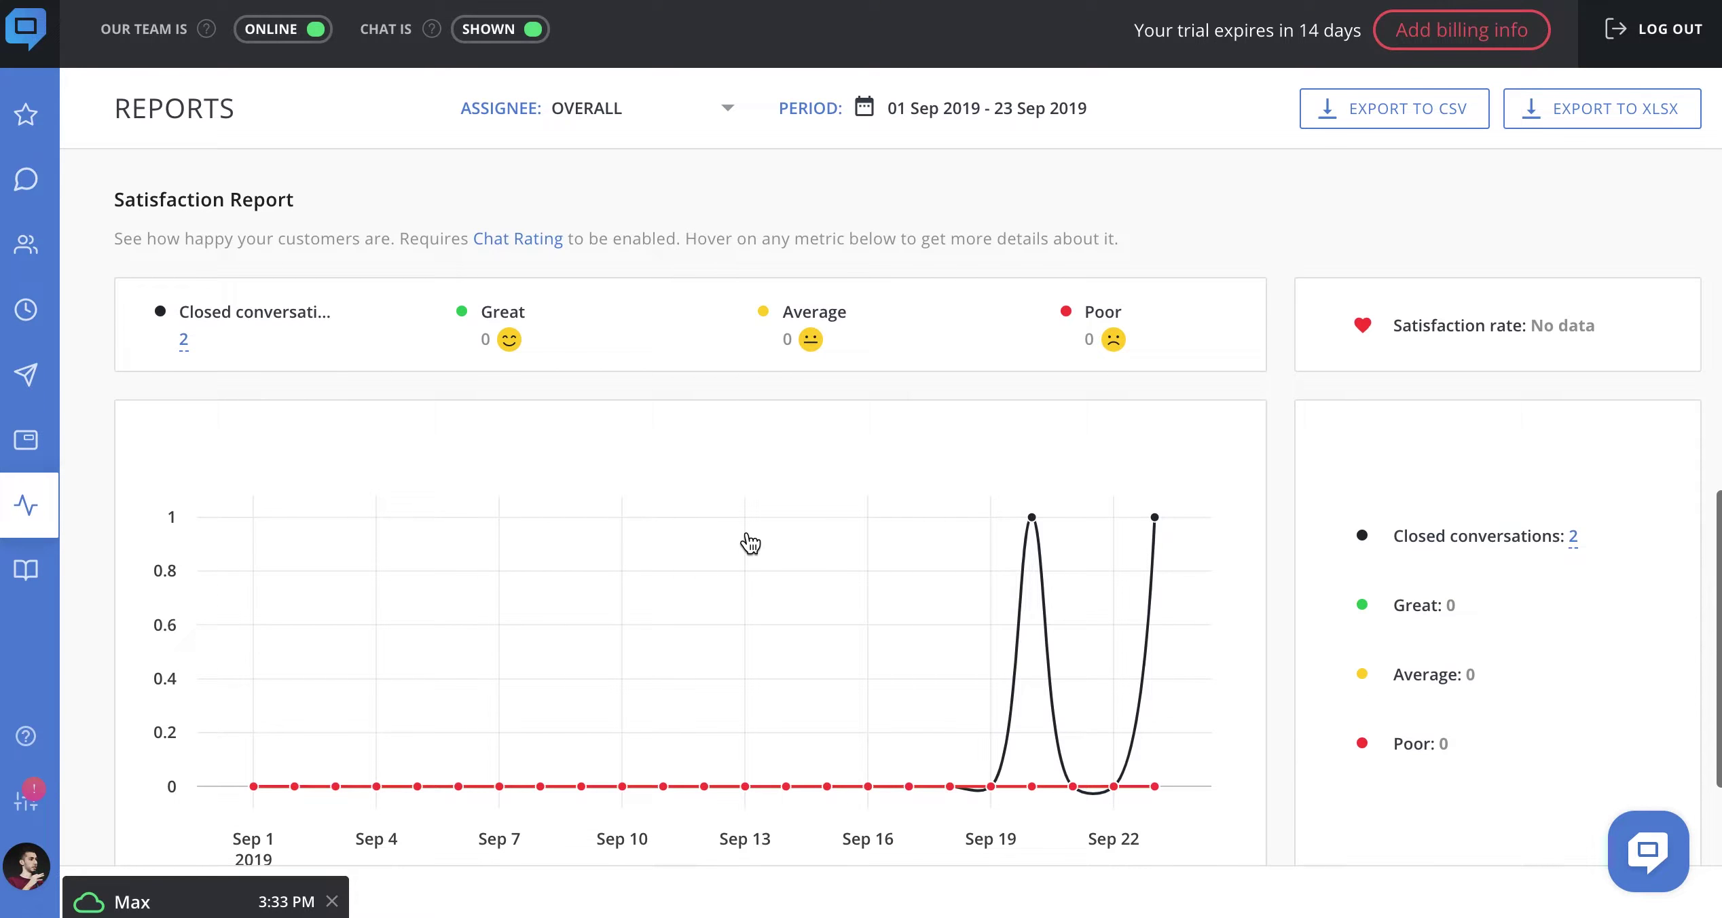
Check the Chat Rating settings and preview linked from the Satisfaction Report, and return to the reports
{"action": "left_click", "coordinate": [526, 241]}
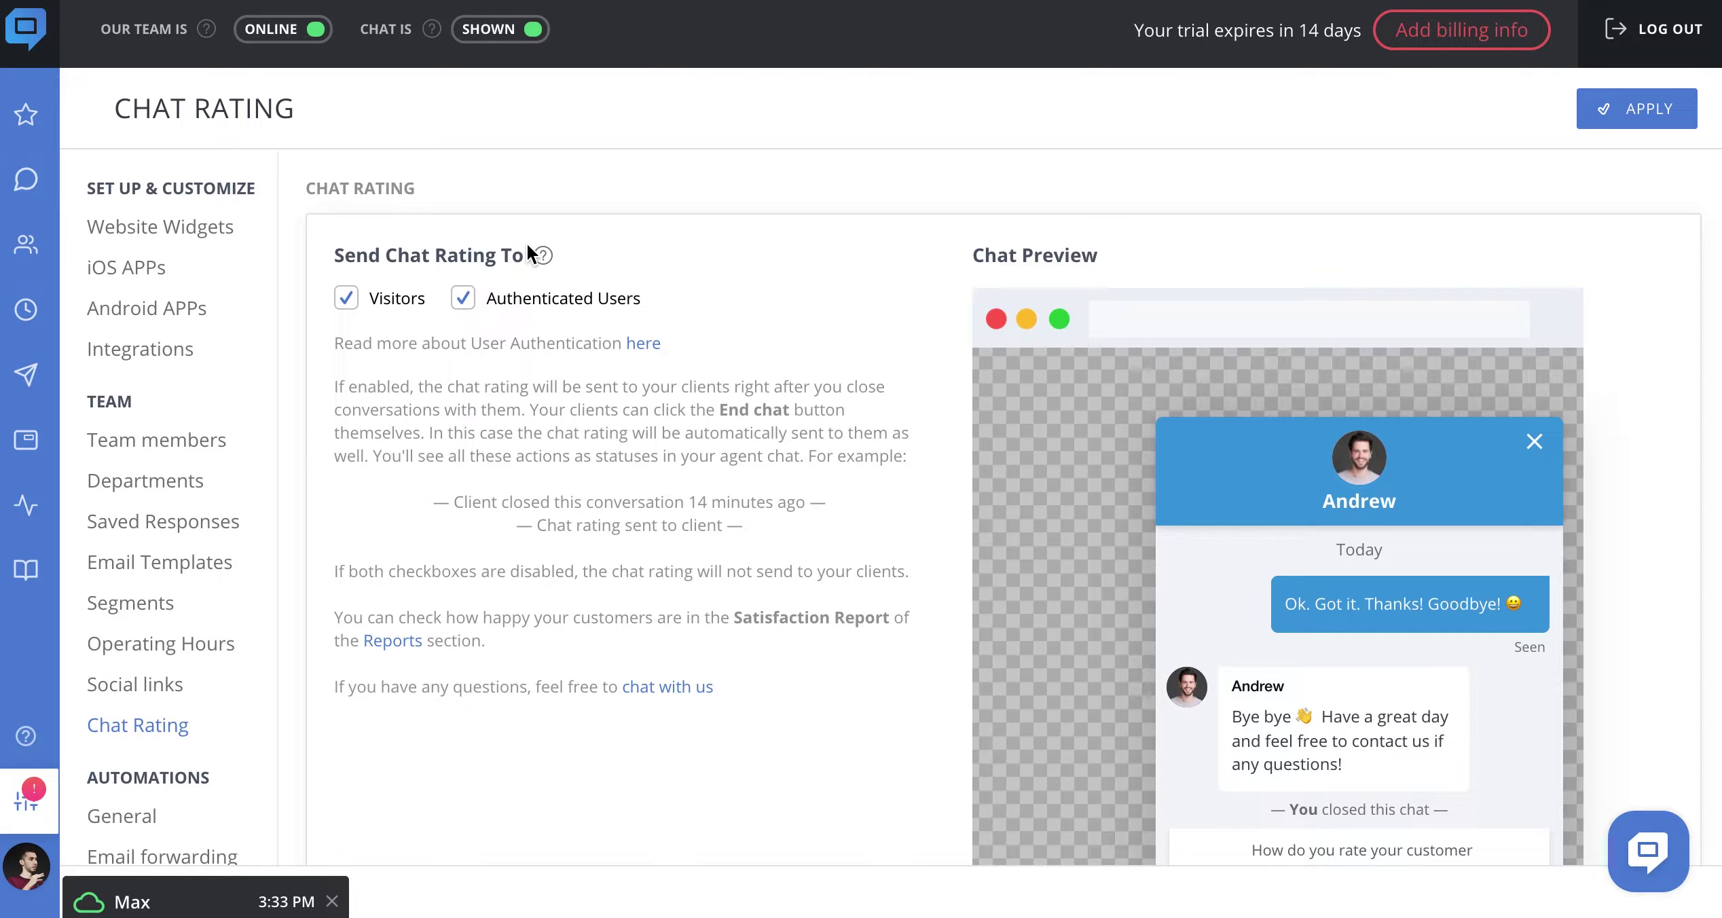
{"action": "scroll", "coordinate": [936, 582], "scroll_direction": "down", "scroll_amount": 4}
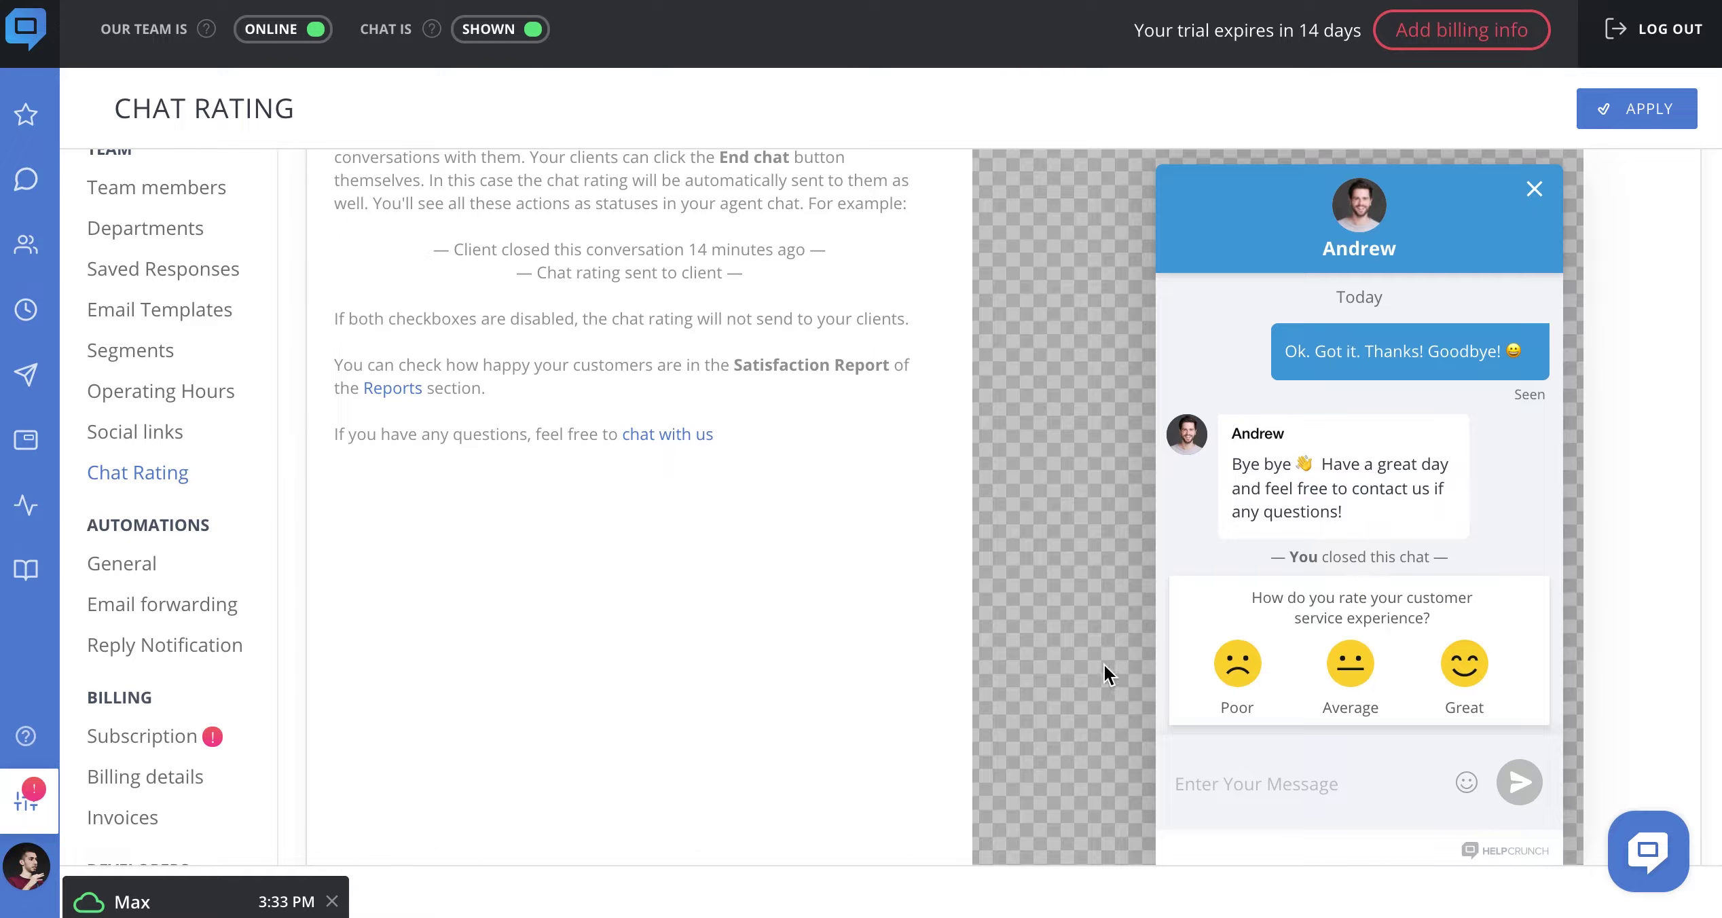
{"action": "left_click", "coordinate": [378, 389]}
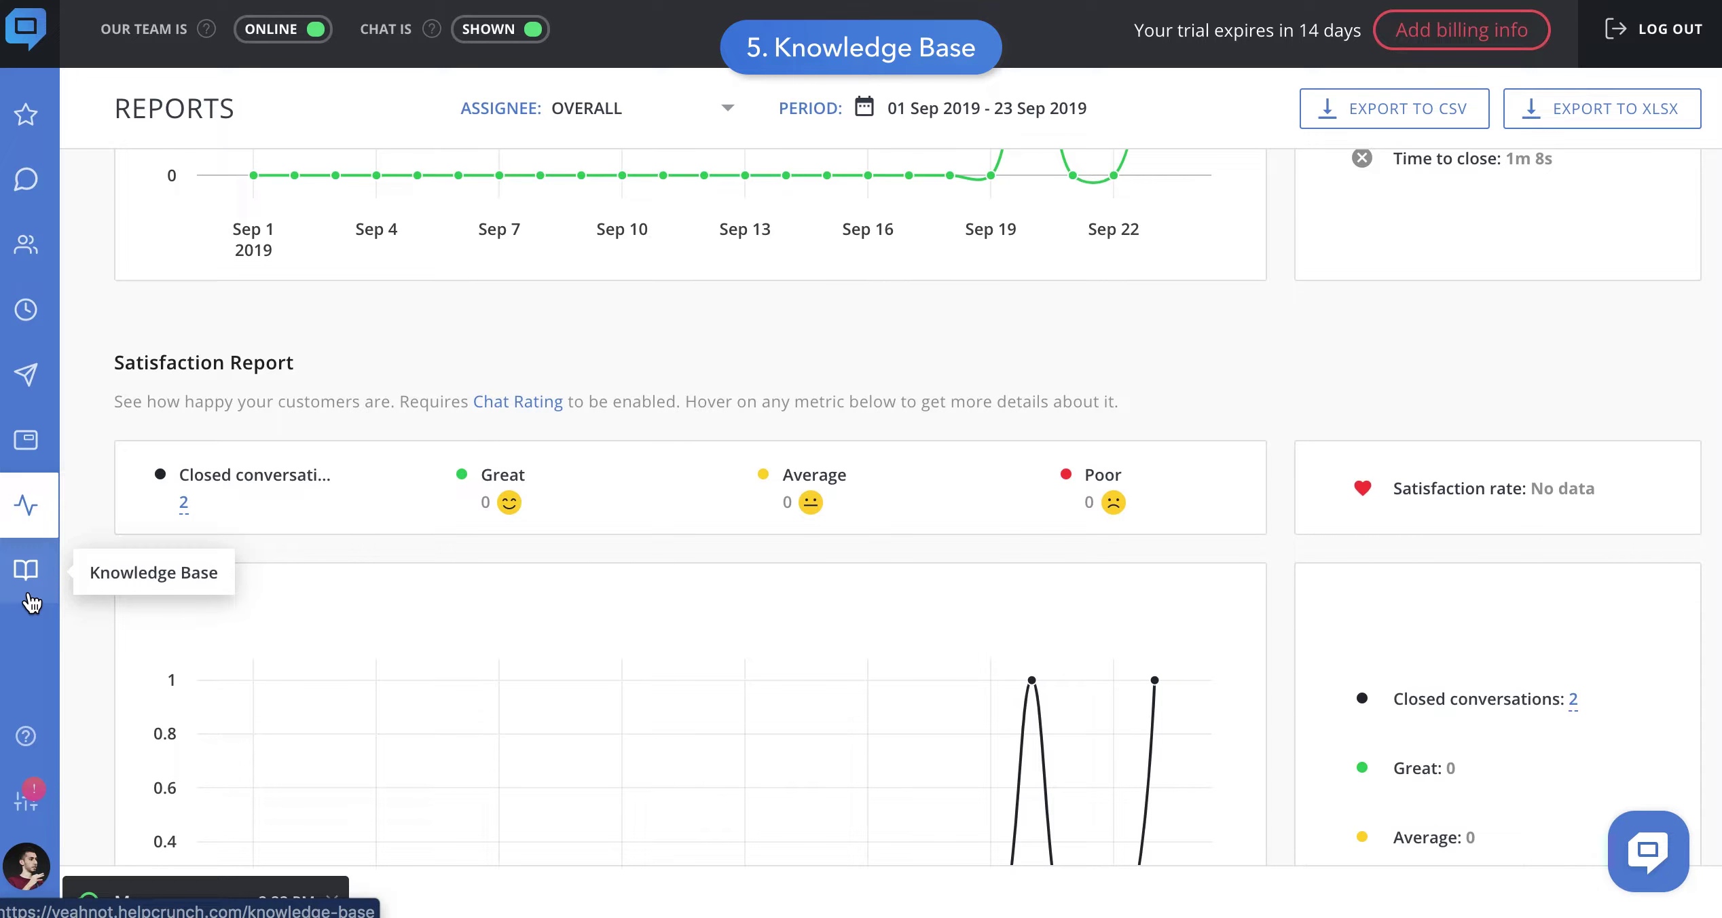
Open the Example article in the knowledge base's Example section and read through its content on drafts and publishing
{"action": "left_click", "coordinate": [28, 595]}
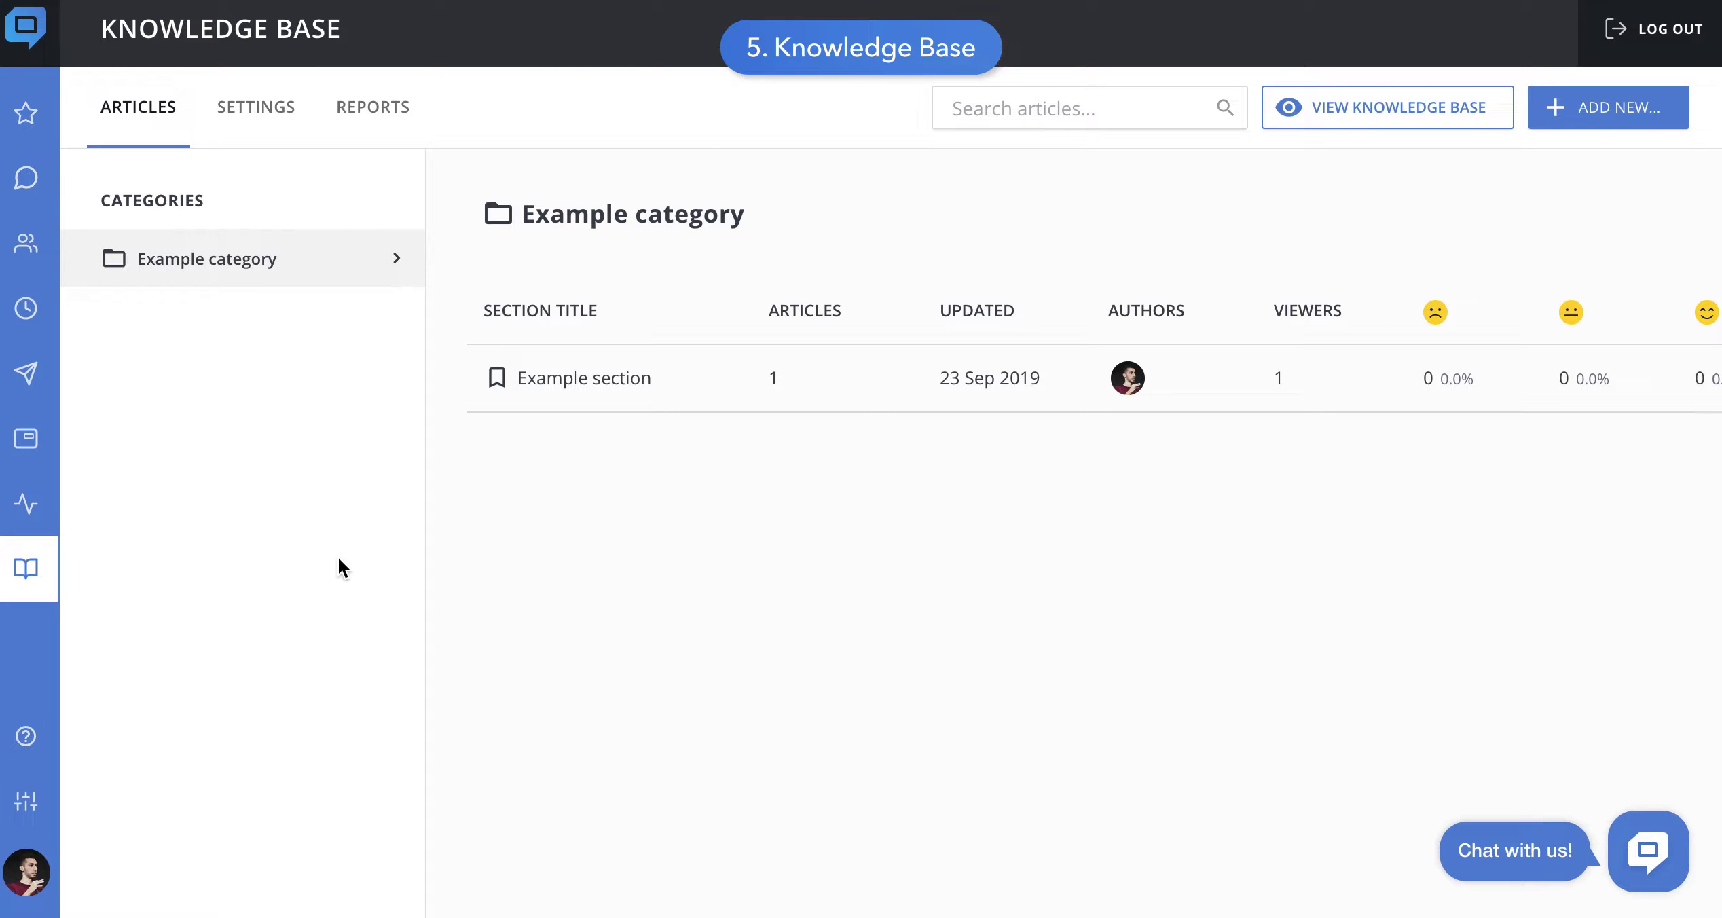
{"action": "left_click", "coordinate": [661, 395]}
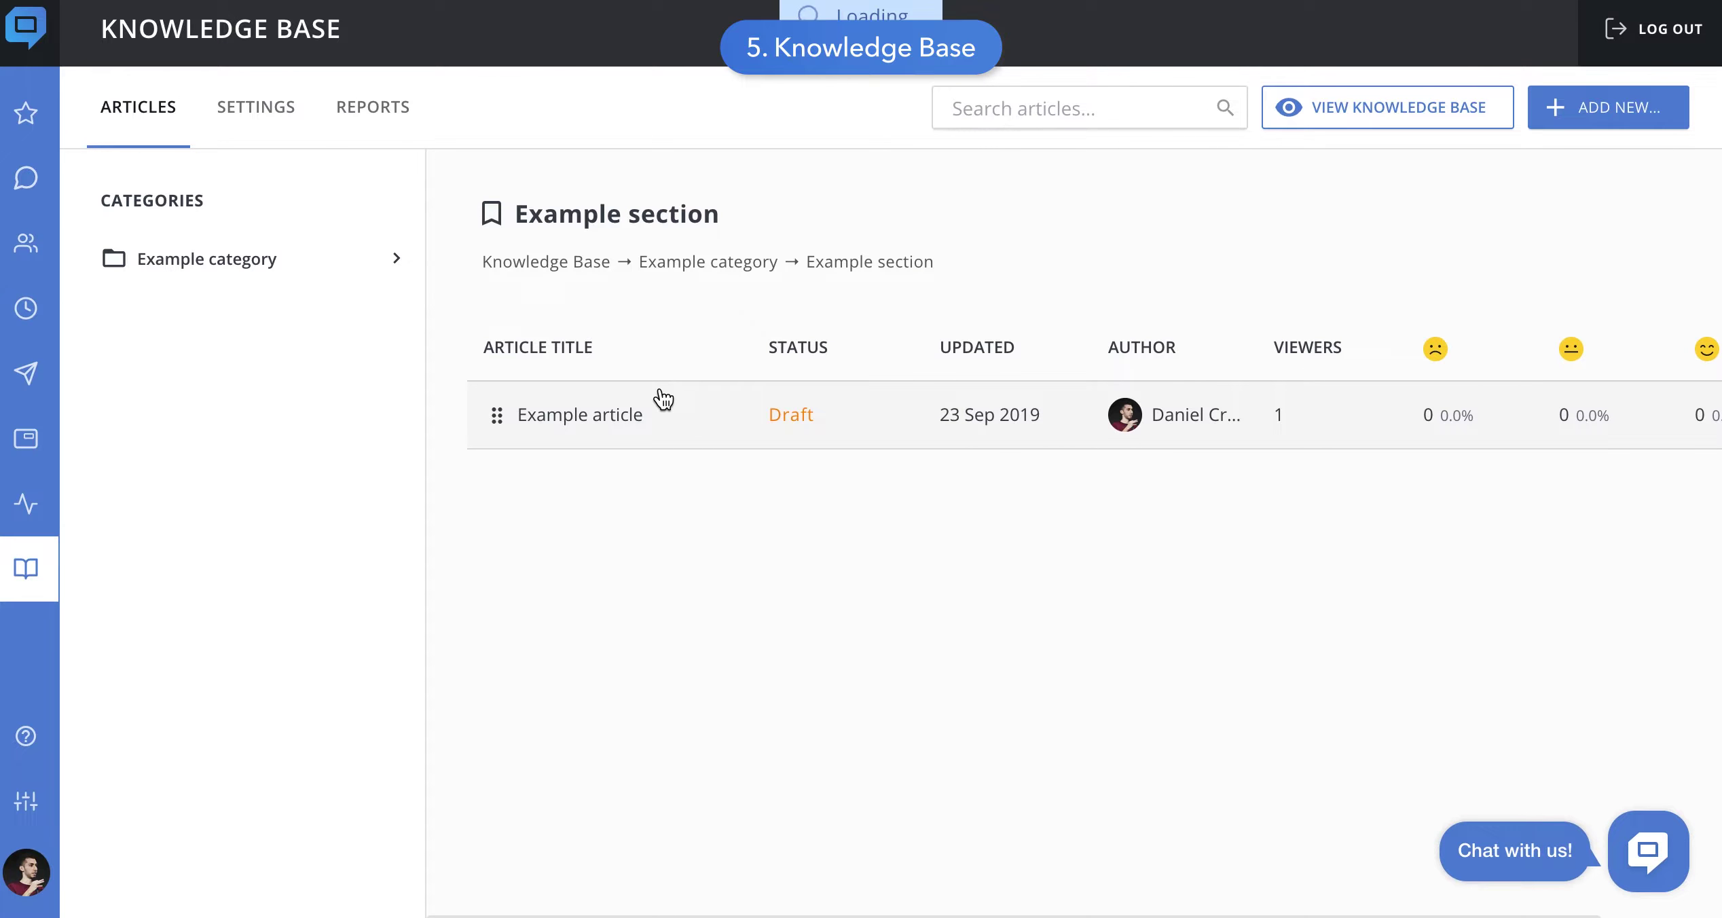
{"action": "left_click", "coordinate": [669, 426]}
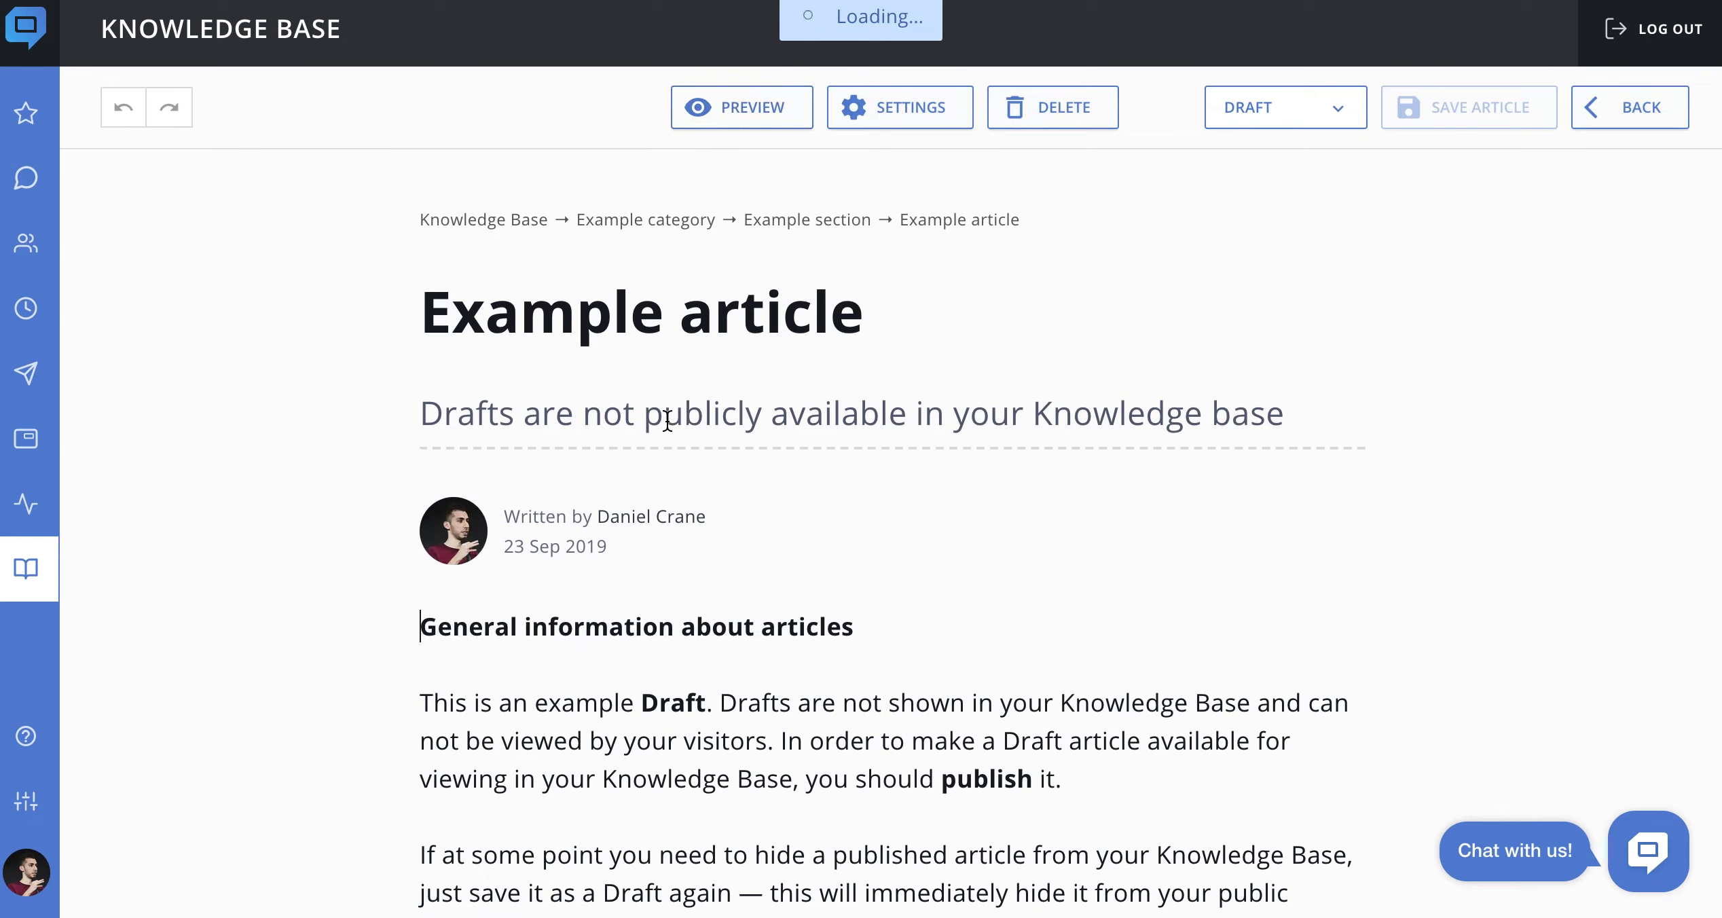
{"action": "scroll", "coordinate": [672, 500], "scroll_direction": "down", "scroll_amount": 2}
{"action": "scroll", "coordinate": [670, 625], "scroll_direction": "down", "scroll_amount": 2}
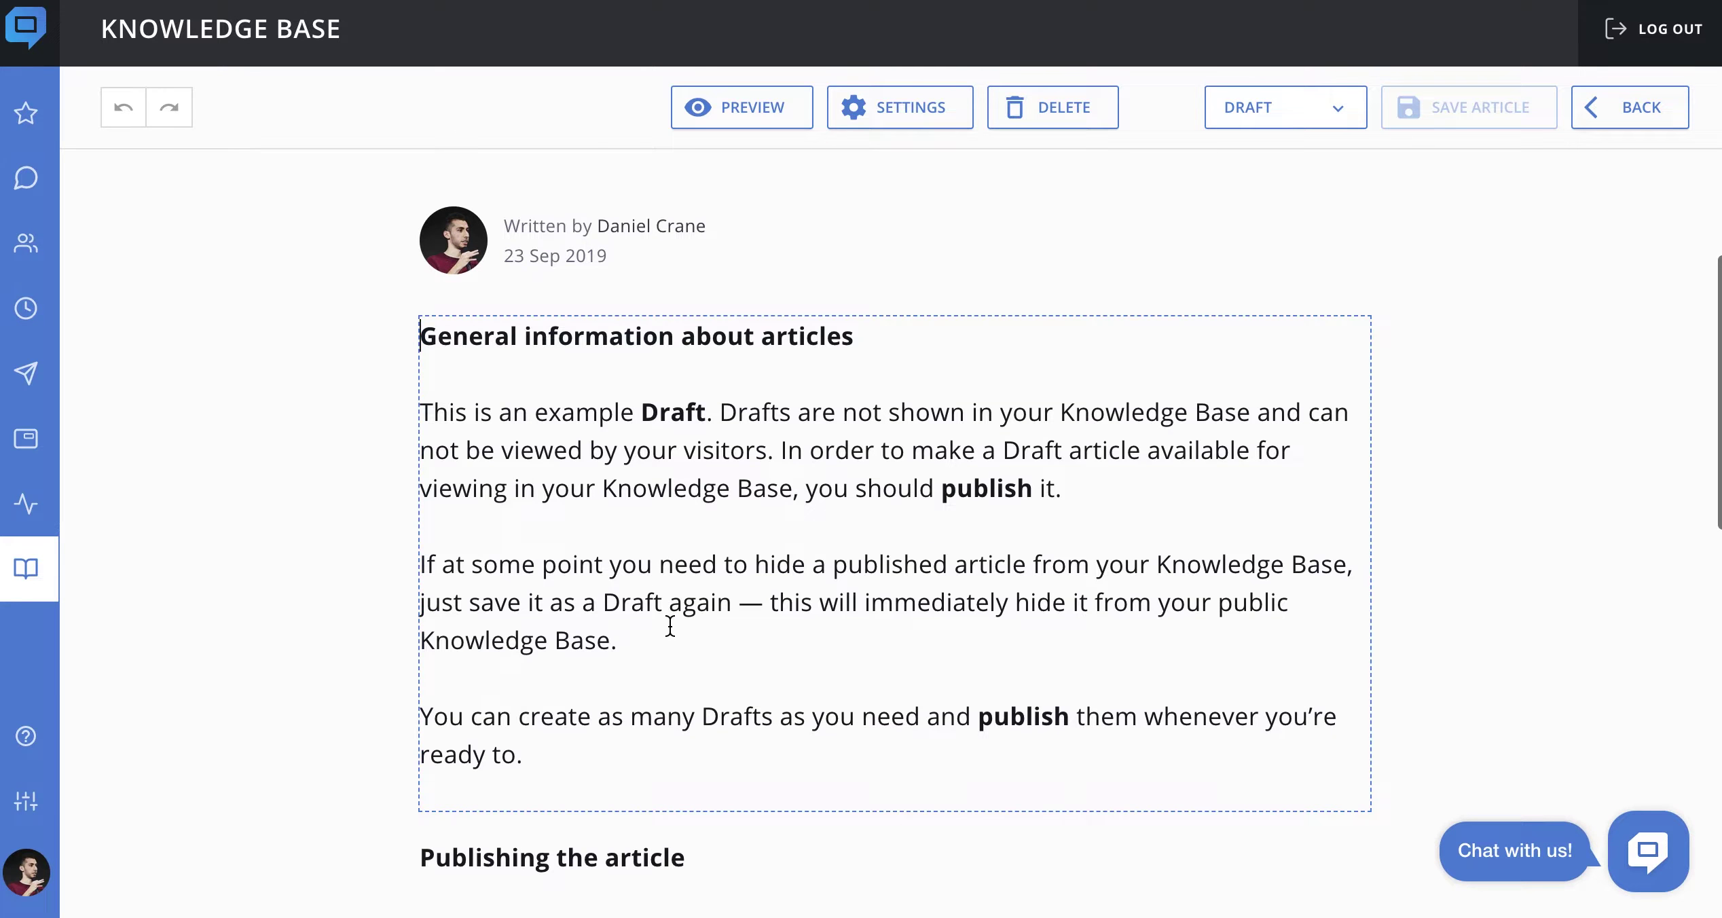
{"action": "scroll", "coordinate": [670, 626], "scroll_direction": "down", "scroll_amount": 3}
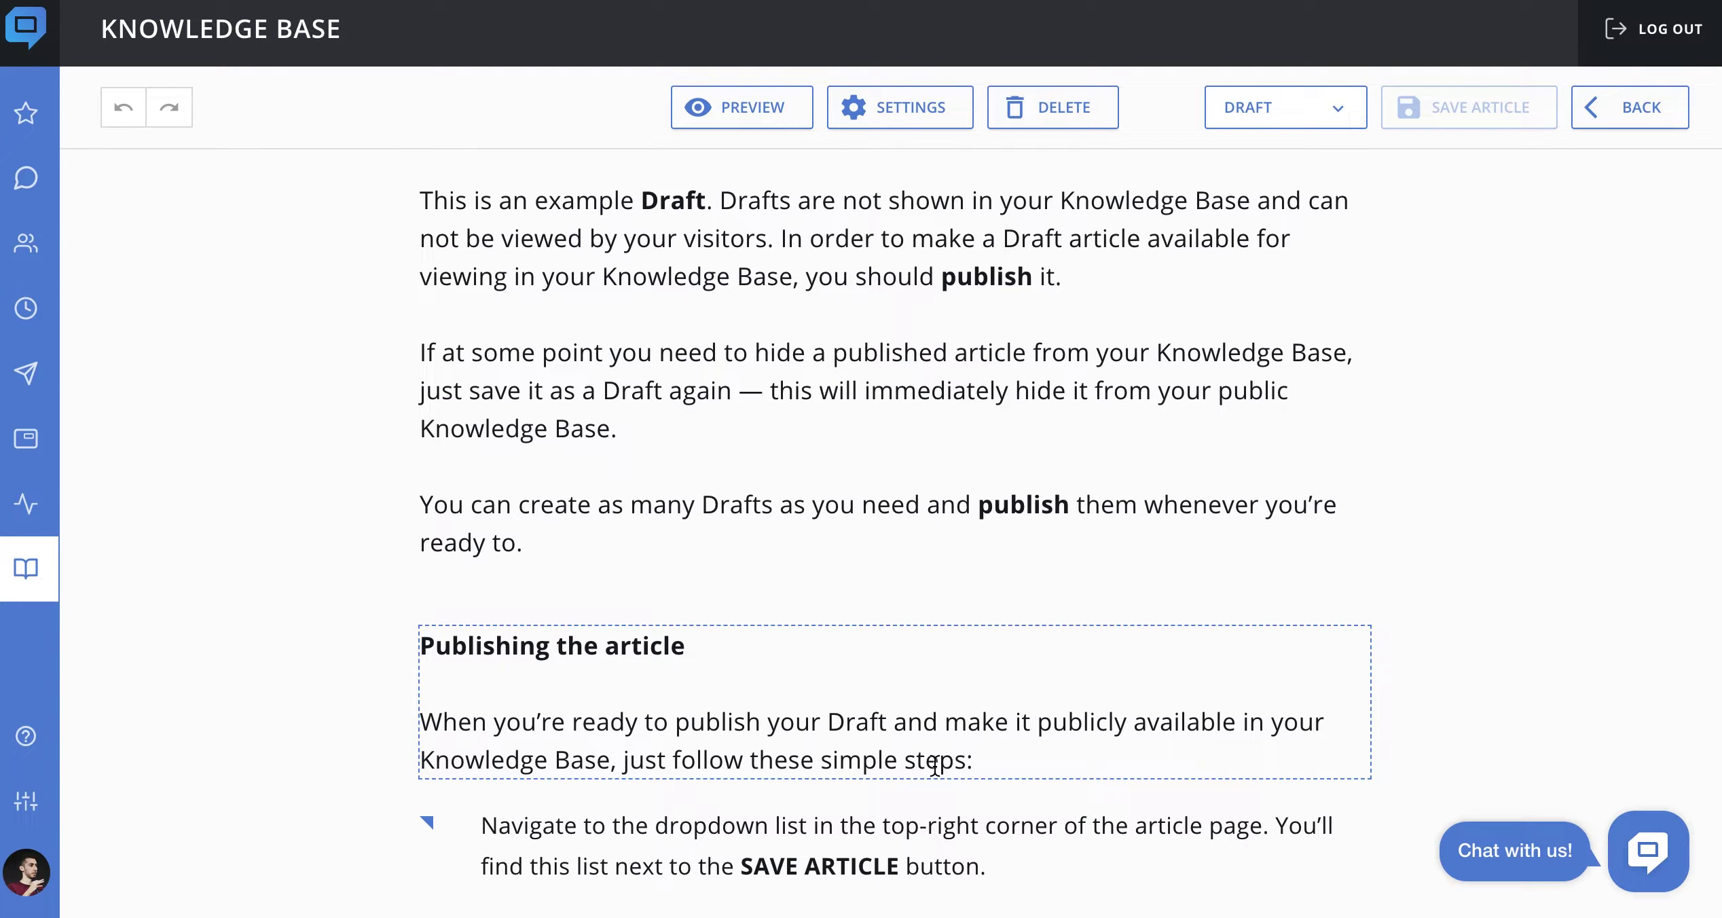
{"action": "scroll", "coordinate": [934, 766], "scroll_direction": "down", "scroll_amount": 4}
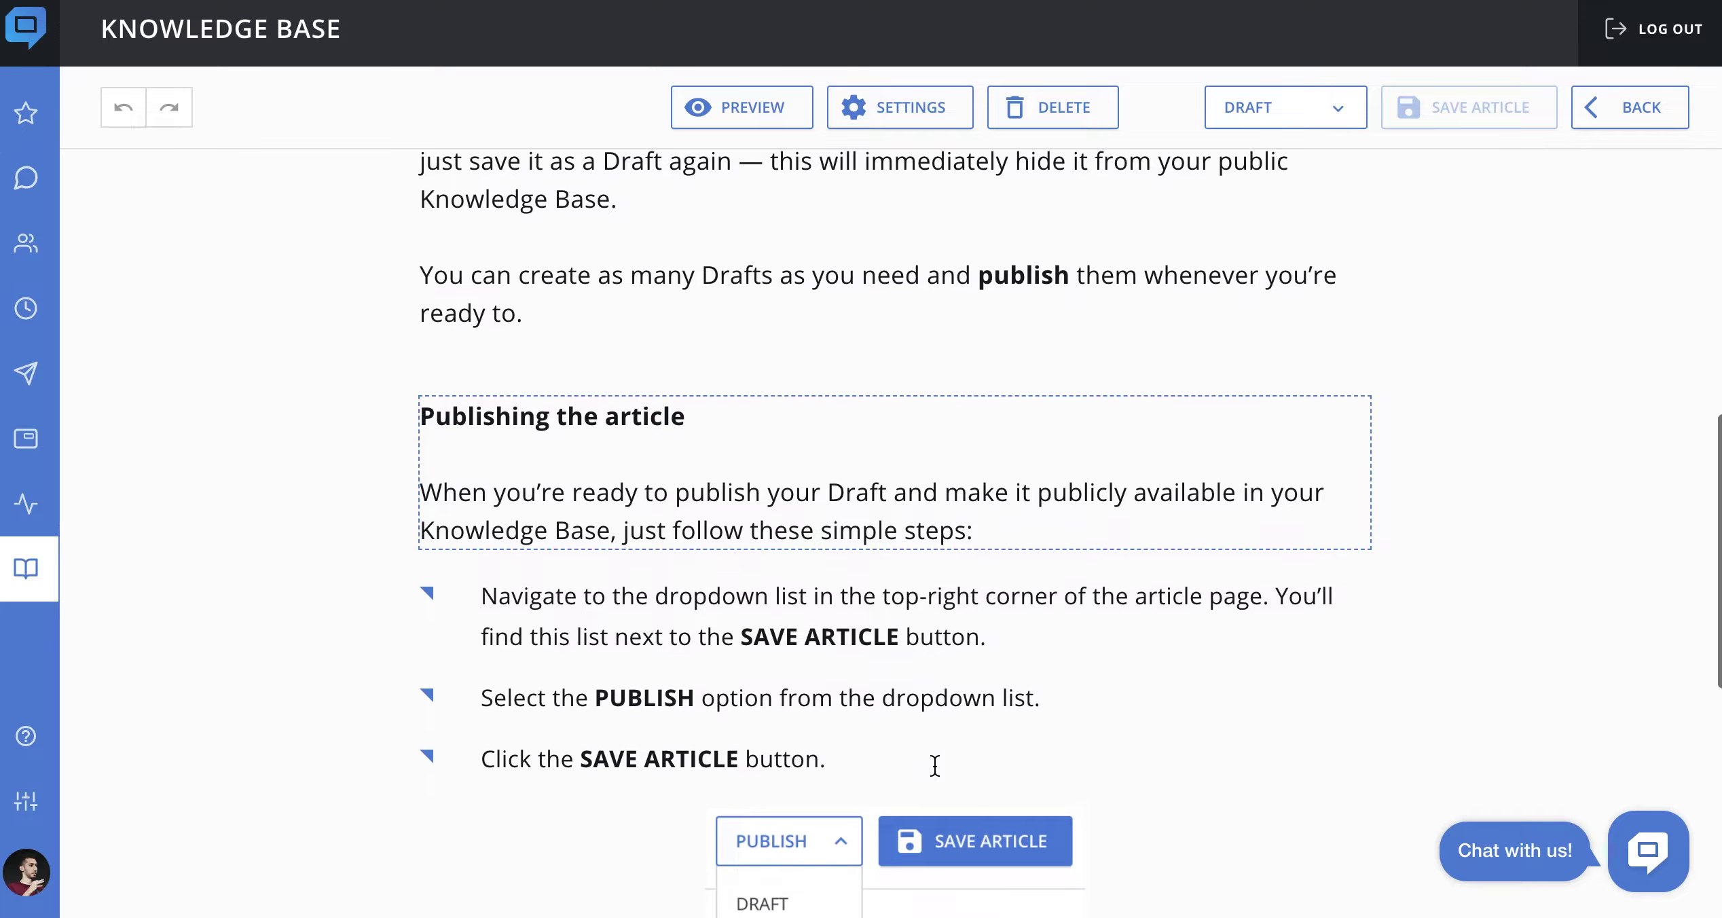
Bold the word "steps" in the Publishing the article section and insert an empty line after that paragraph
{"action": "double_click", "coordinate": [938, 502]}
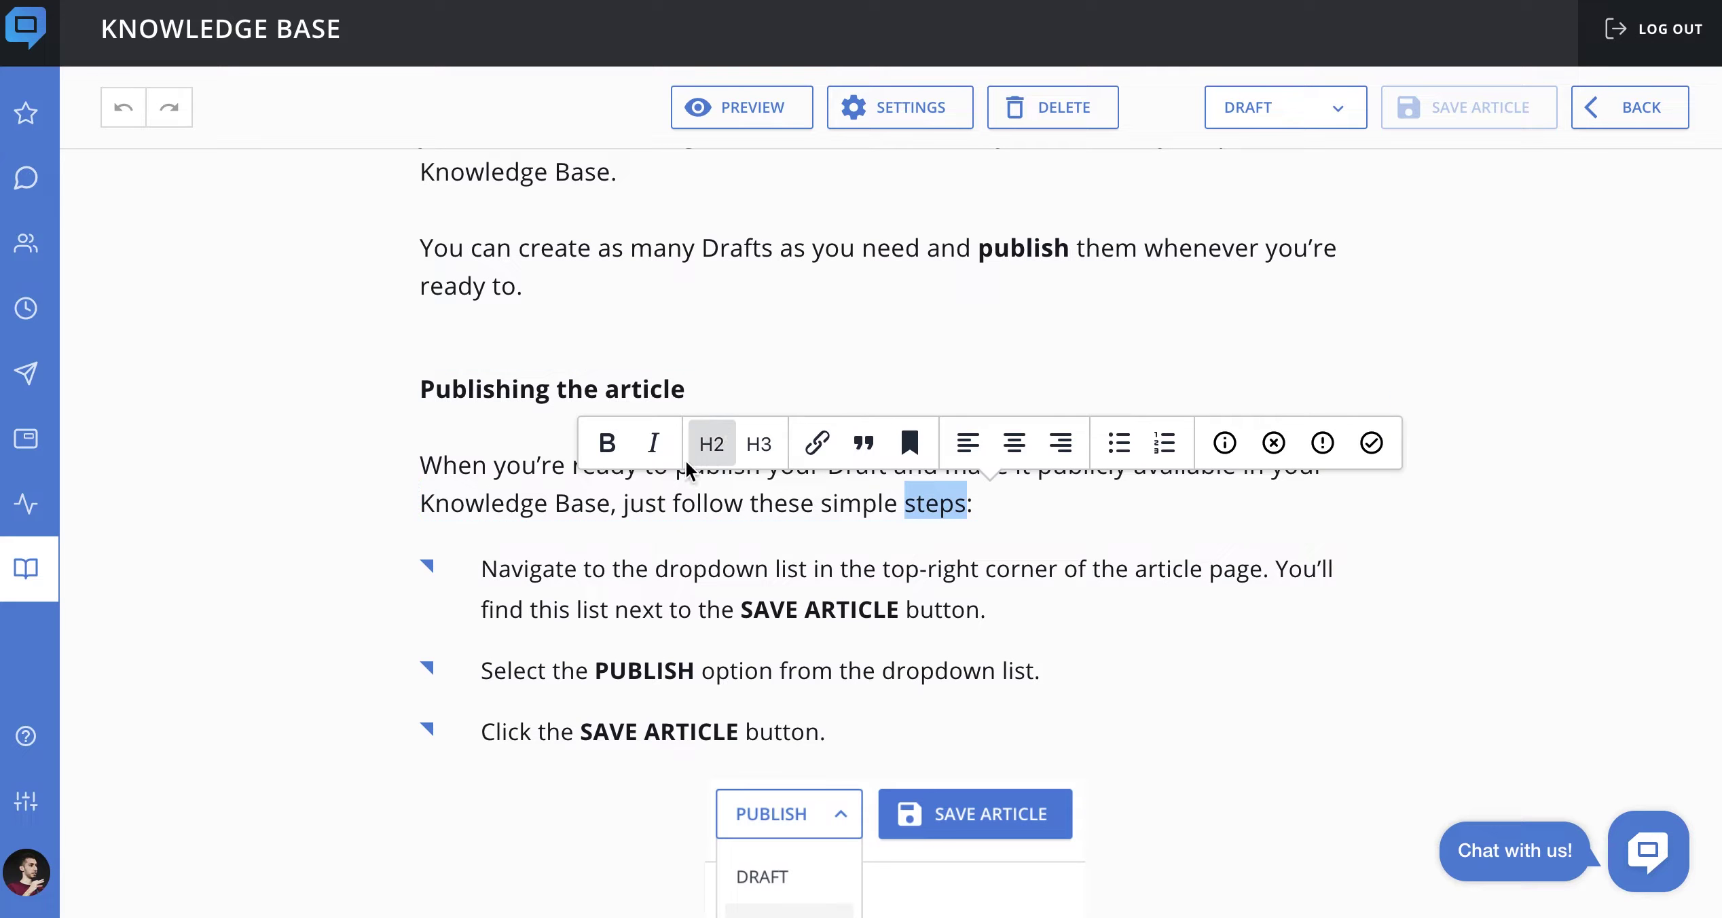
{"action": "left_click", "coordinate": [616, 445]}
{"action": "left_click", "coordinate": [1013, 508]}
{"action": "key", "text": "Return"}
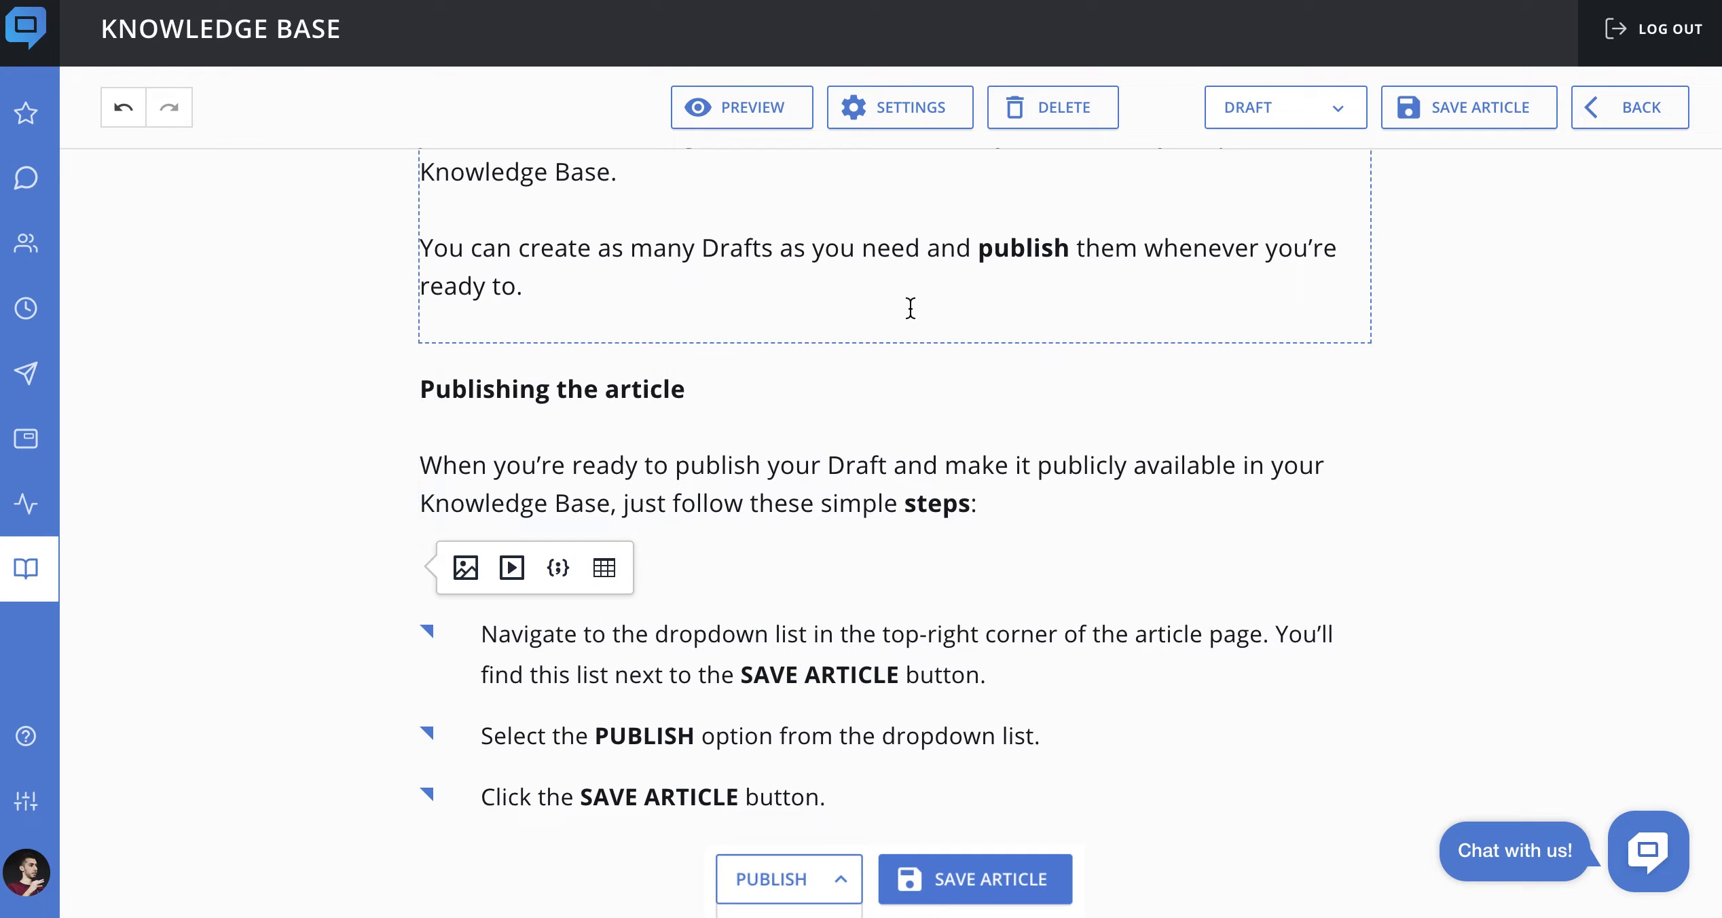
Review the article's settings, including its location choices and advanced SEO and social fields, and apply them
{"action": "left_click", "coordinate": [921, 114]}
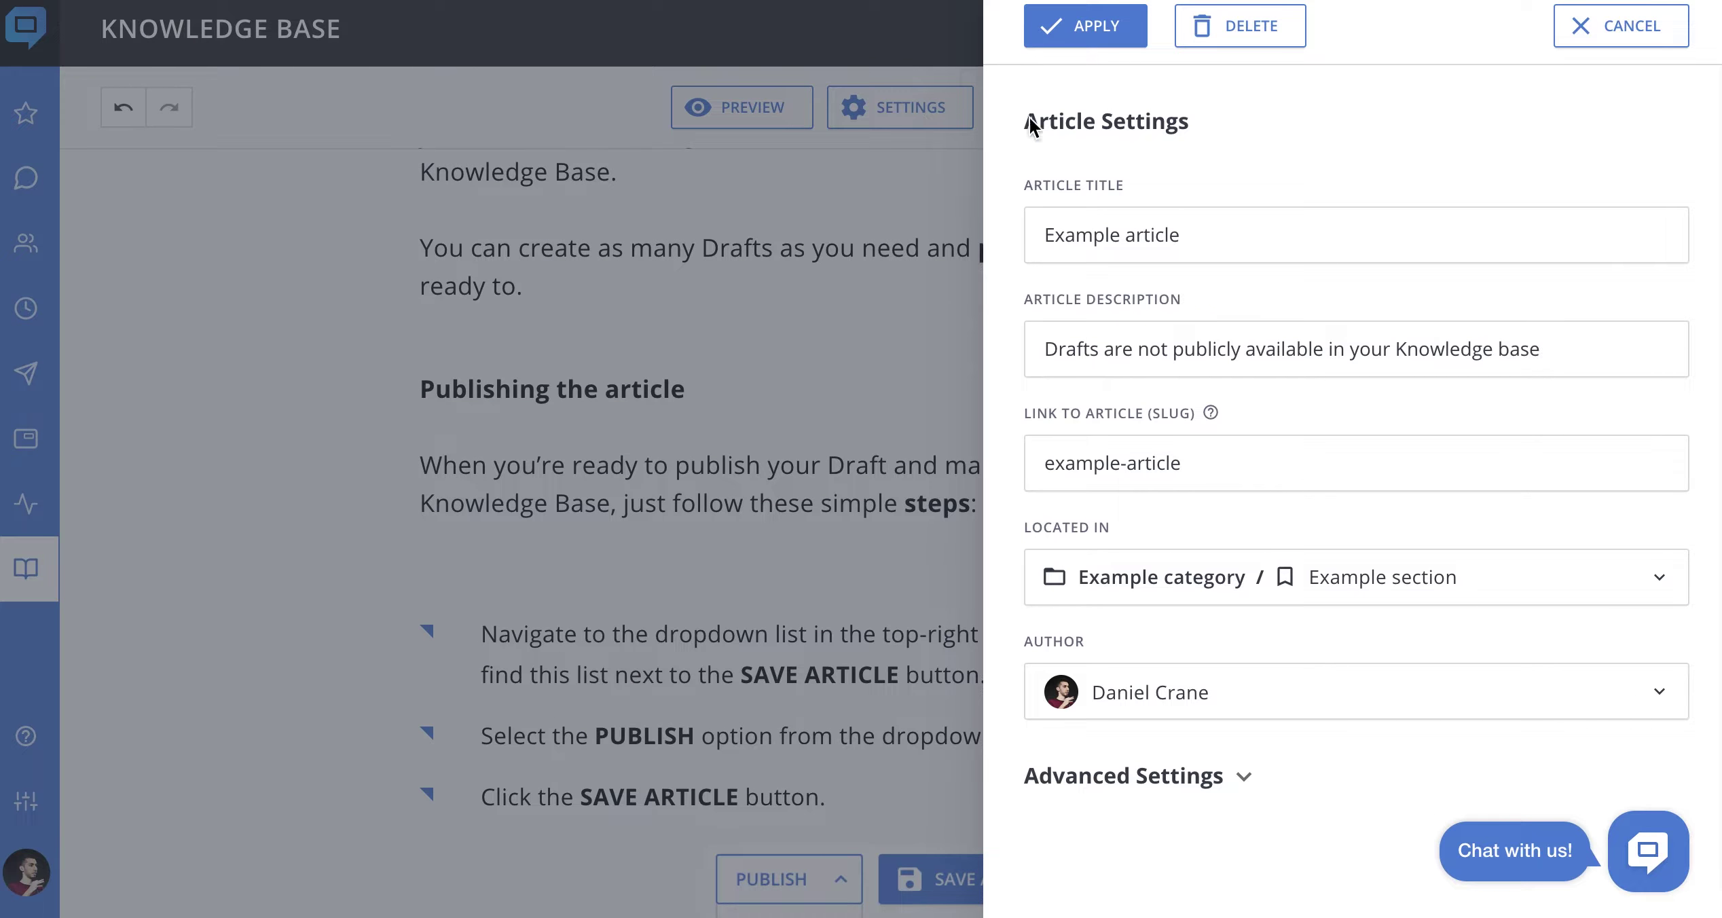
{"action": "left_click", "coordinate": [1255, 582]}
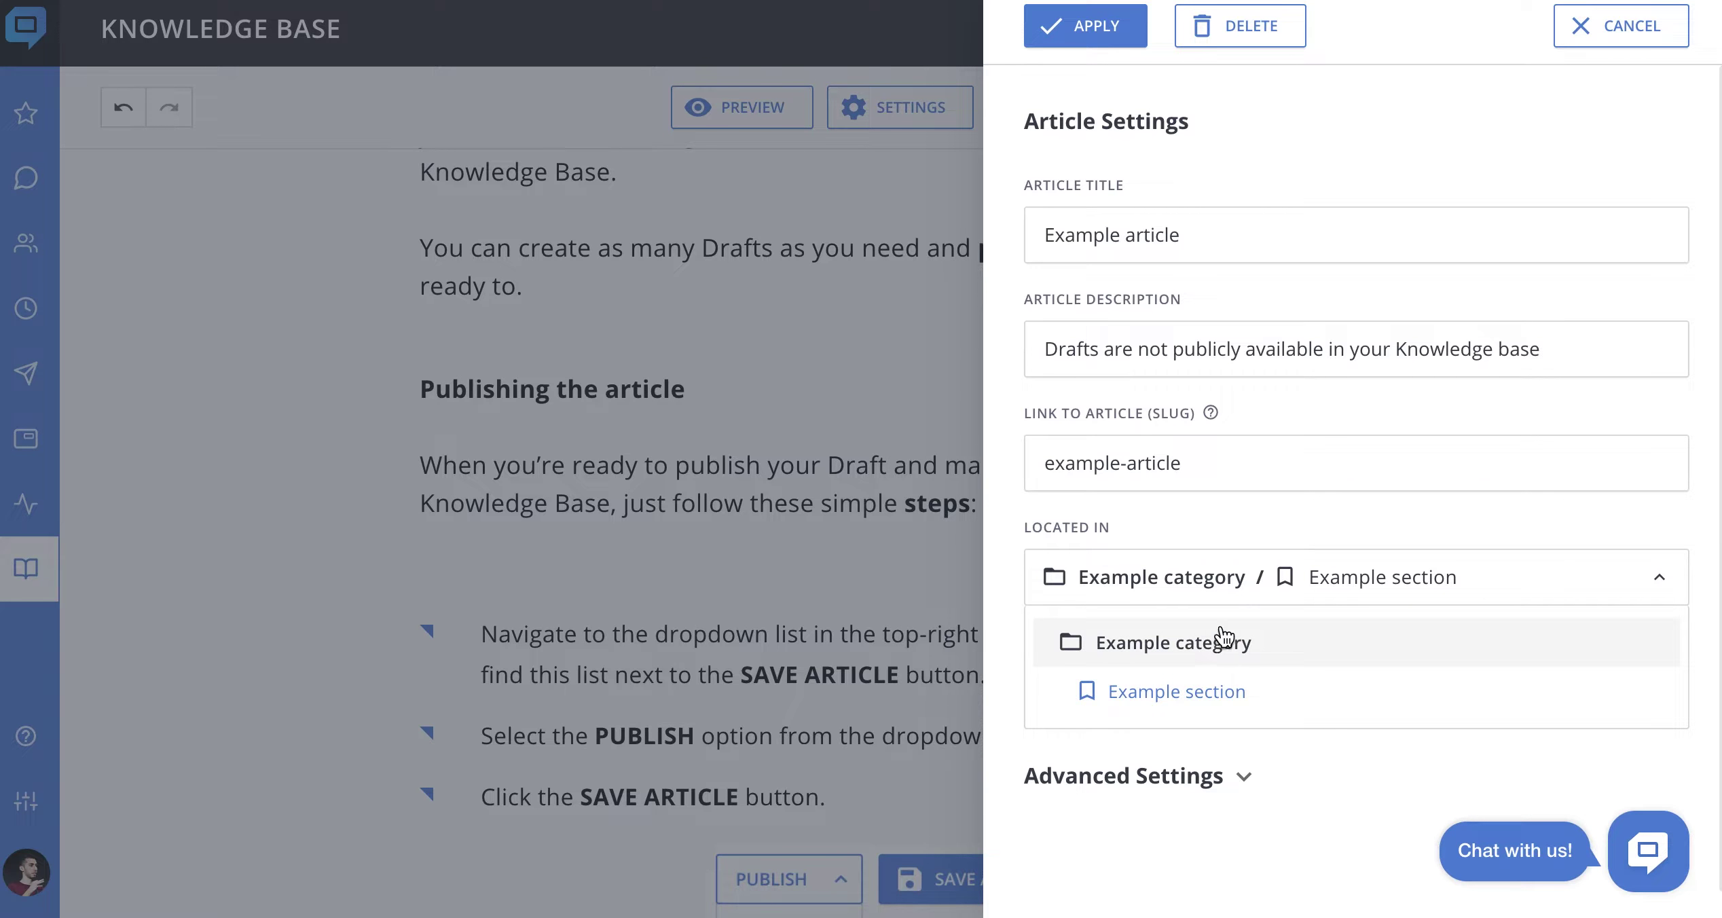
{"action": "left_click", "coordinate": [1237, 568]}
{"action": "scroll", "coordinate": [1195, 679], "scroll_direction": "down", "scroll_amount": 1}
{"action": "left_click", "coordinate": [1192, 746]}
{"action": "scroll", "coordinate": [1191, 736], "scroll_direction": "down", "scroll_amount": 10}
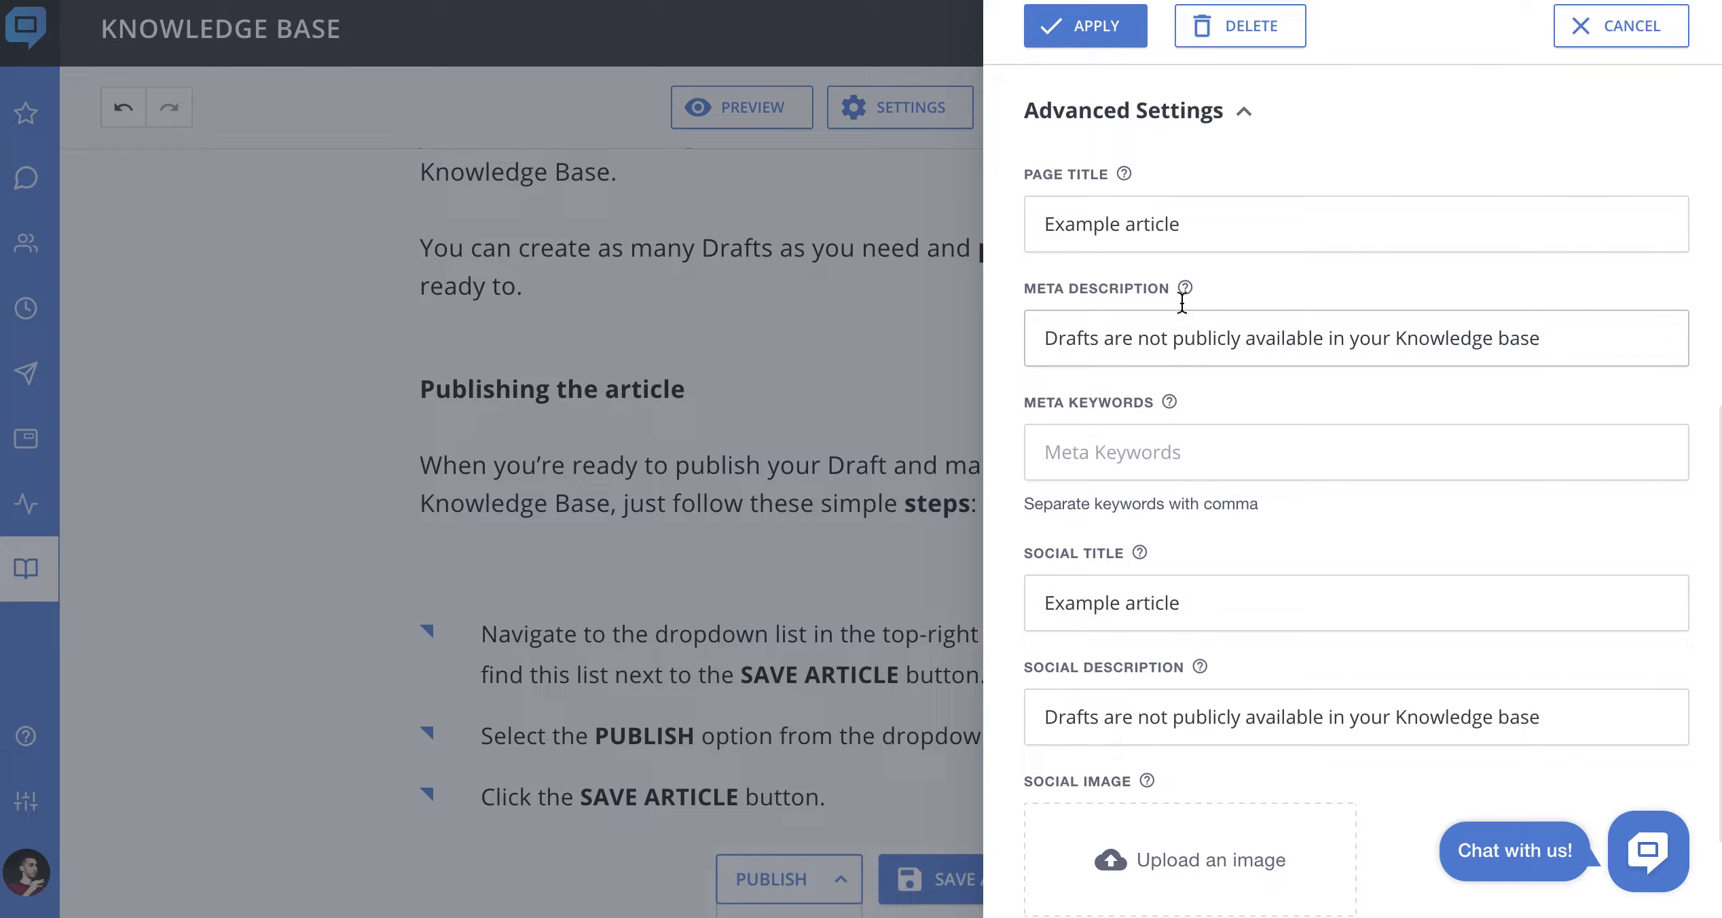
{"action": "left_click", "coordinate": [1105, 15]}
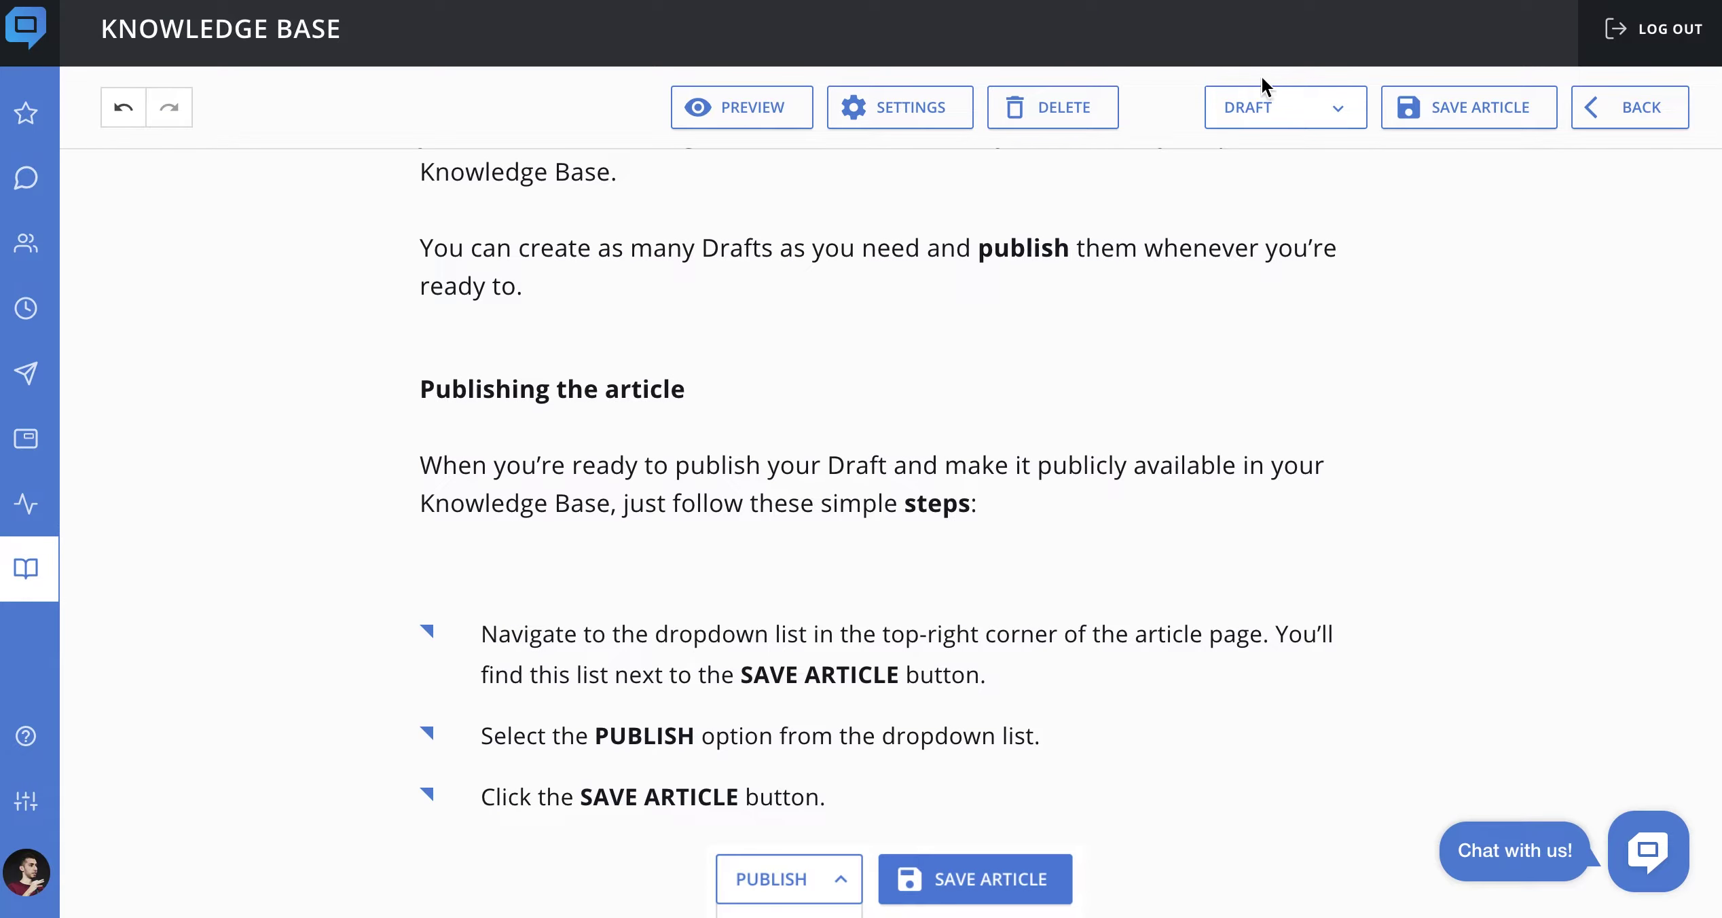
View the article's publication status options, save the article as a draft, and preview it
{"action": "left_click", "coordinate": [1337, 110]}
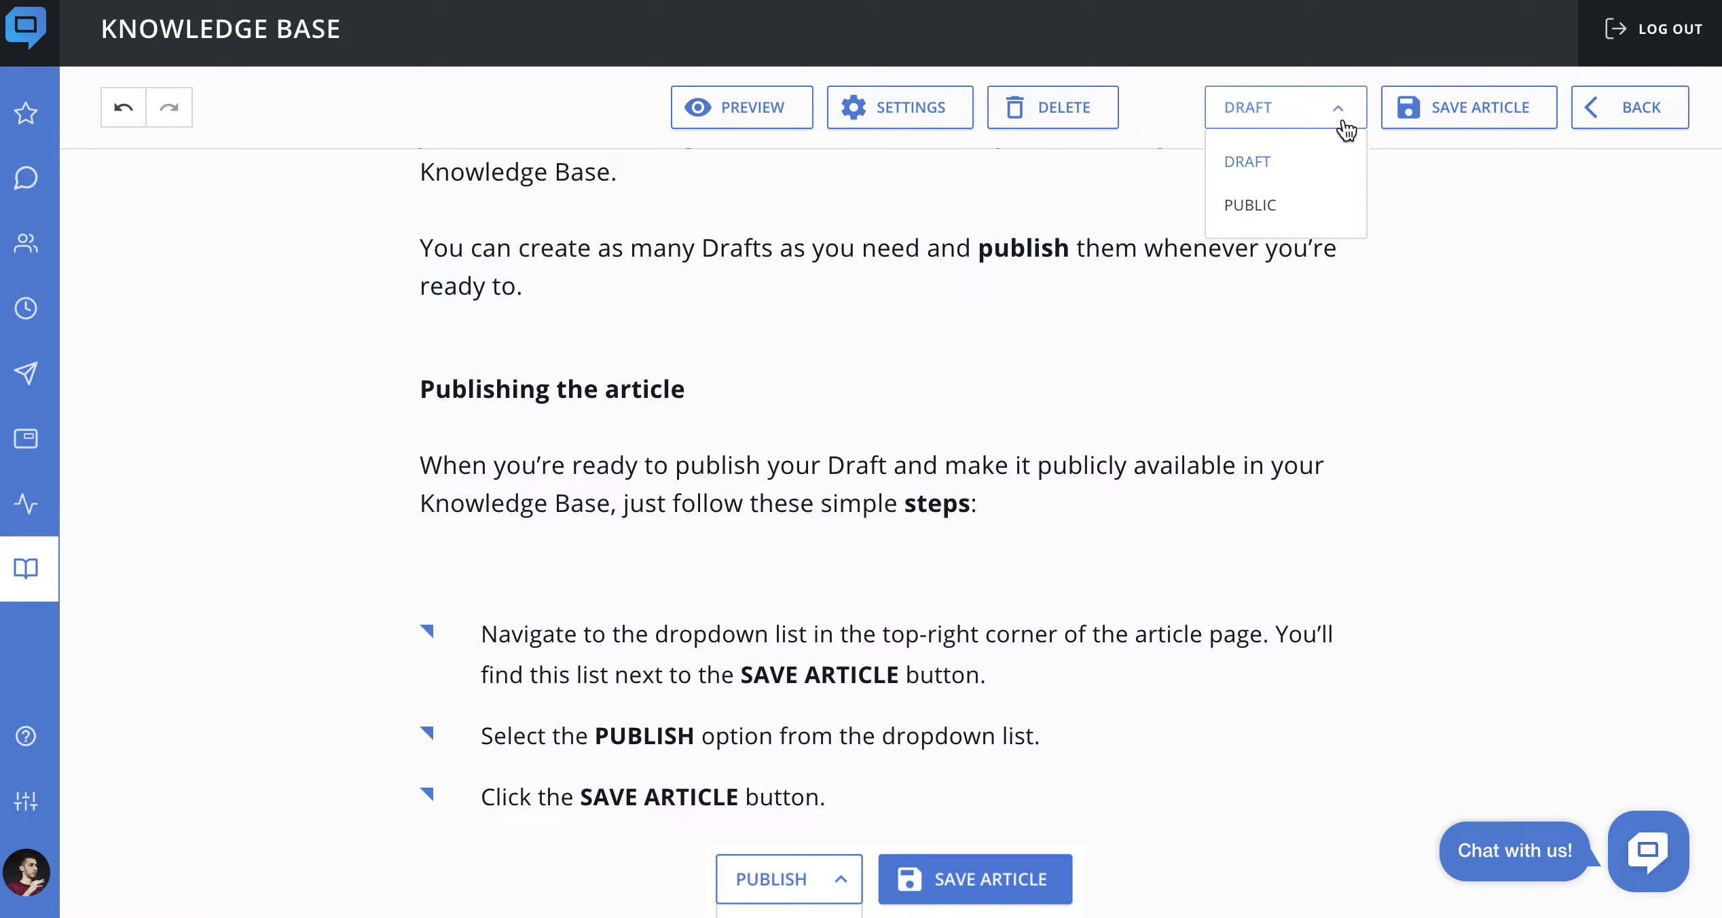
{"action": "left_click", "coordinate": [1404, 112]}
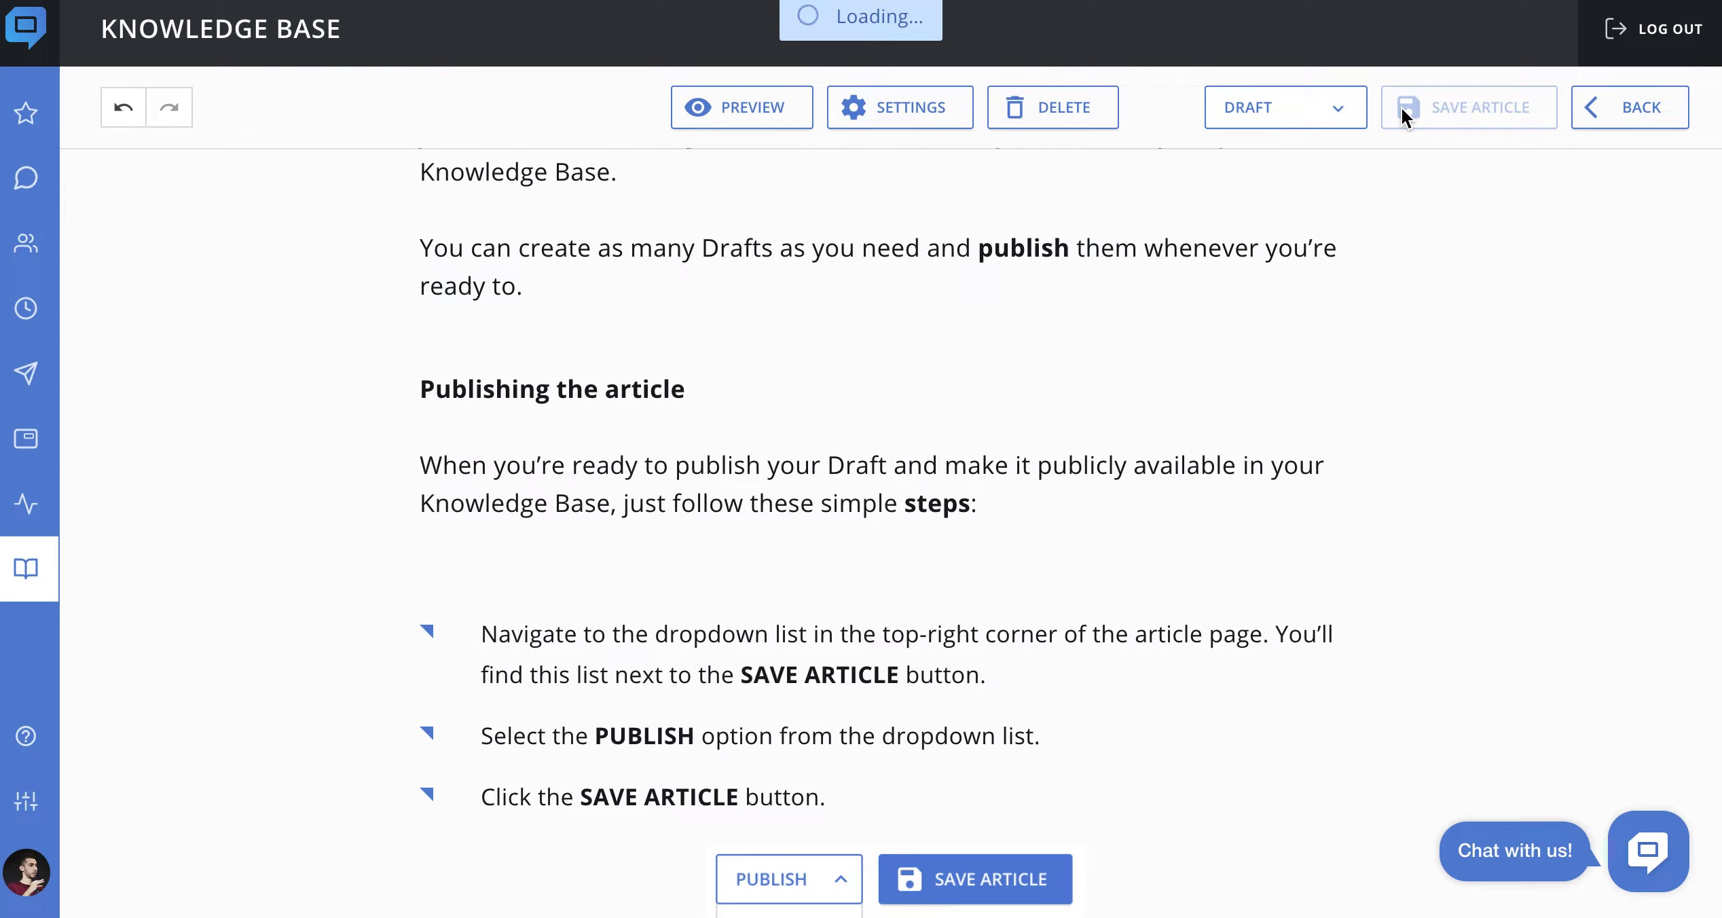
{"action": "left_click", "coordinate": [769, 109]}
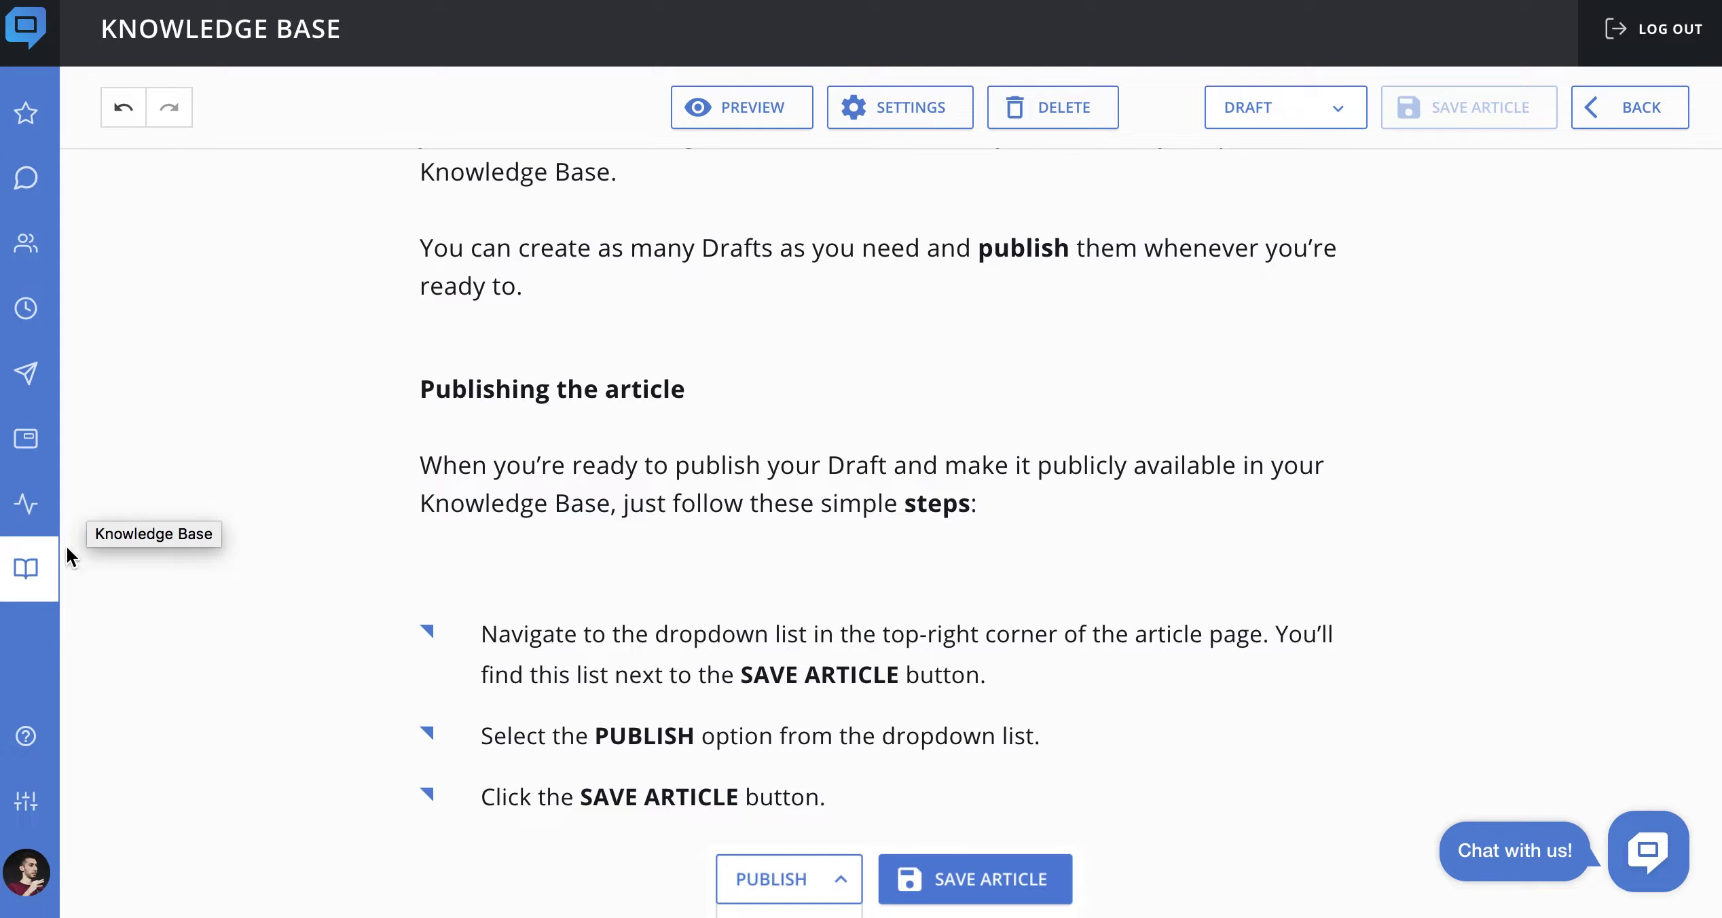
Return to the knowledge base overview and examine the Failed Searches report
{"action": "left_click", "coordinate": [66, 546]}
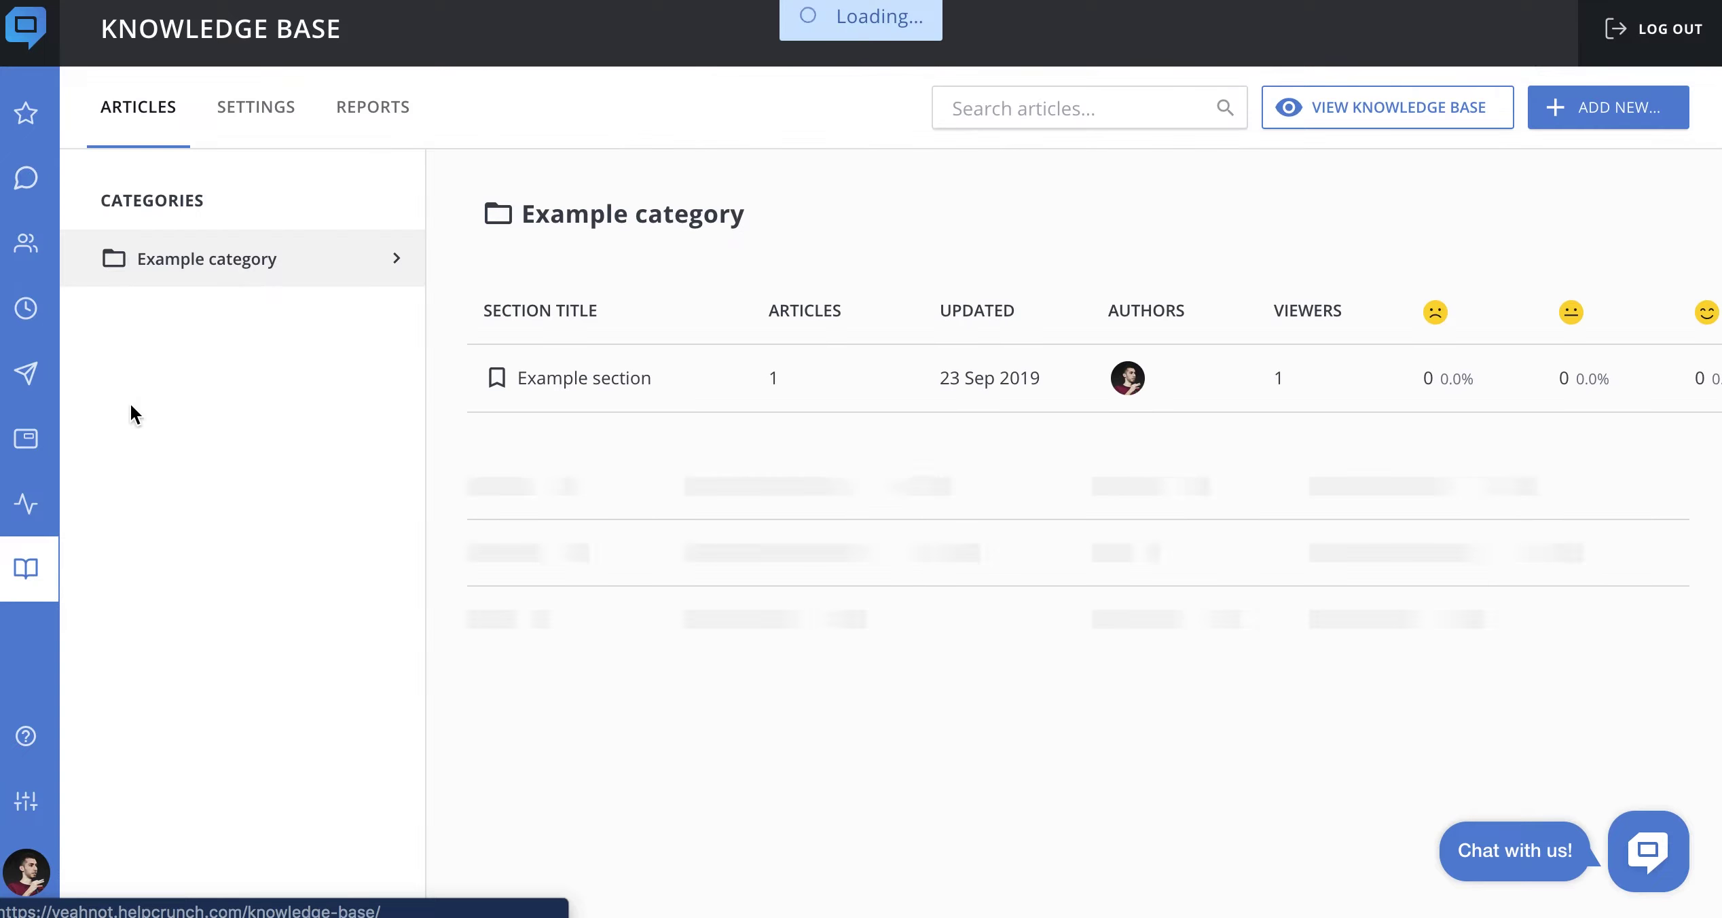
{"action": "left_click", "coordinate": [375, 117]}
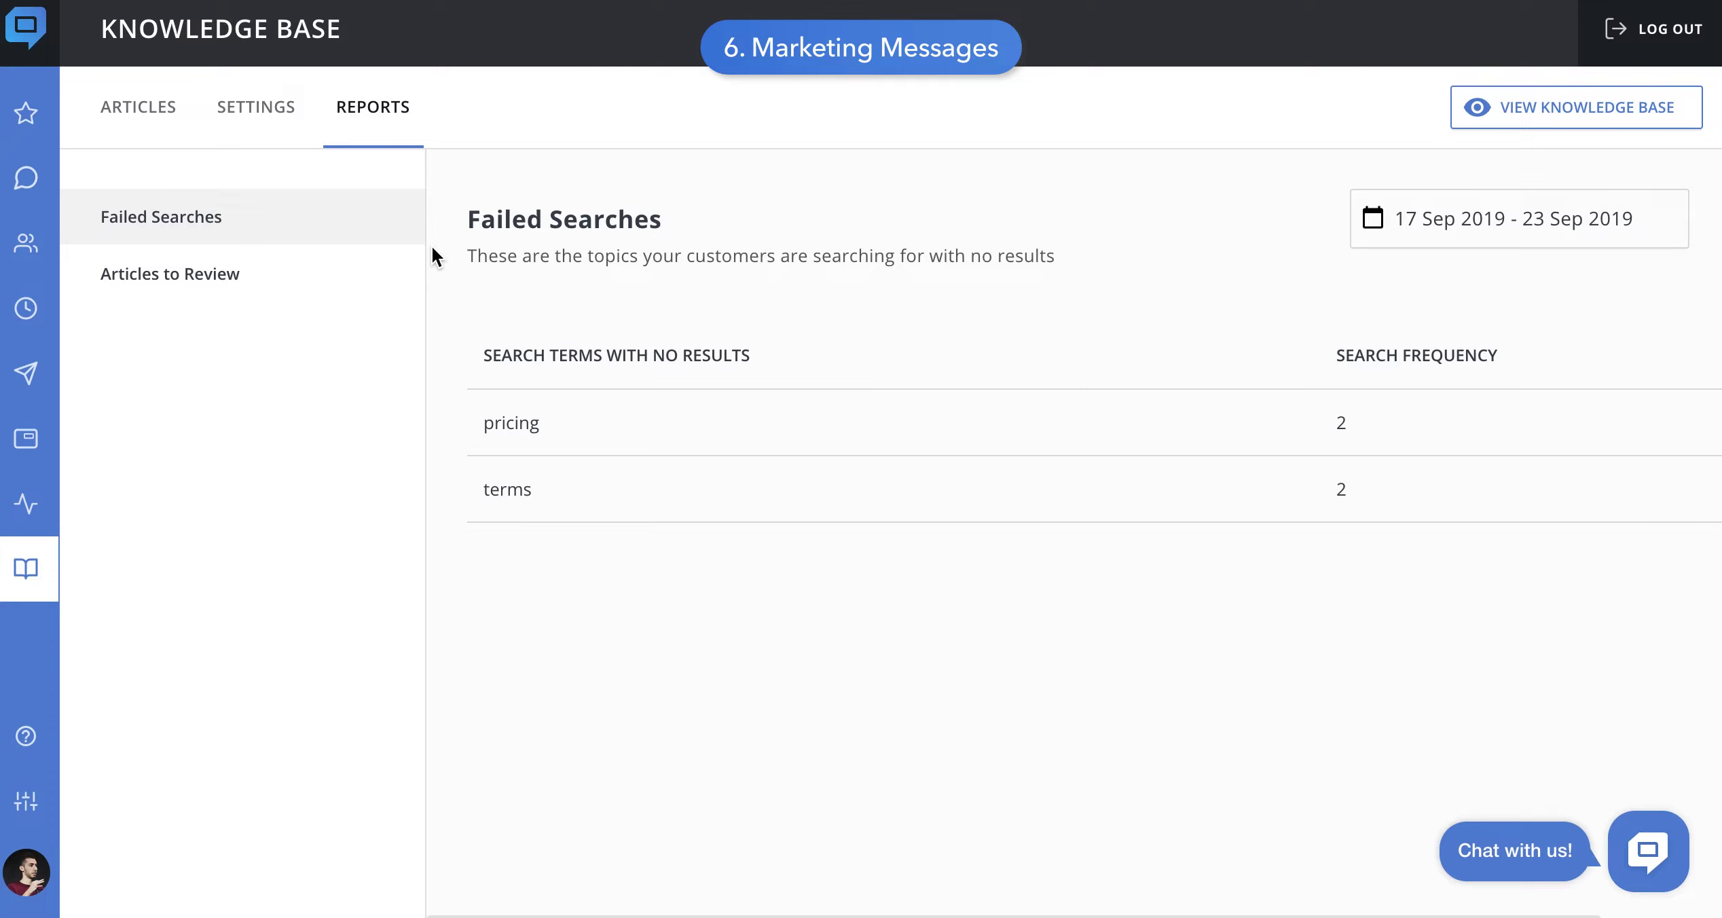
Start a new auto message, compare the Targeted Chat and Email types, and choose Proactive Chat (Triggers)
{"action": "left_click", "coordinate": [39, 317]}
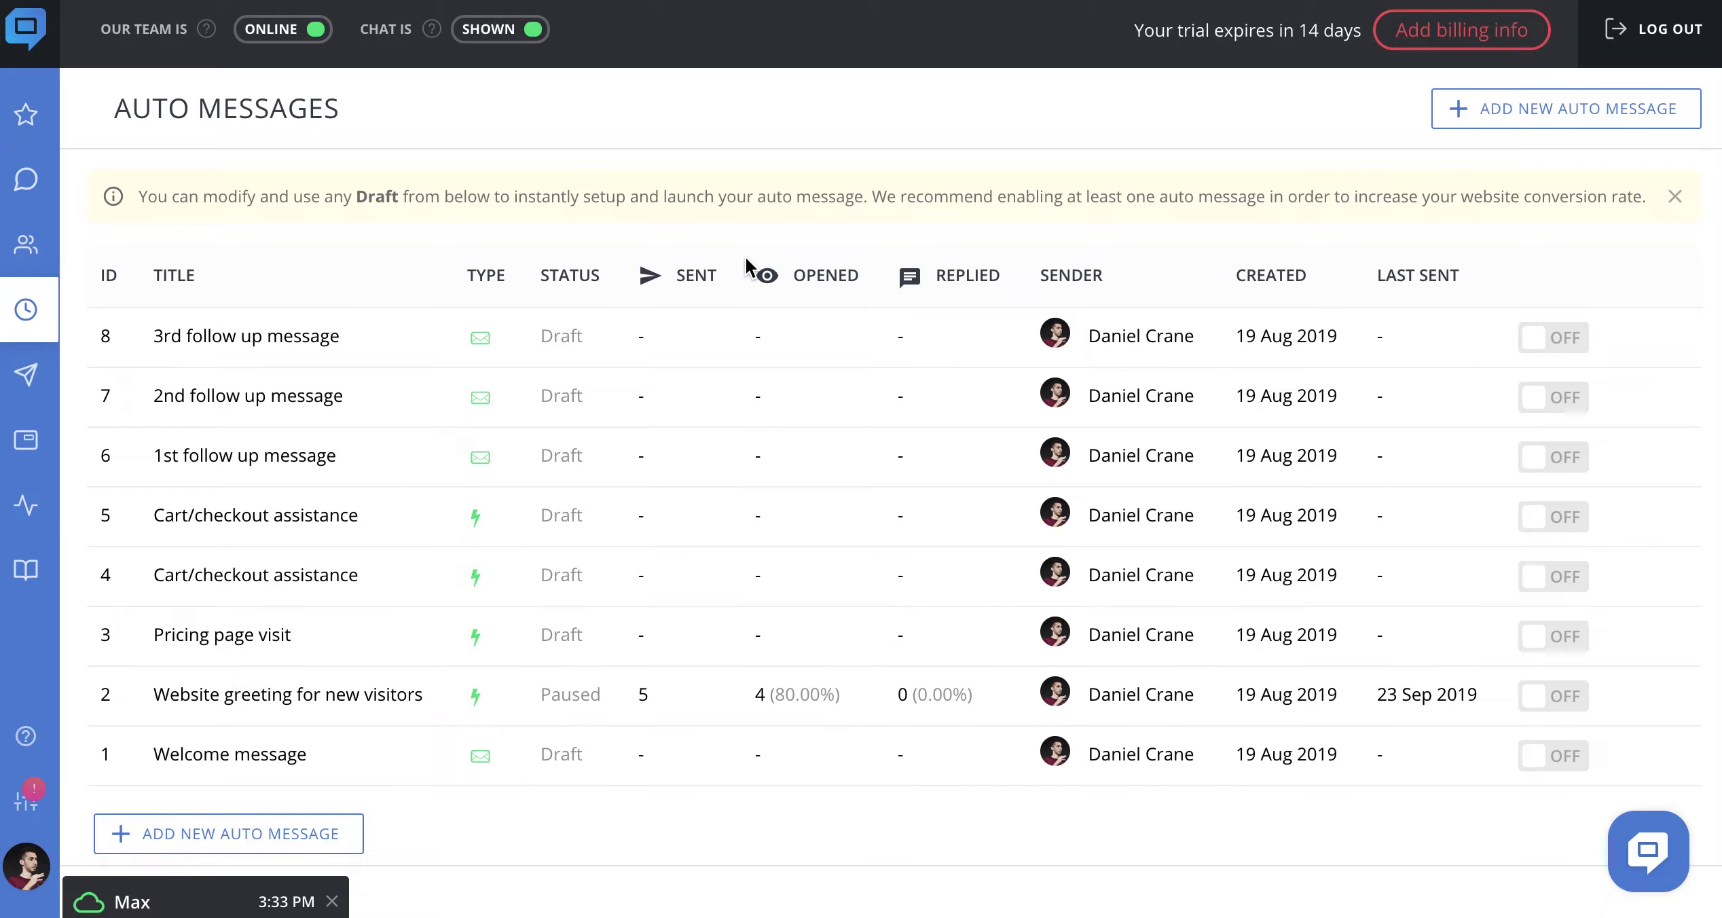
{"action": "left_click", "coordinate": [1495, 120]}
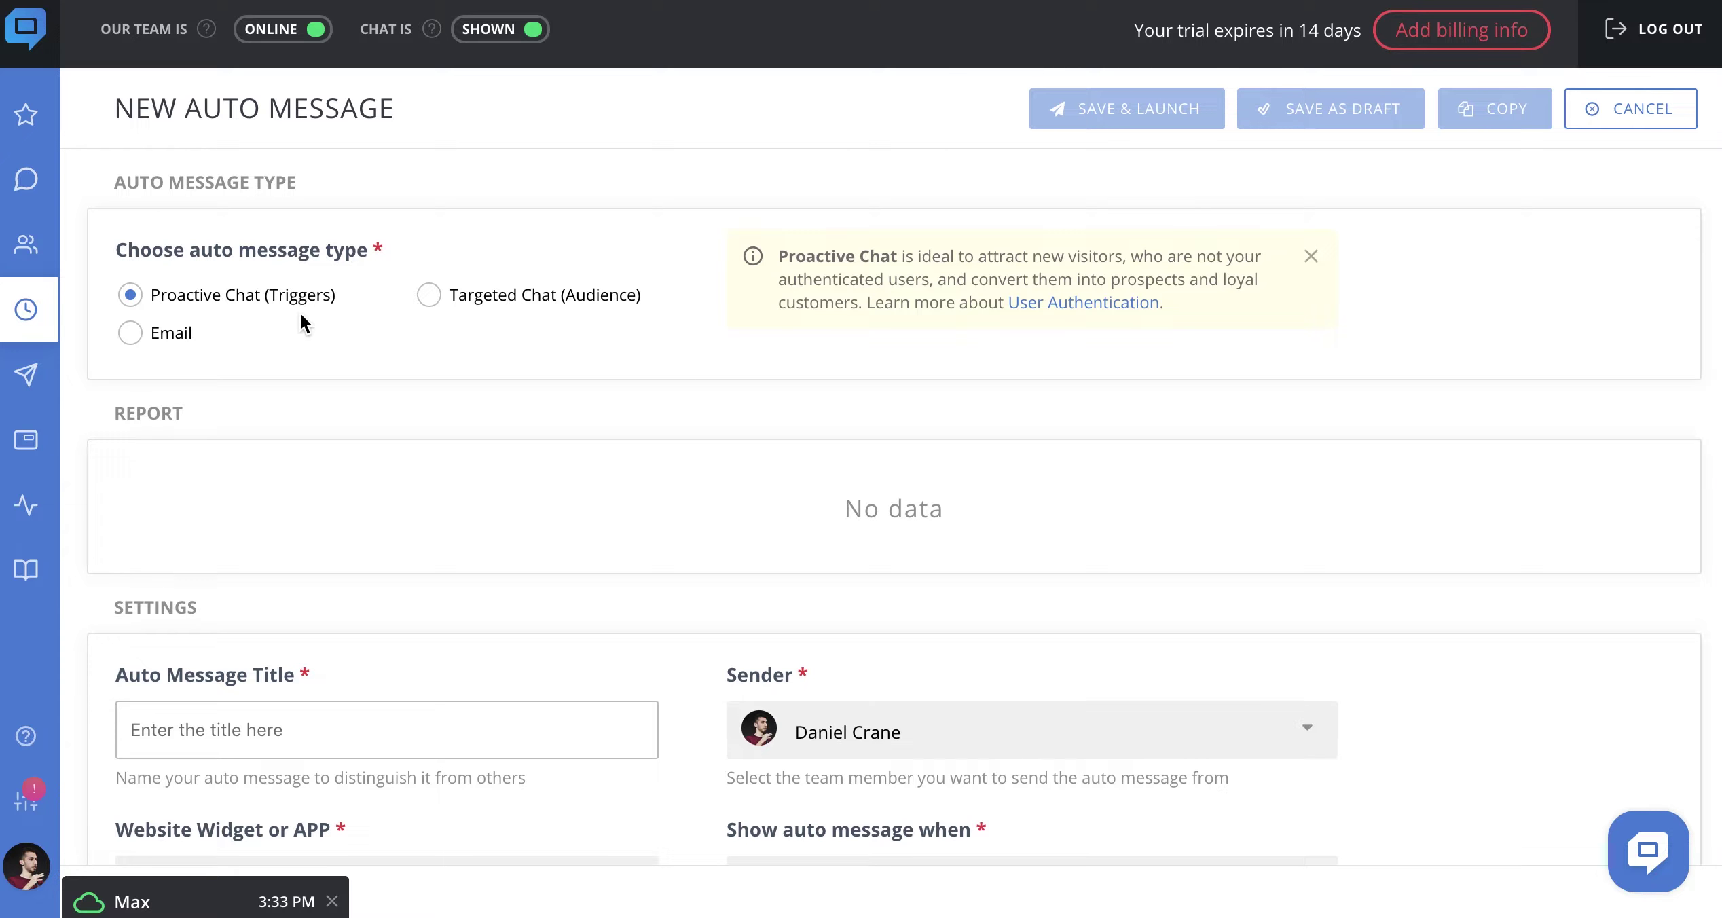
{"action": "left_click", "coordinate": [429, 296]}
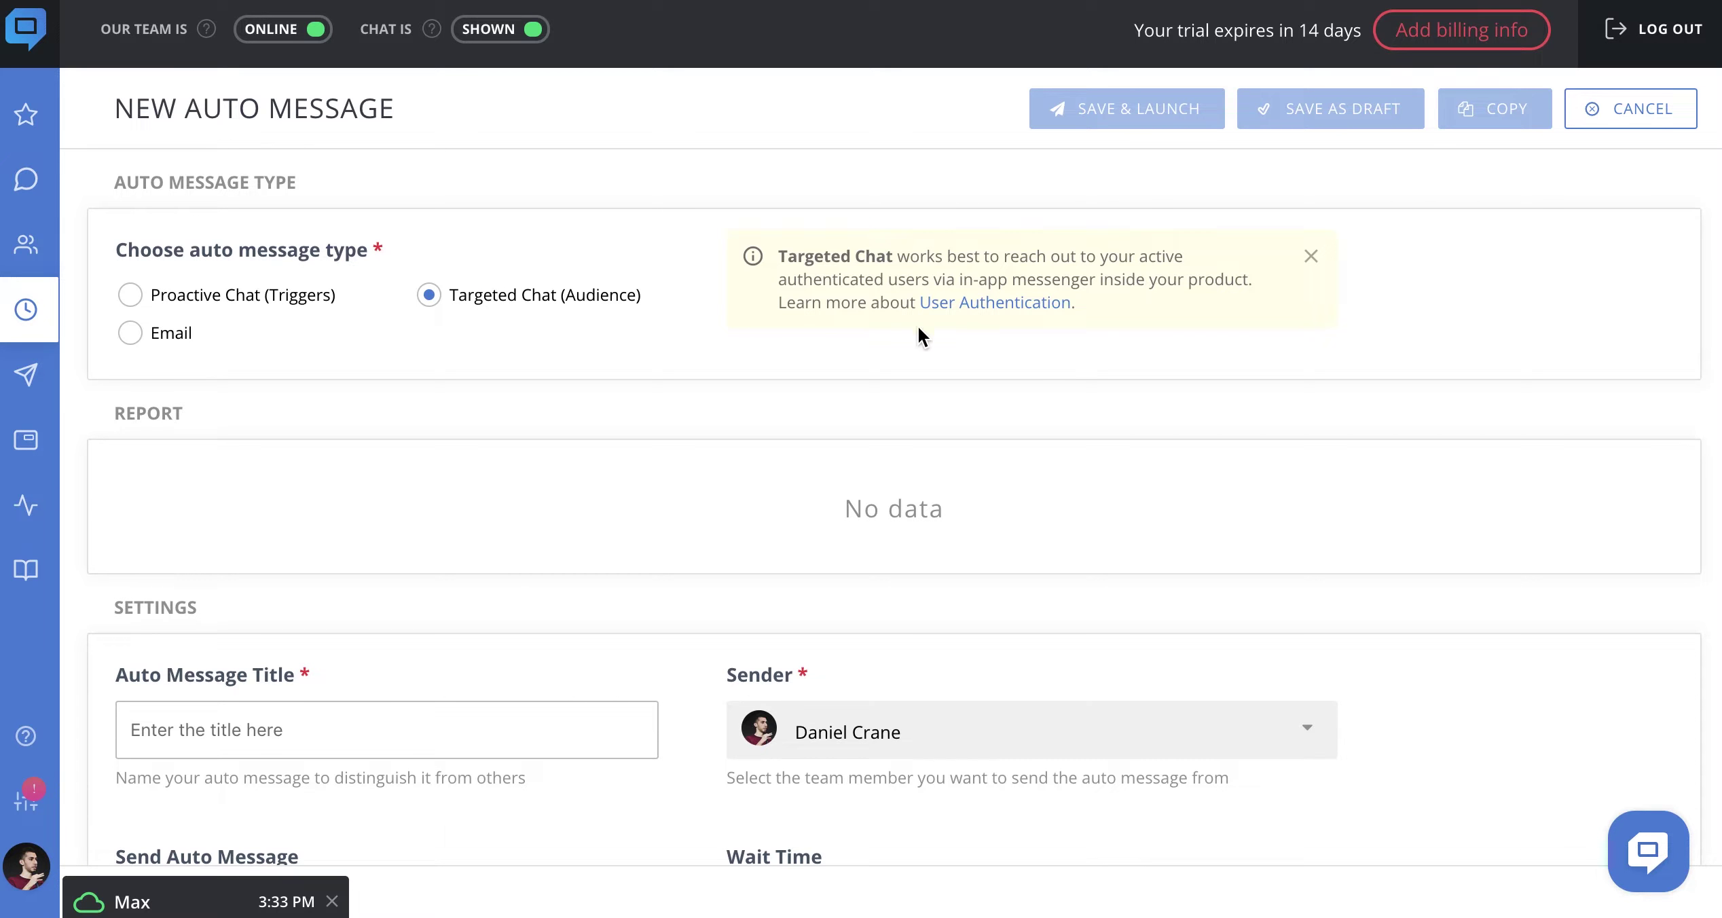
{"action": "left_click", "coordinate": [132, 334]}
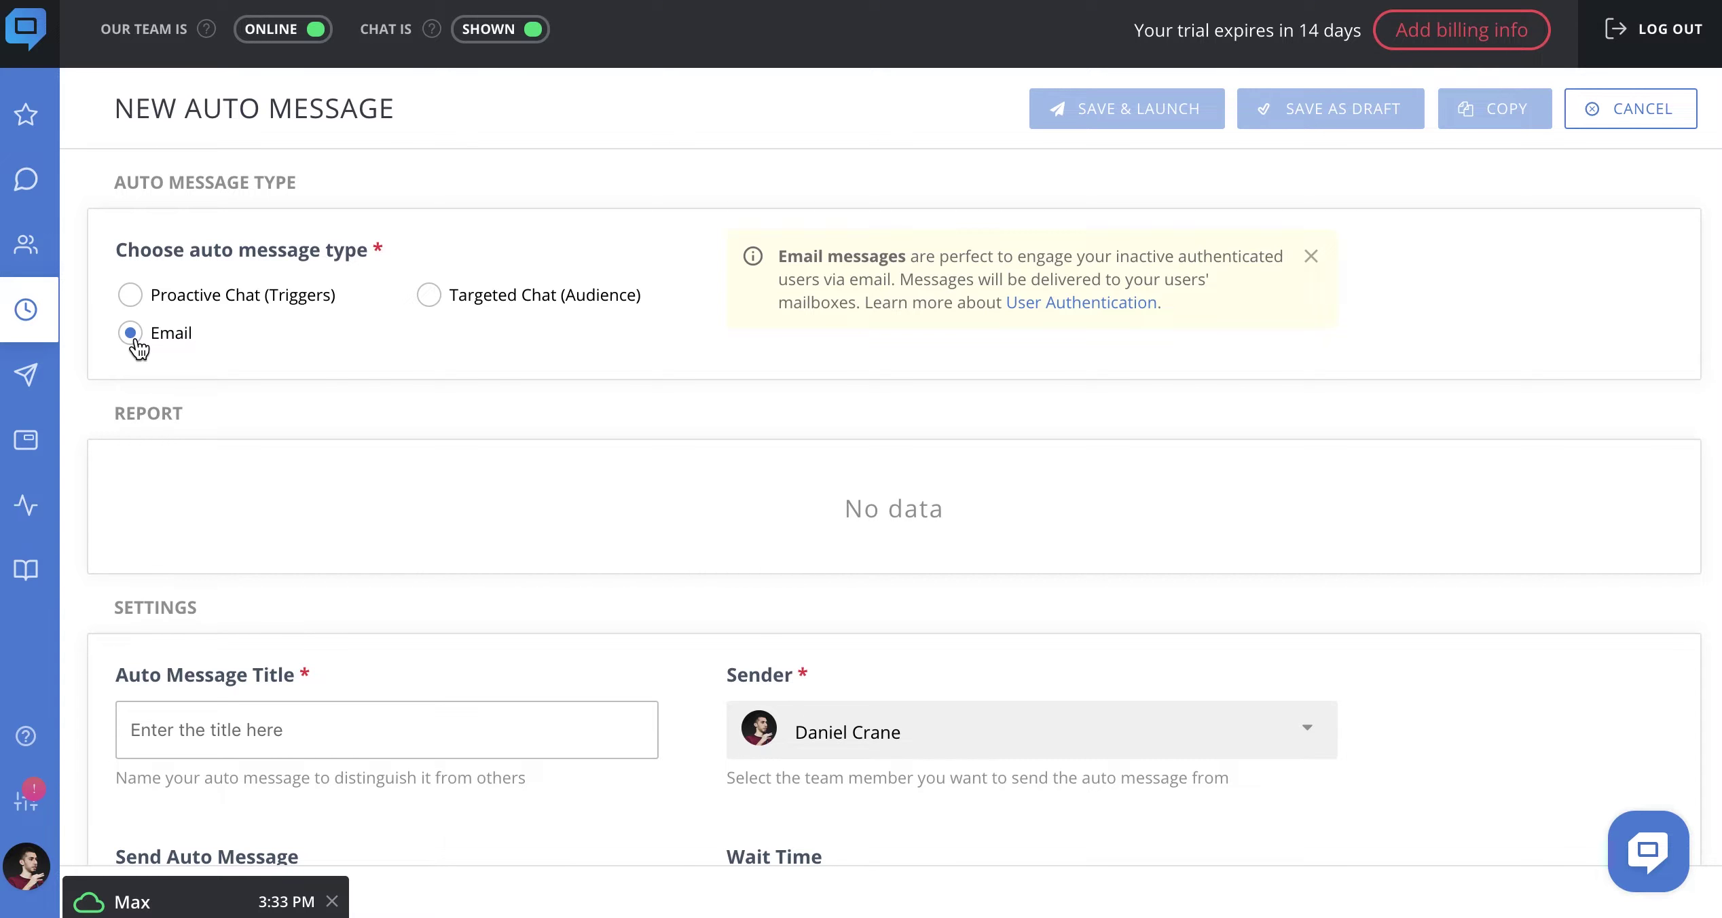
{"action": "left_click", "coordinate": [130, 299]}
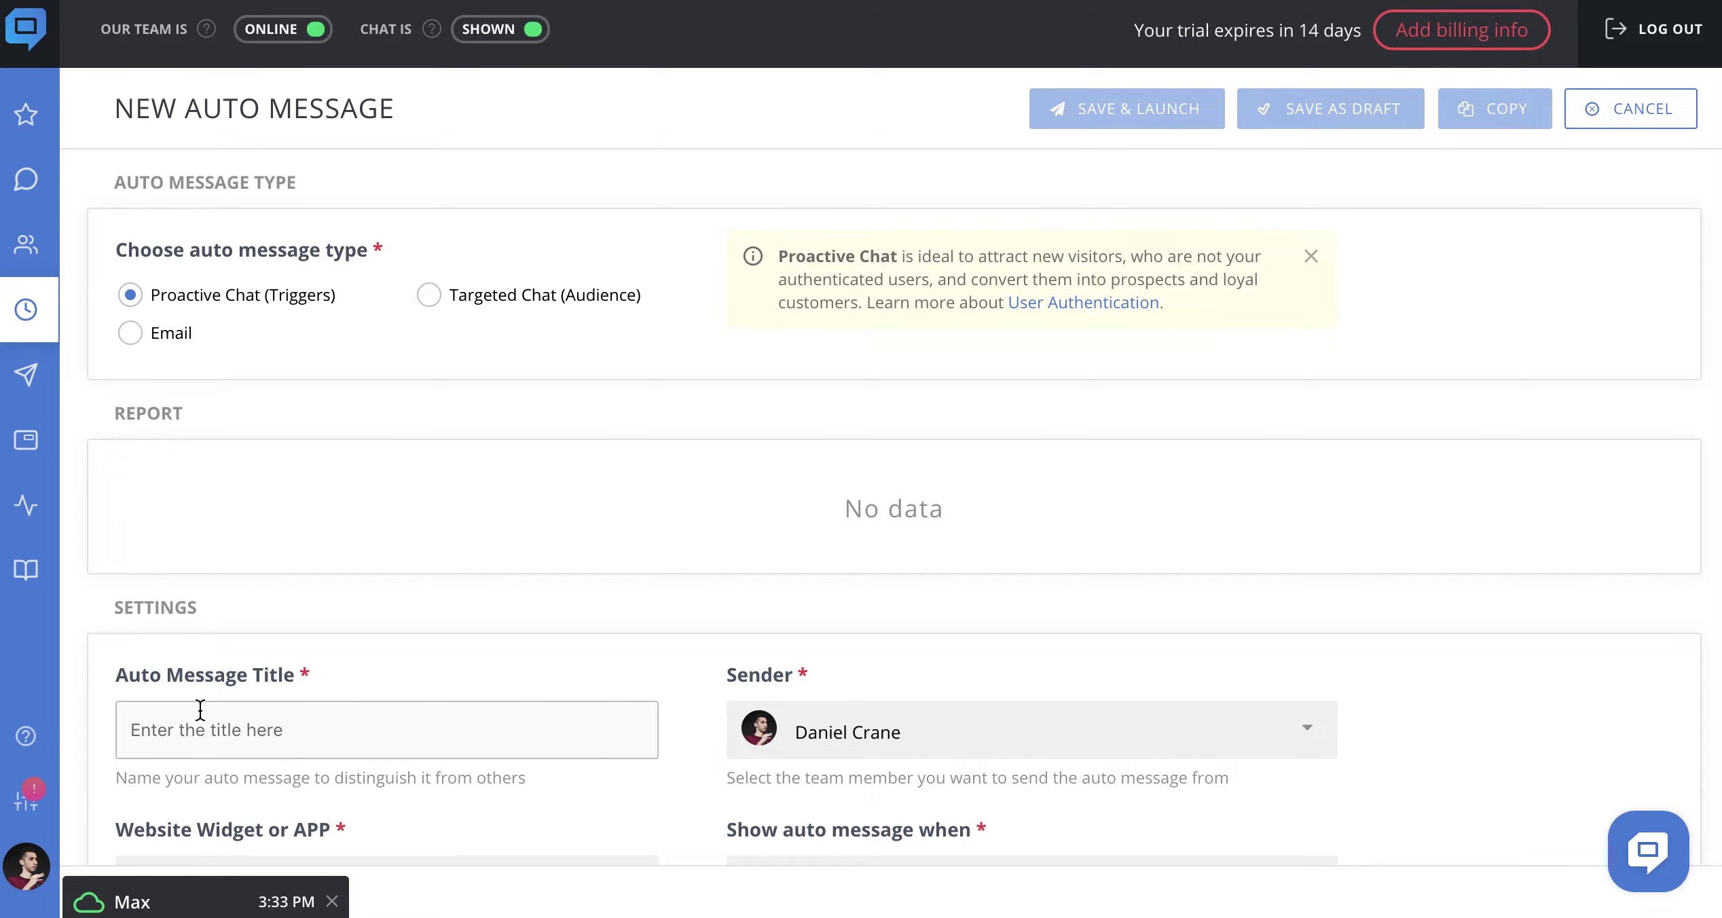
Title the auto message "On pricing page" and check the sender and website widget choices, keeping the widget set to All
{"action": "type", "text": "On pricing page"}
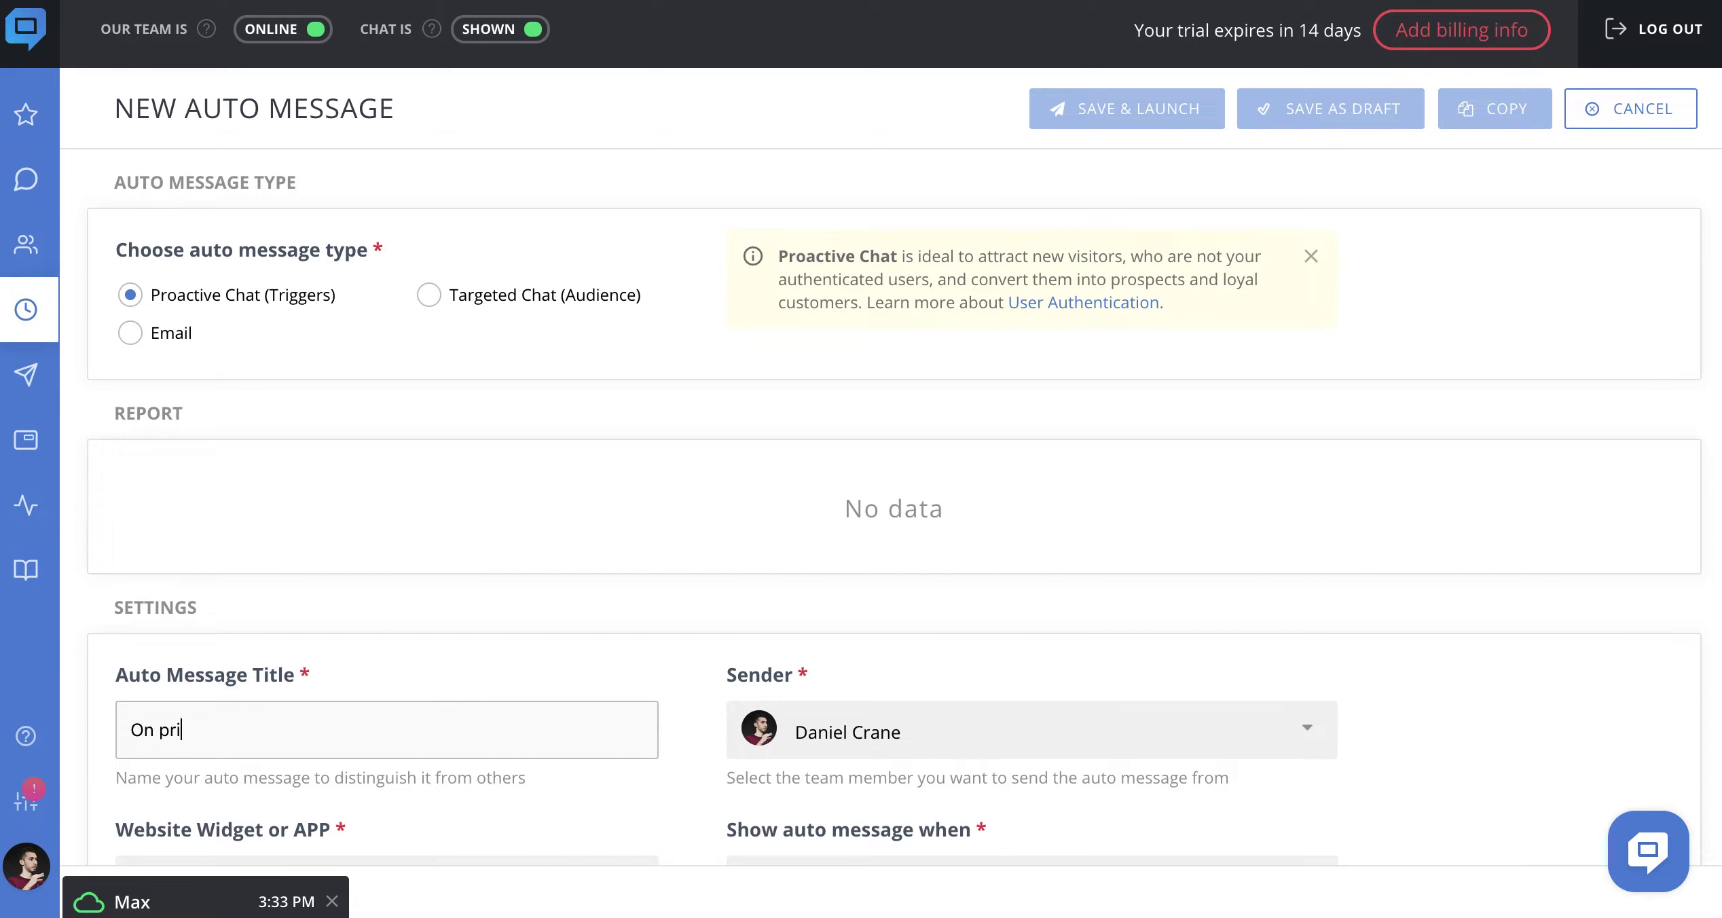
{"action": "scroll", "coordinate": [709, 742], "scroll_direction": "down", "scroll_amount": 5}
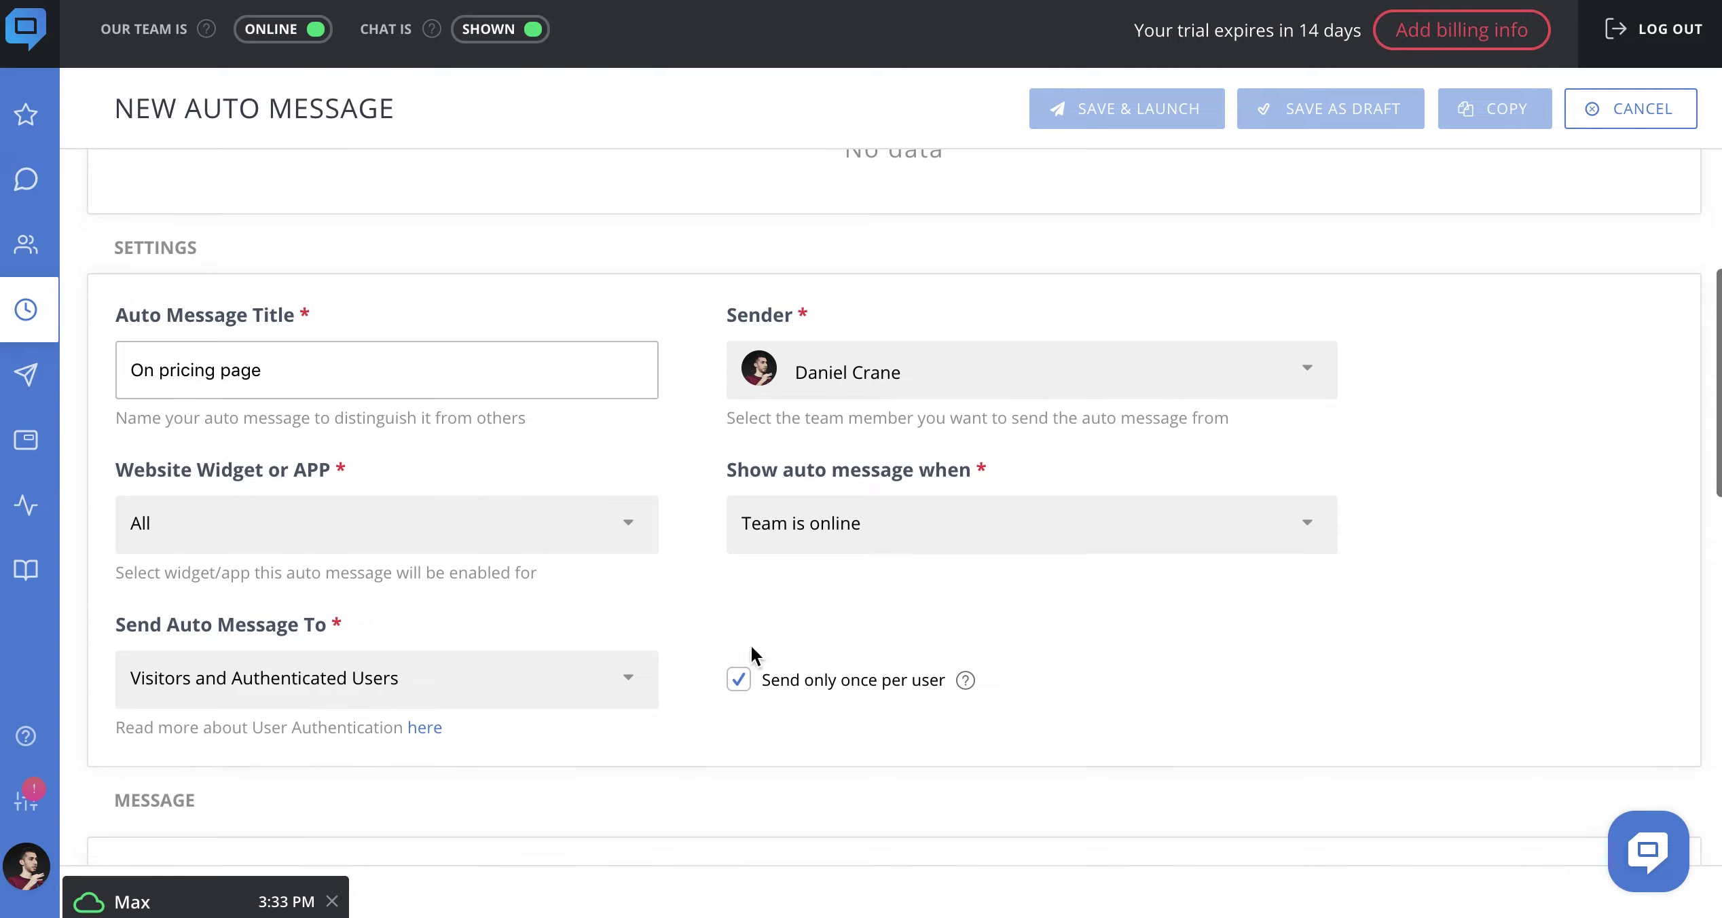
{"action": "left_click", "coordinate": [1008, 378]}
{"action": "left_click", "coordinate": [985, 440]}
{"action": "left_click", "coordinate": [615, 550]}
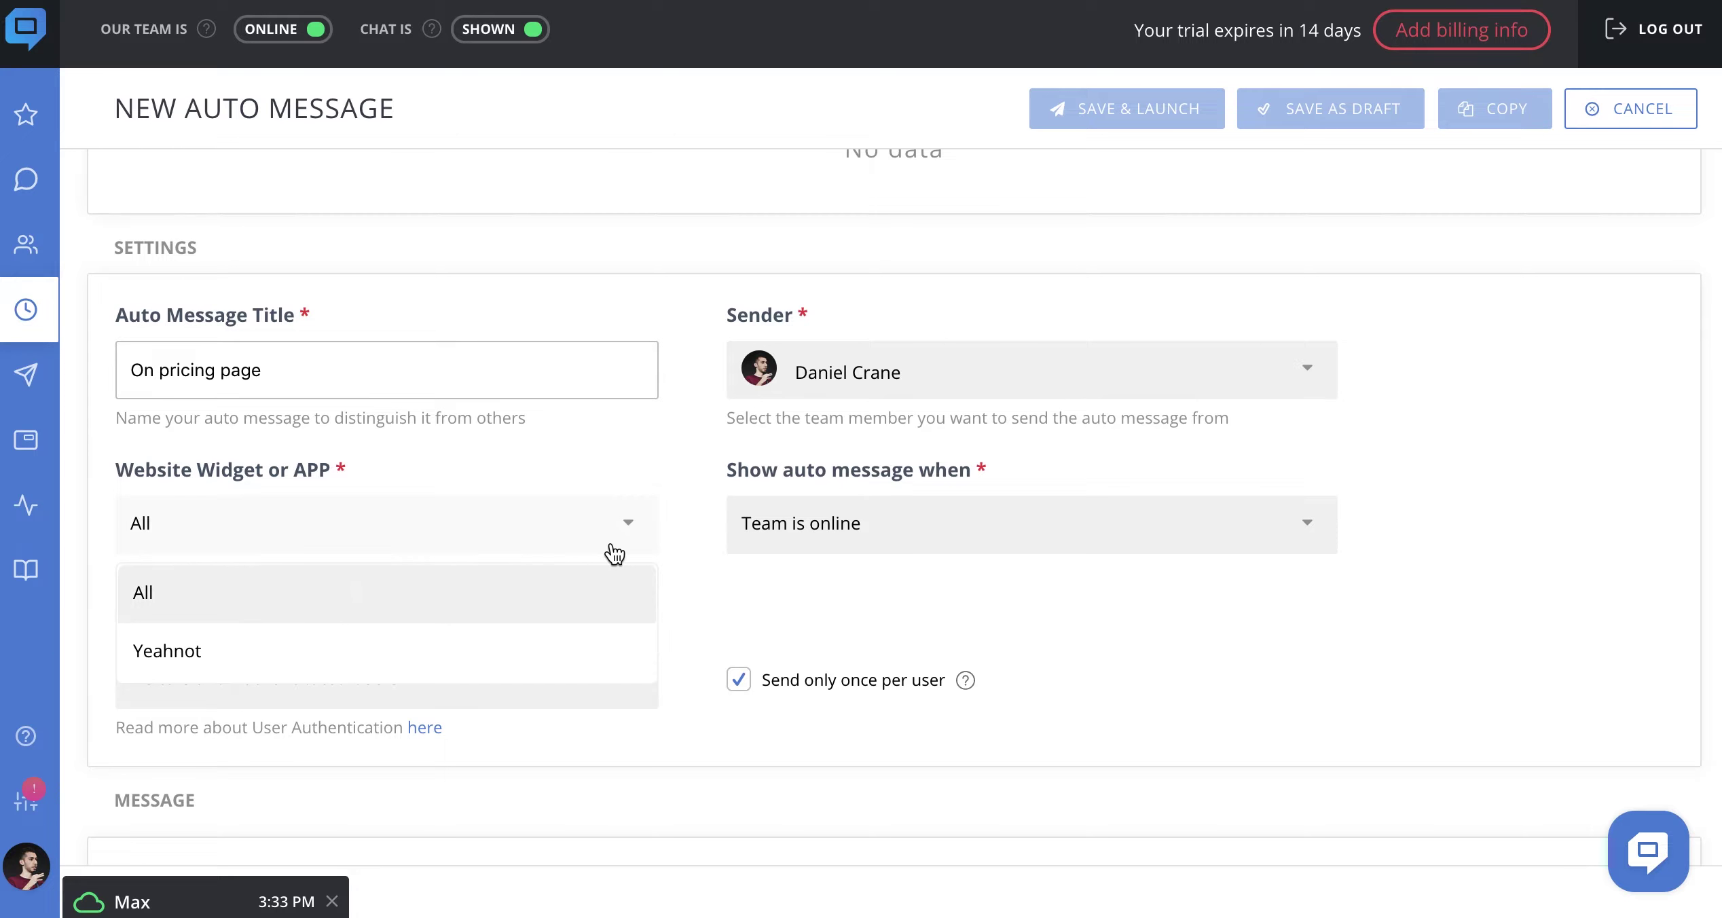
{"action": "left_click", "coordinate": [614, 551]}
{"action": "scroll", "coordinate": [709, 658], "scroll_direction": "down", "scroll_amount": 6}
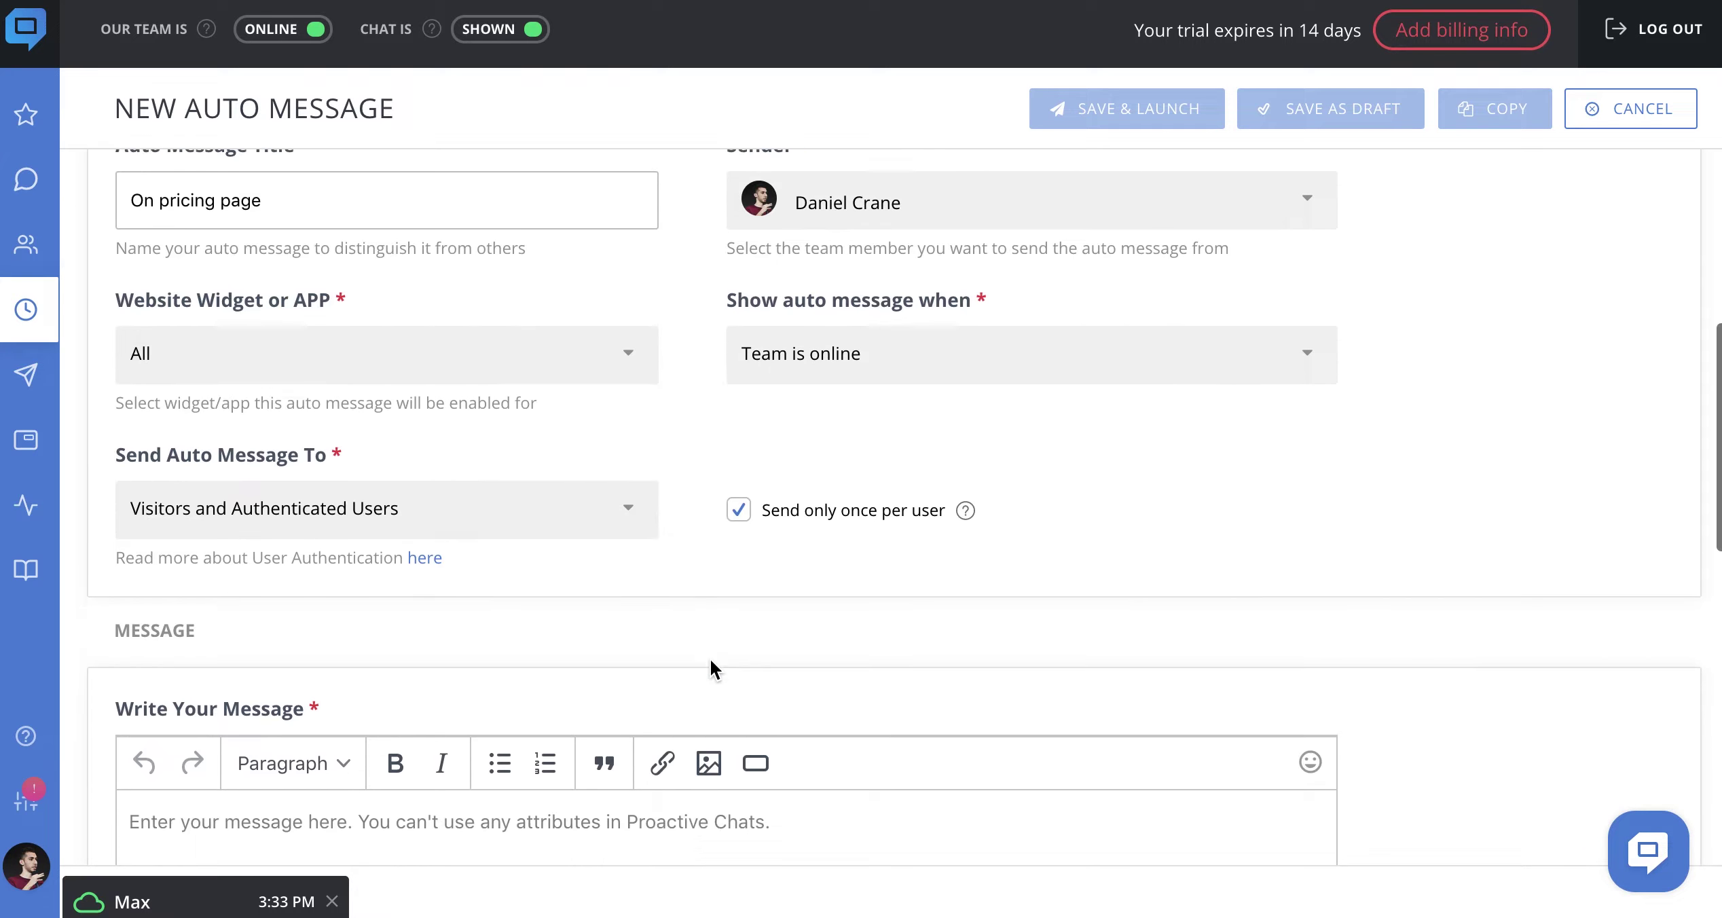
Write the message "Hey there! Any questions about our pricing? I'll be happy to help" and end it with a smiley emoji
{"action": "left_click", "coordinate": [609, 576]}
{"action": "type", "text": "Hey there! Any questions"}
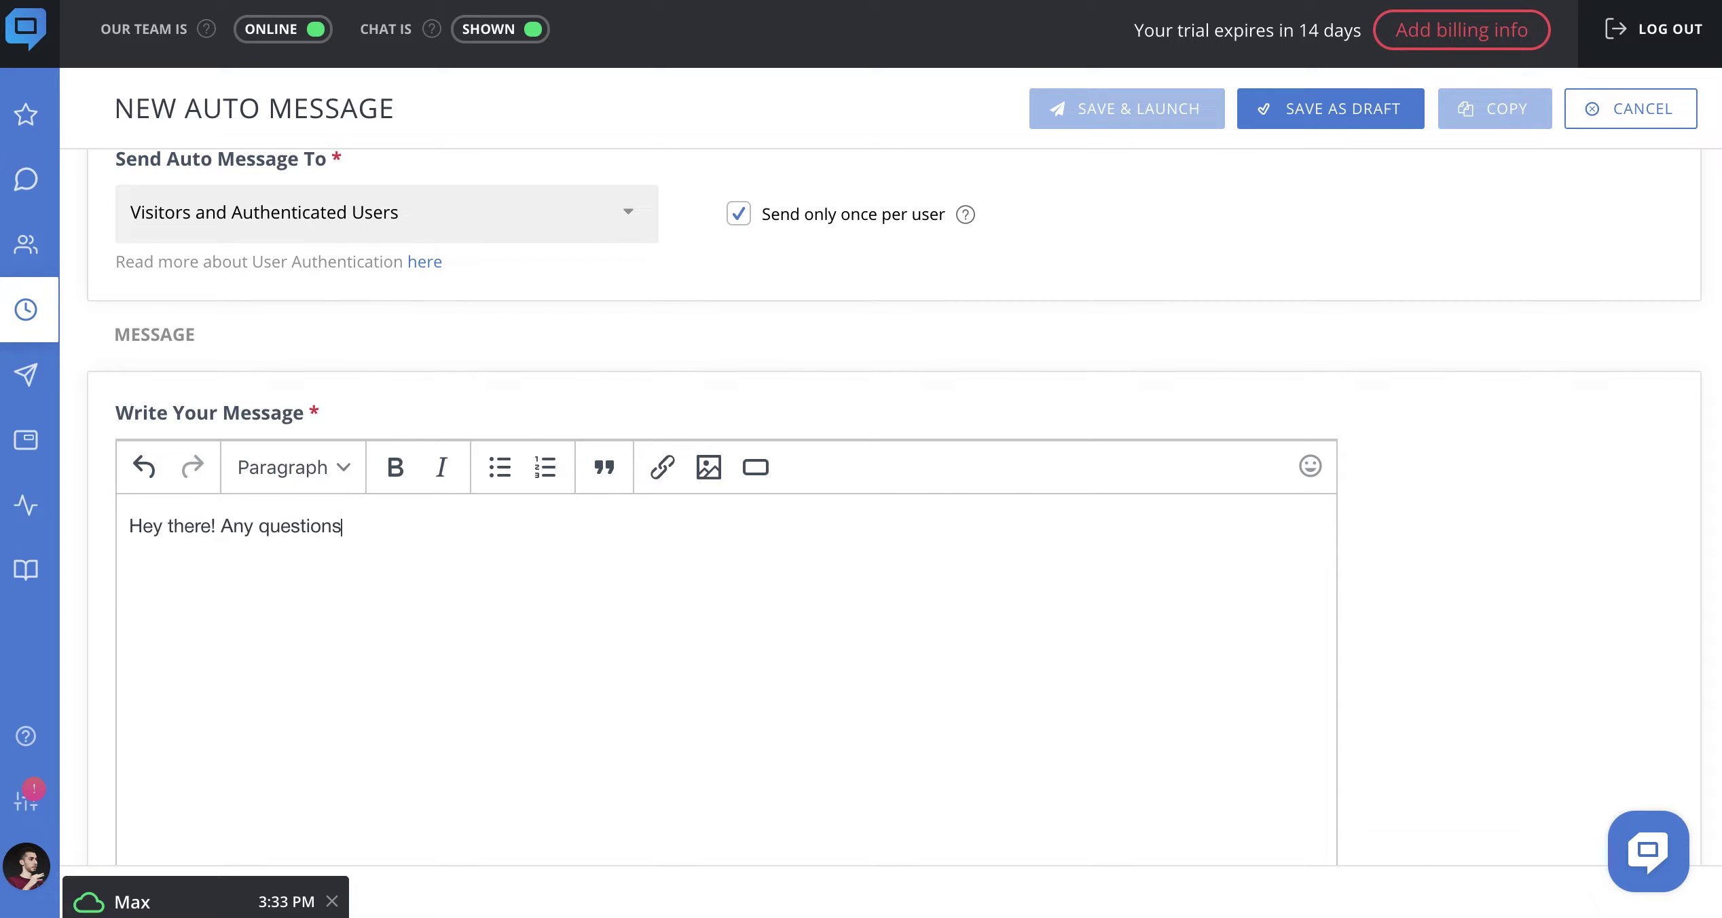
{"action": "type", "text": " about our pricing? I'll be happy to help"}
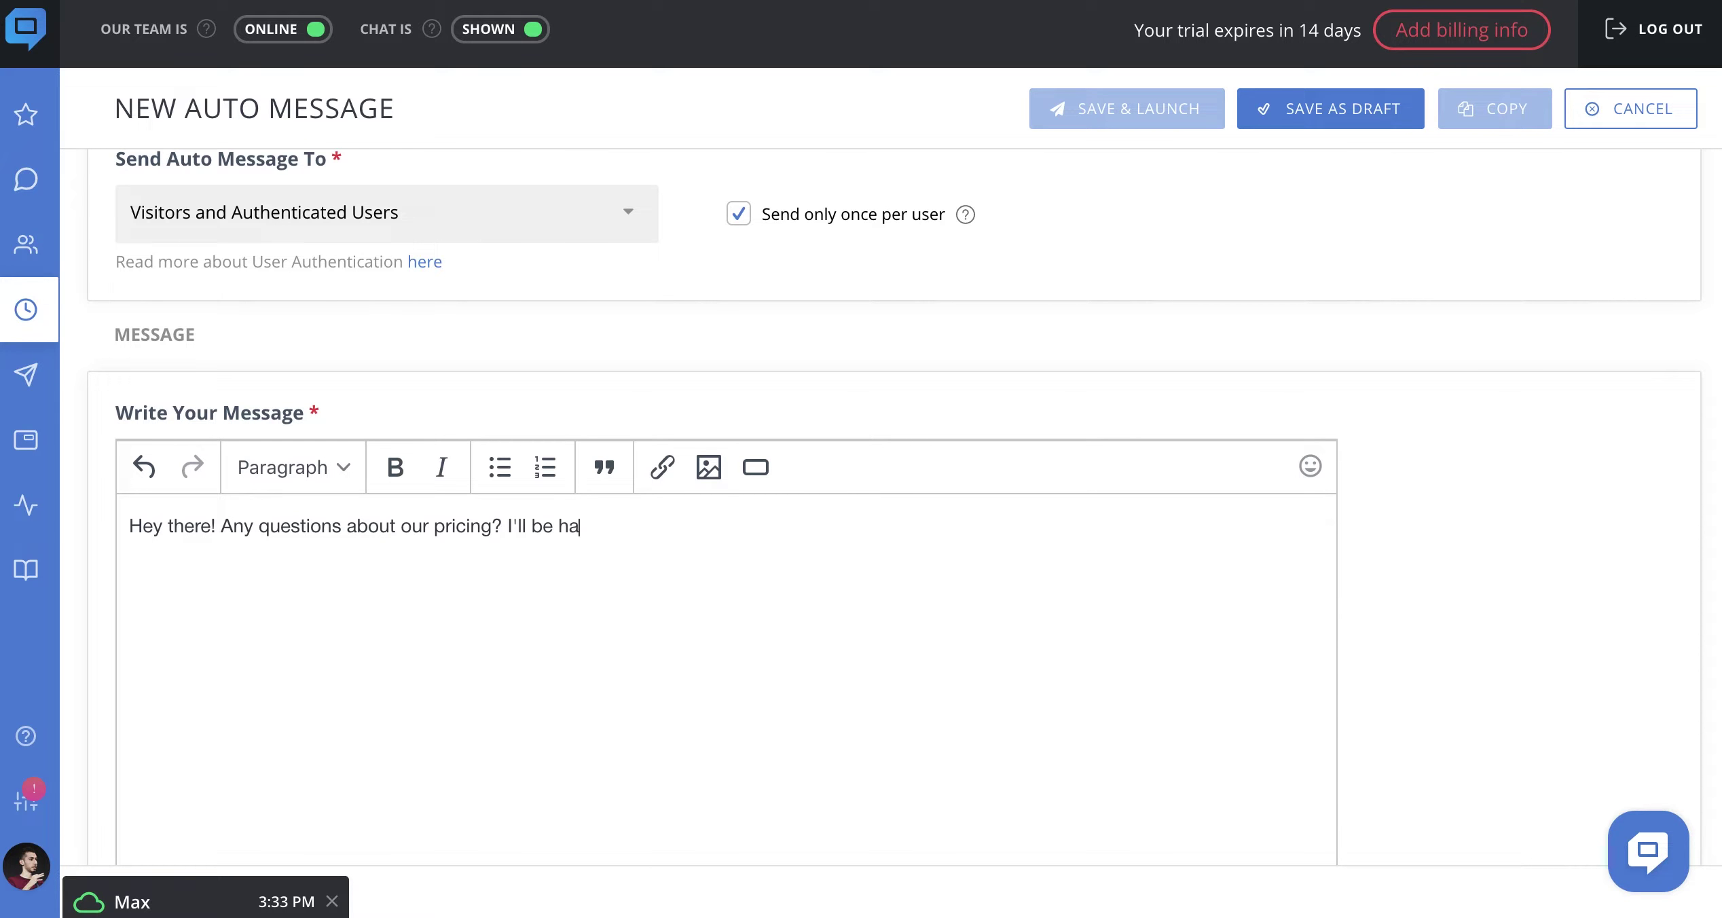
{"action": "left_click", "coordinate": [1309, 467]}
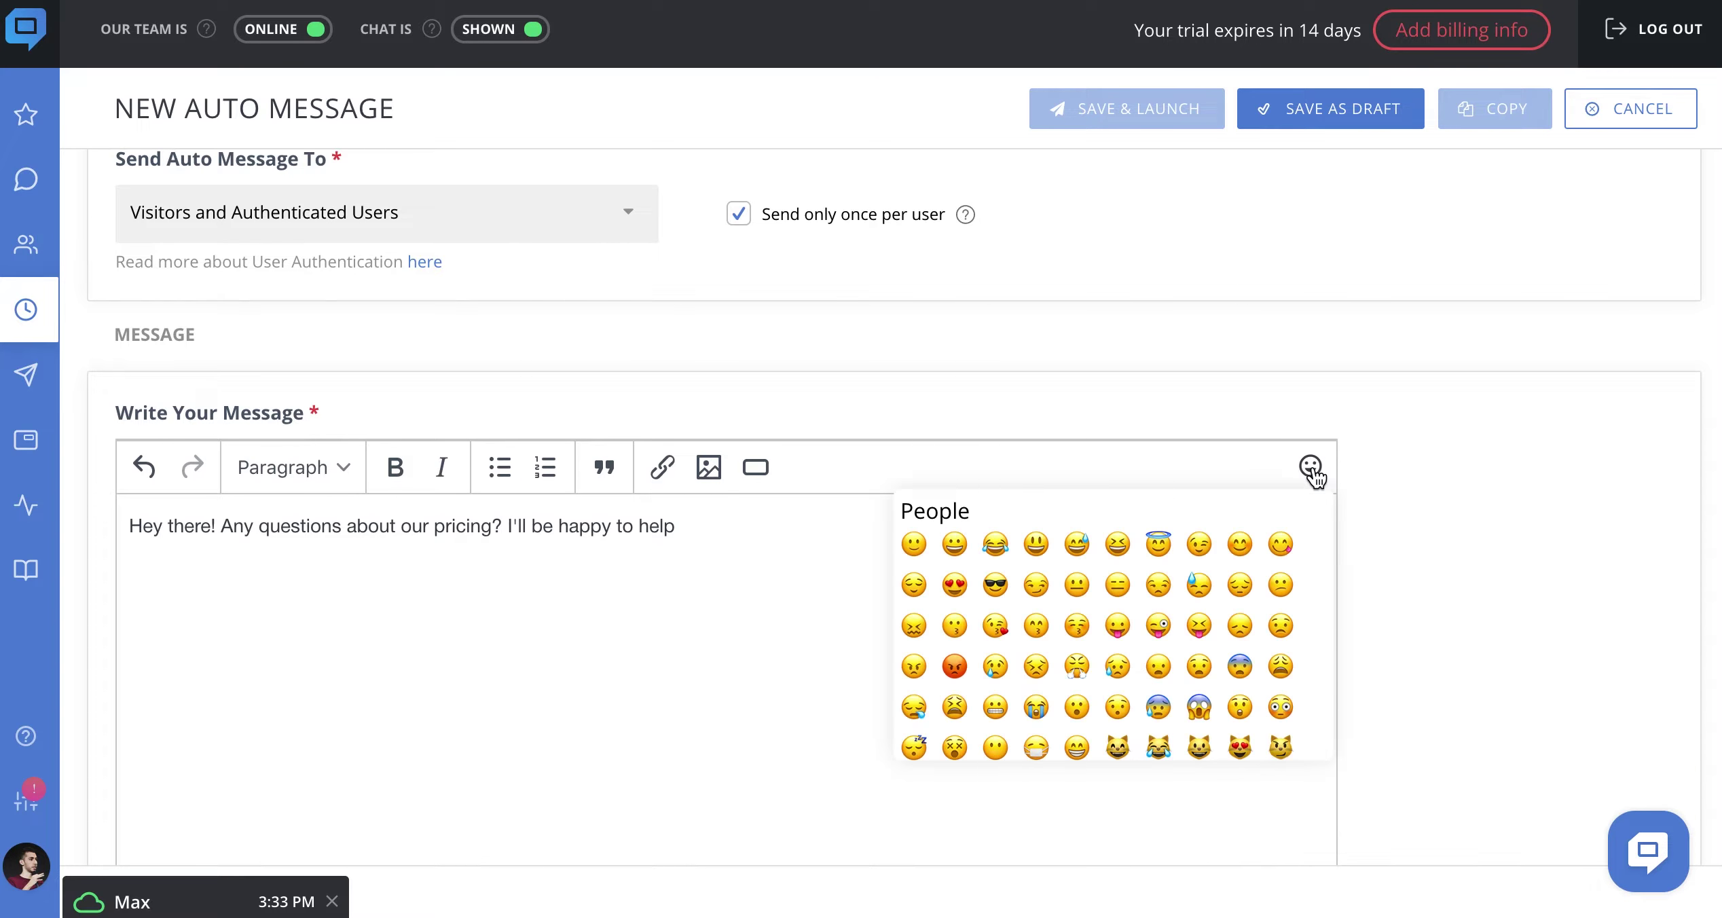
{"action": "left_click", "coordinate": [916, 547]}
{"action": "scroll", "coordinate": [966, 608], "scroll_direction": "down", "scroll_amount": 10}
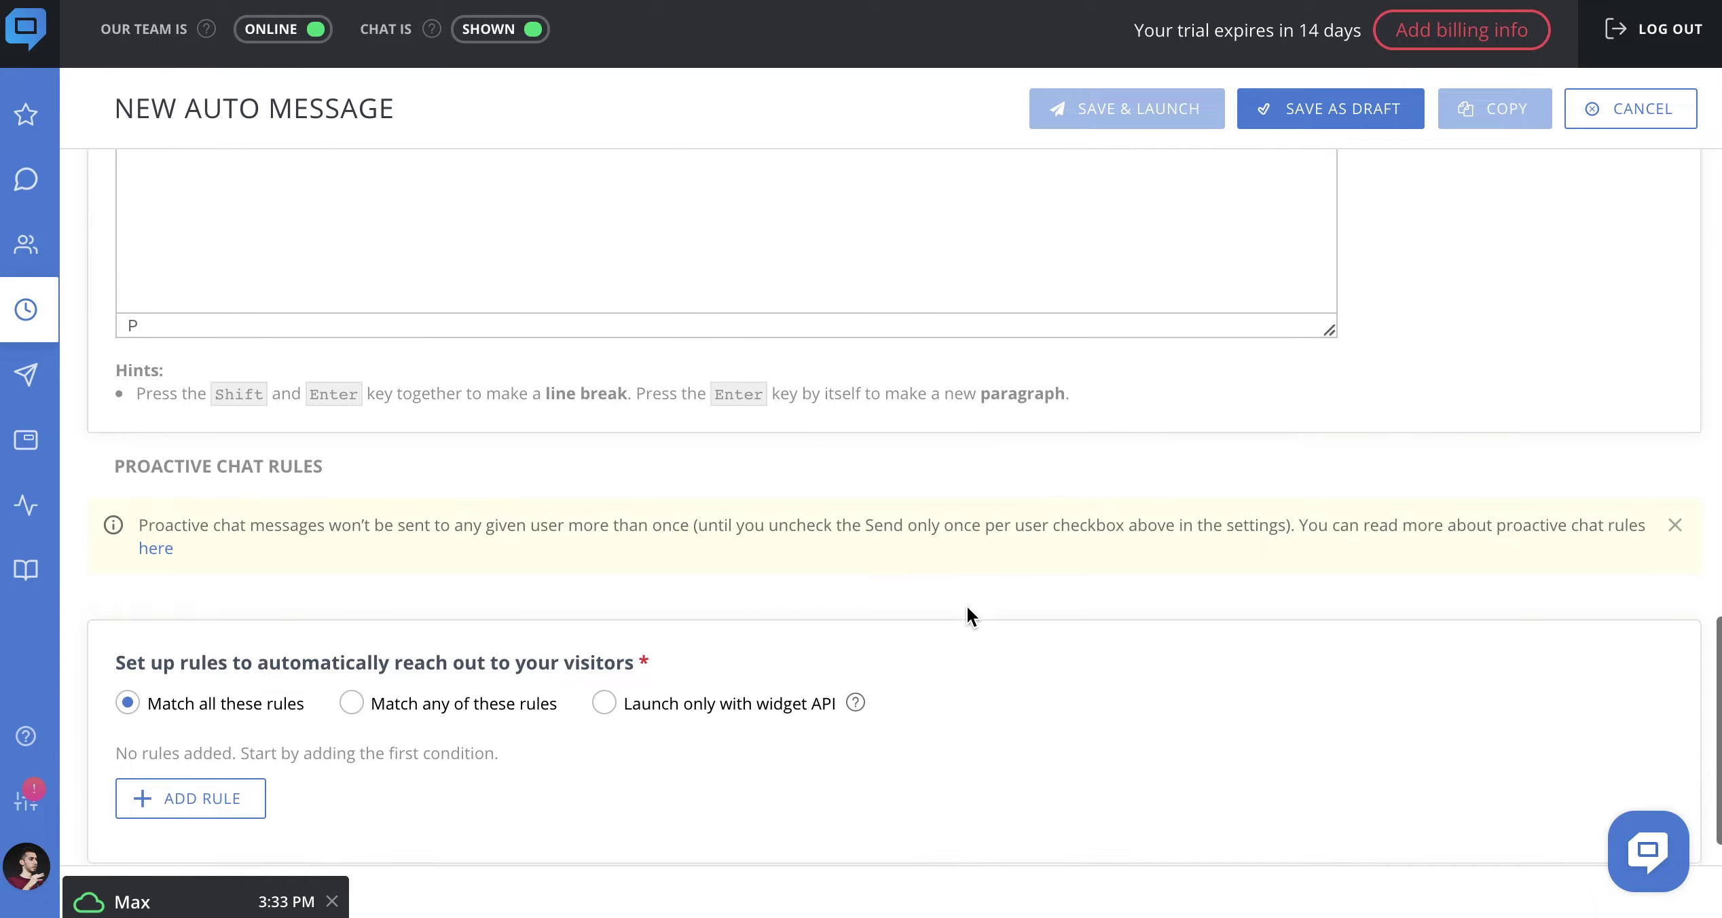
{"action": "left_click", "coordinate": [227, 747]}
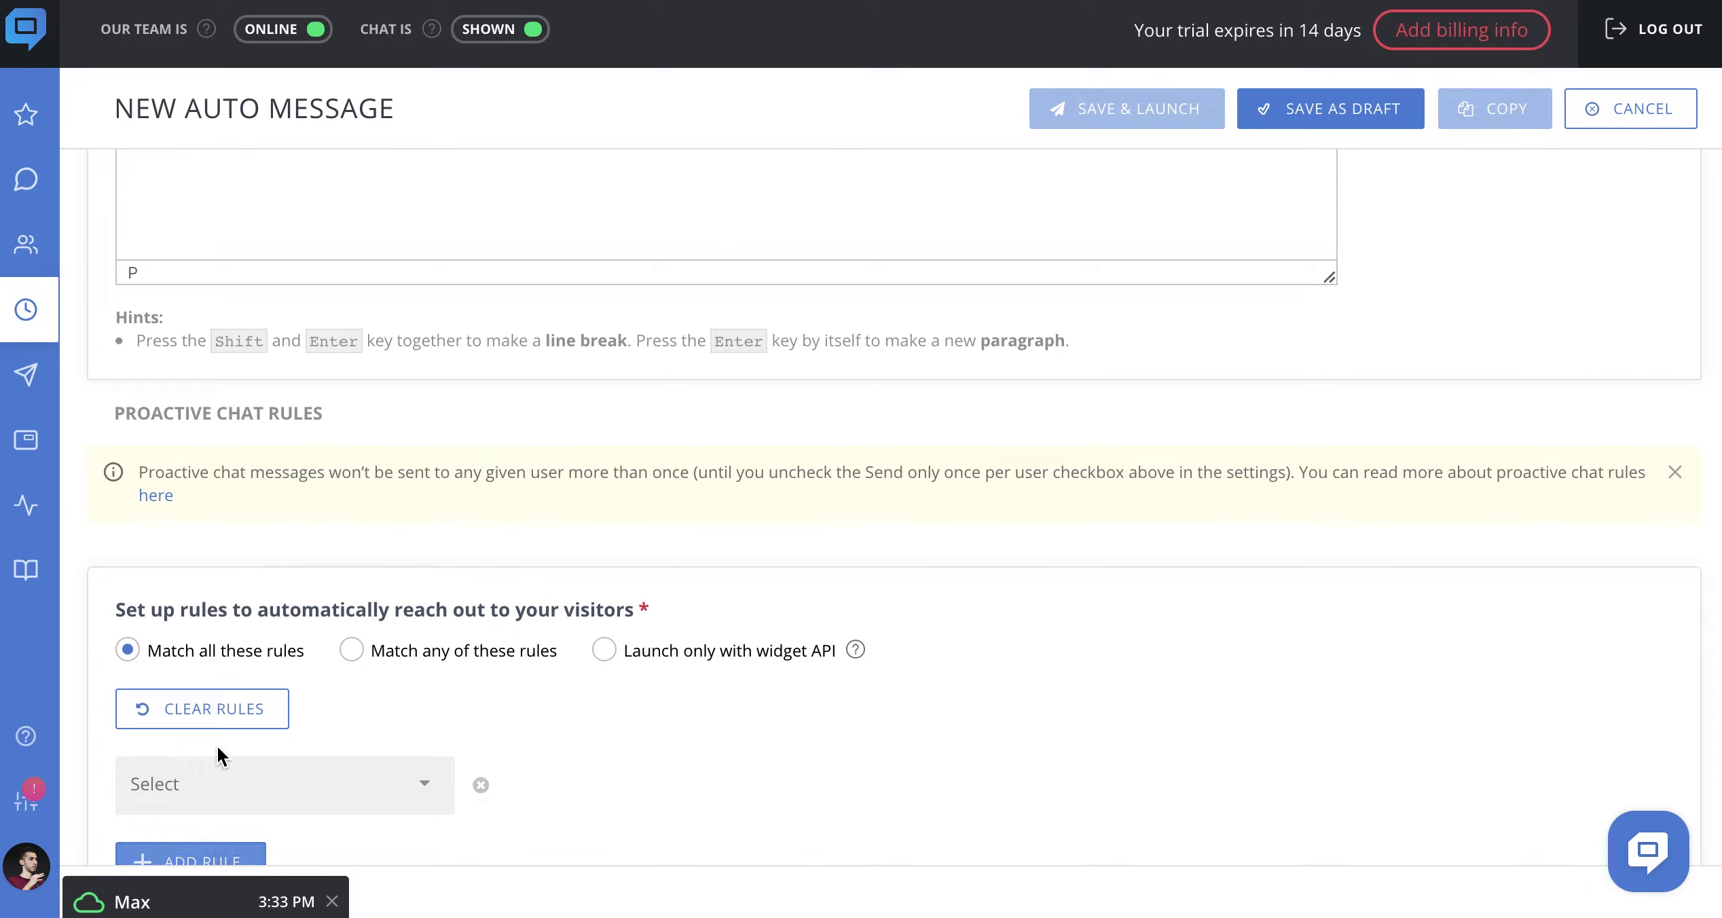
{"action": "scroll", "coordinate": [425, 706], "scroll_direction": "down", "scroll_amount": 2}
{"action": "left_click", "coordinate": [422, 703]}
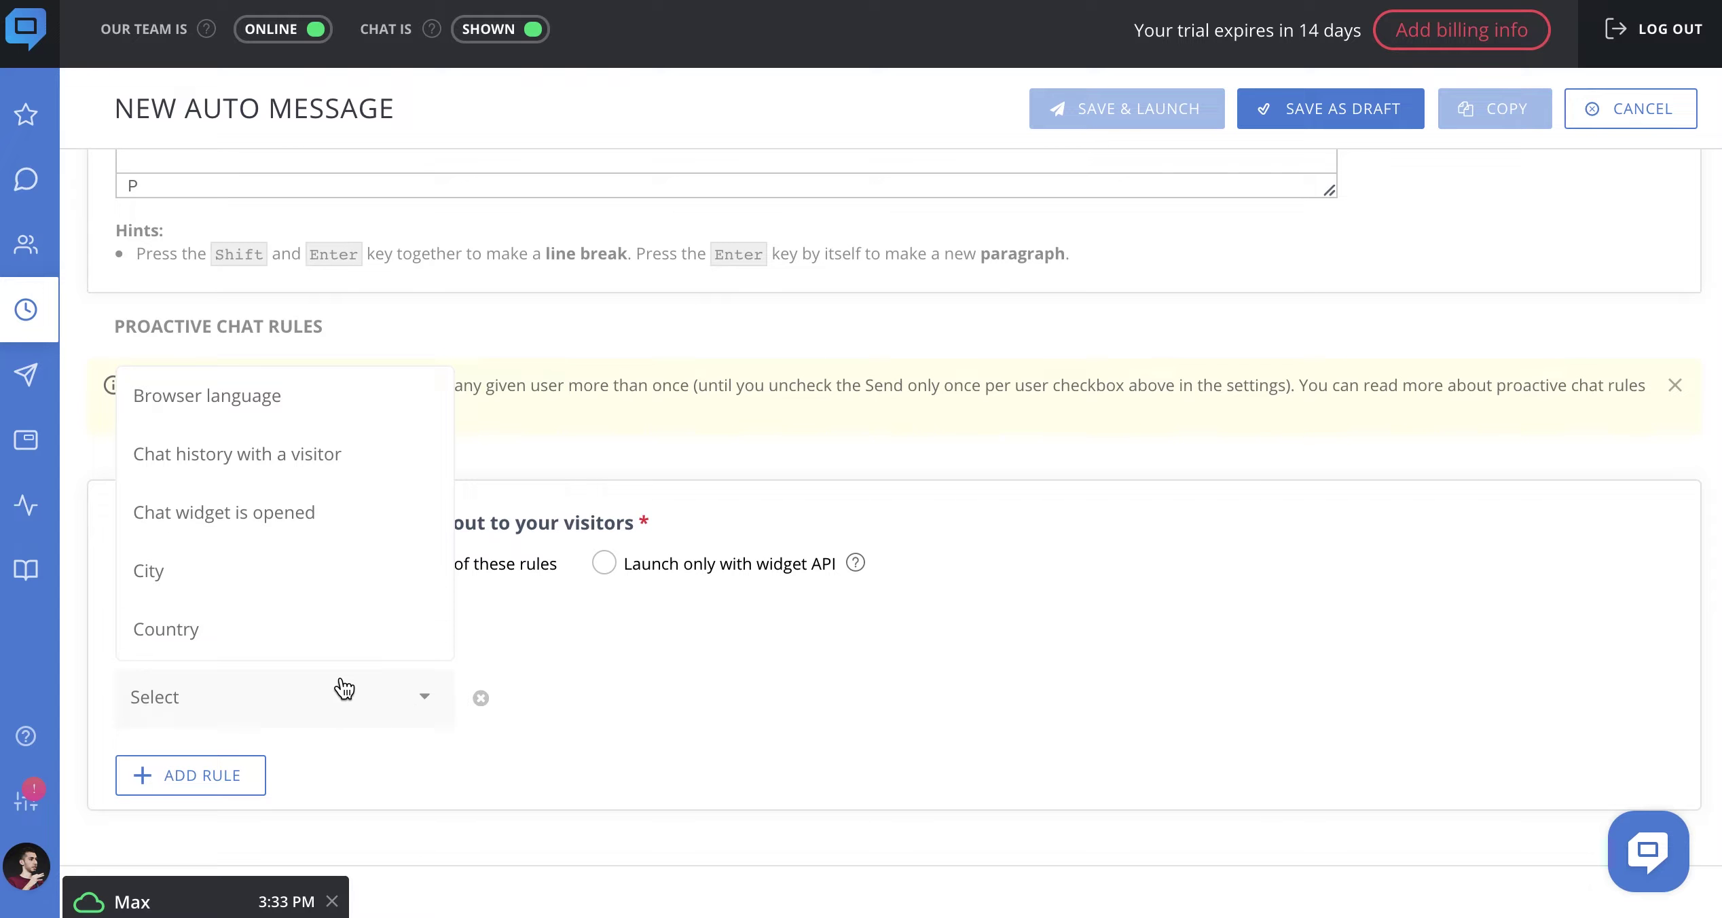
{"action": "scroll", "coordinate": [325, 624], "scroll_direction": "down", "scroll_amount": 3}
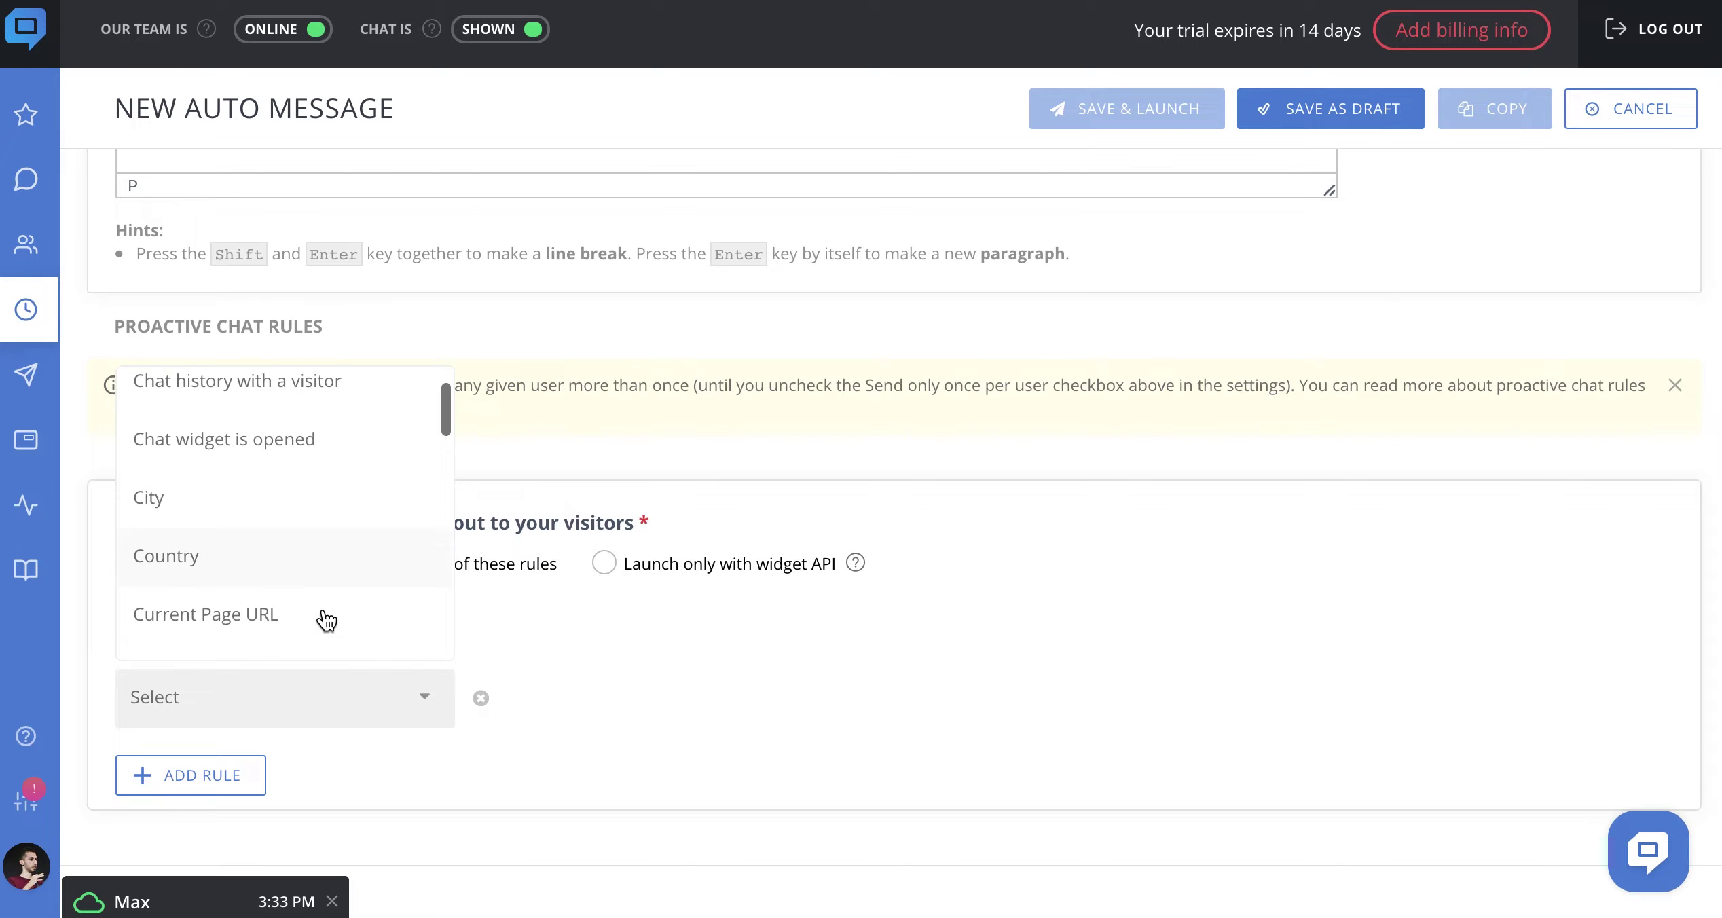
{"action": "left_click", "coordinate": [342, 538]}
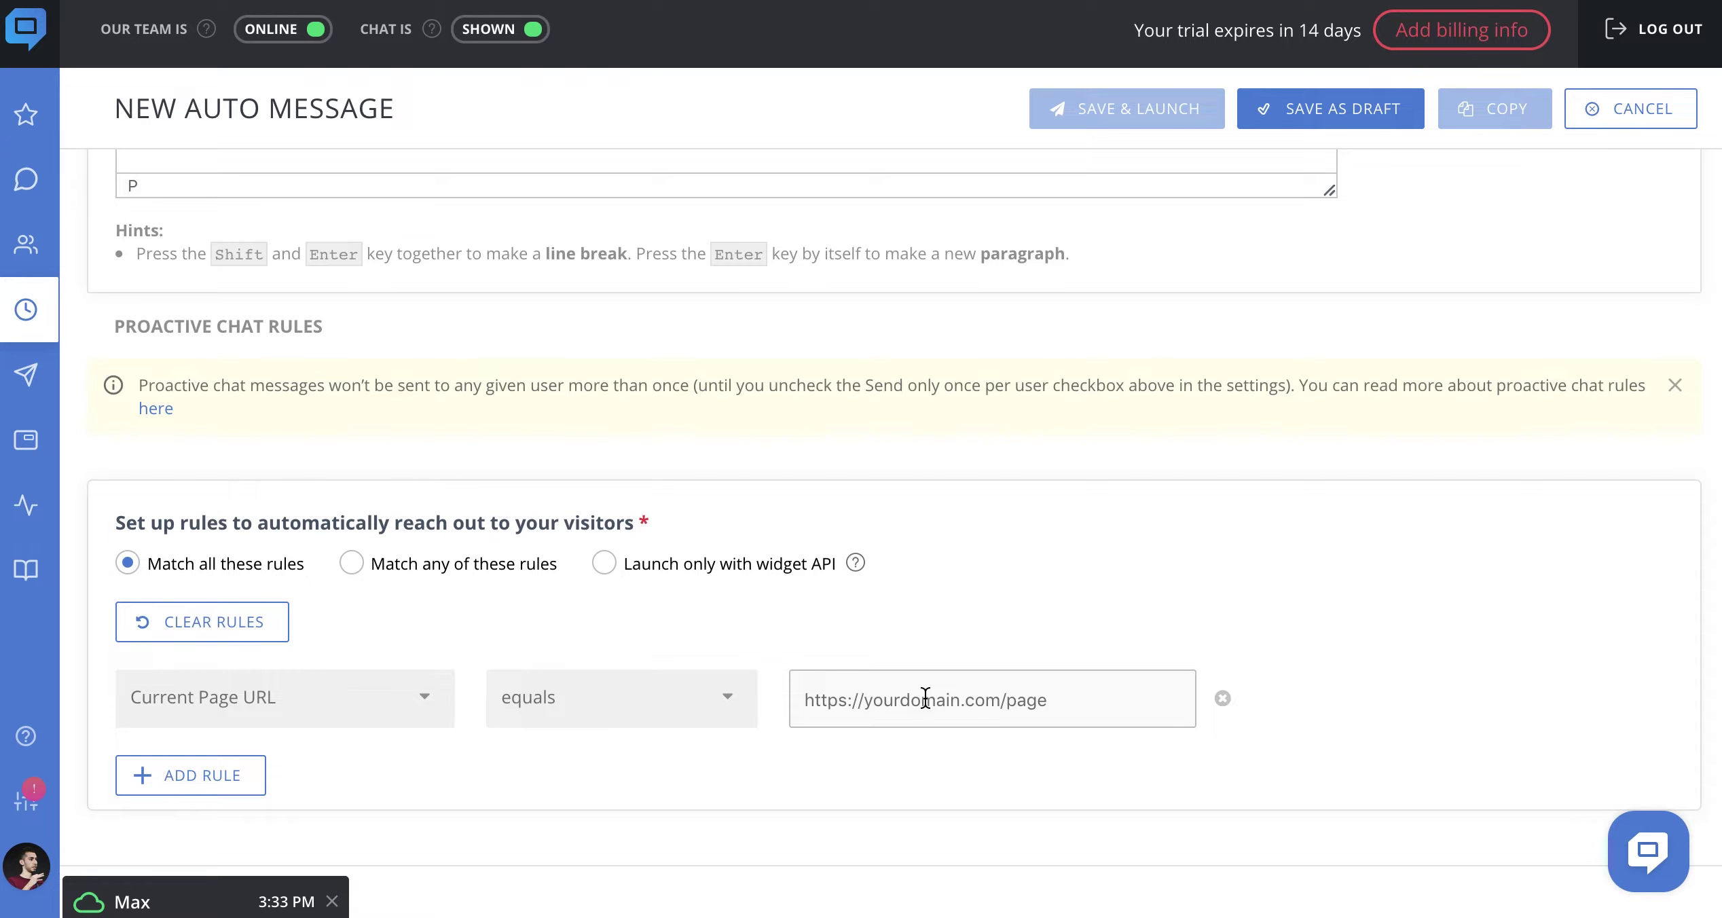
{"action": "type", "text": "https://yeahnot.carrd.co/pricing"}
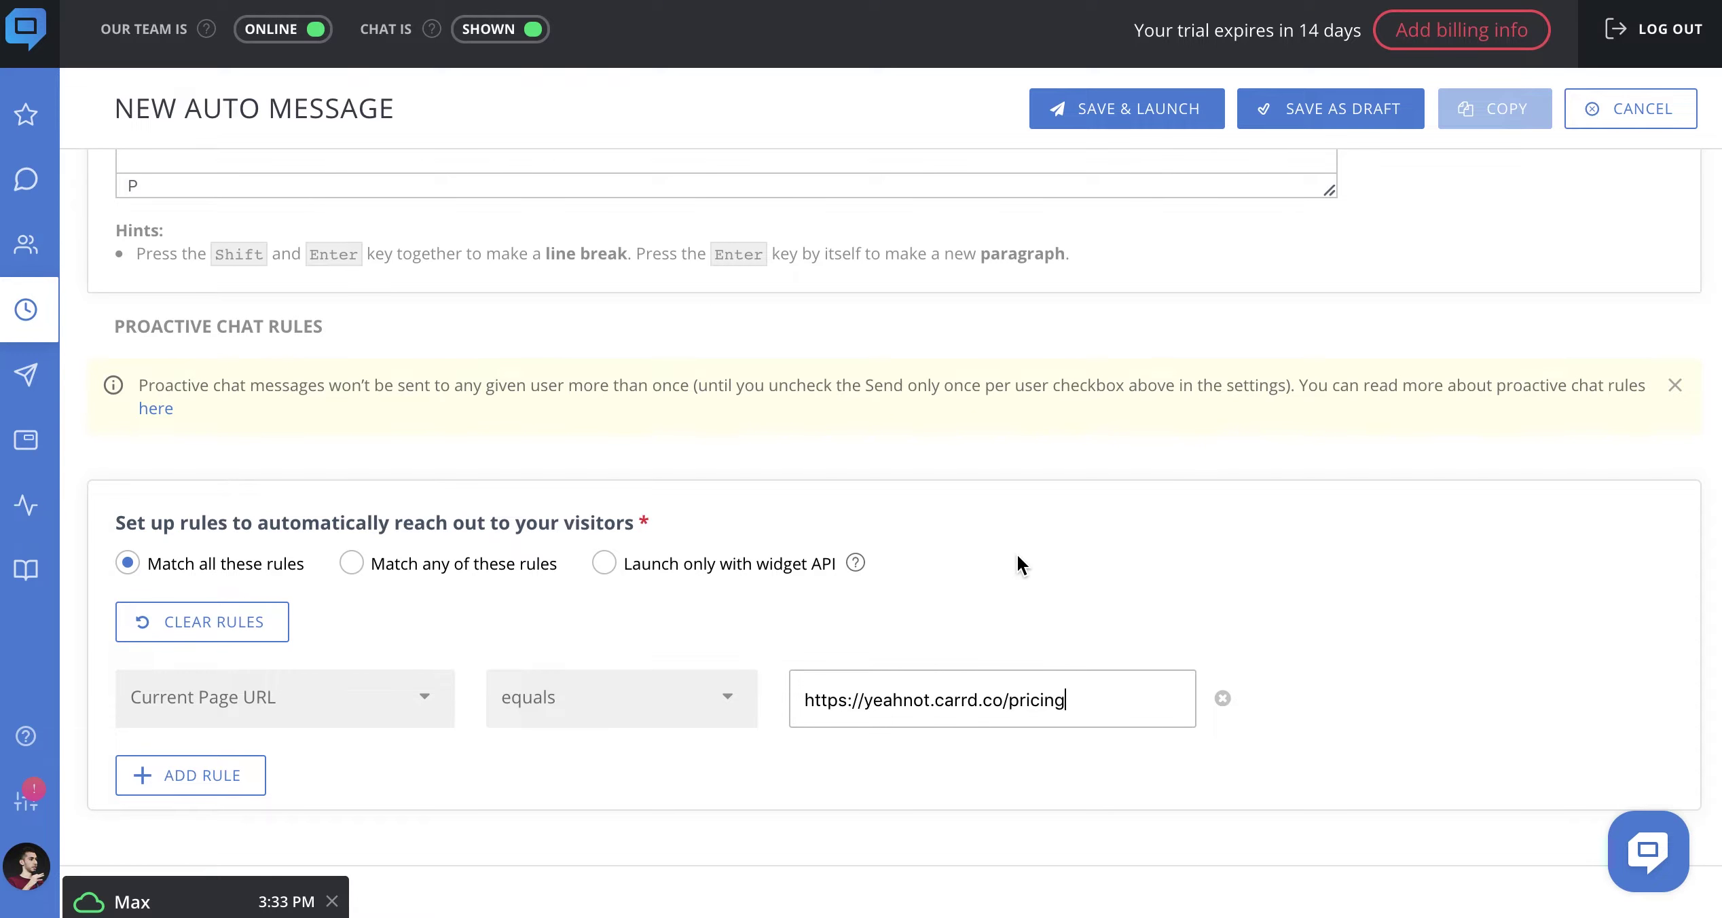
Add a second rule that Time on page is greater than 7, and save and launch the auto message
{"action": "left_click", "coordinate": [248, 781]}
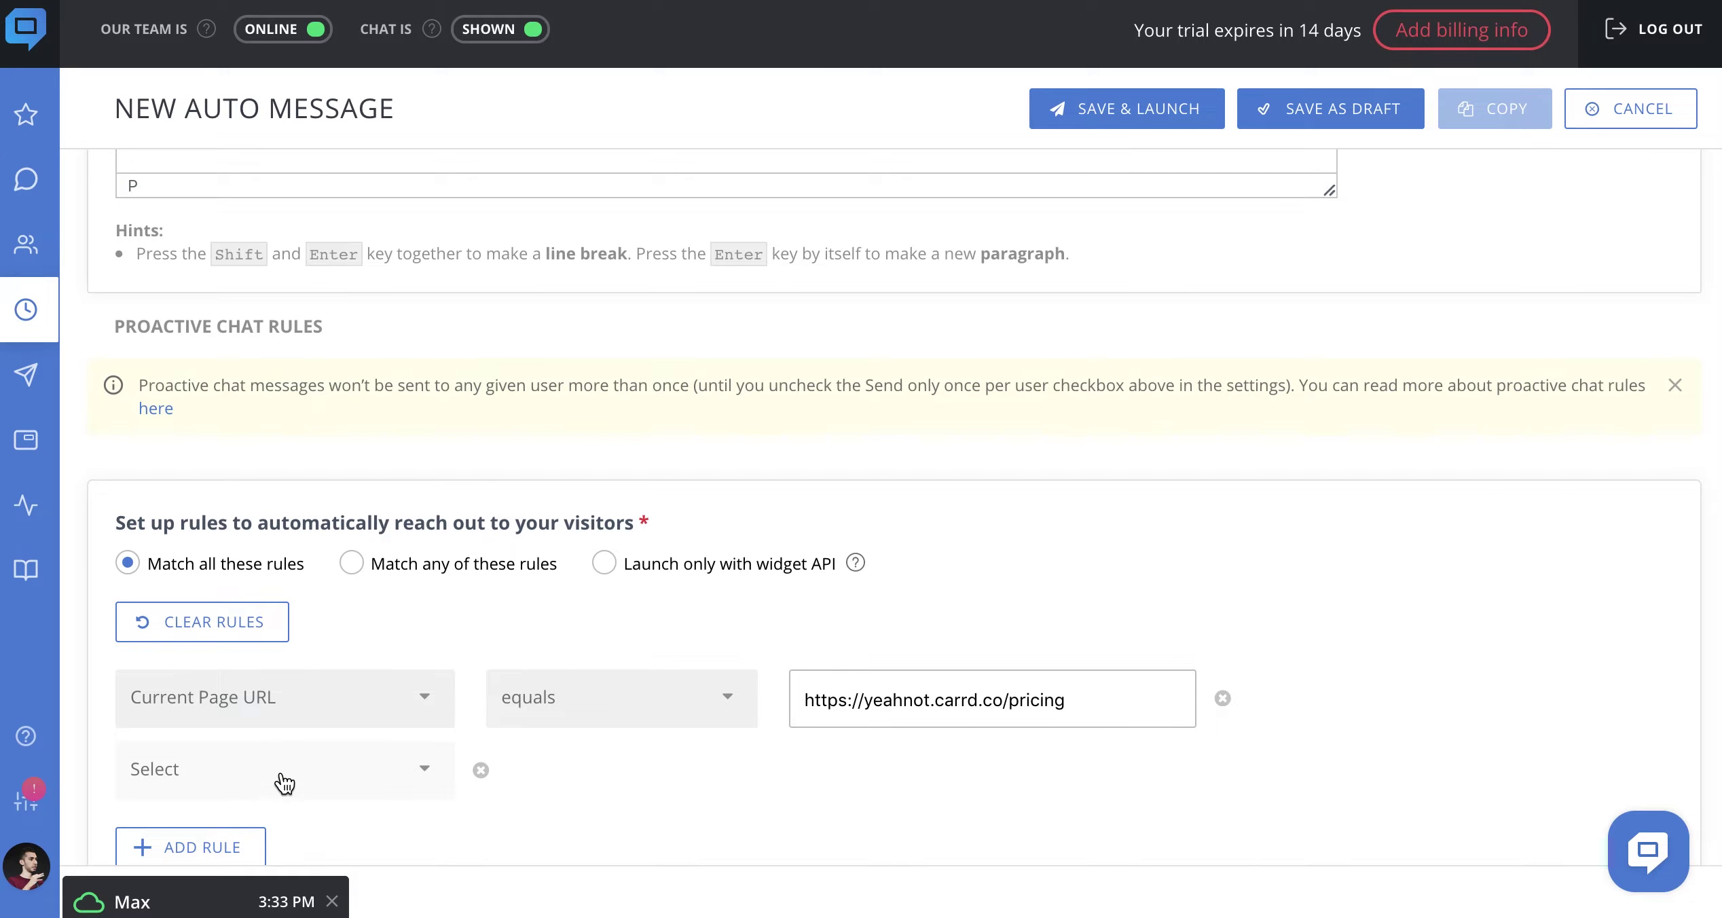
{"action": "left_click", "coordinate": [291, 777]}
{"action": "scroll", "coordinate": [299, 680], "scroll_direction": "down", "scroll_amount": 10}
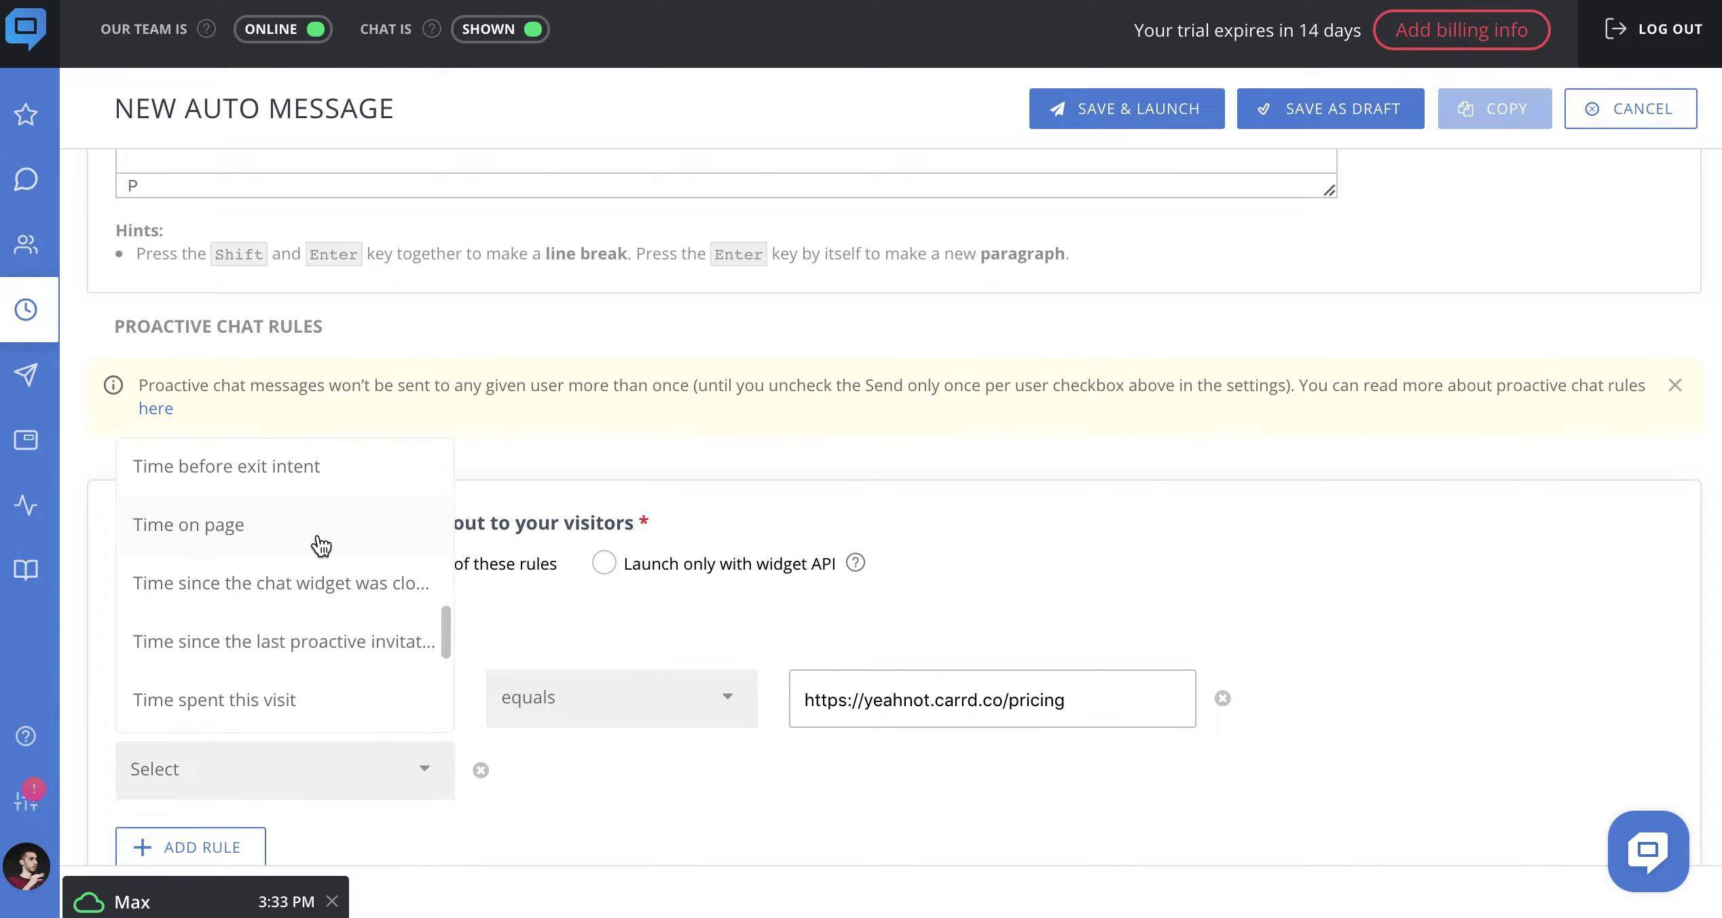
{"action": "left_click", "coordinate": [319, 540]}
{"action": "type", "text": "7"}
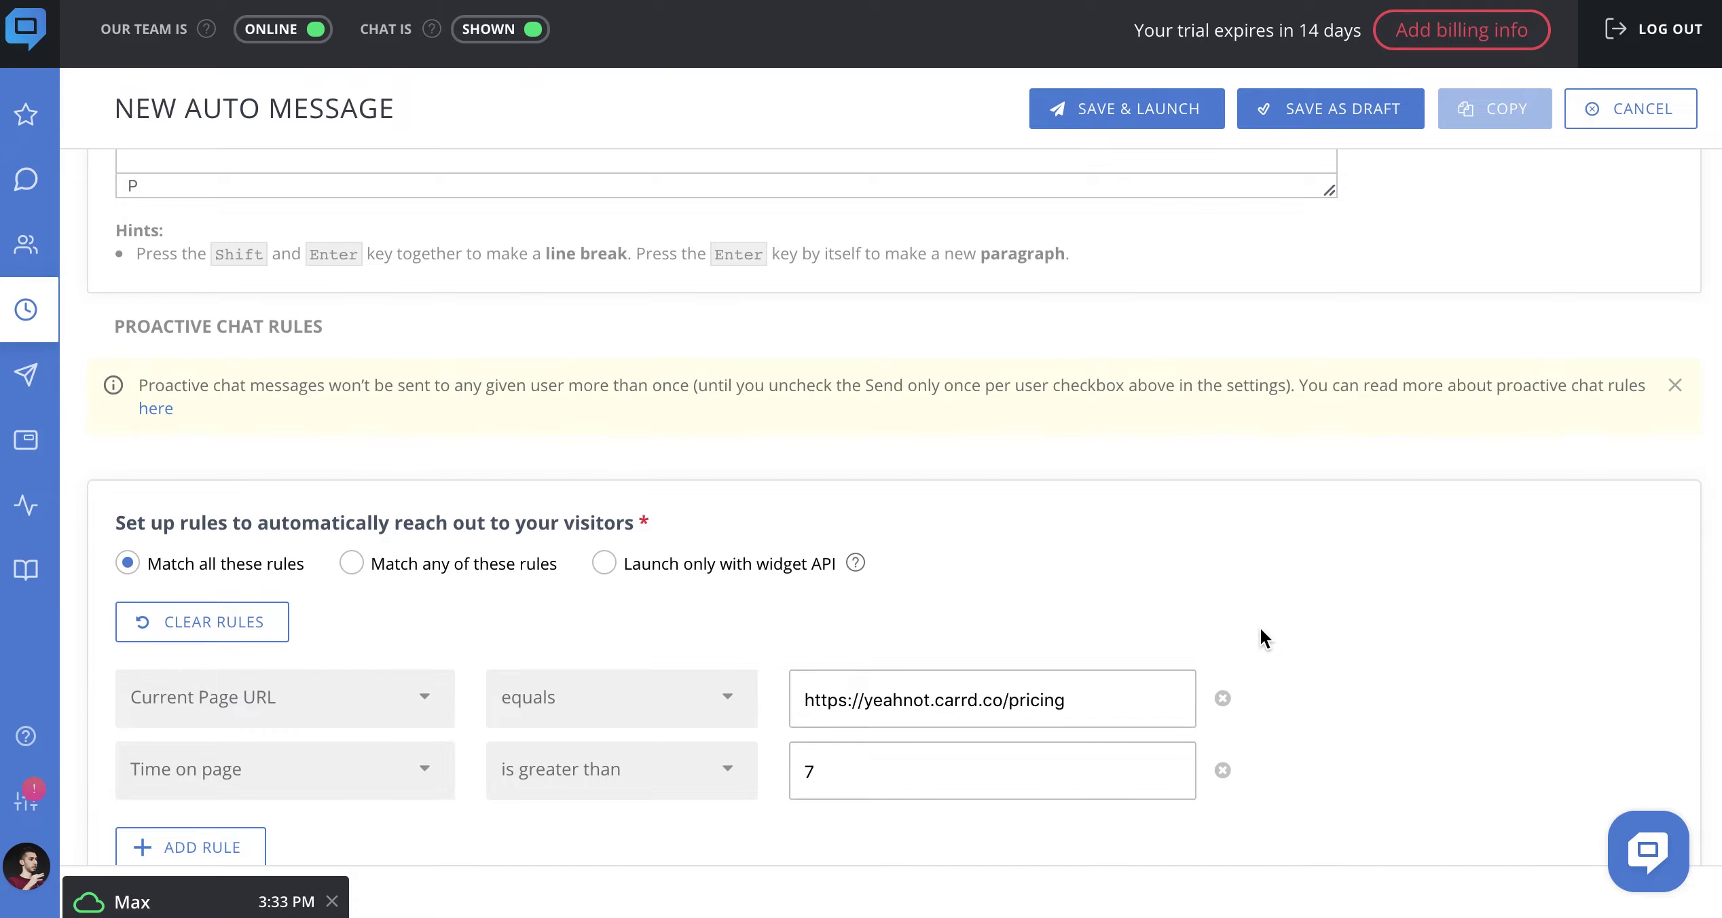
{"action": "scroll", "coordinate": [1260, 628], "scroll_direction": "up", "scroll_amount": 15}
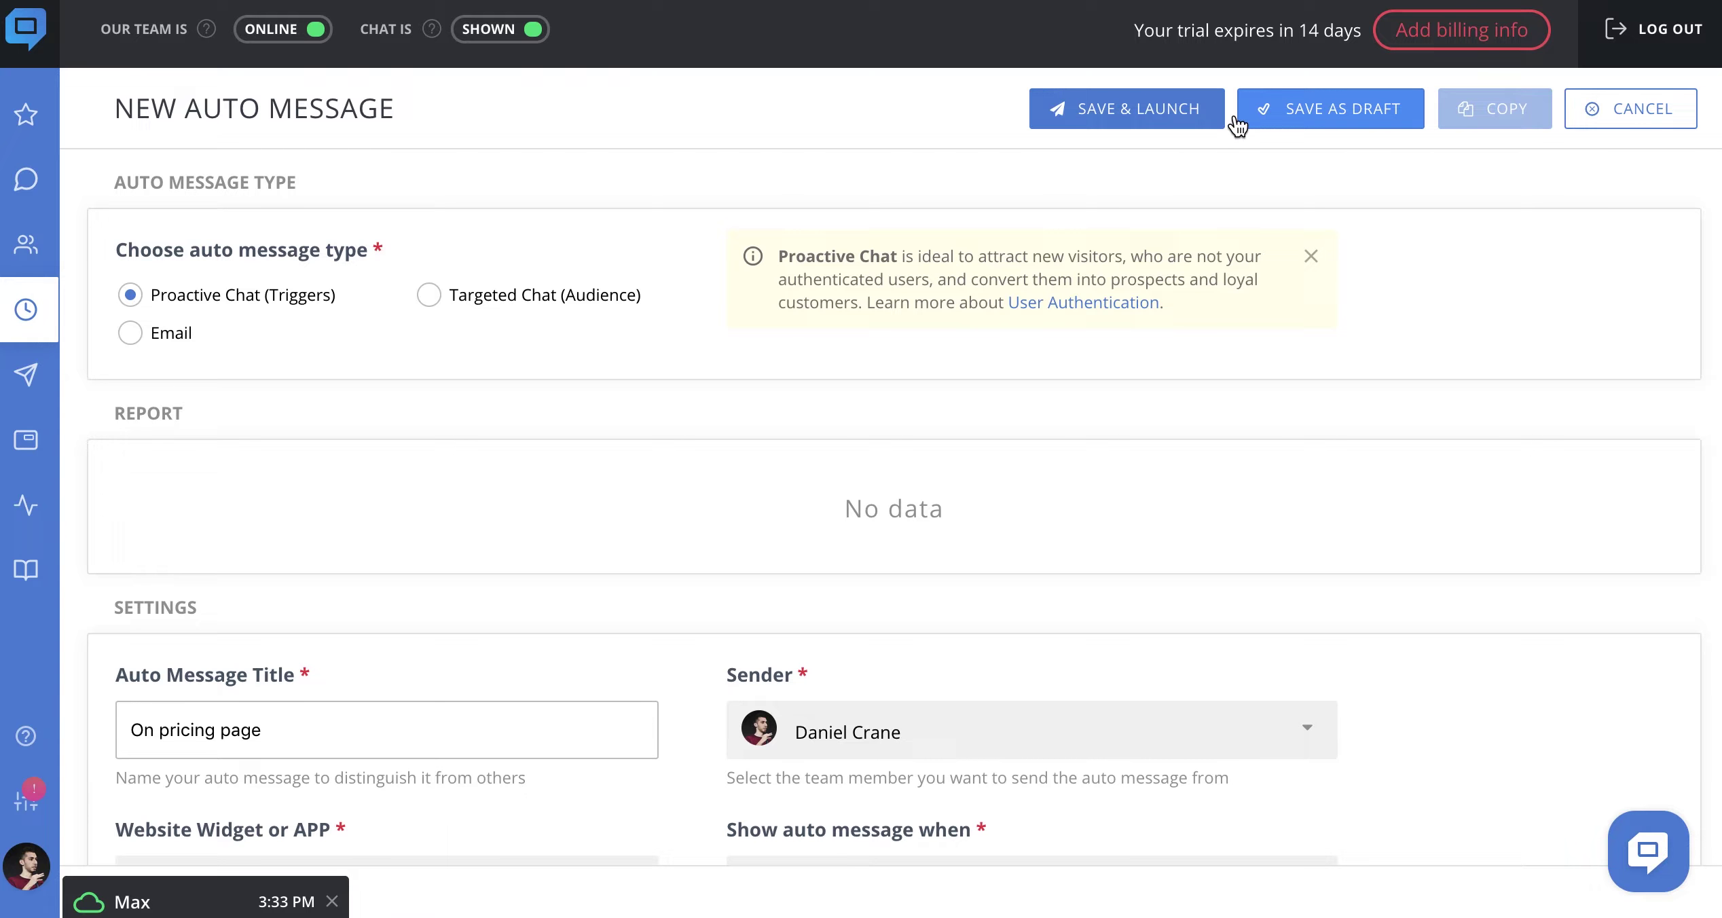
{"action": "left_click", "coordinate": [1094, 122]}
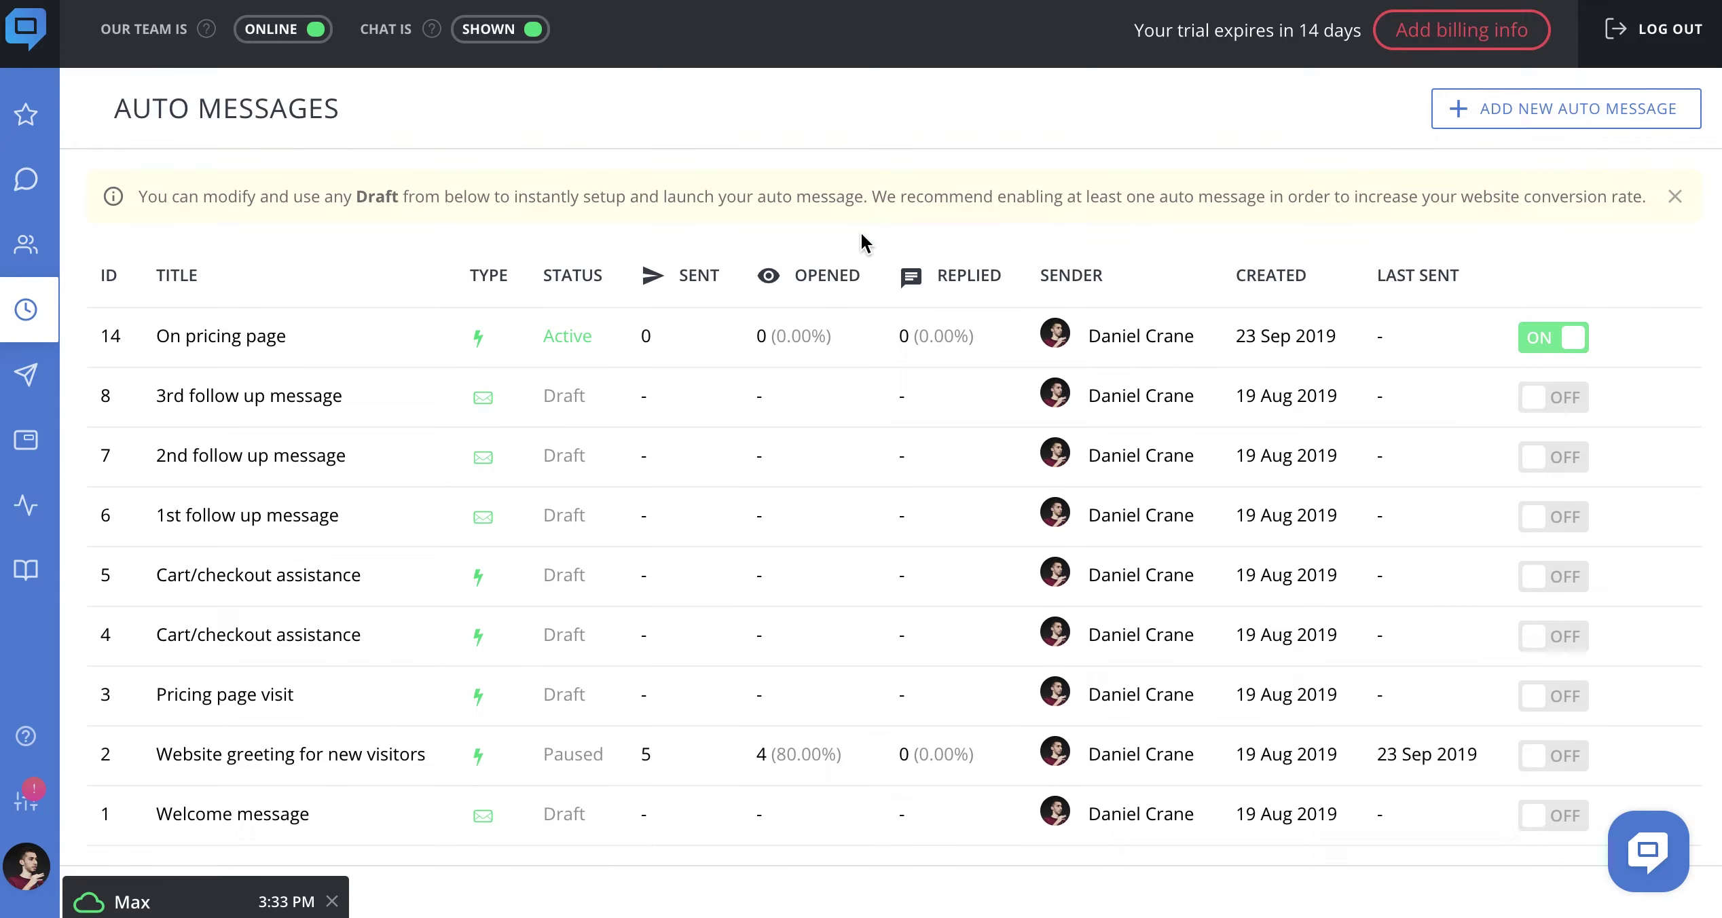
Start a new manual message and compare the Chat and Email message types, keeping Email selected
{"action": "left_click", "coordinate": [46, 397]}
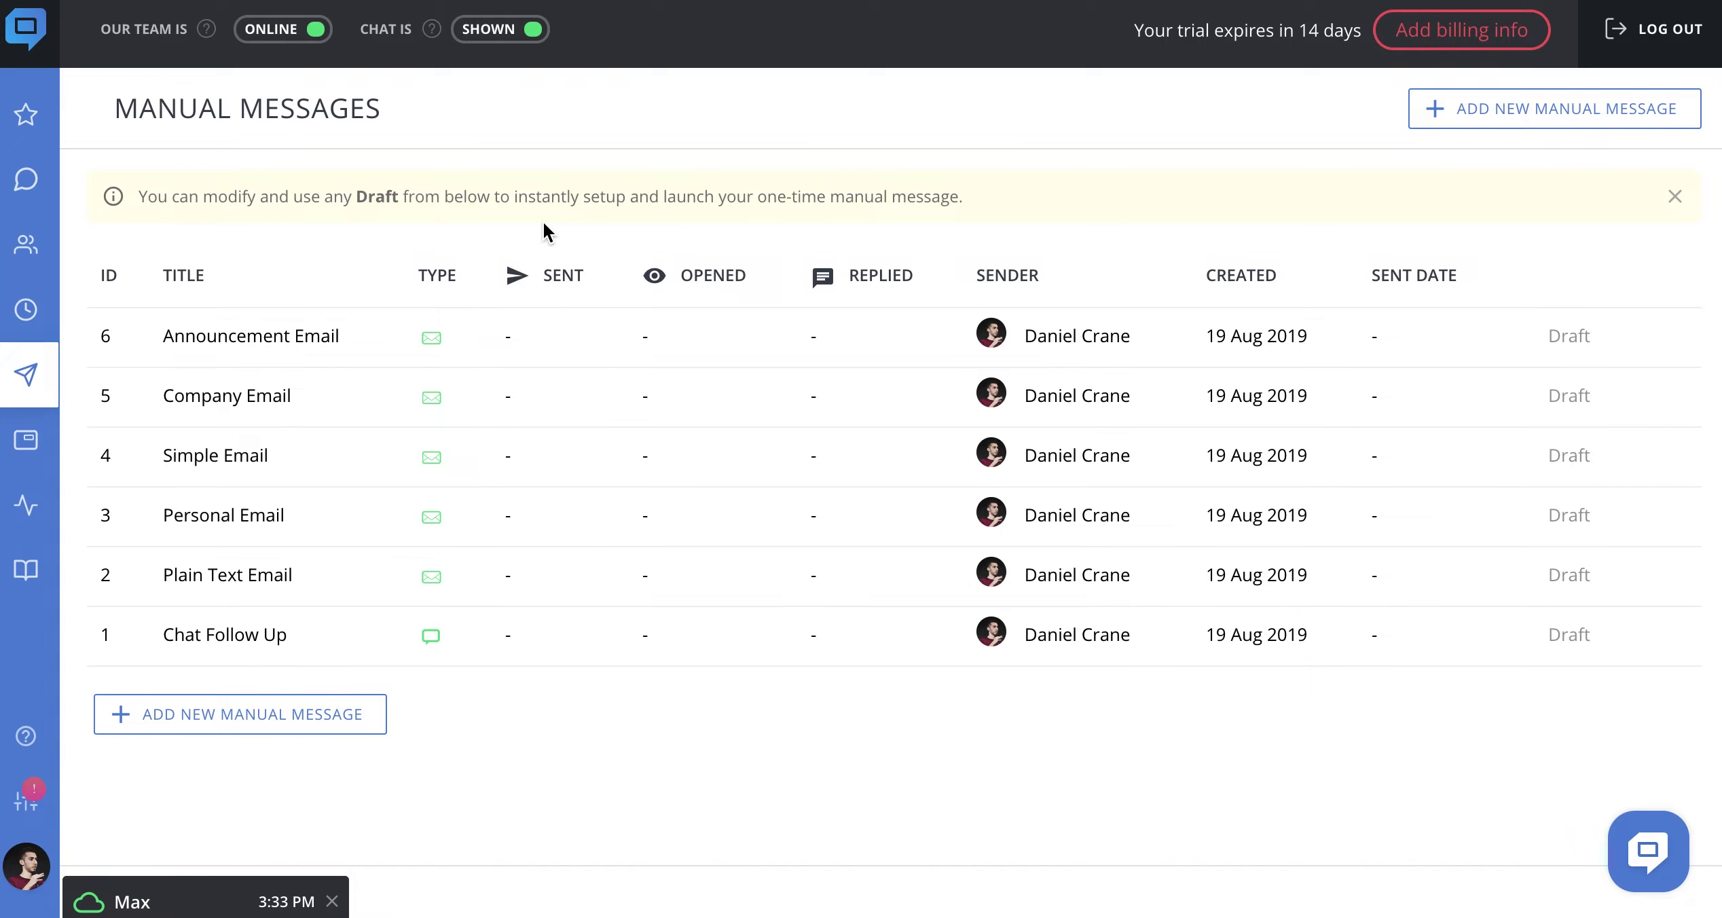
{"action": "left_click", "coordinate": [1446, 124]}
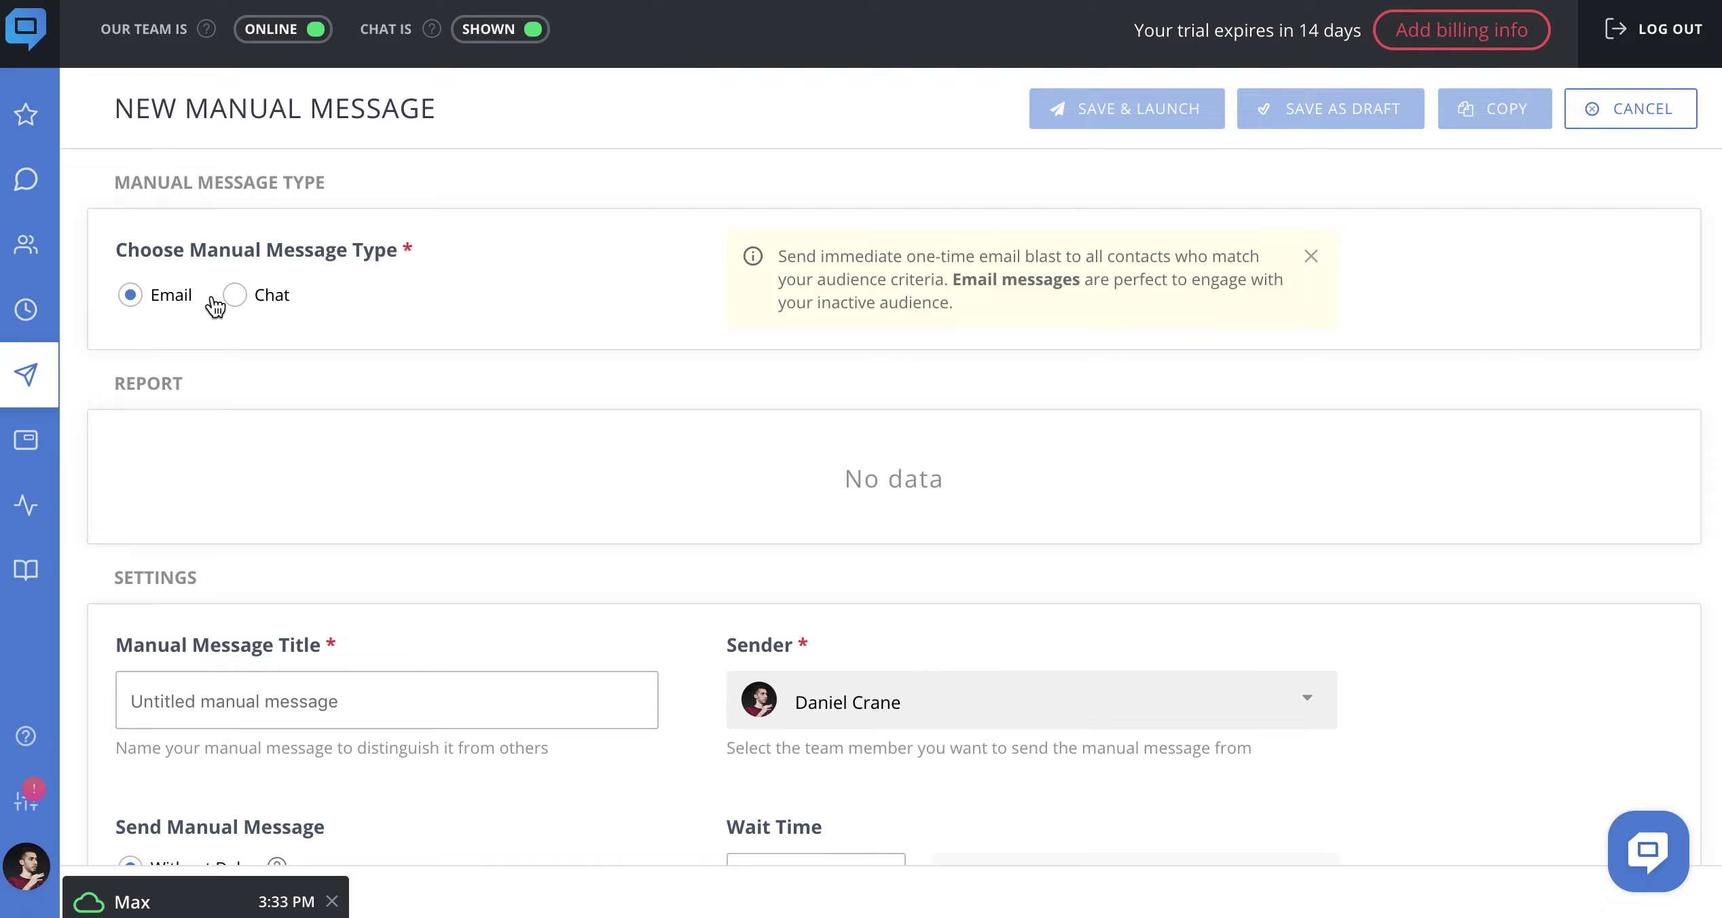
{"action": "left_click", "coordinate": [235, 296]}
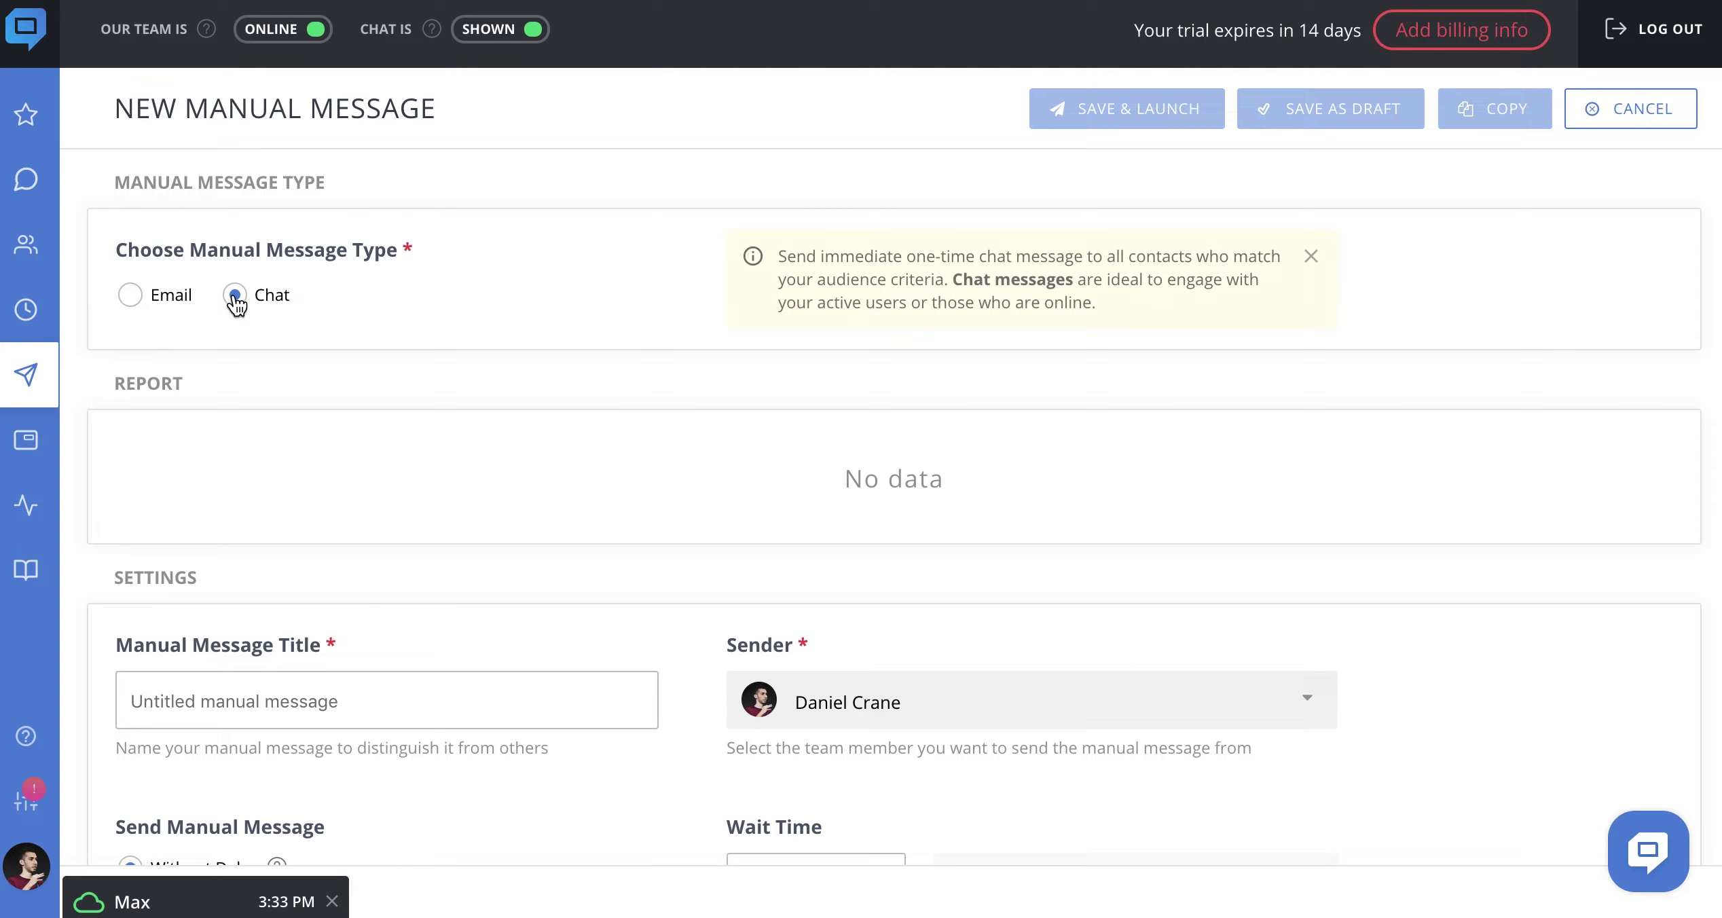
{"action": "left_click", "coordinate": [129, 296]}
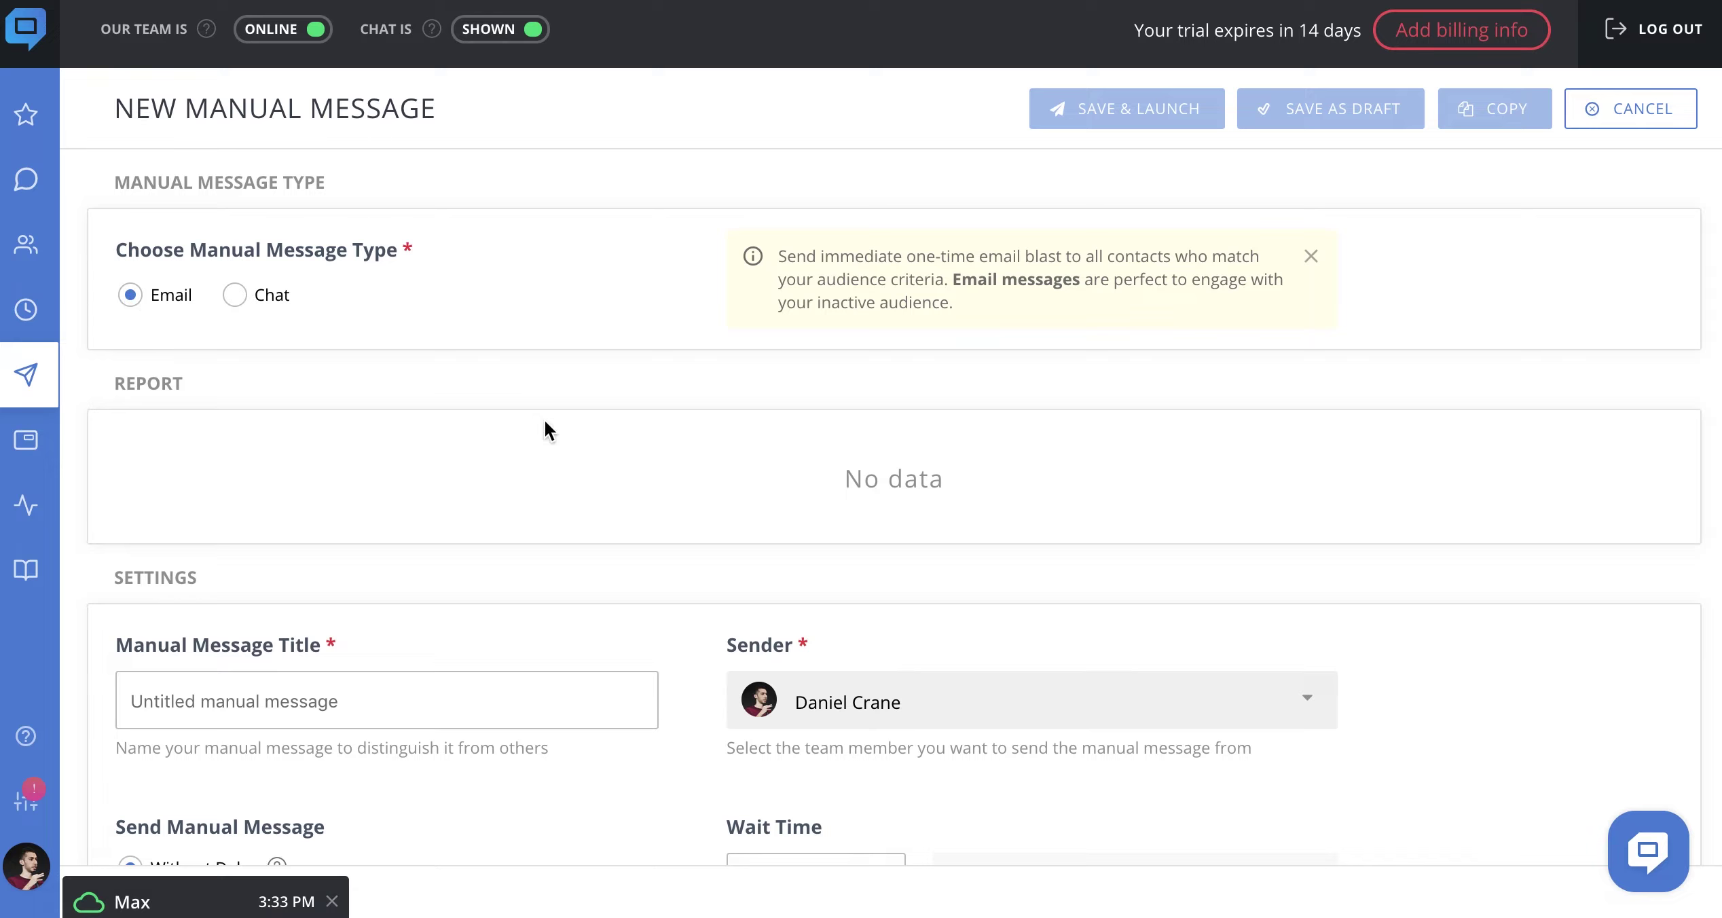
Load a ready-made email template with logo and heading into the manual message body
{"action": "scroll", "coordinate": [647, 502], "scroll_direction": "down", "scroll_amount": 10}
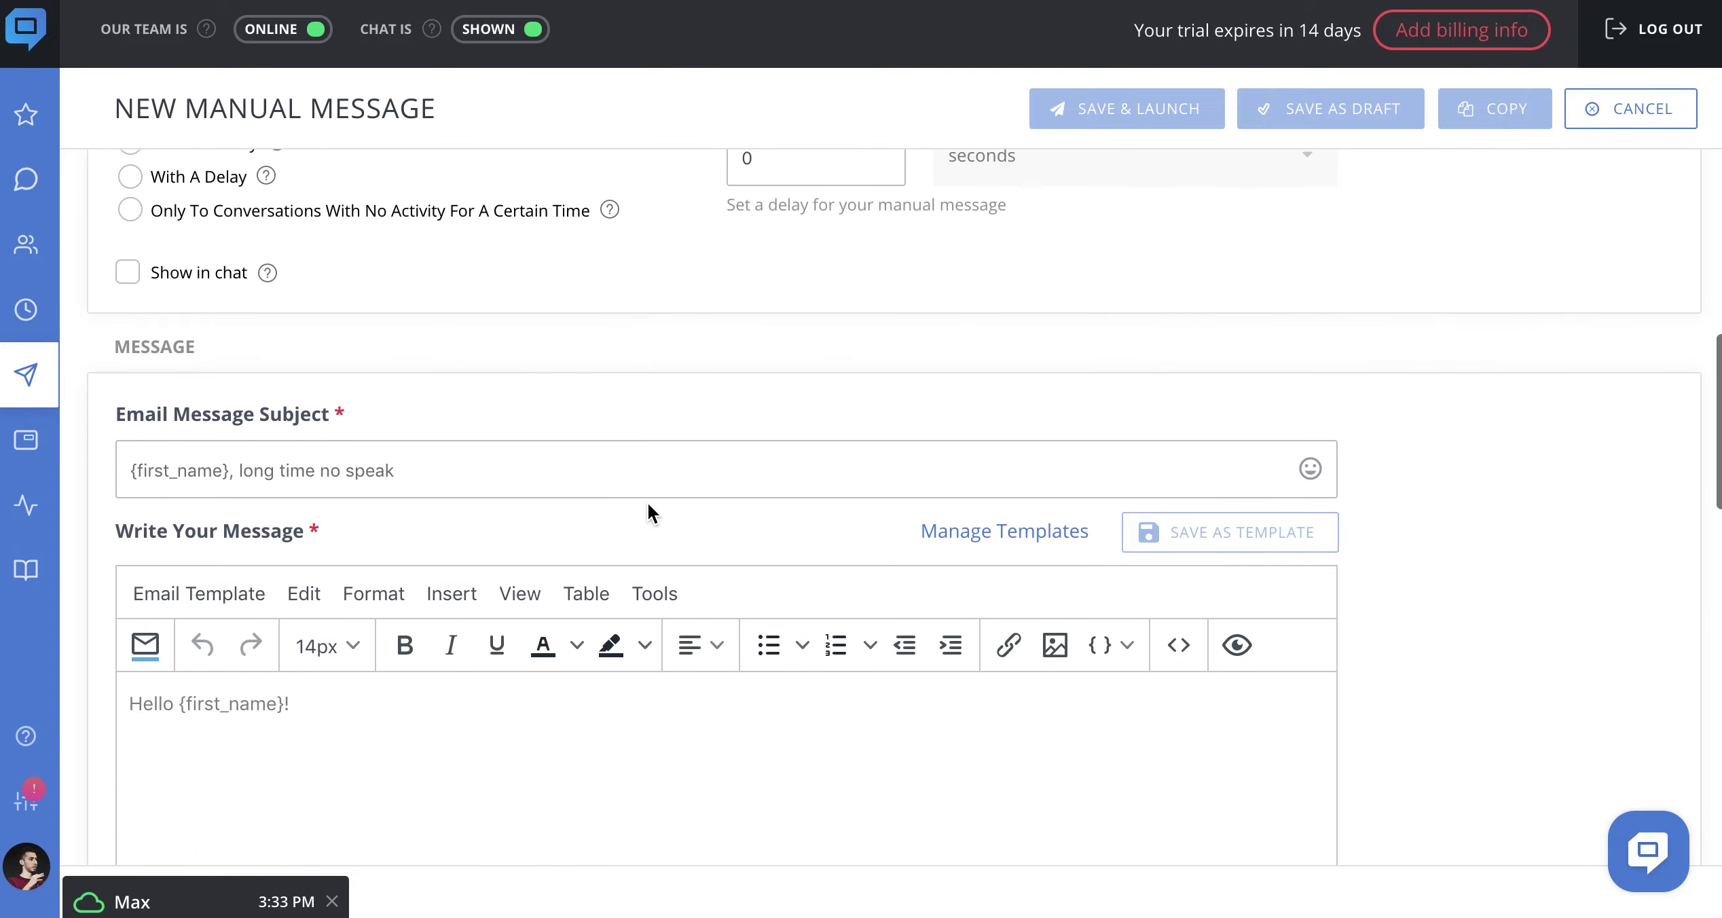
{"action": "scroll", "coordinate": [647, 501], "scroll_direction": "down", "scroll_amount": 1}
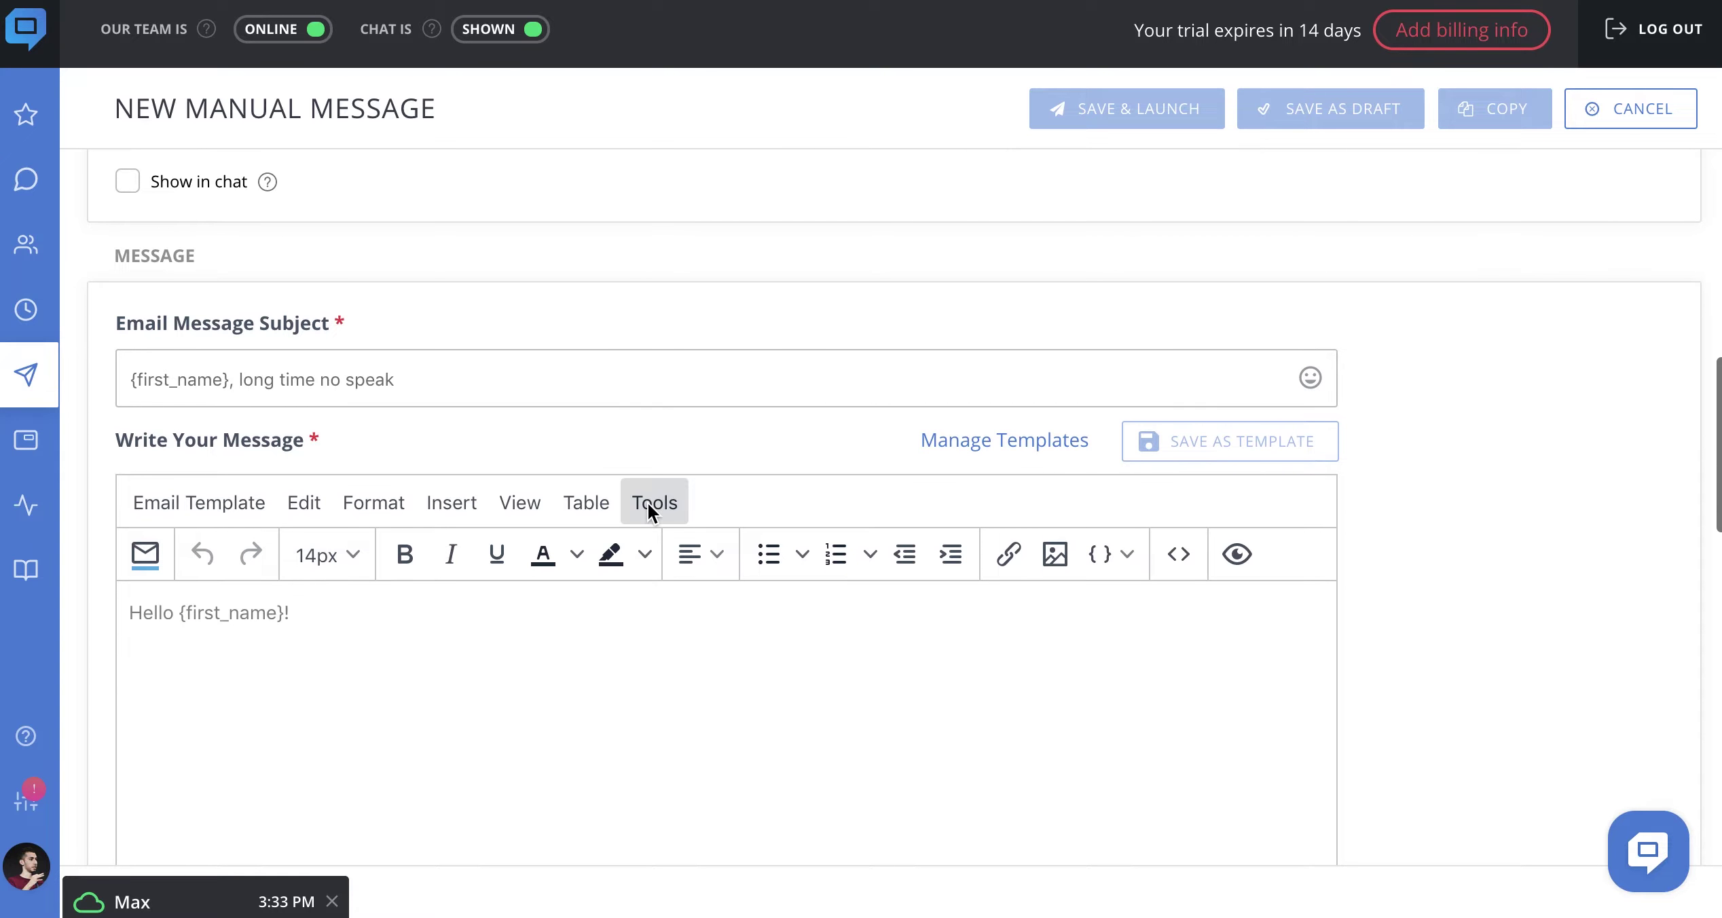
{"action": "left_click", "coordinate": [245, 517]}
{"action": "left_click", "coordinate": [233, 636]}
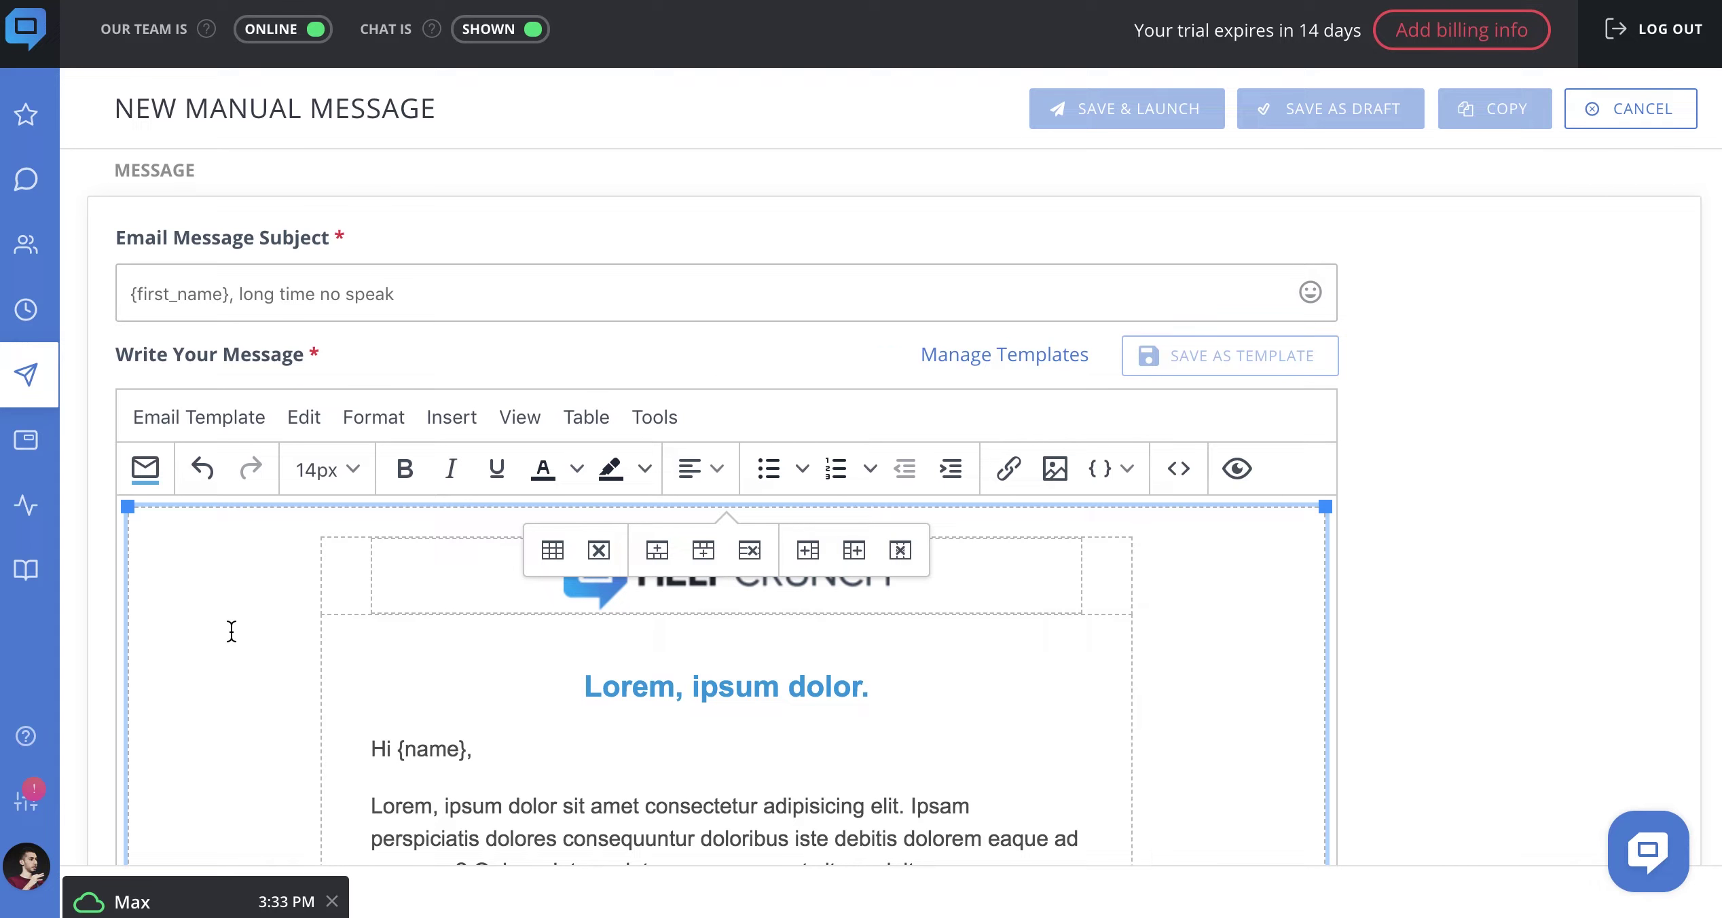
Start a new popup and title it "don't leave!!!"
{"action": "left_click", "coordinate": [27, 441]}
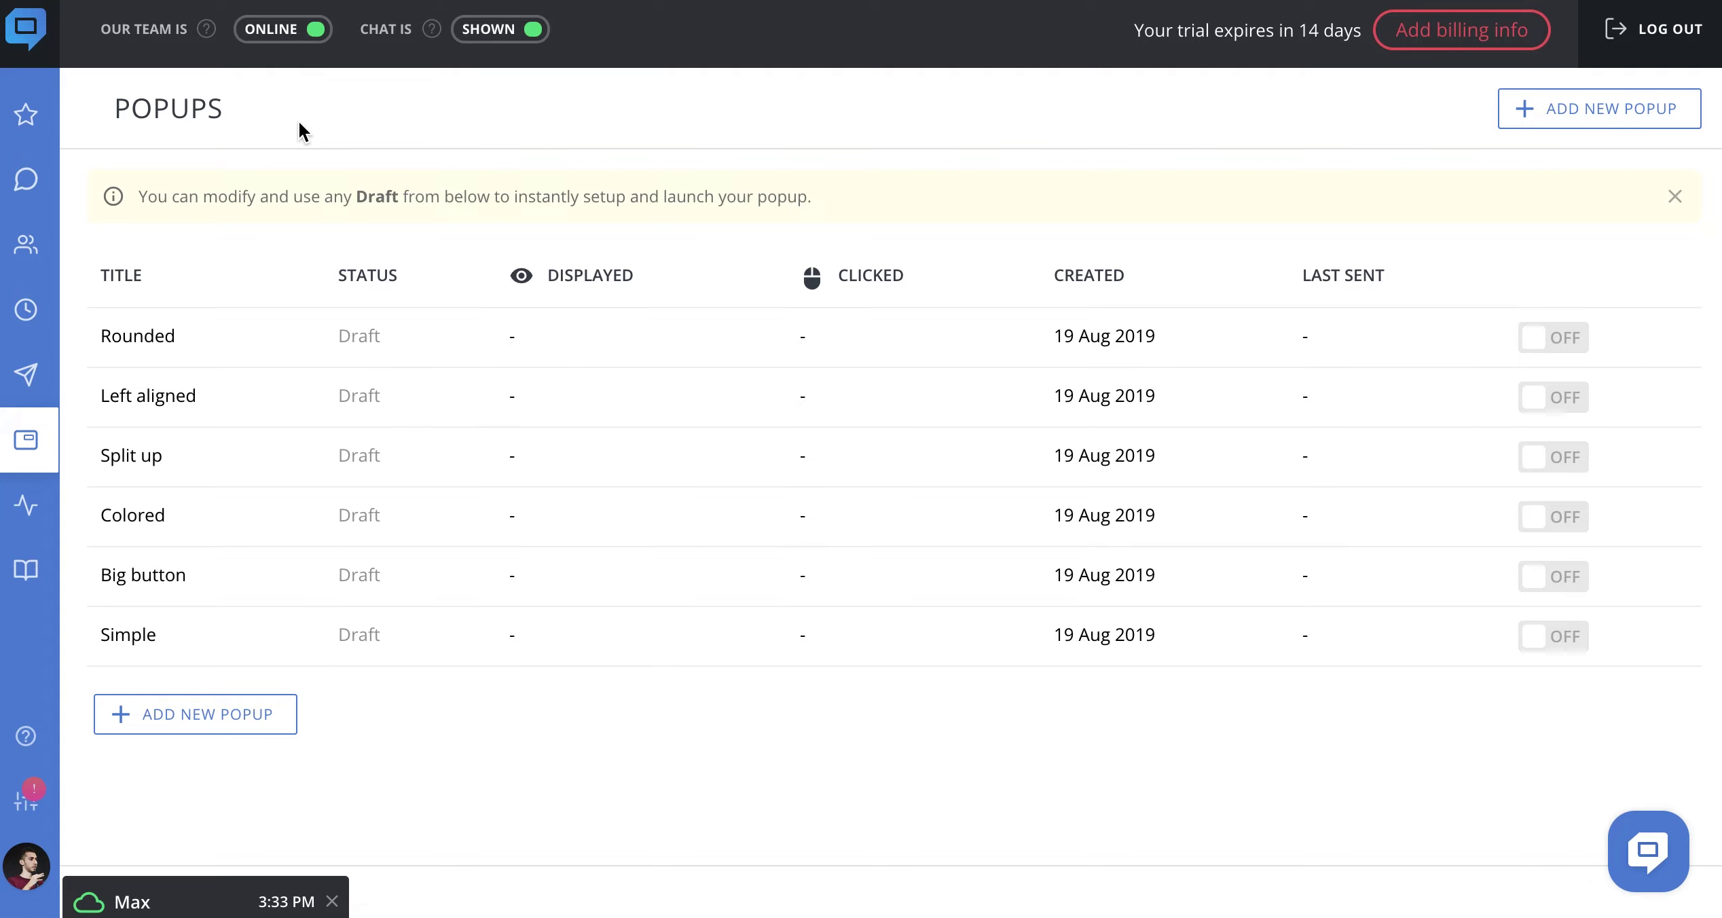
{"action": "left_click", "coordinate": [1579, 116]}
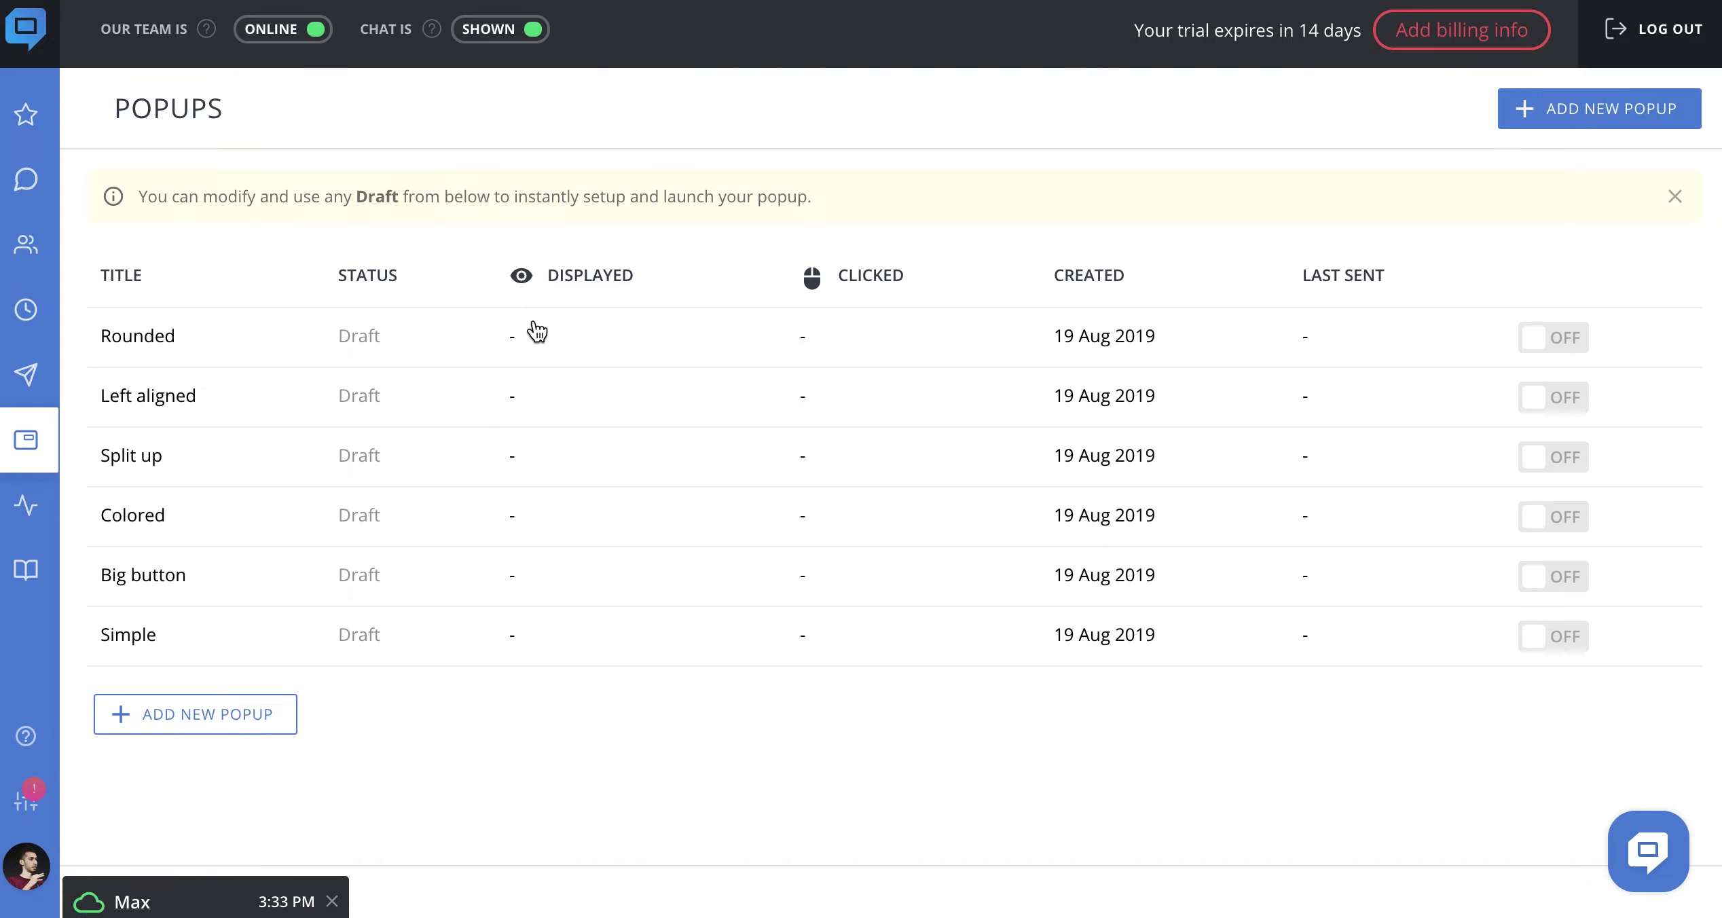
{"action": "left_click", "coordinate": [296, 303]}
{"action": "type", "text": "don't"}
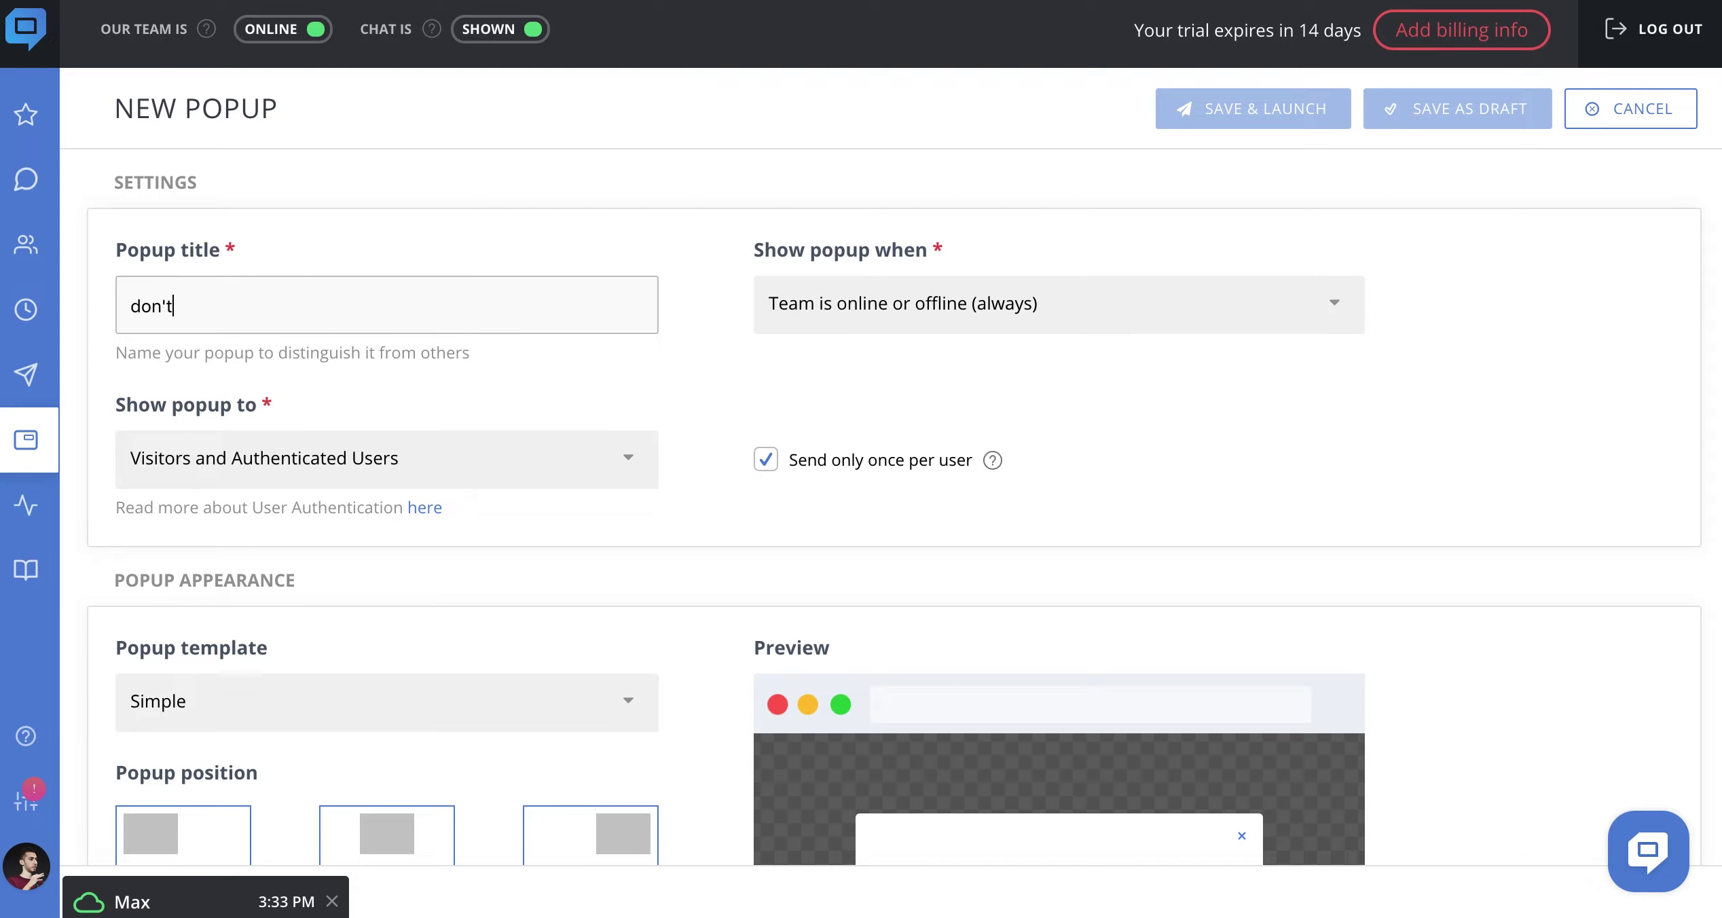
{"action": "type", "text": " leave!!!"}
Choose the Colored popup template and set the popup position to bottom centre
{"action": "scroll", "coordinate": [685, 476], "scroll_direction": "down", "scroll_amount": 6}
{"action": "left_click", "coordinate": [621, 315]}
{"action": "left_click", "coordinate": [466, 497]}
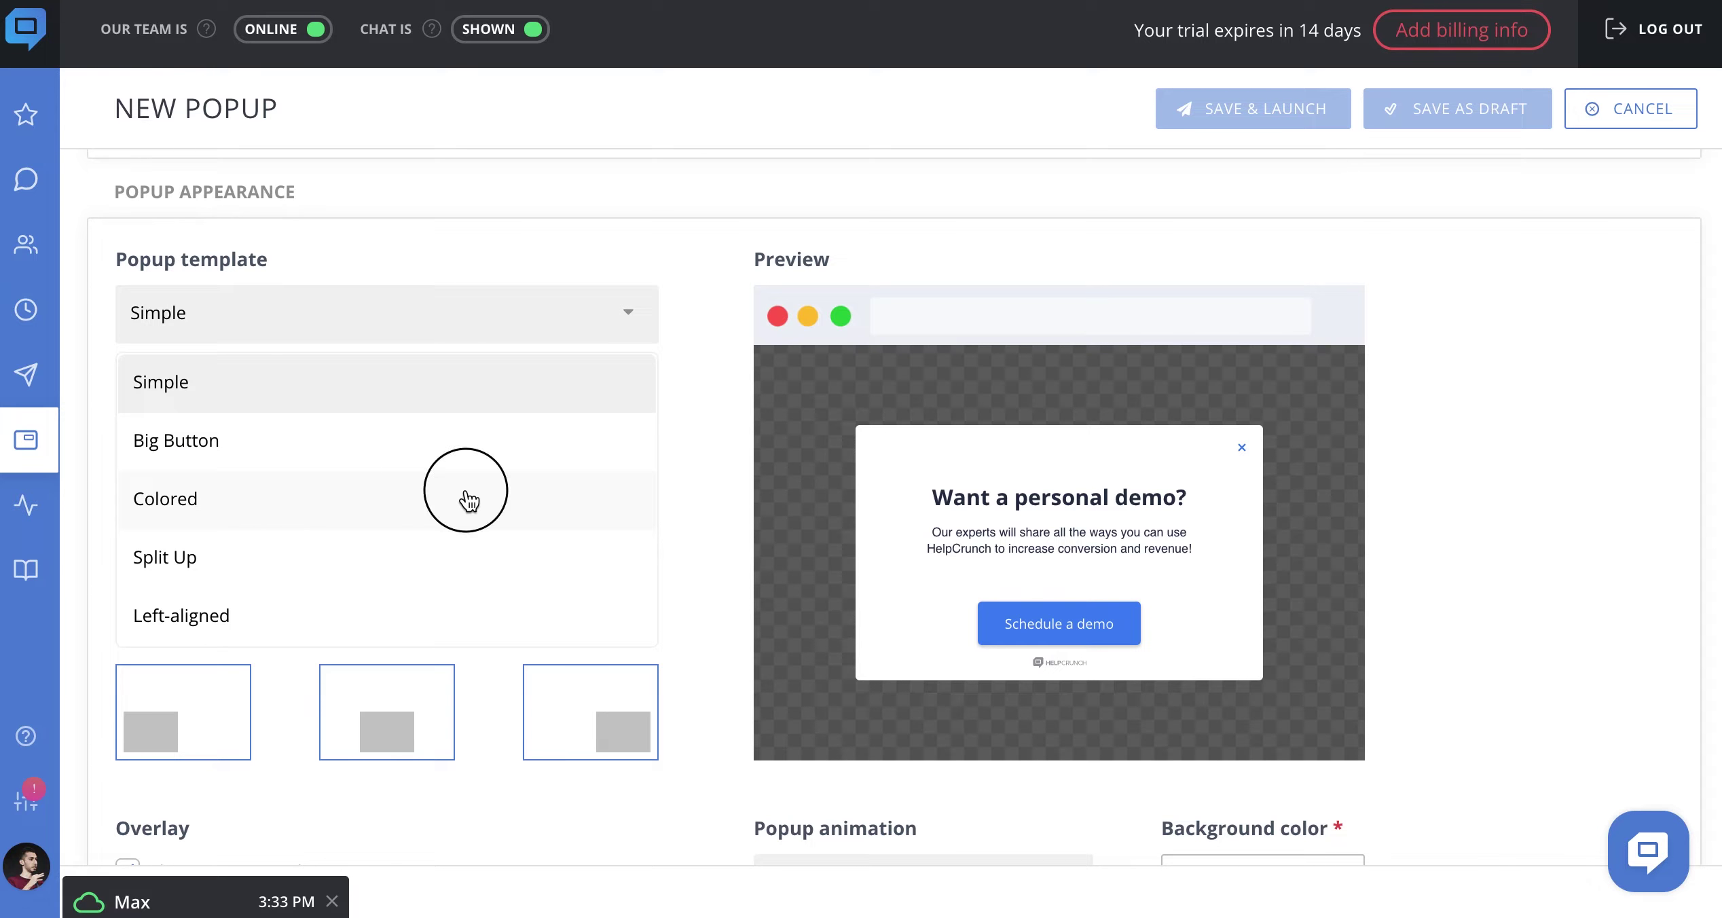
{"action": "scroll", "coordinate": [677, 570], "scroll_direction": "down", "scroll_amount": 3}
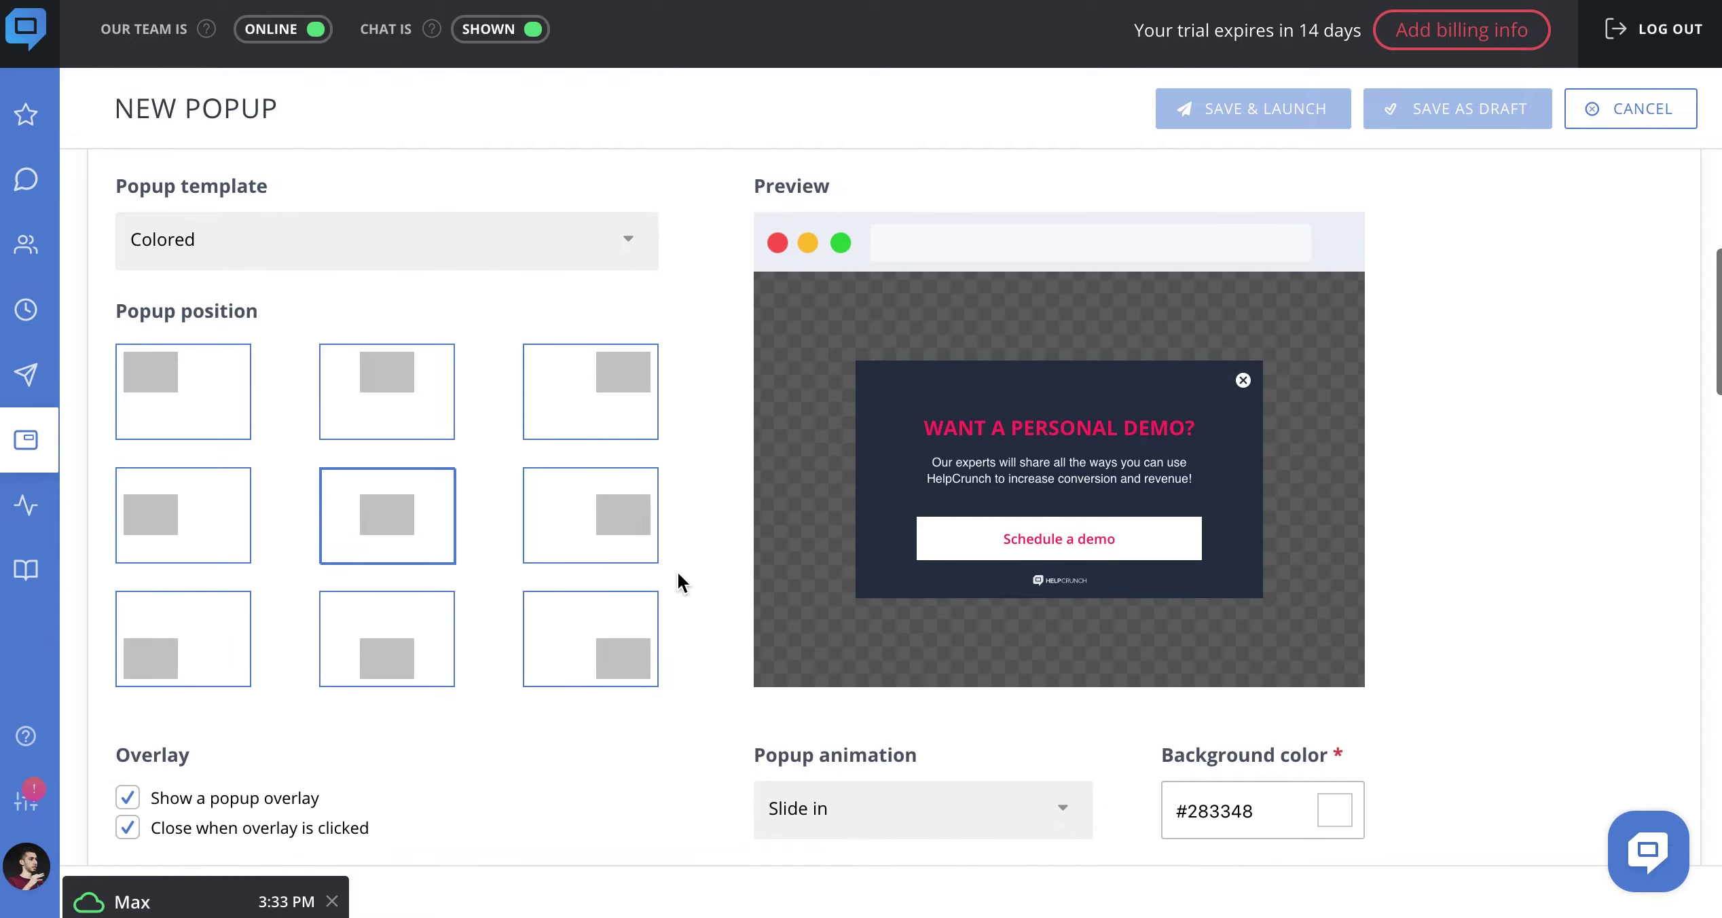
{"action": "left_click", "coordinate": [615, 442]}
{"action": "left_click", "coordinate": [366, 549]}
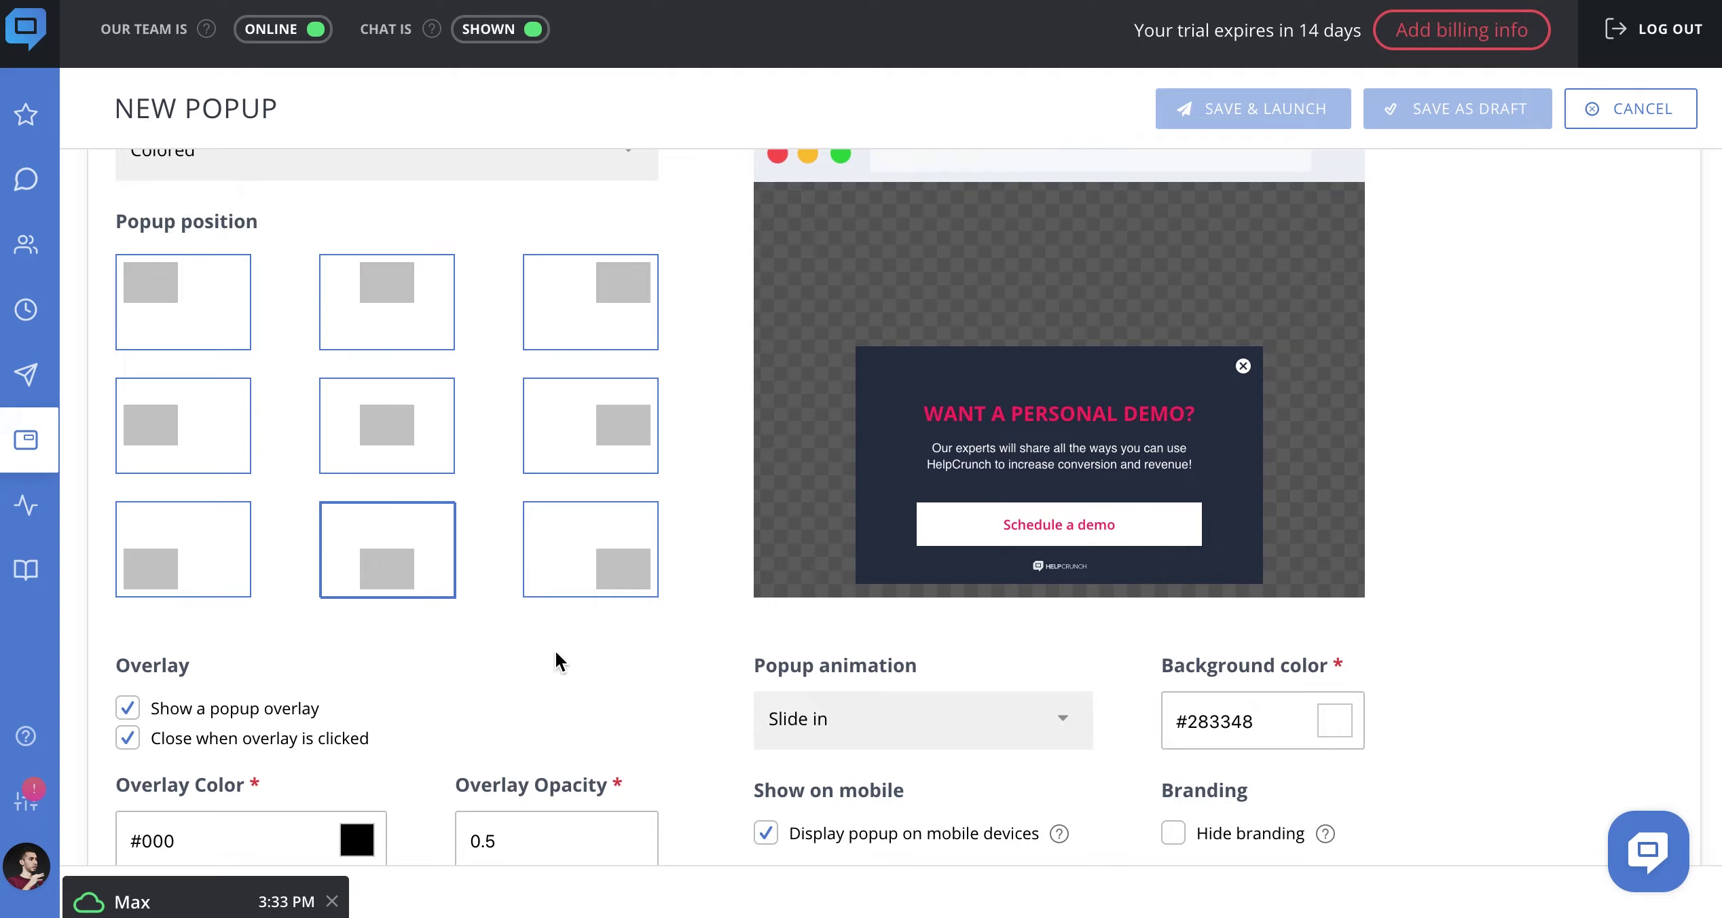
Set the popup animation to Fade in and look over the heading, text and button settings
{"action": "scroll", "coordinate": [556, 653], "scroll_direction": "down", "scroll_amount": 3}
{"action": "left_click", "coordinate": [852, 515]}
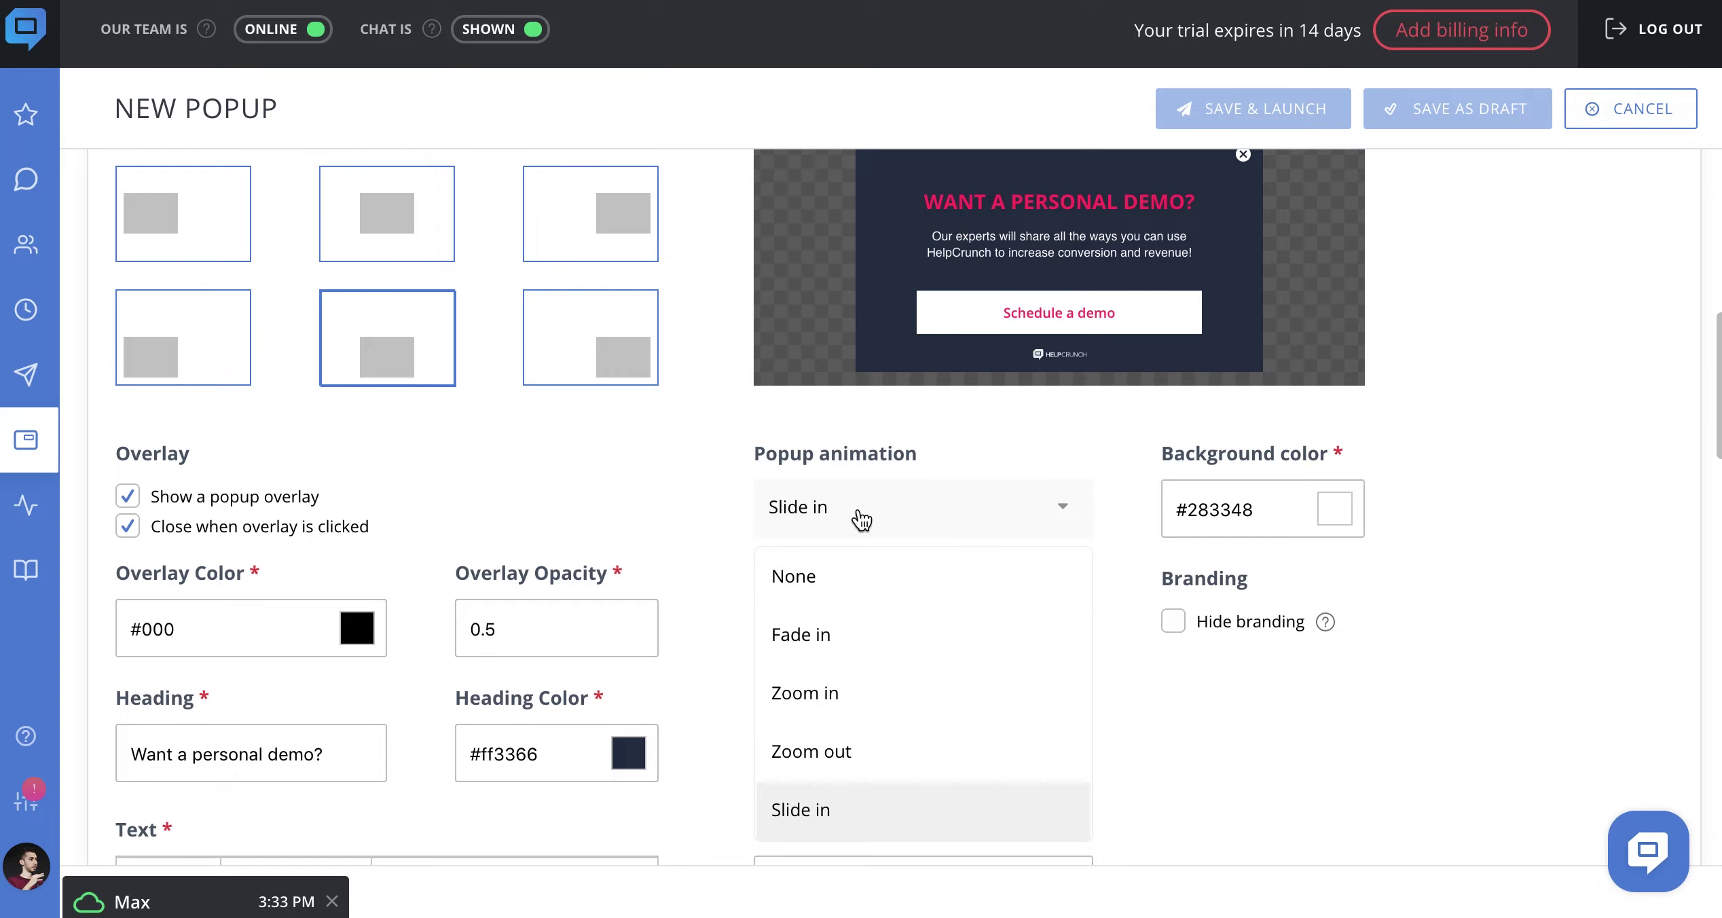
{"action": "left_click", "coordinate": [842, 638]}
{"action": "scroll", "coordinate": [681, 763], "scroll_direction": "down", "scroll_amount": 5}
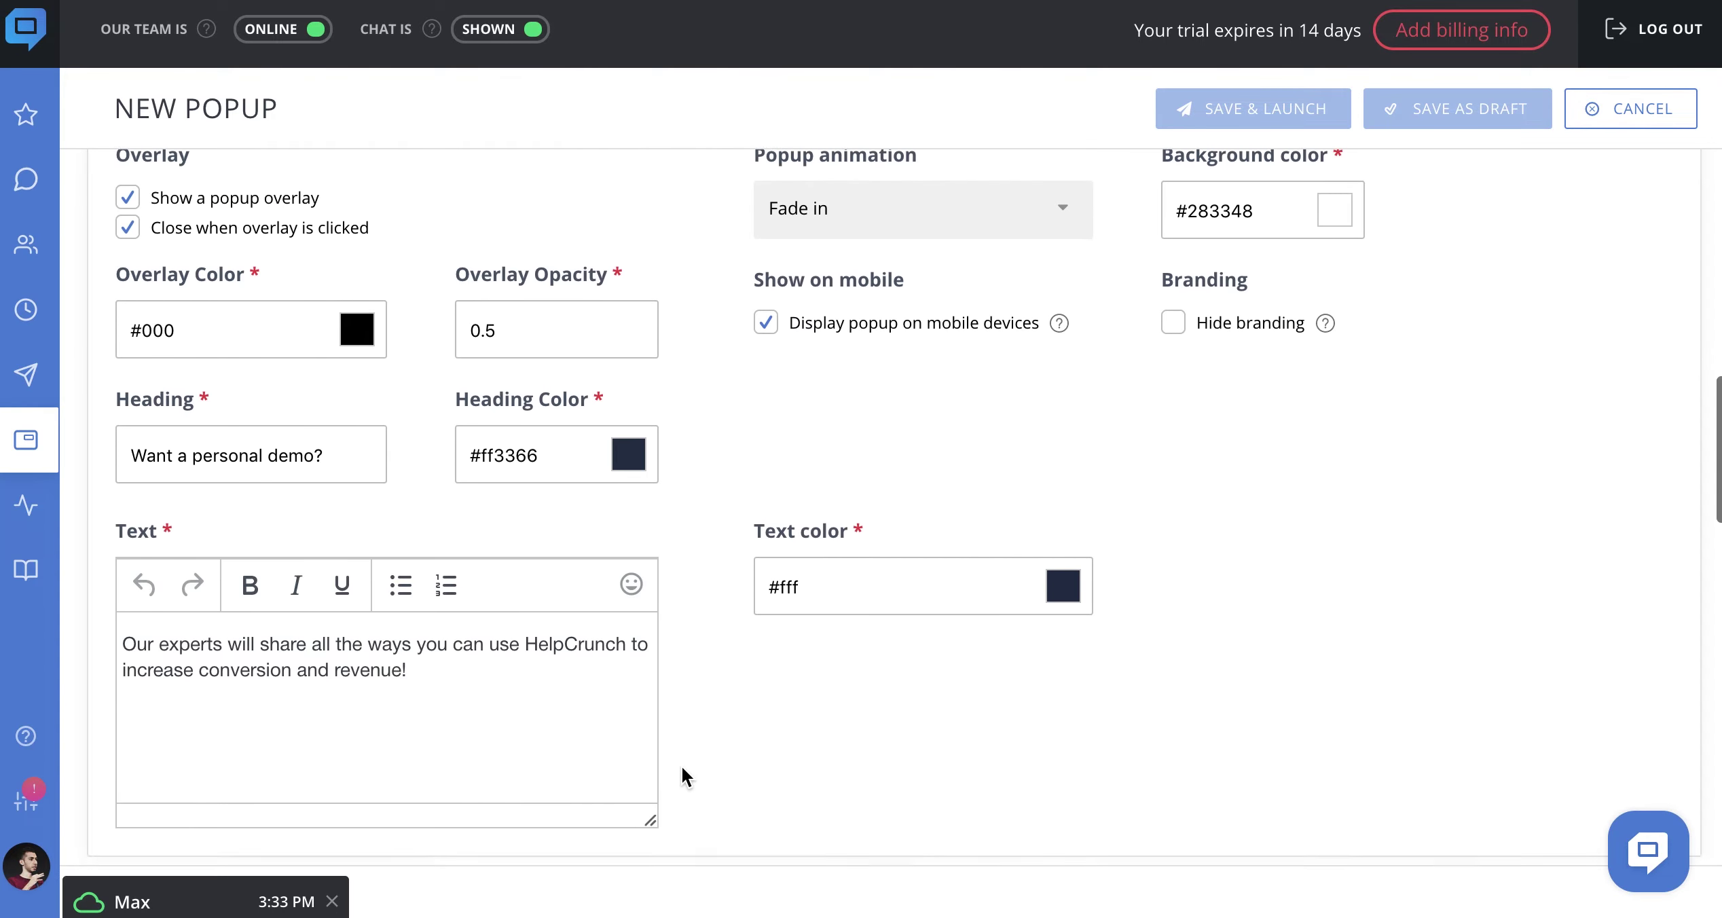
{"action": "left_click", "coordinate": [577, 645]}
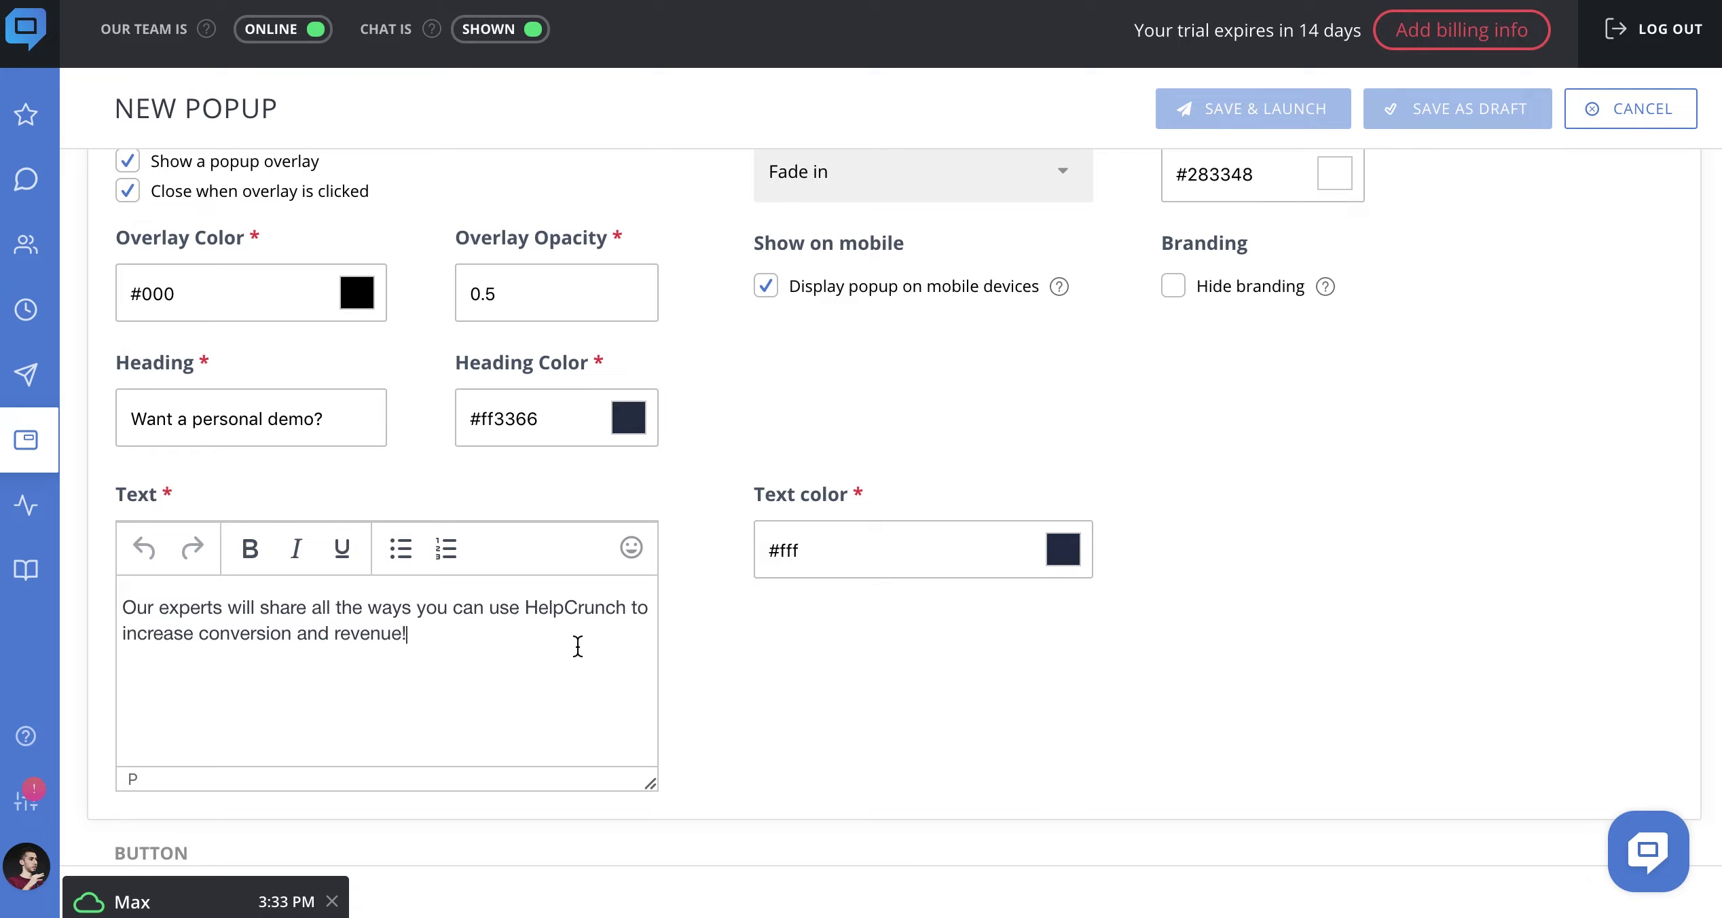
{"action": "scroll", "coordinate": [693, 757], "scroll_direction": "down", "scroll_amount": 4}
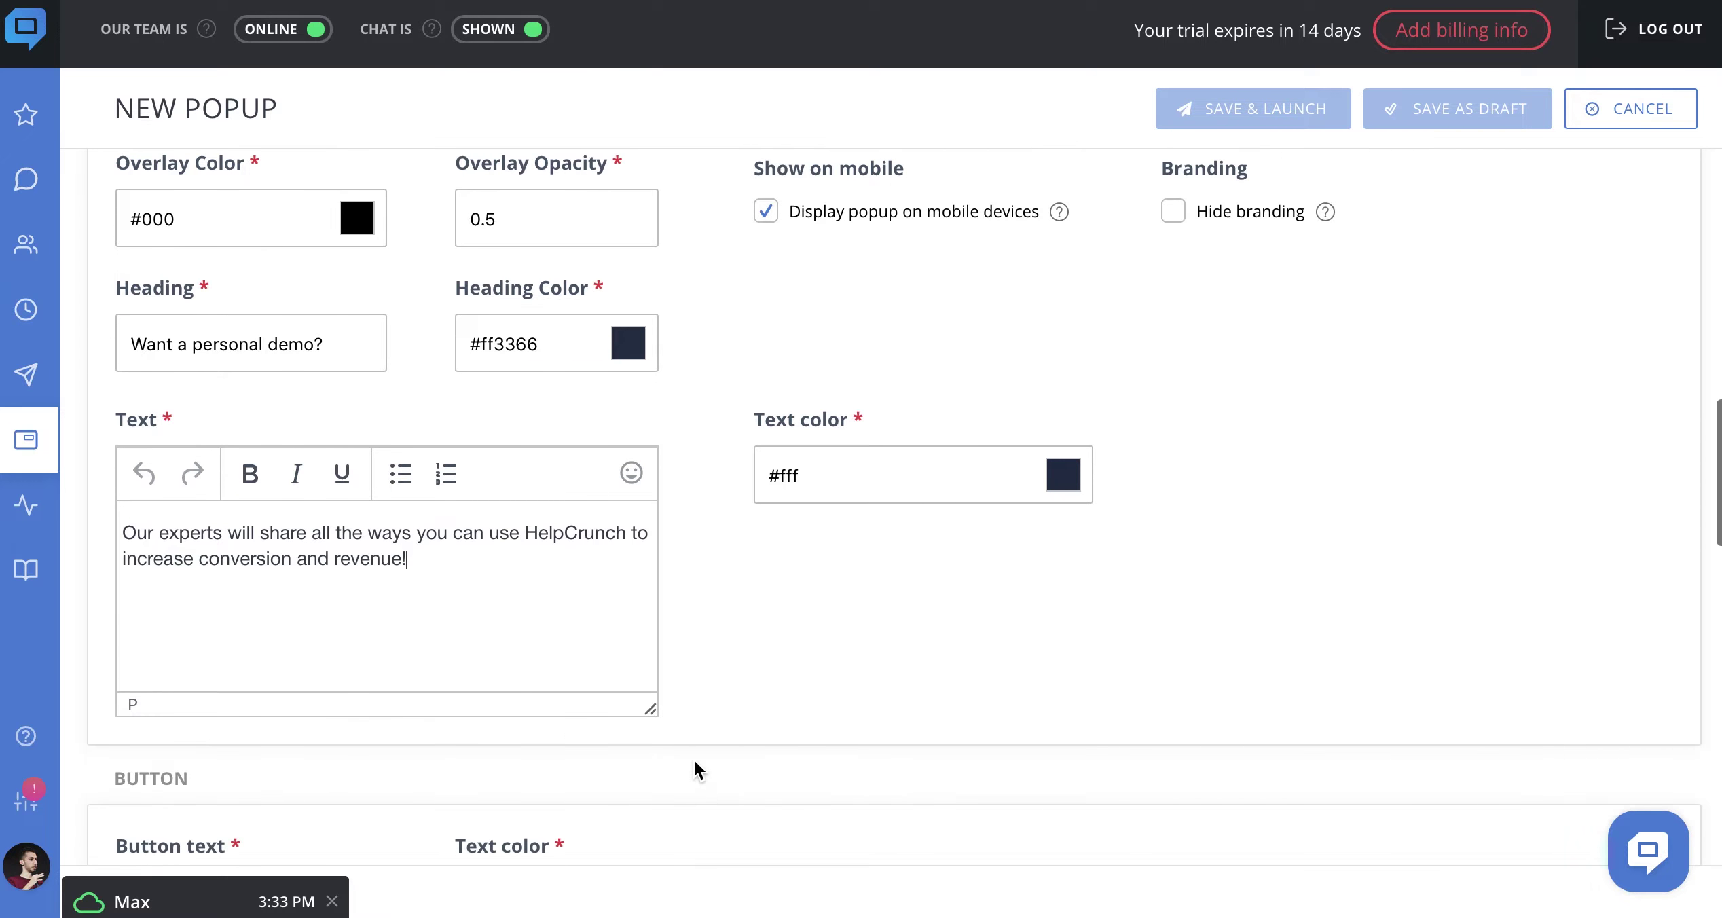
{"action": "scroll", "coordinate": [694, 761], "scroll_direction": "down", "scroll_amount": 5}
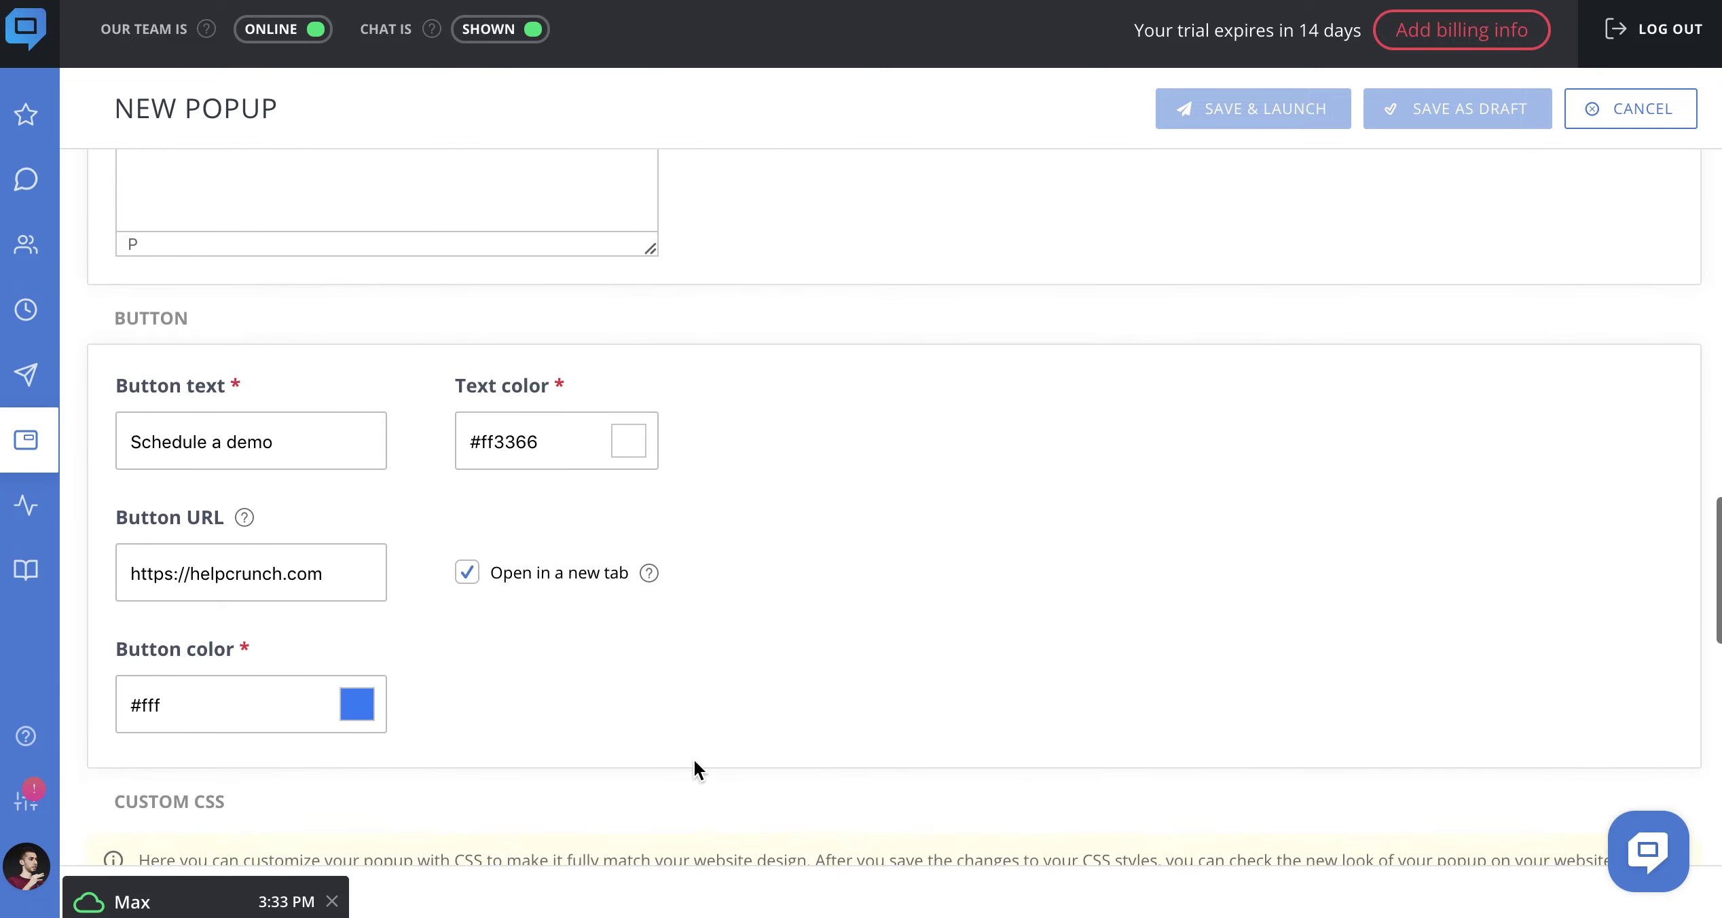
Add a popup display rule that Time before exit intent is greater than 5
{"action": "scroll", "coordinate": [694, 761], "scroll_direction": "down", "scroll_amount": 14}
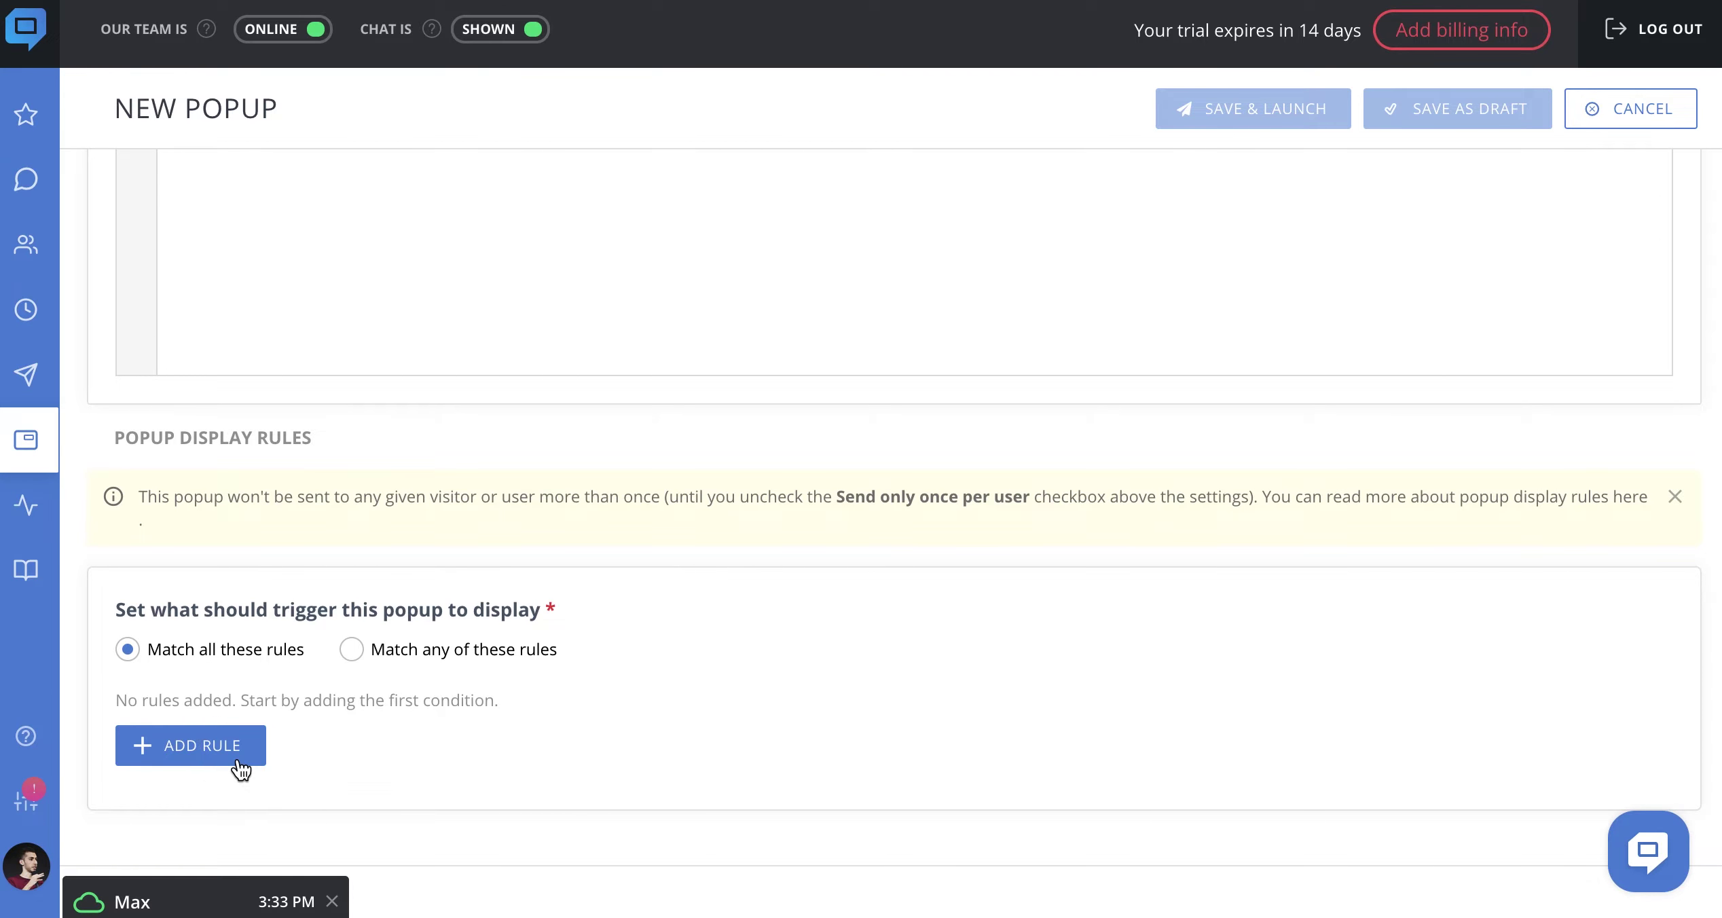
{"action": "left_click", "coordinate": [241, 770]}
{"action": "left_click", "coordinate": [423, 794]}
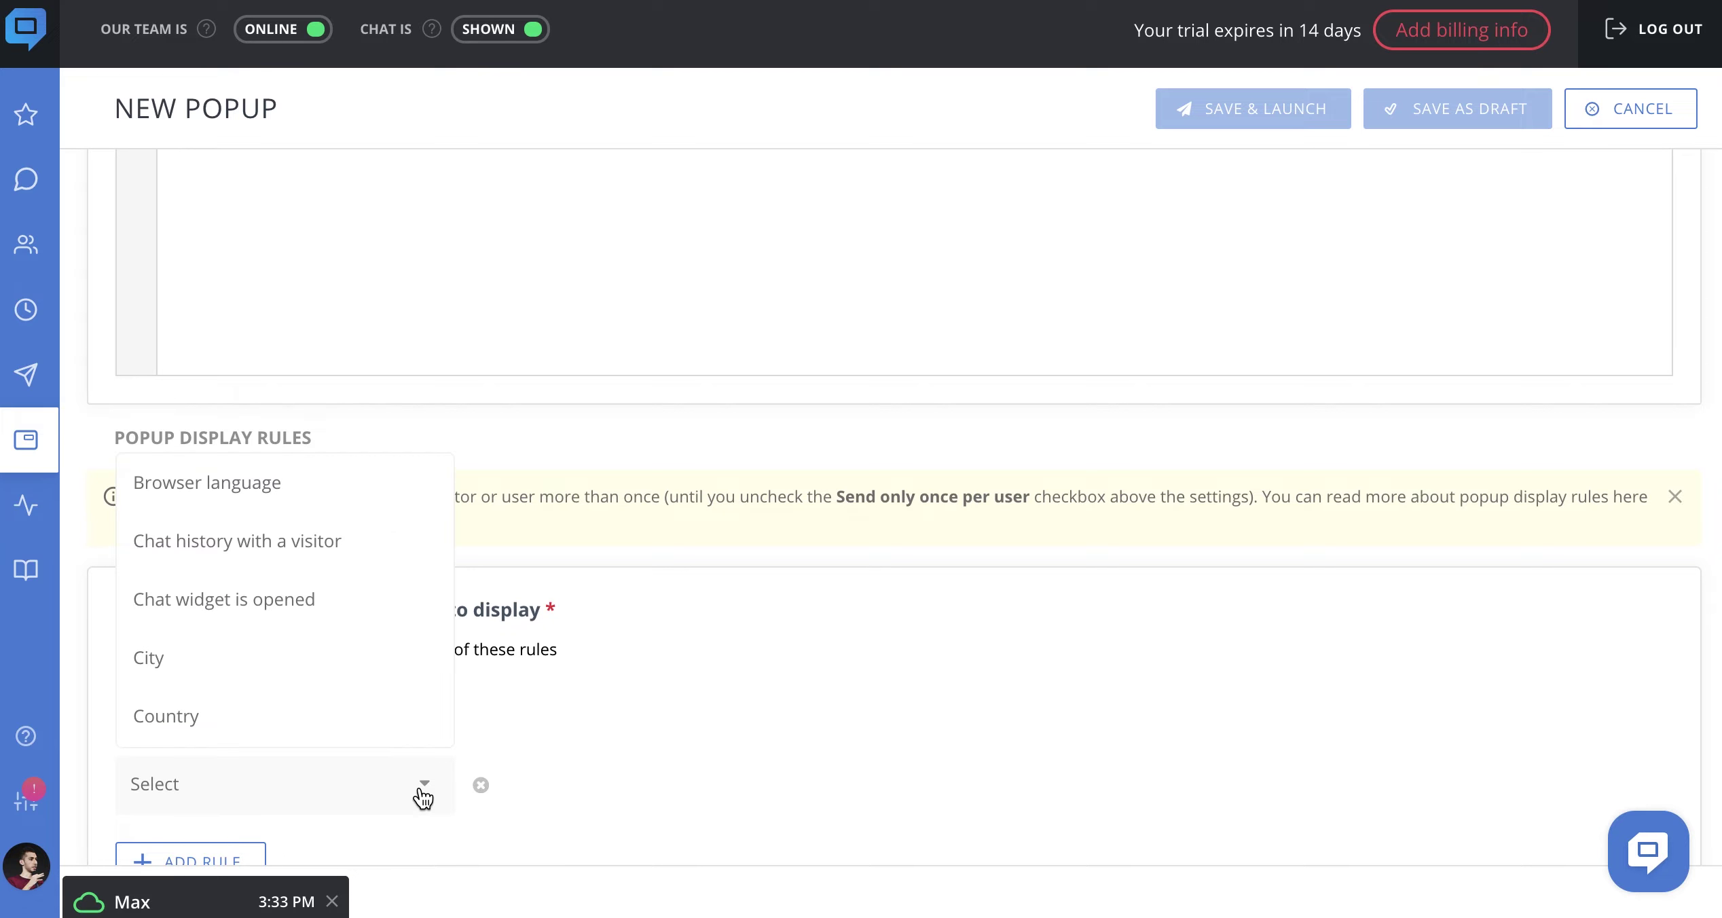
{"action": "scroll", "coordinate": [385, 682], "scroll_direction": "down", "scroll_amount": 6}
{"action": "scroll", "coordinate": [384, 682], "scroll_direction": "down", "scroll_amount": 5}
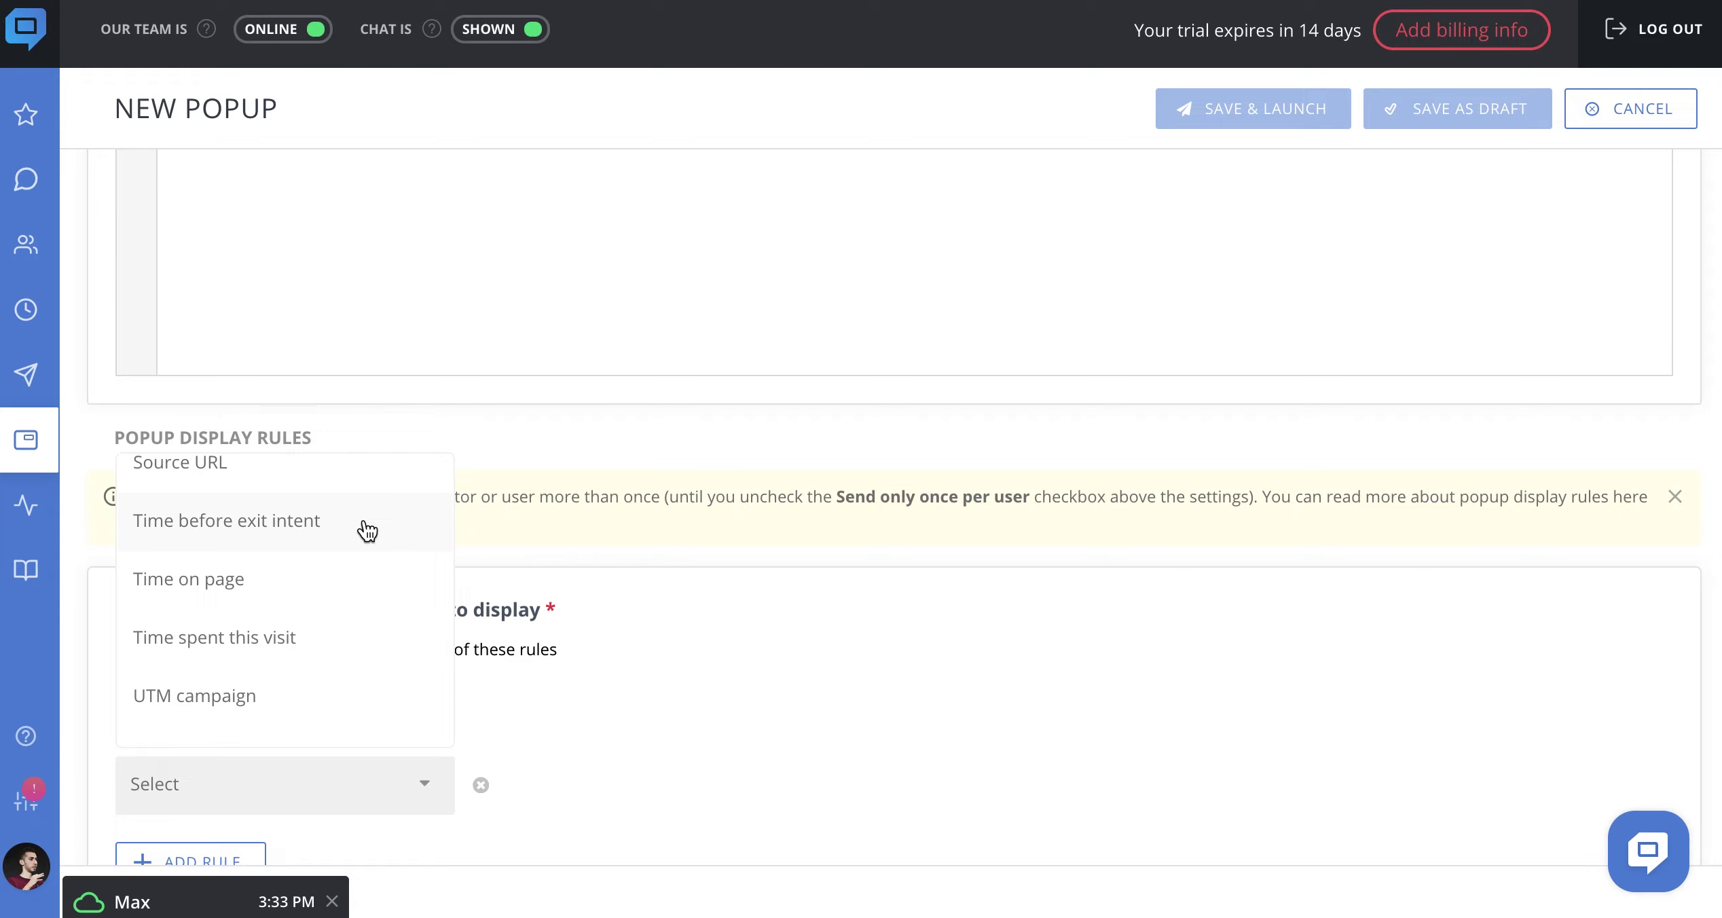
{"action": "left_click", "coordinate": [366, 530]}
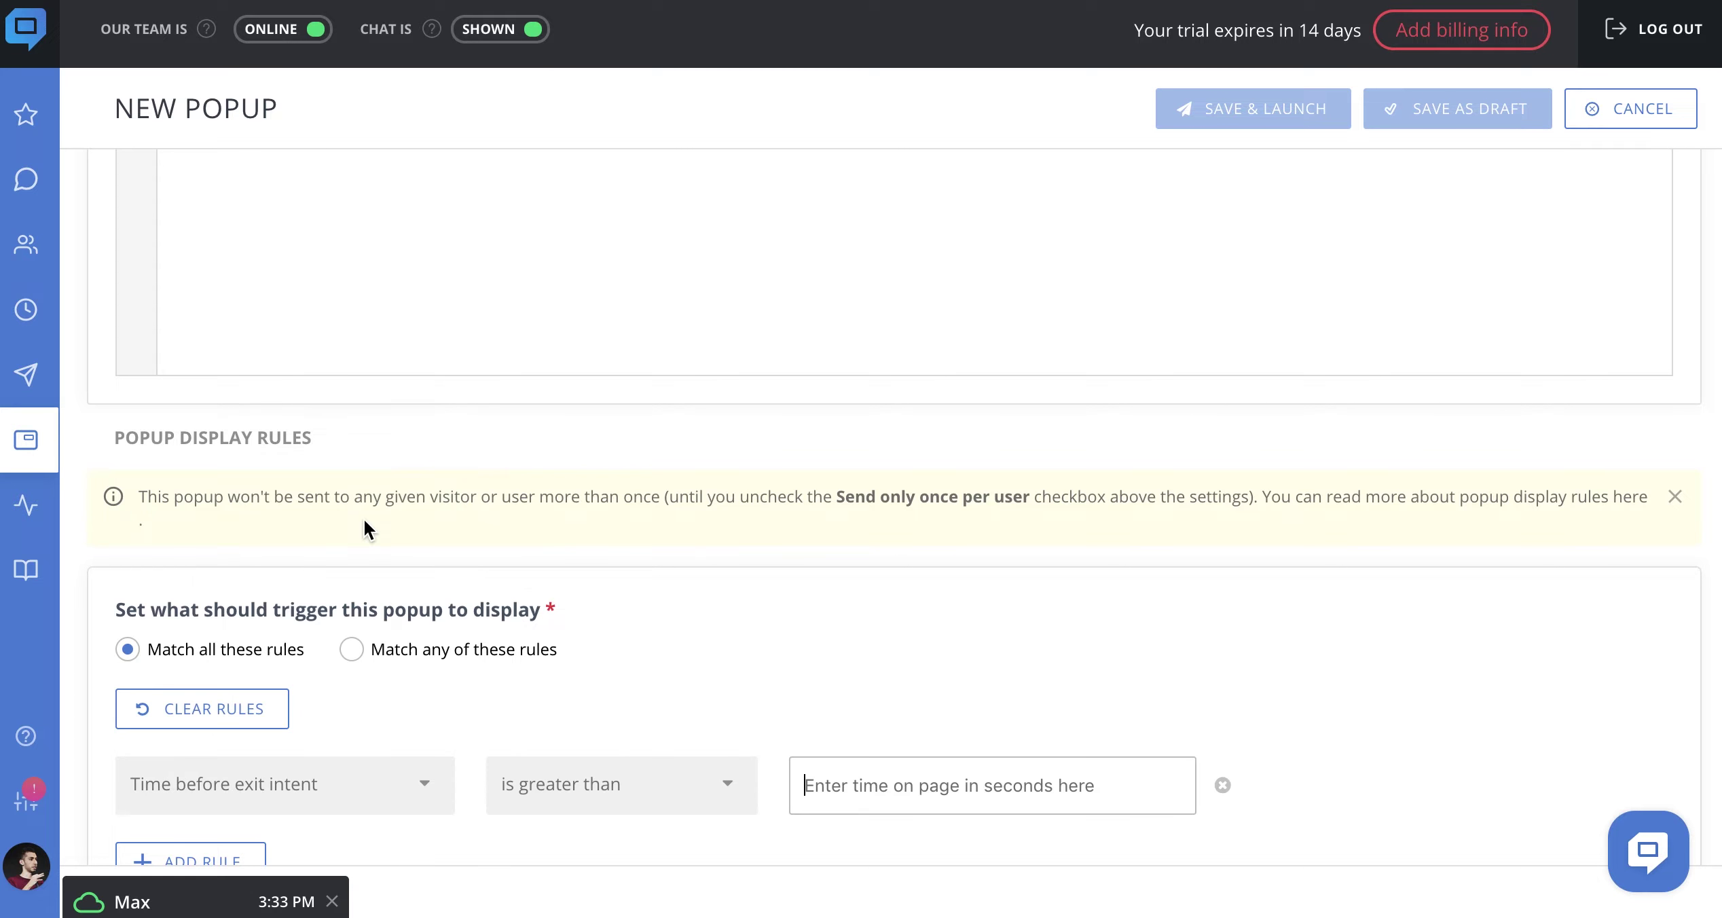
{"action": "type", "text": "5"}
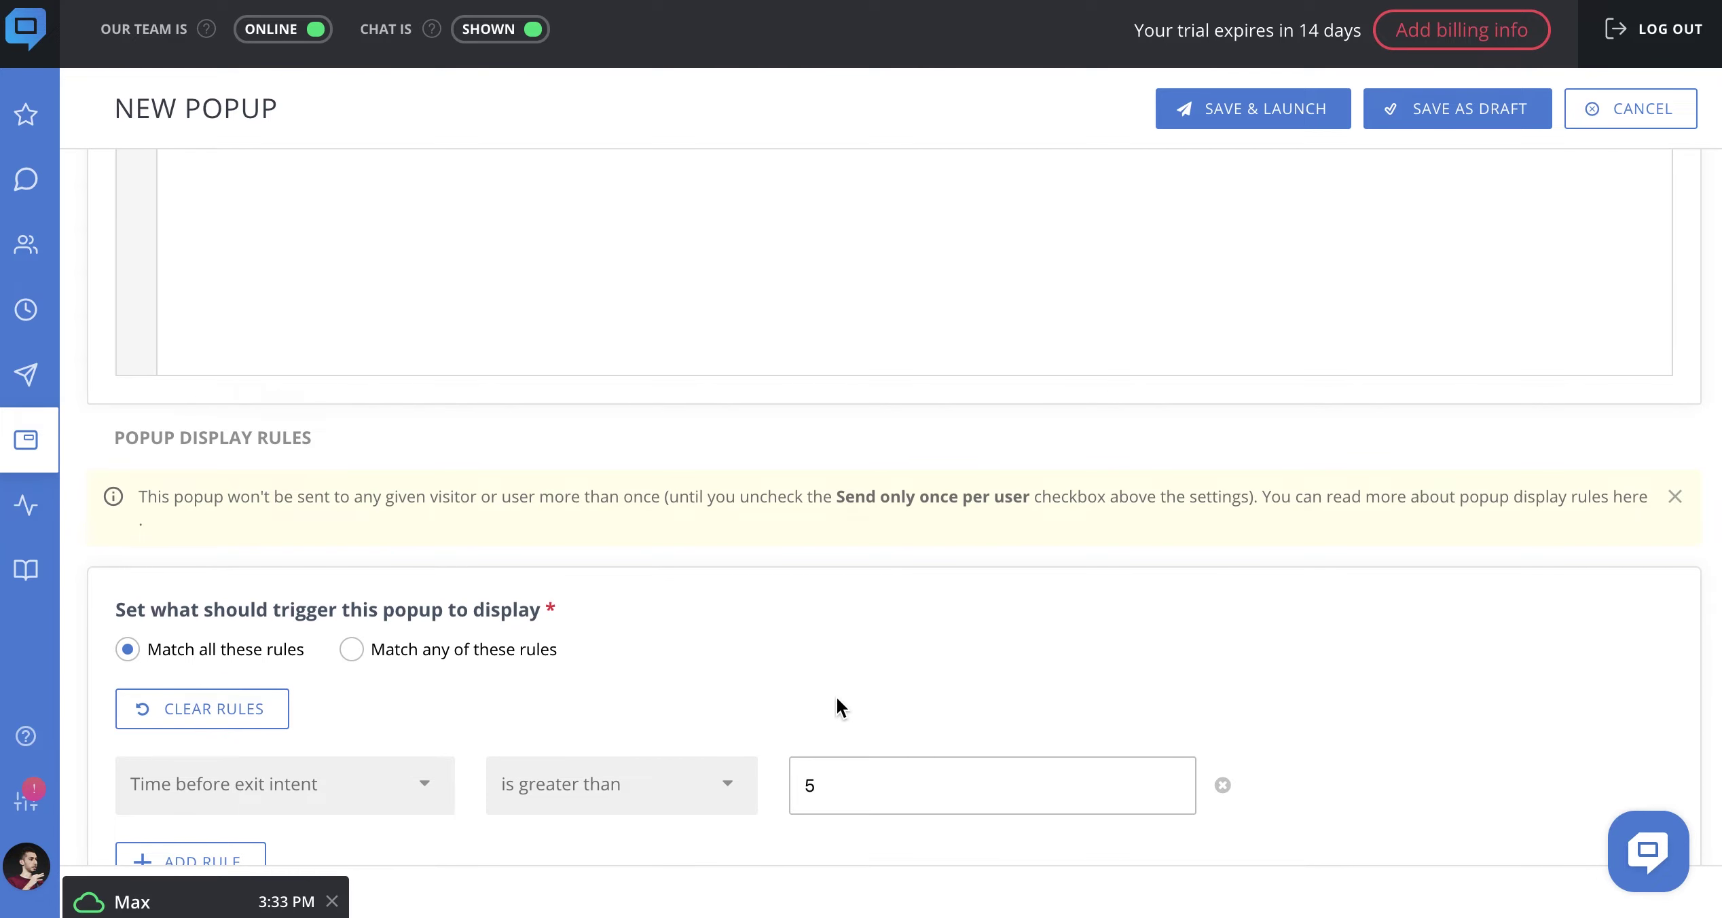
{"action": "scroll", "coordinate": [835, 696], "scroll_direction": "down", "scroll_amount": 2}
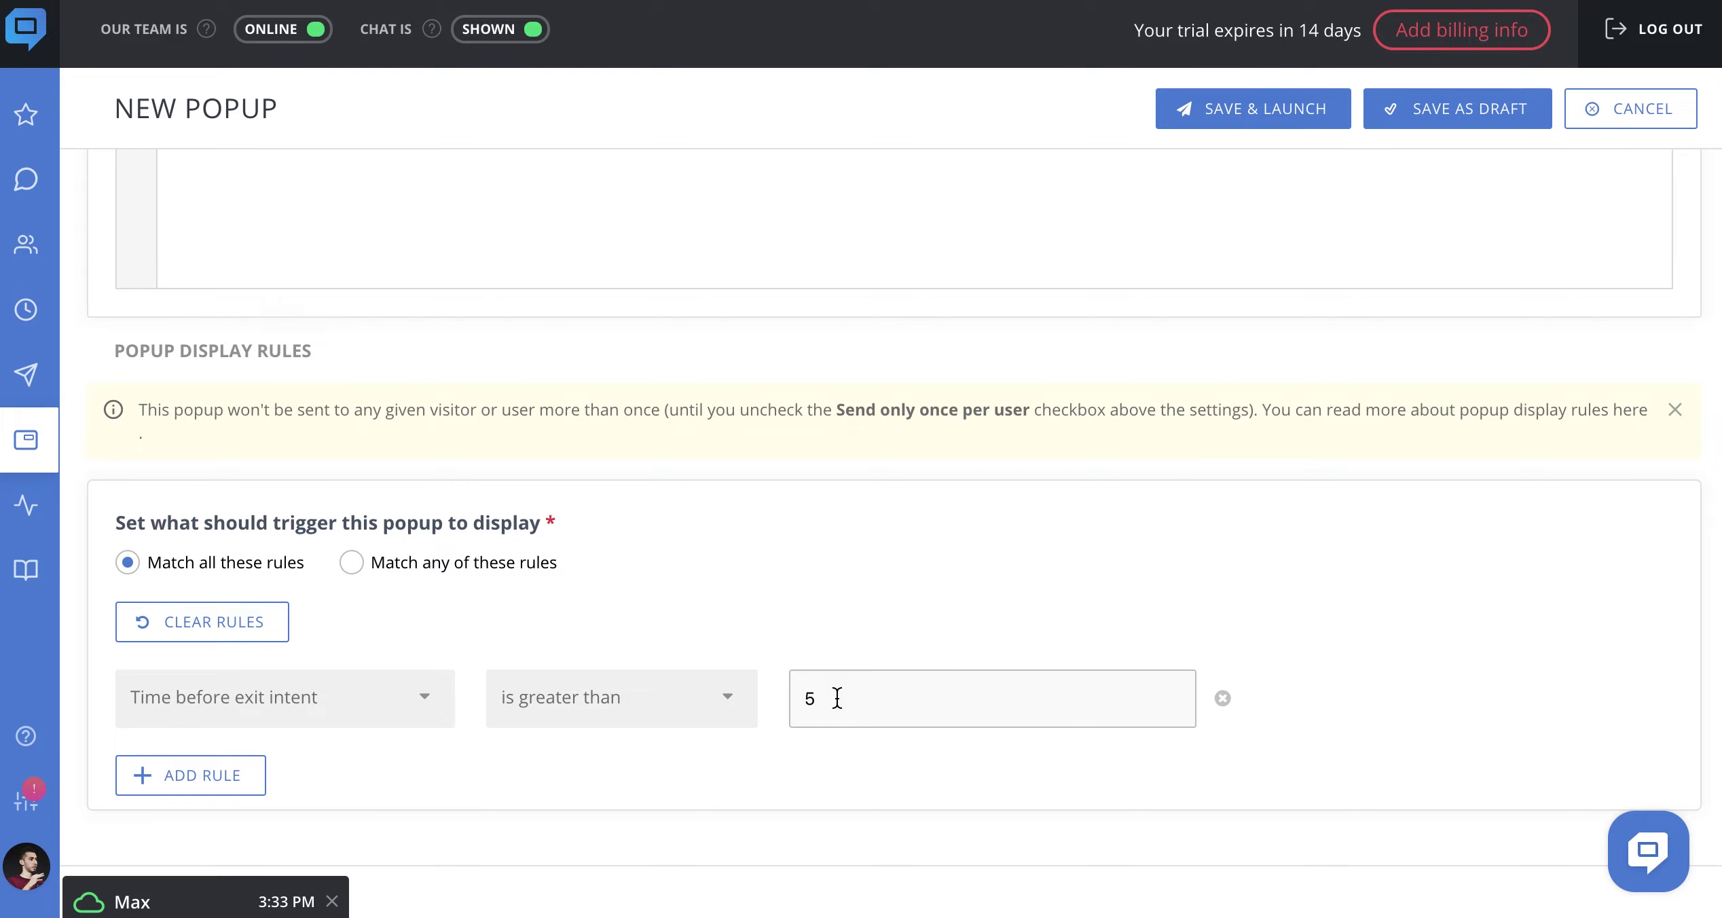
Save the new popup as a draft
{"action": "scroll", "coordinate": [939, 561], "scroll_direction": "up", "scroll_amount": 15}
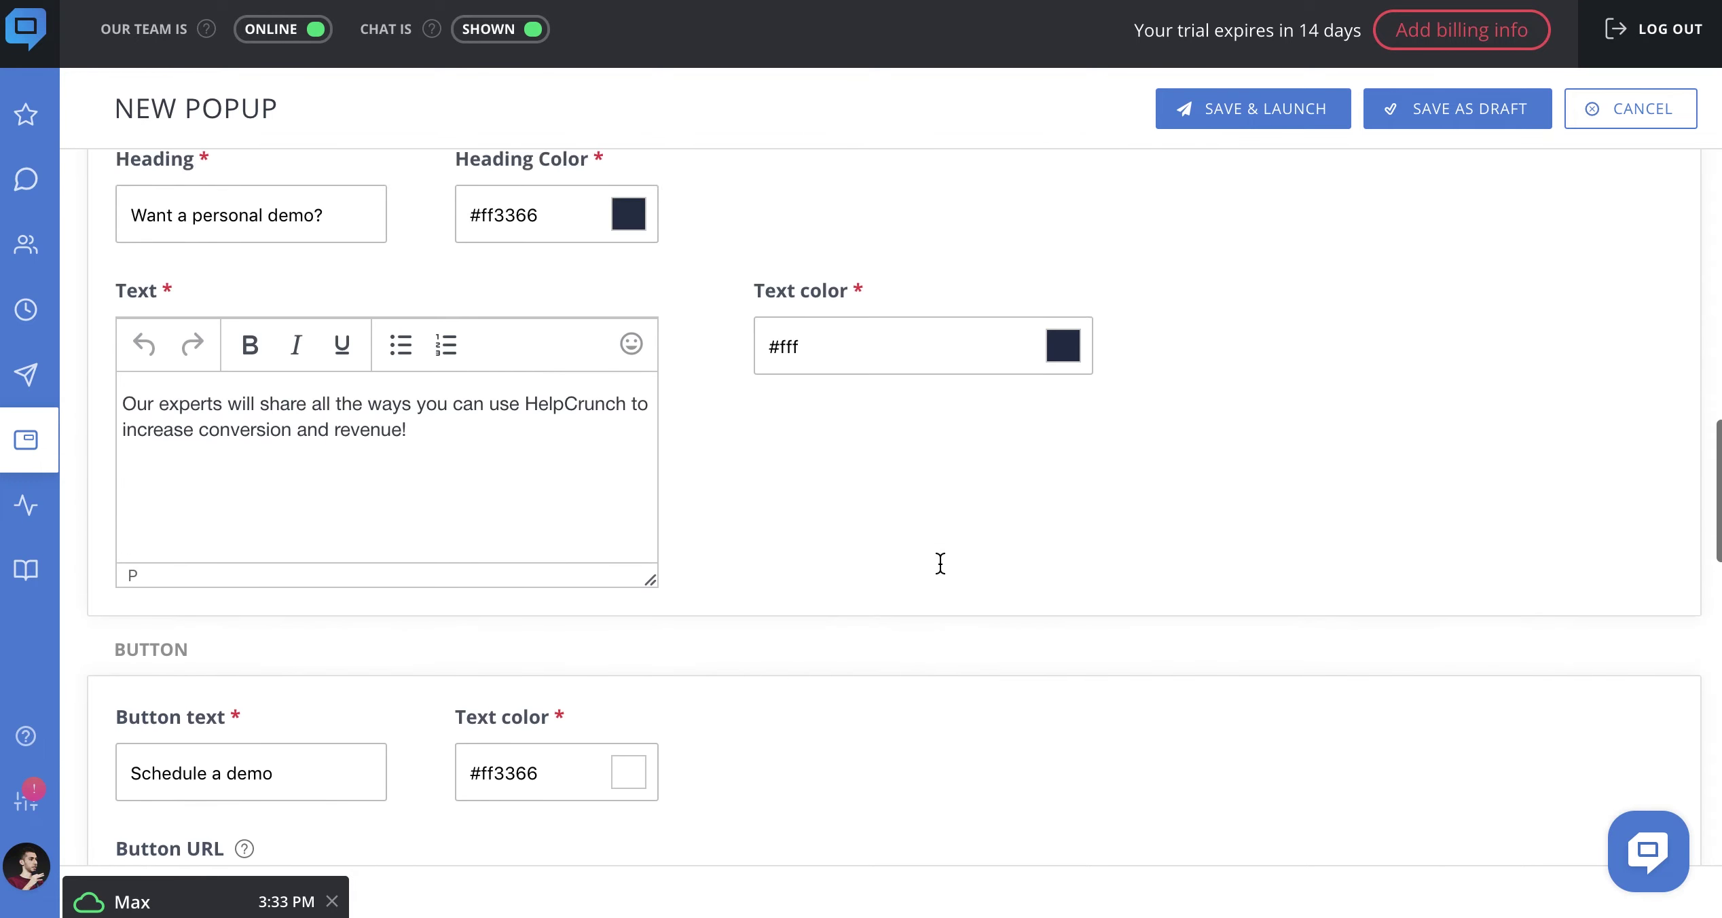
{"action": "scroll", "coordinate": [939, 561], "scroll_direction": "up", "scroll_amount": 15}
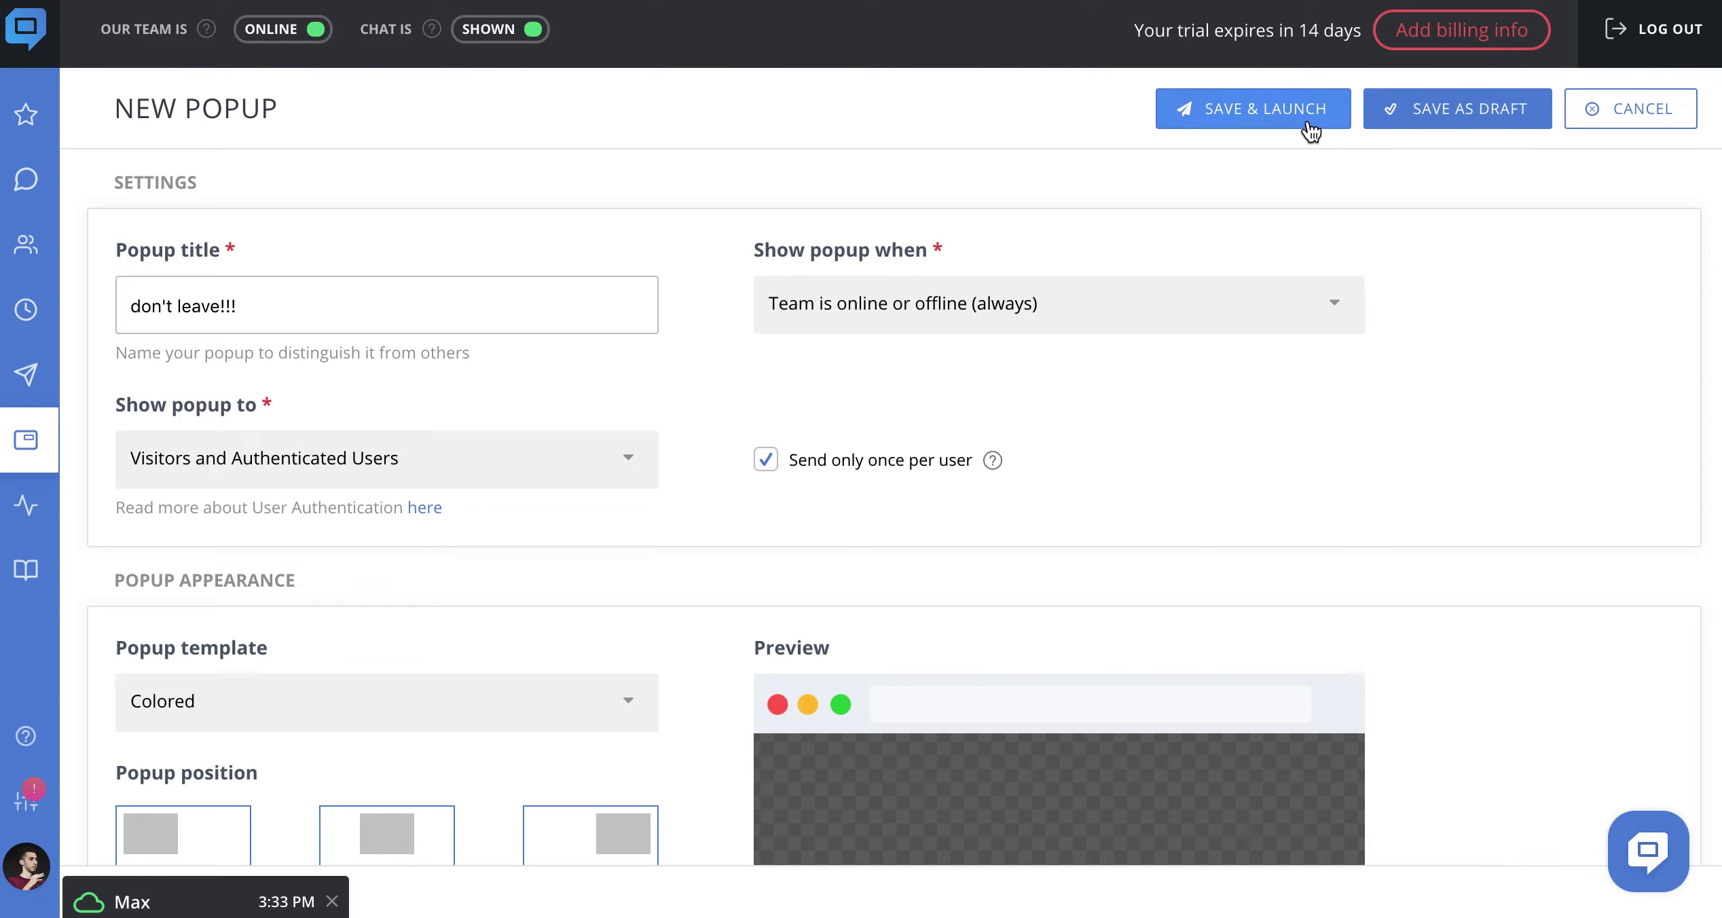
{"action": "left_click", "coordinate": [1383, 120]}
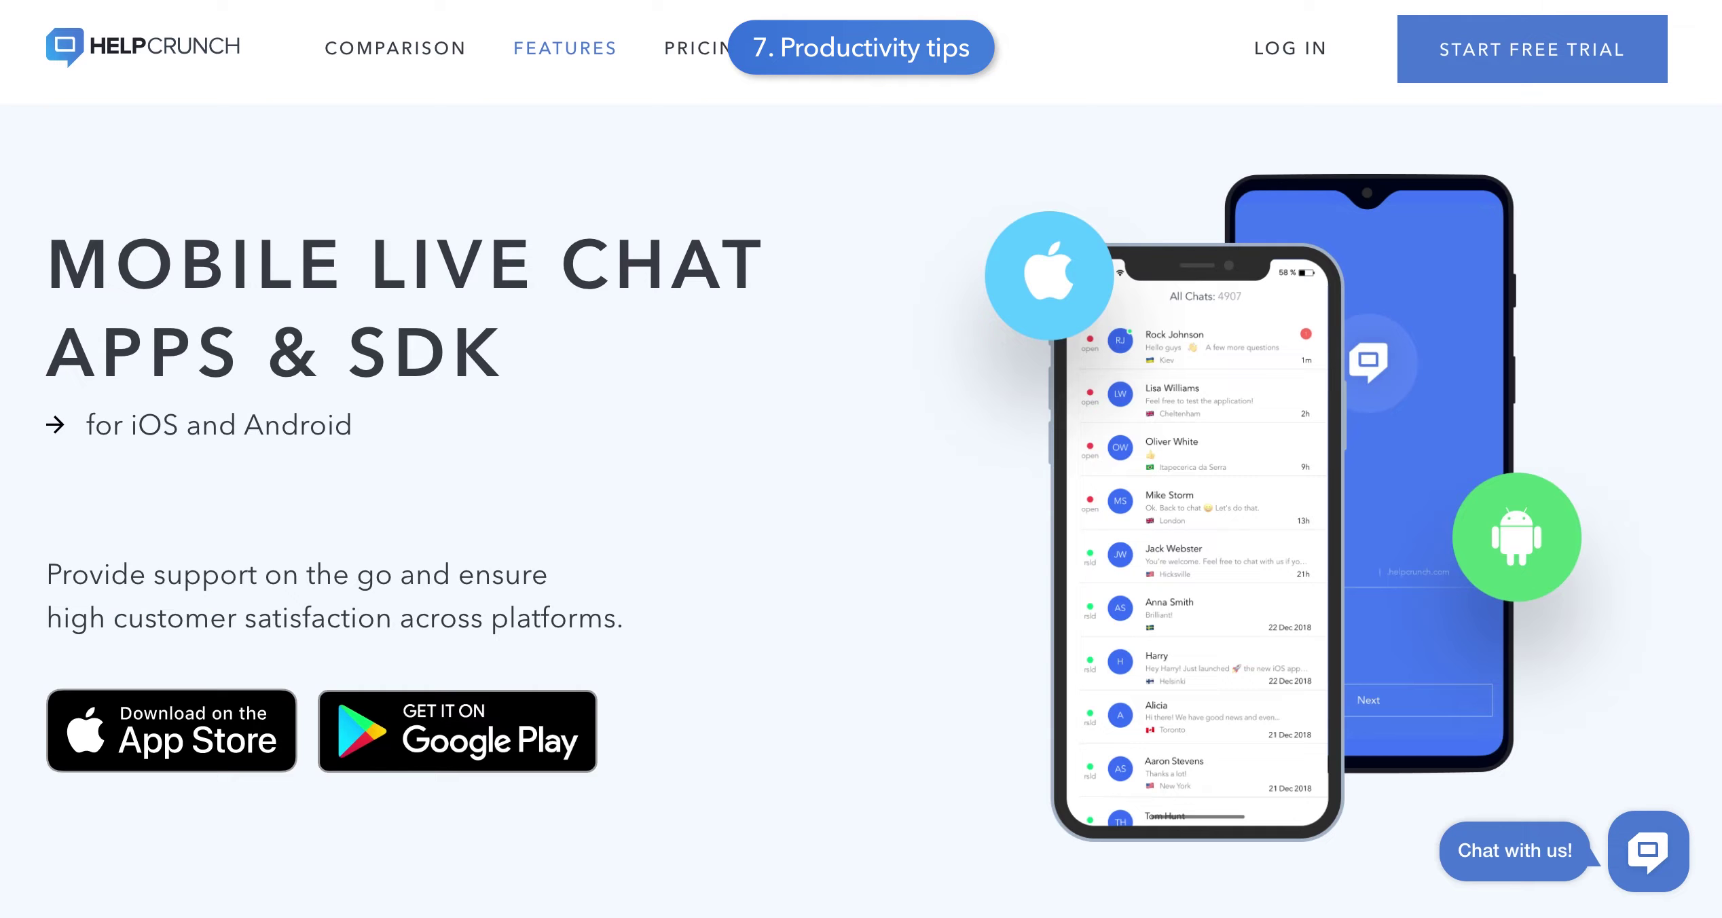
Open the Team members settings and check the option for adding a team member
{"action": "mouse_move", "coordinate": [588, 74]}
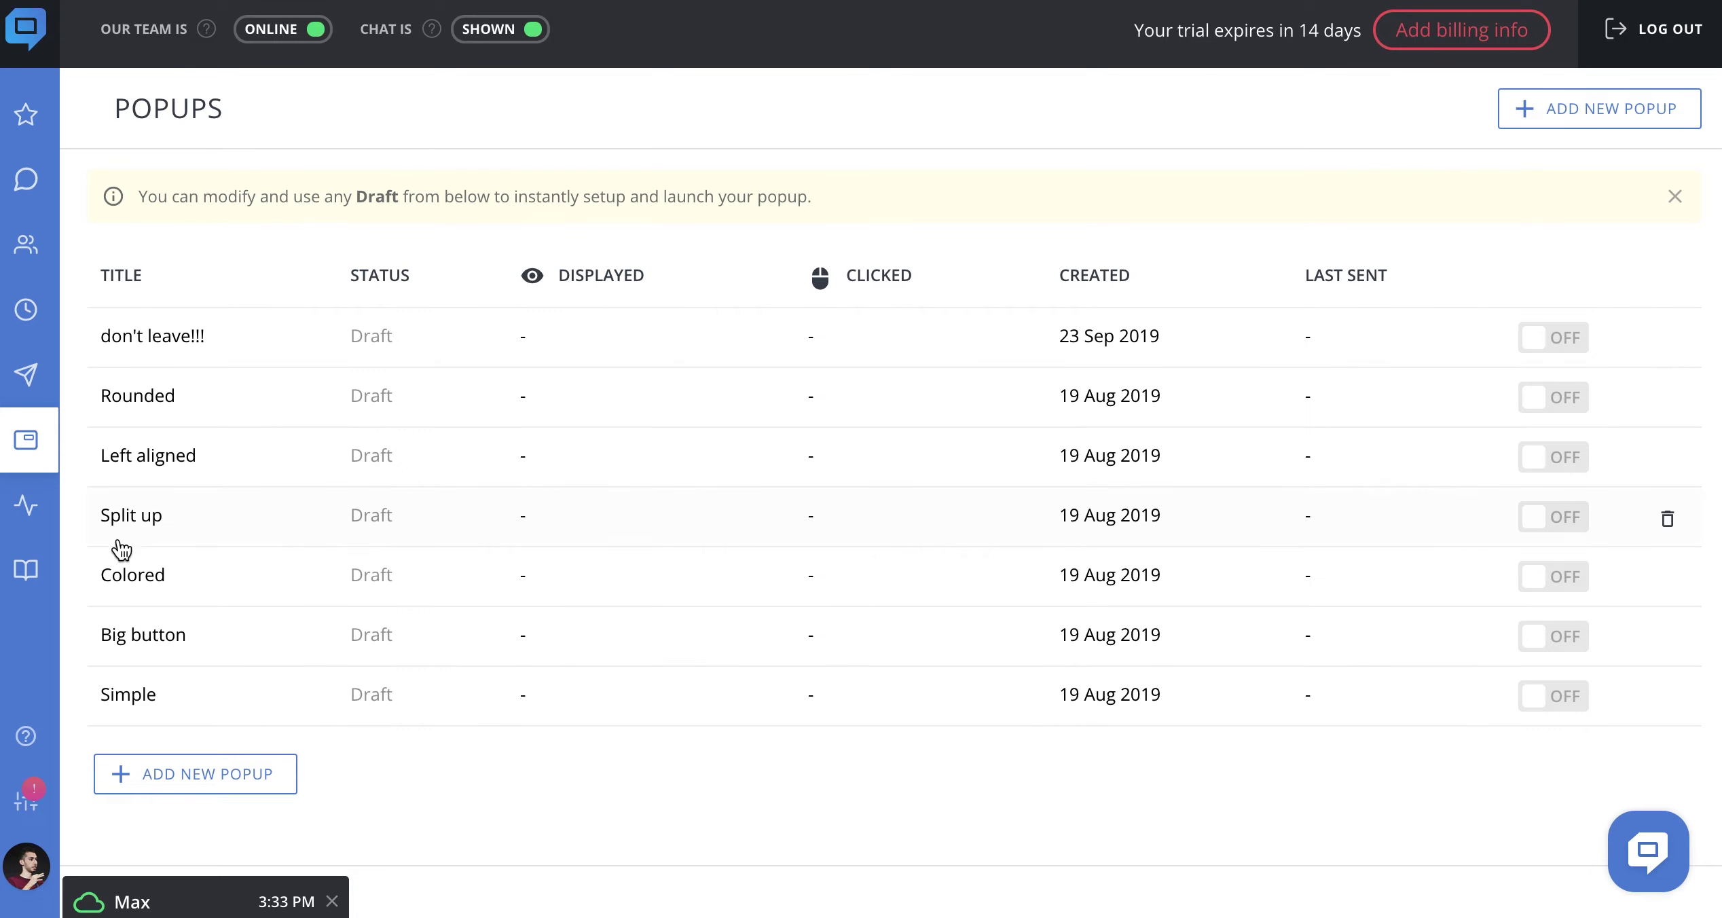
{"action": "left_click", "coordinate": [51, 803]}
{"action": "left_click", "coordinate": [209, 431]}
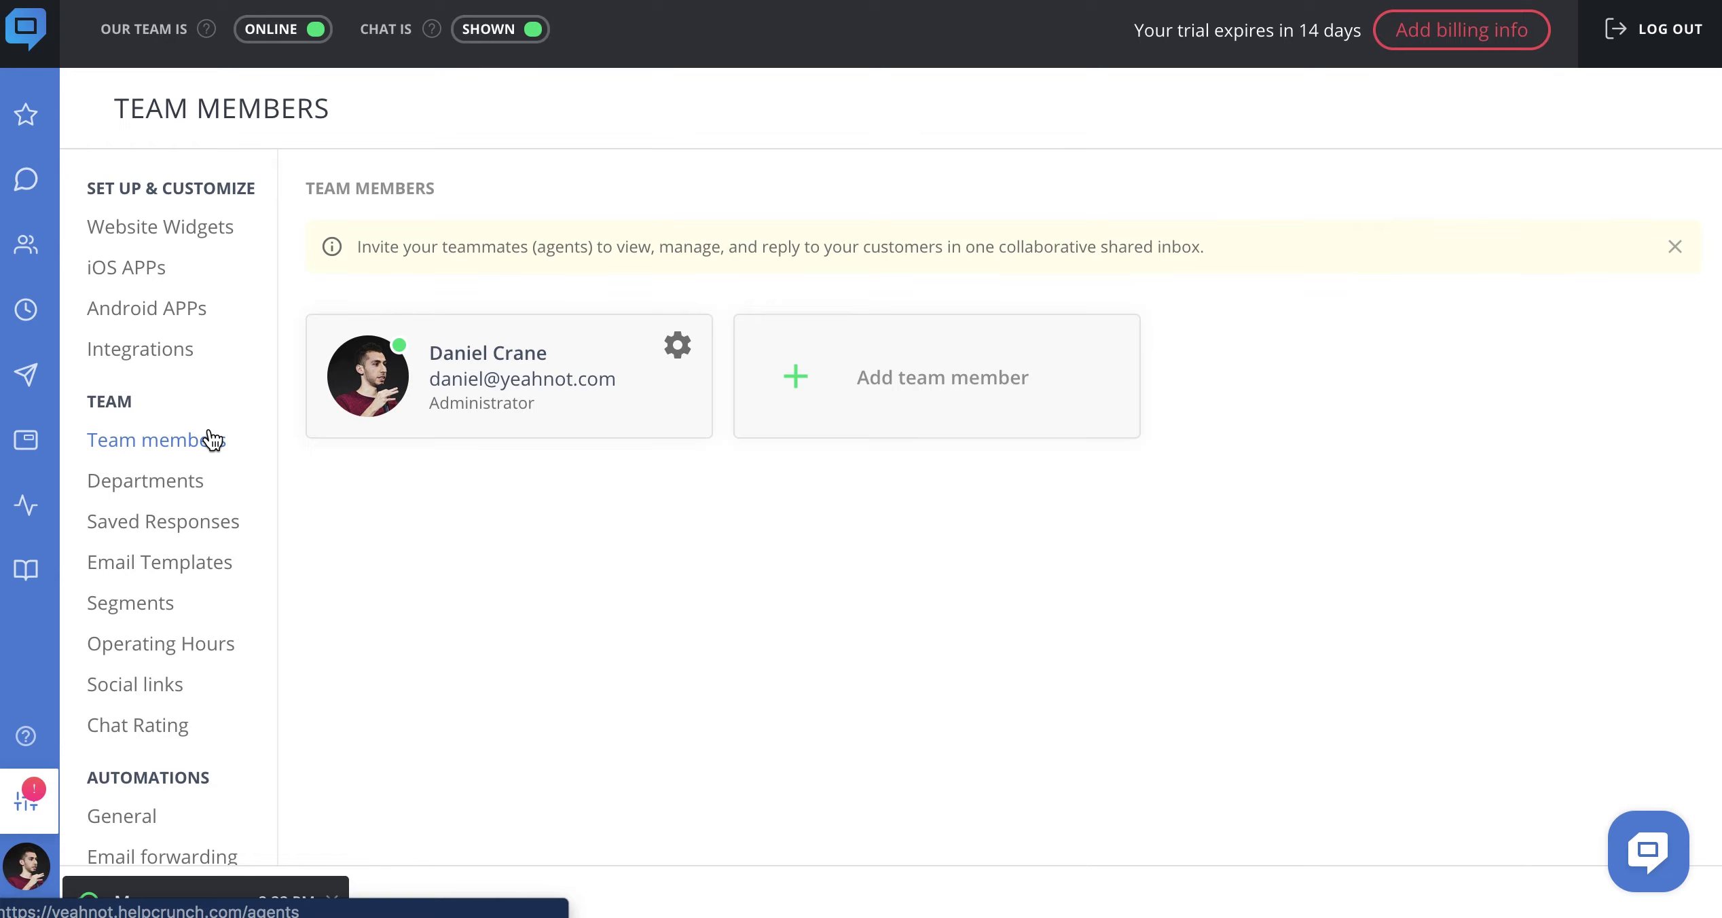
{"action": "left_click", "coordinate": [817, 405]}
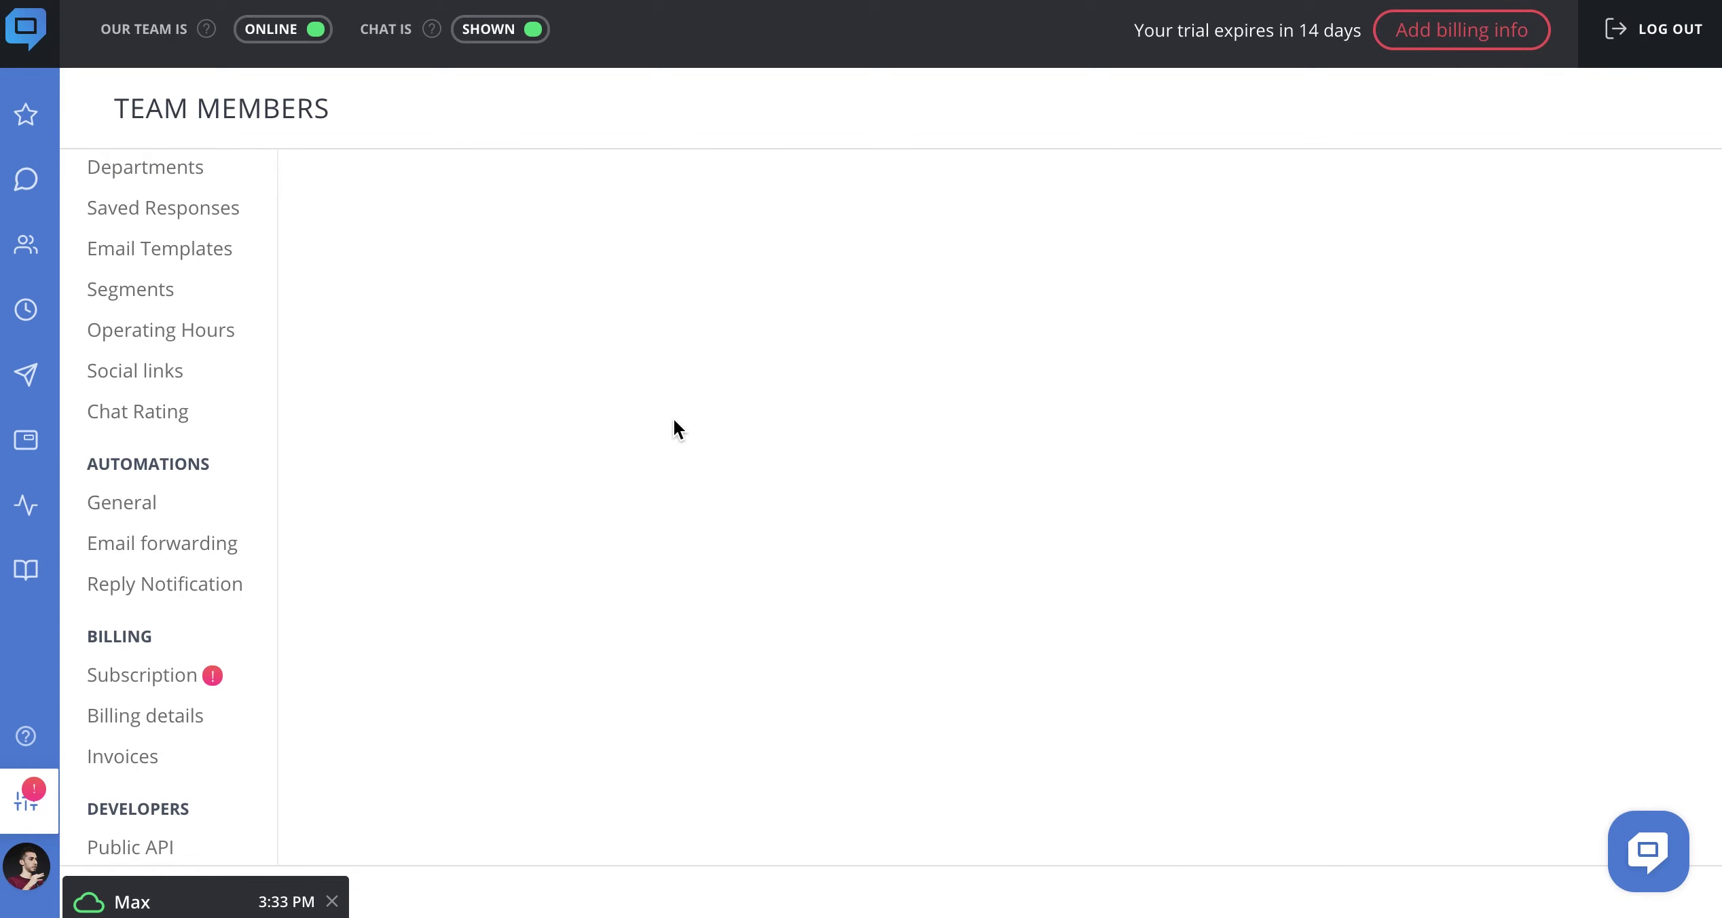
Read through the default and custom address instructions for email forwarding, and open the General automation settings for conversation transcripts
{"action": "left_click", "coordinate": [226, 555]}
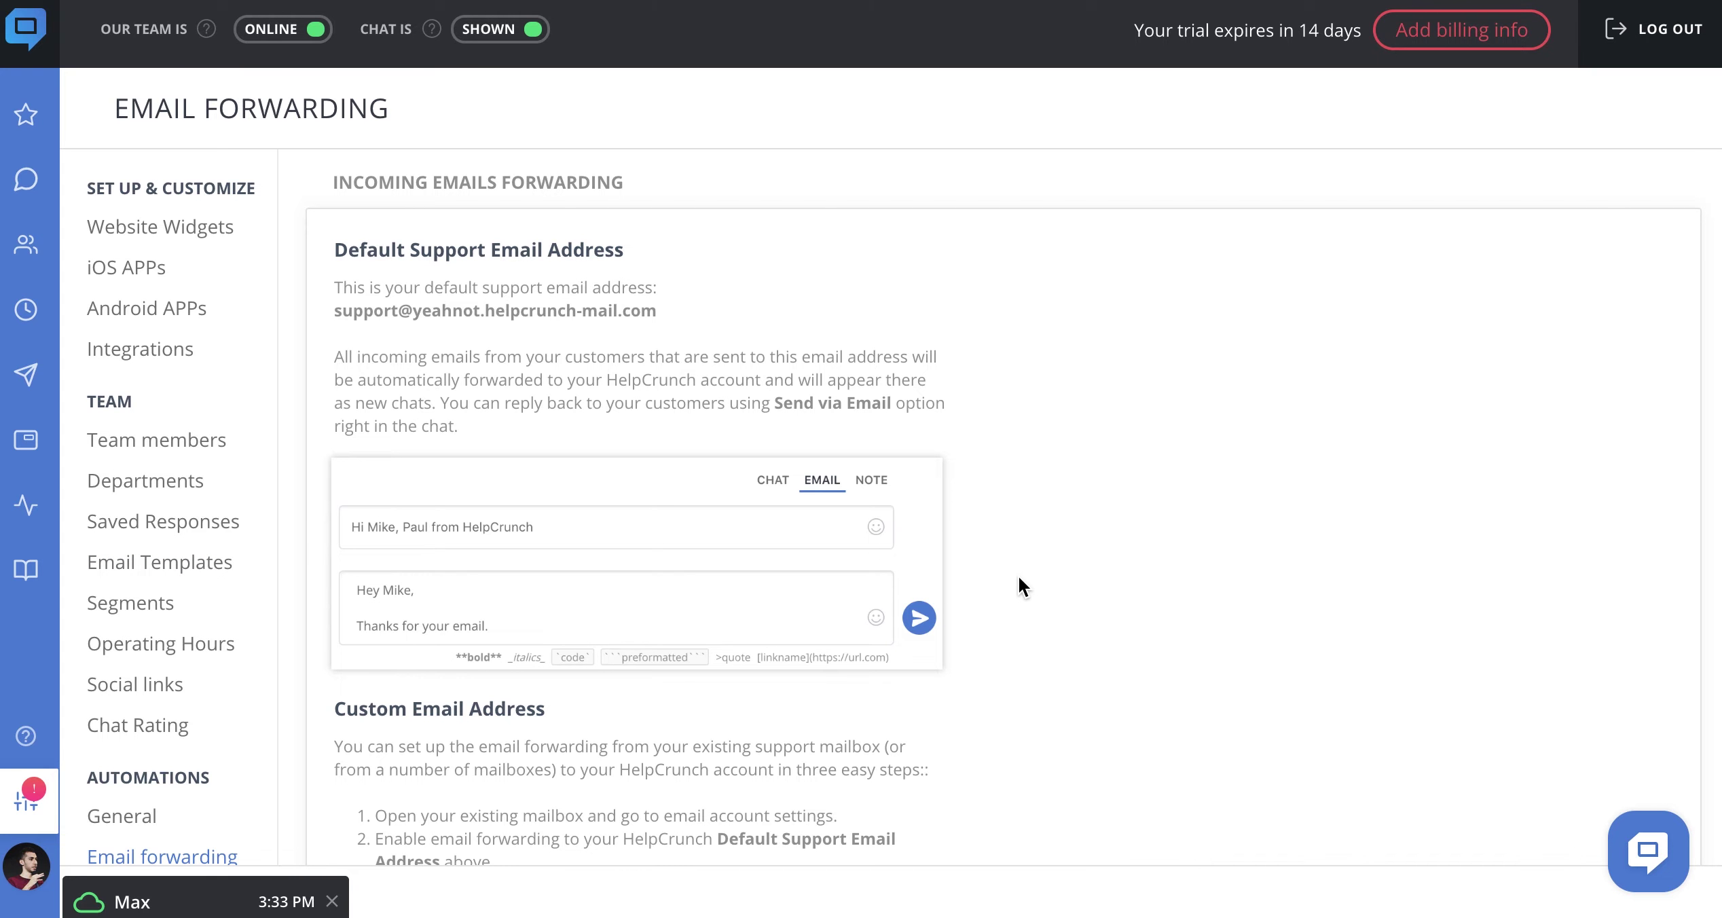
{"action": "scroll", "coordinate": [1018, 579], "scroll_direction": "down", "scroll_amount": 2}
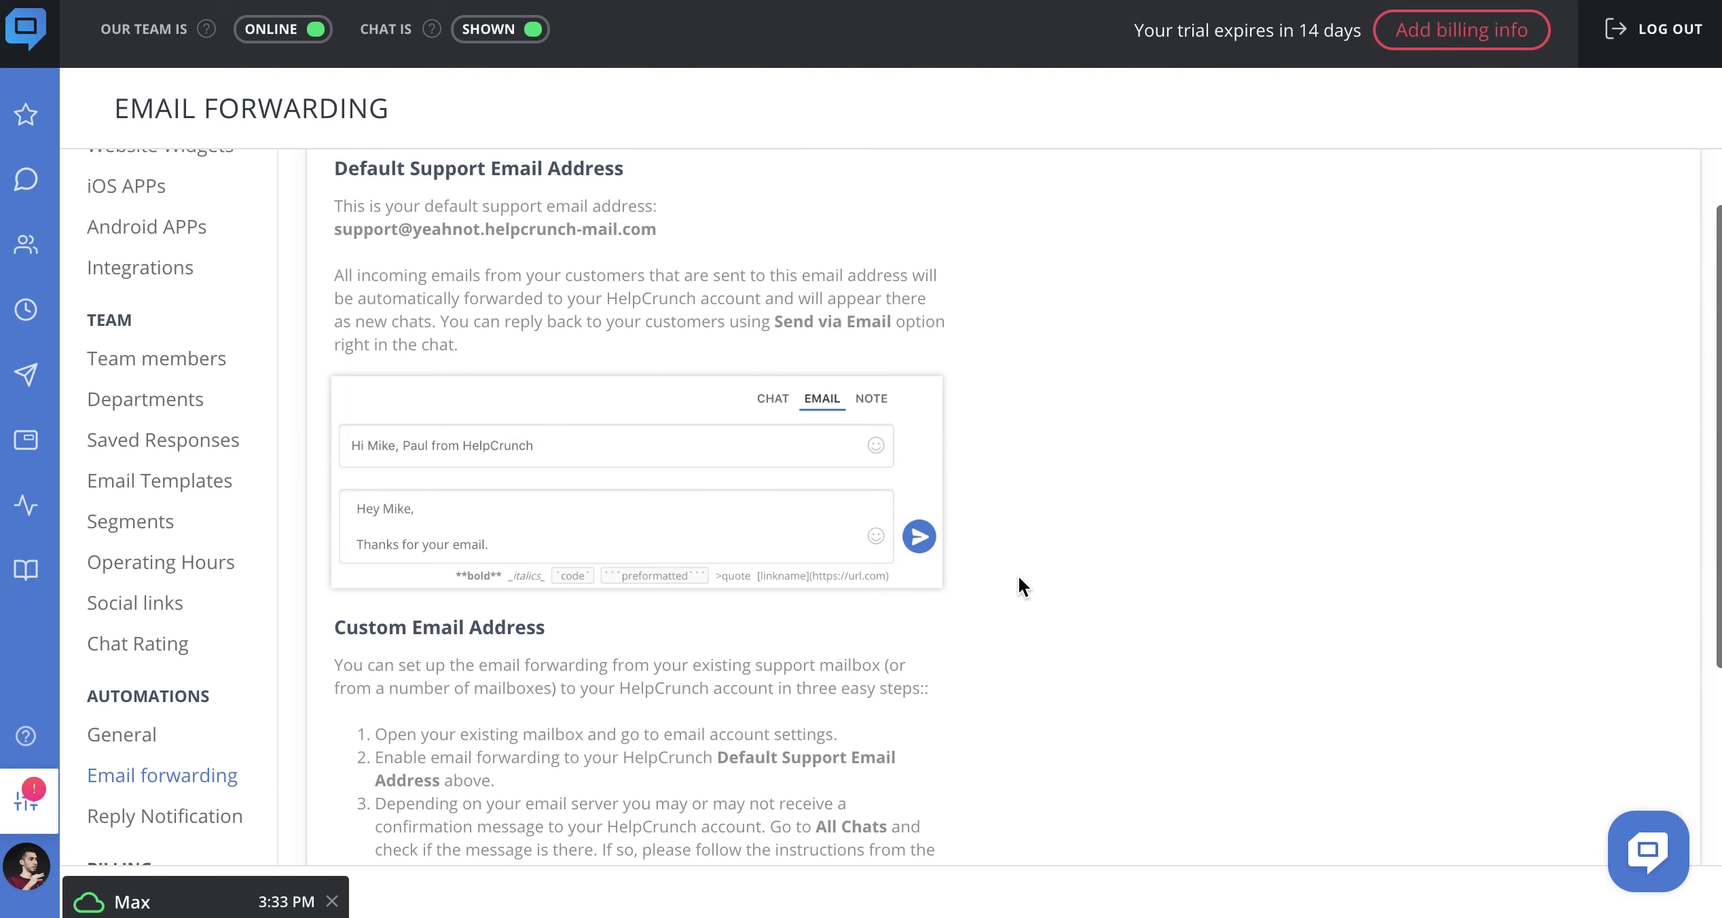
{"action": "scroll", "coordinate": [1018, 575], "scroll_direction": "down", "scroll_amount": 2}
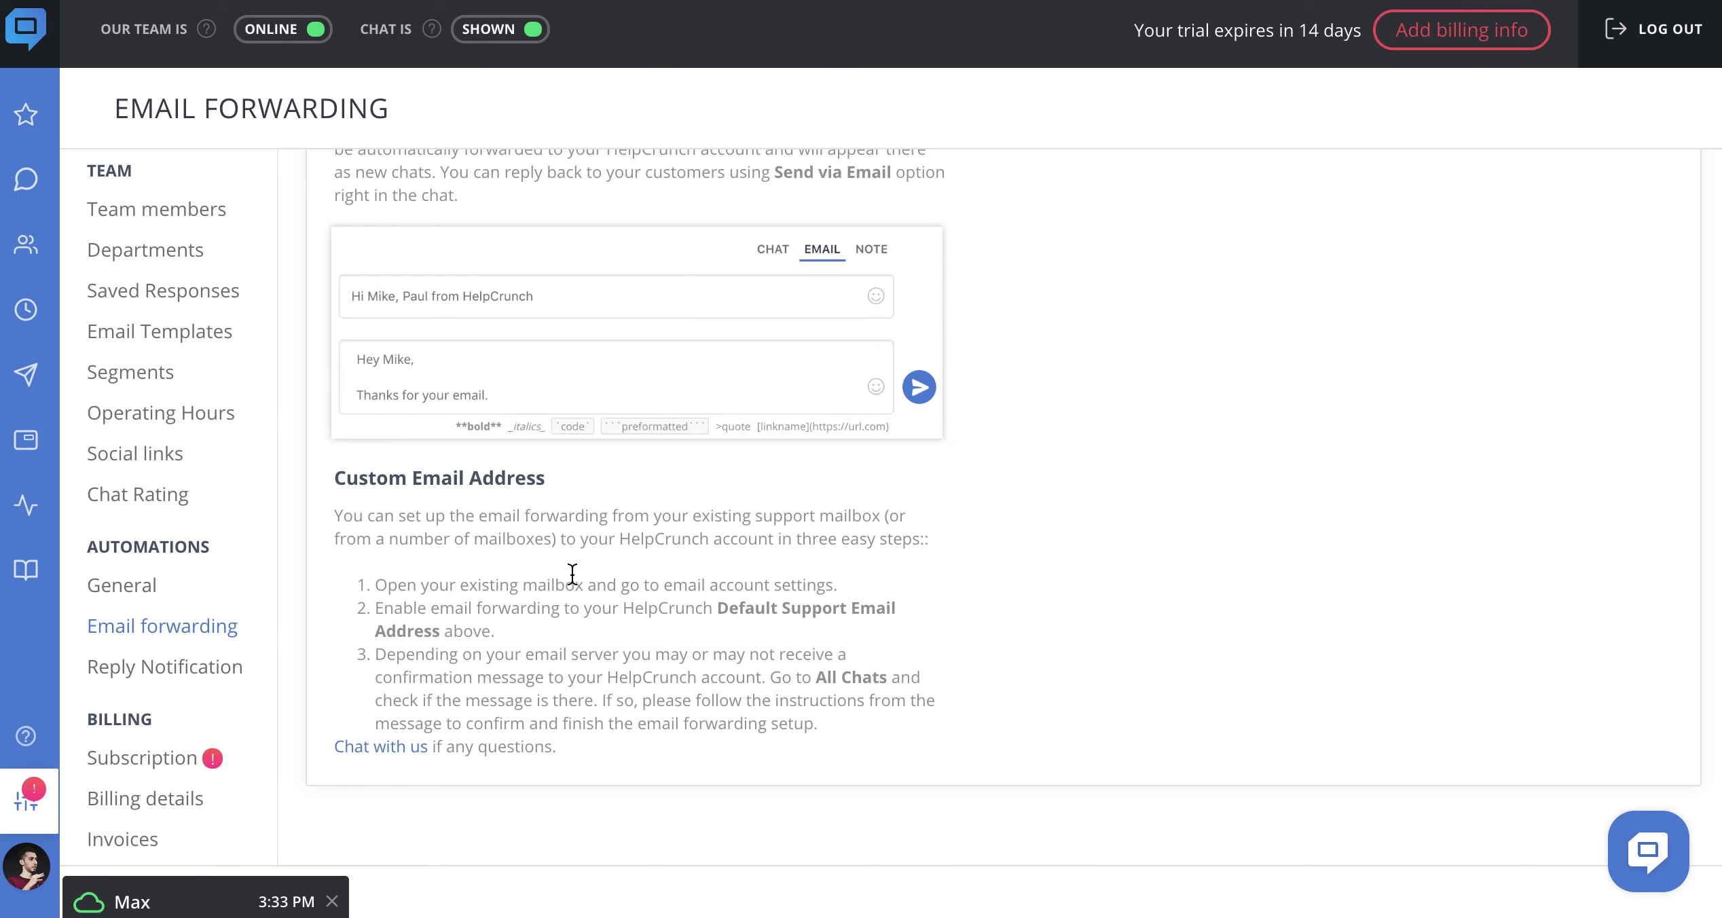
{"action": "left_click", "coordinate": [166, 596]}
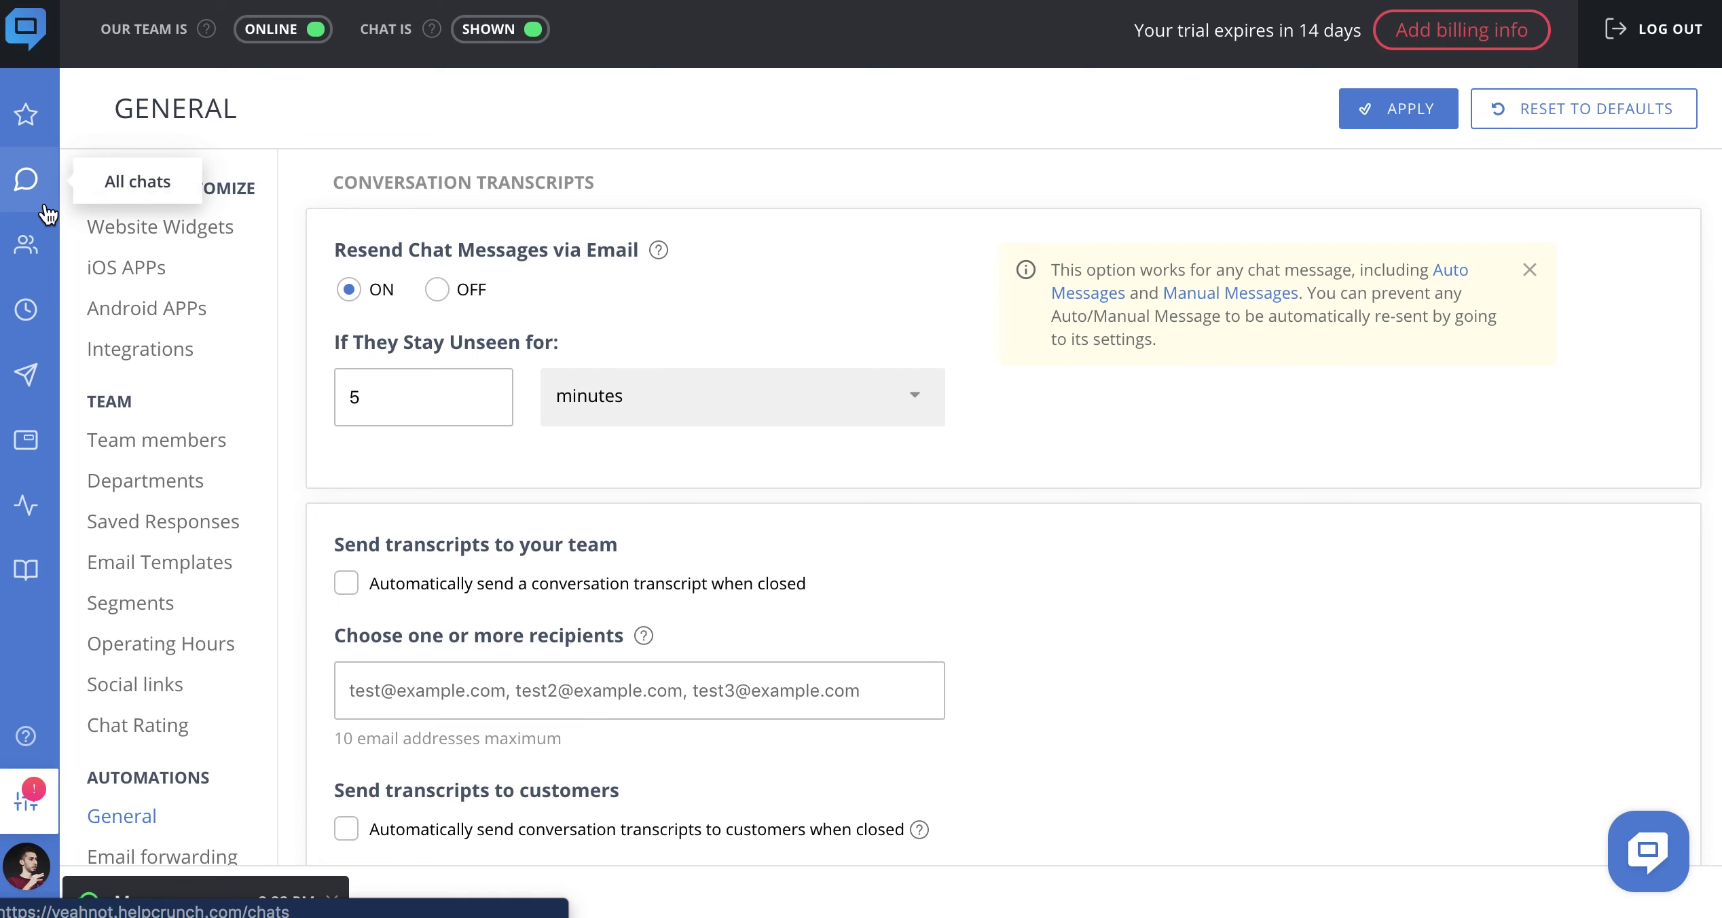
Review the message history and email resend notices in the online customer's chat from All Chats, and minimize the chat window
{"action": "left_click", "coordinate": [25, 179]}
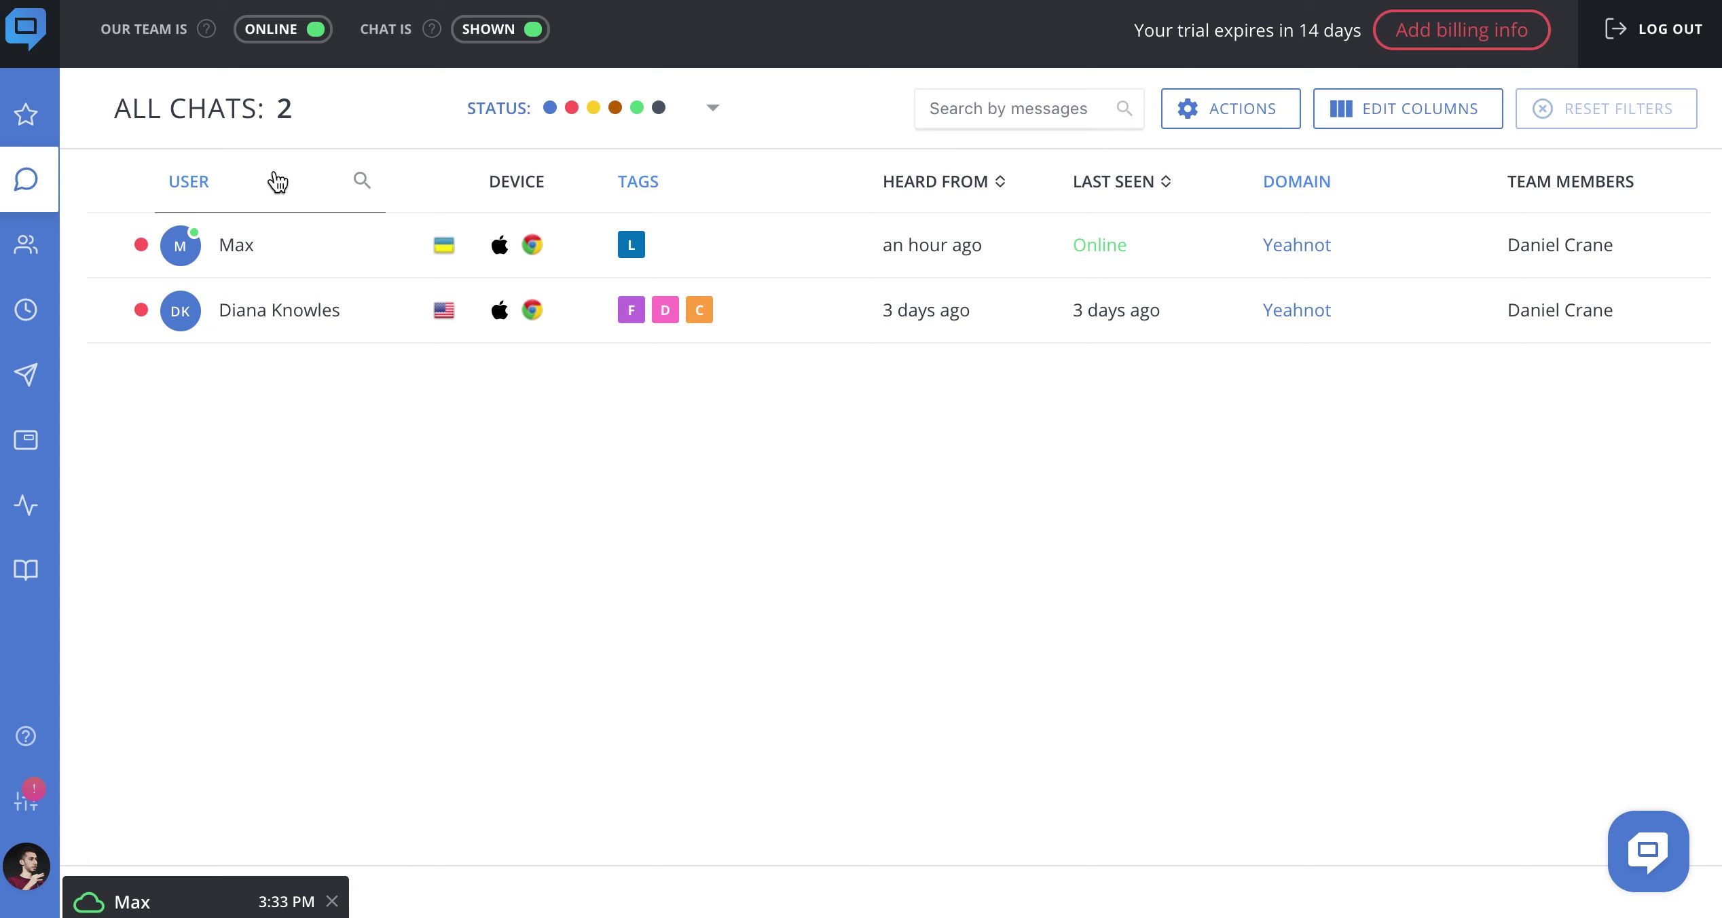
{"action": "left_click", "coordinate": [349, 265]}
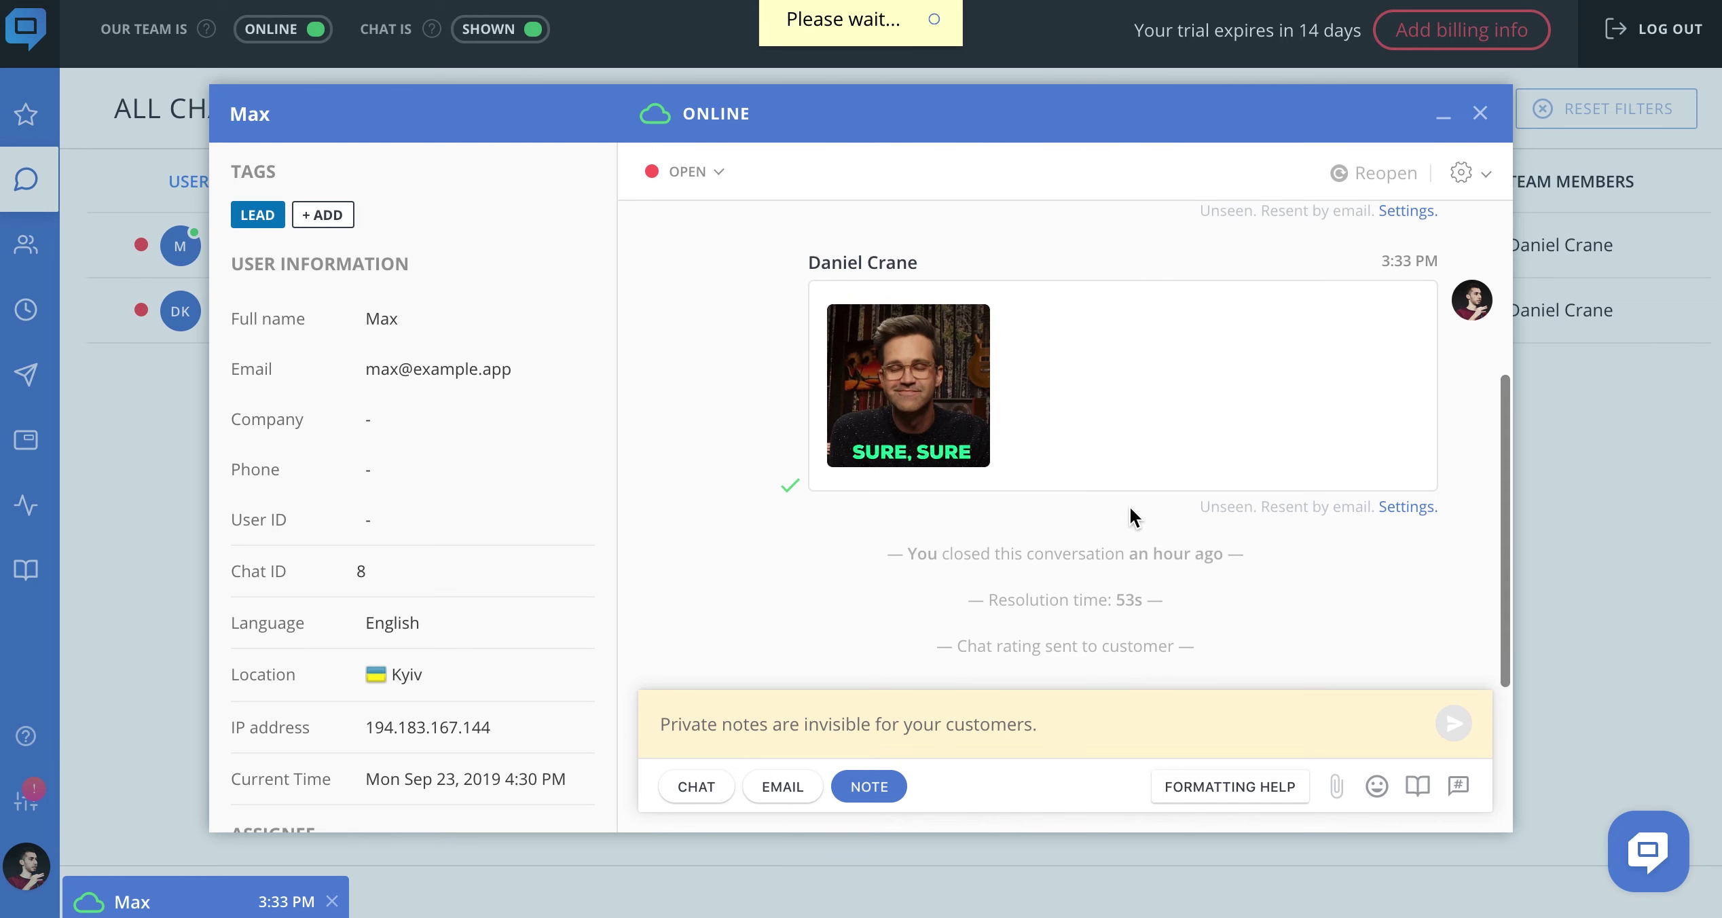
{"action": "scroll", "coordinate": [1129, 509], "scroll_direction": "up", "scroll_amount": 2}
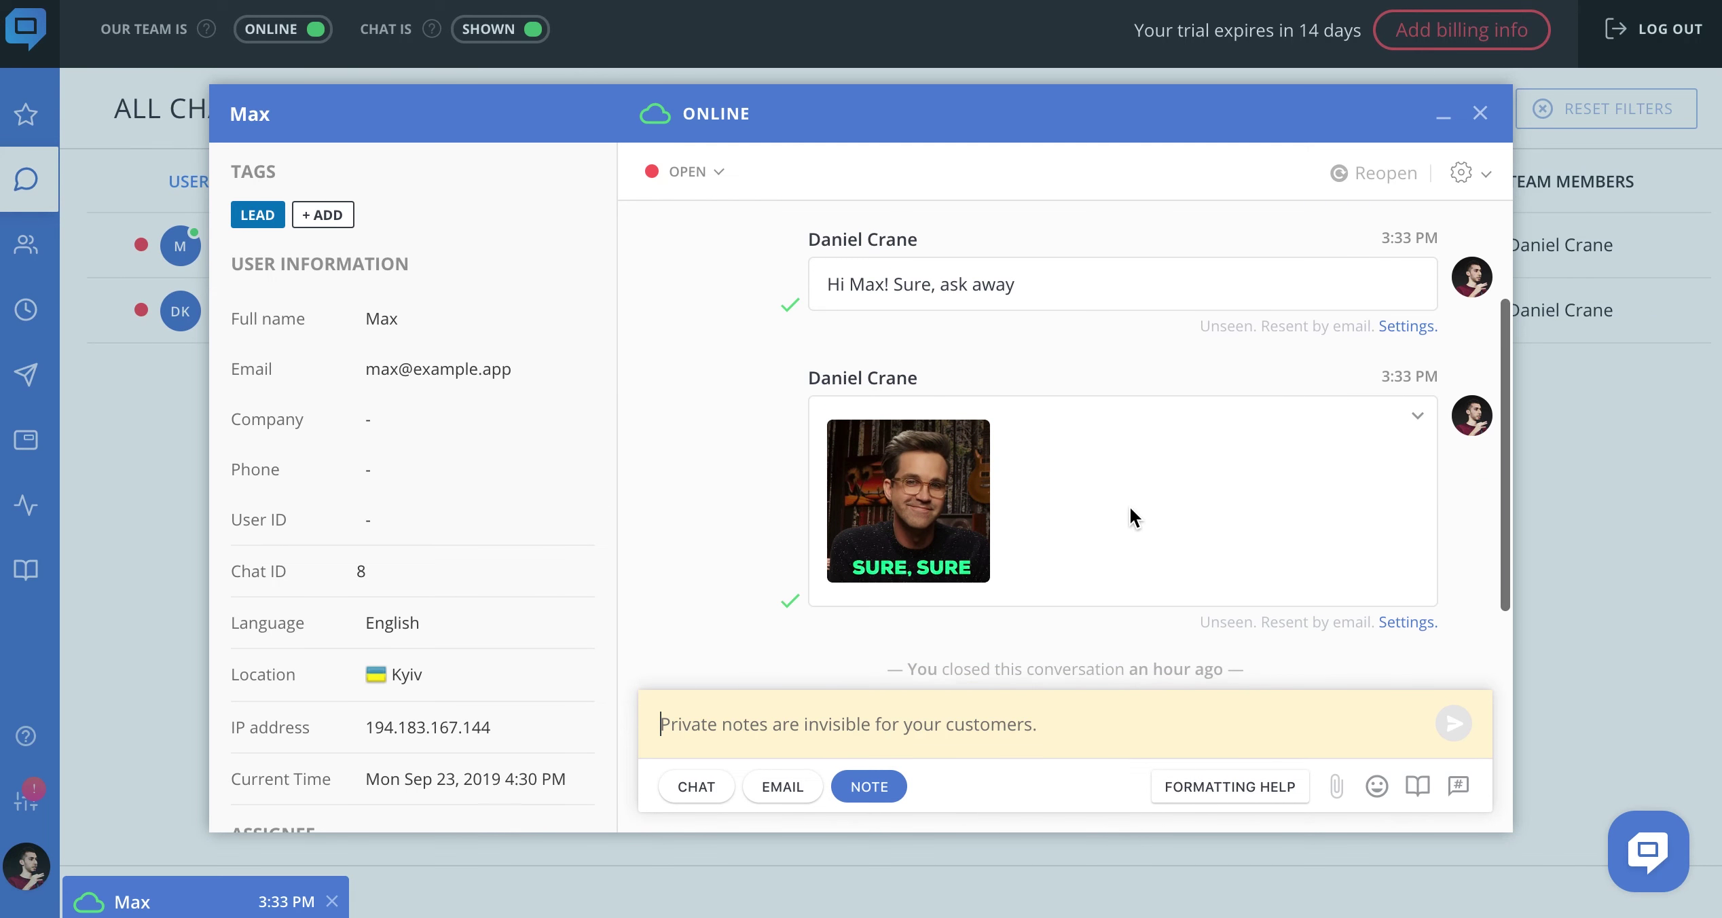
{"action": "scroll", "coordinate": [1128, 506], "scroll_direction": "down", "scroll_amount": 1}
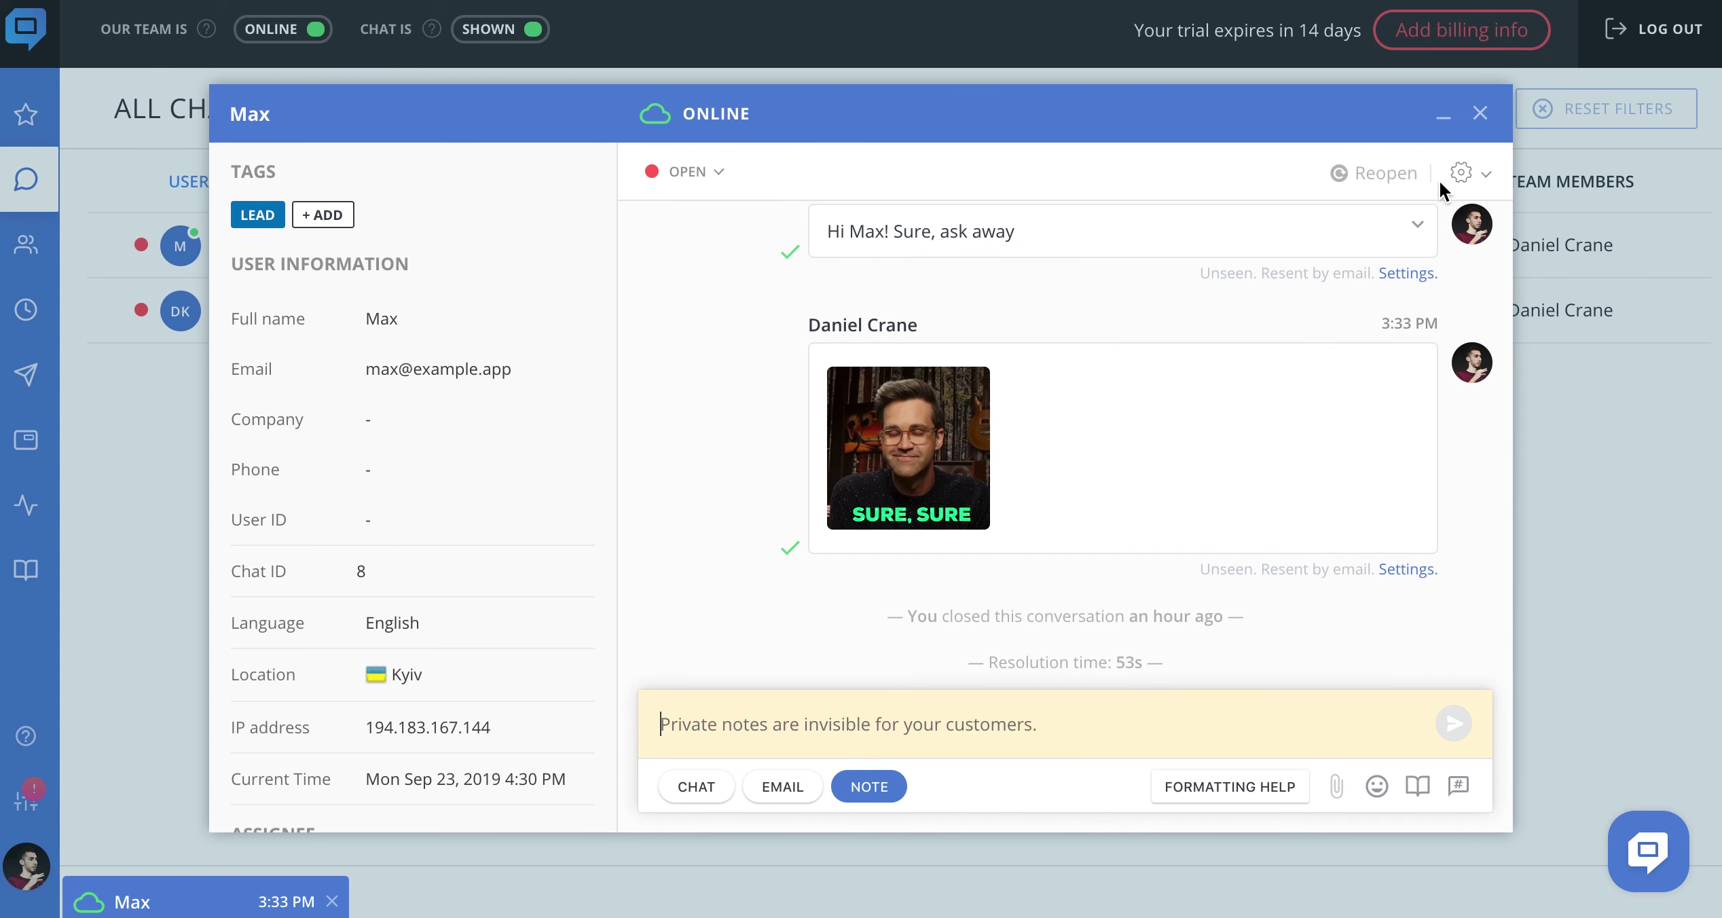
{"action": "left_click", "coordinate": [1442, 124]}
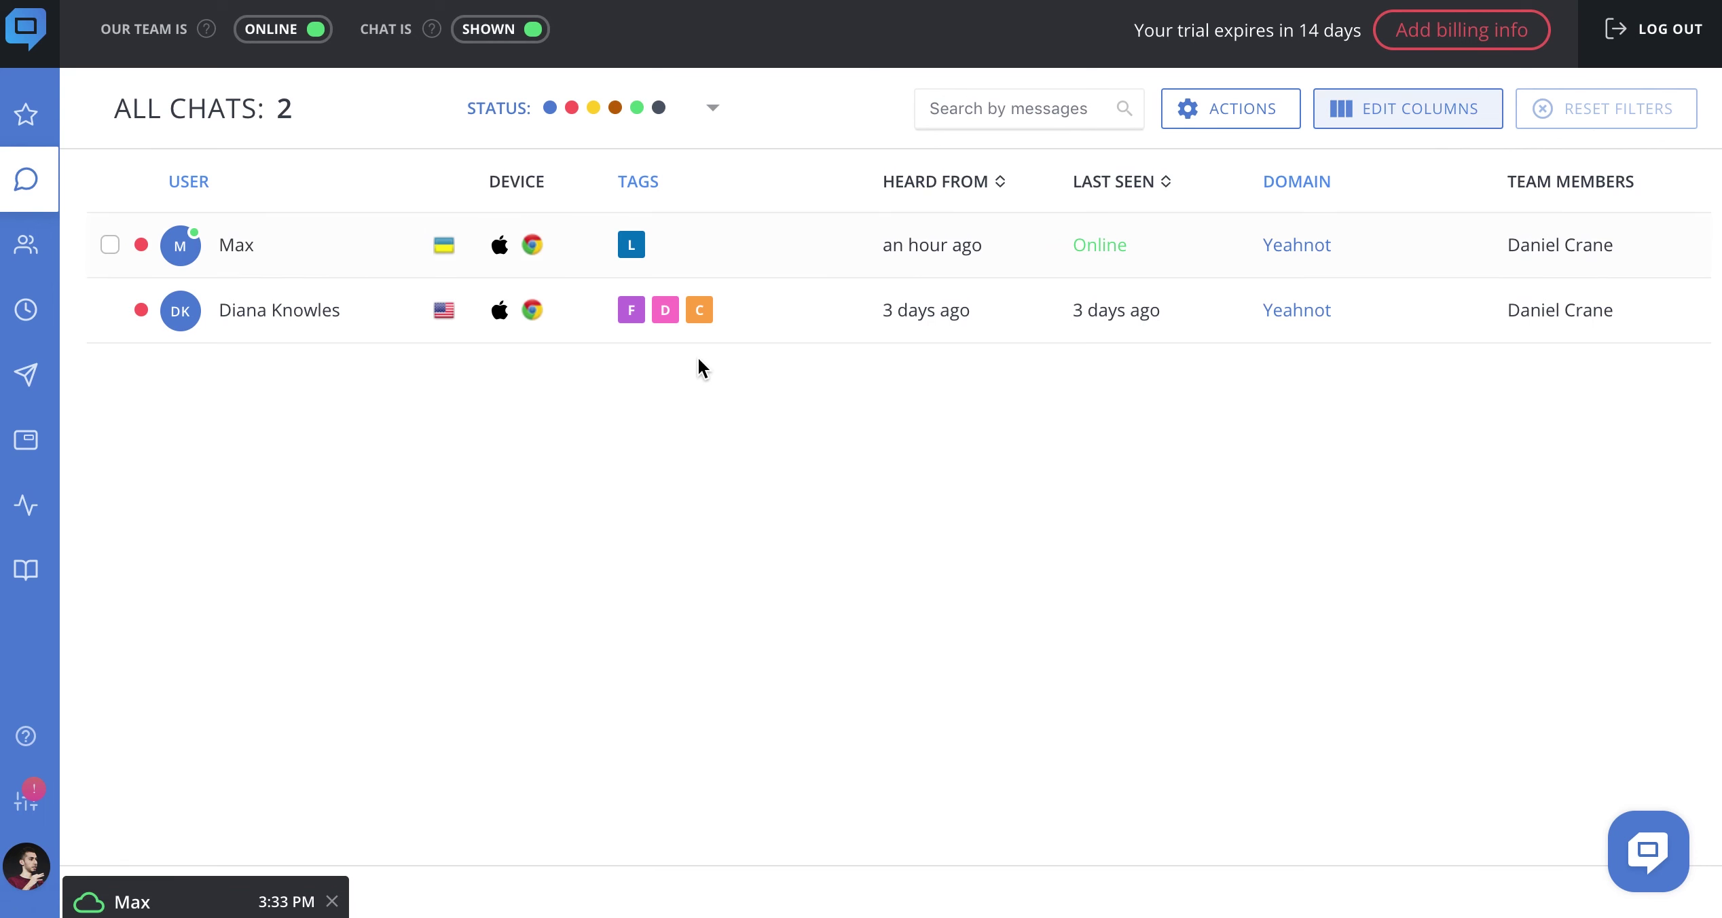
Open the Subscription page in the billing settings to check the current plan and its limits
{"action": "left_click", "coordinate": [25, 800]}
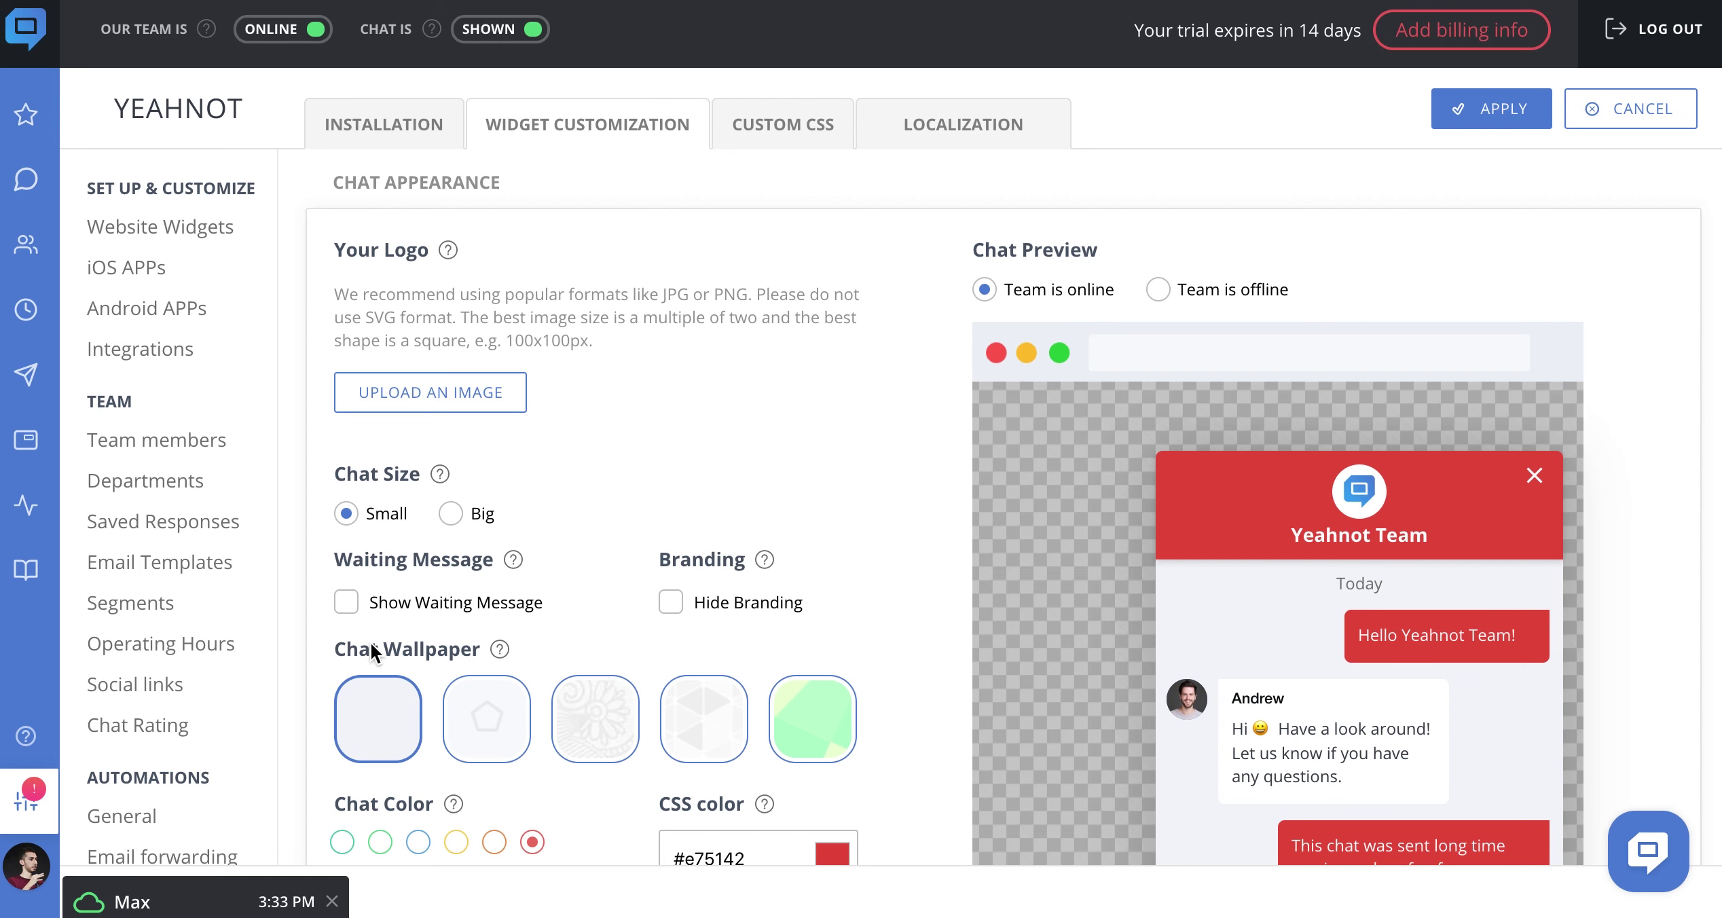
{"action": "scroll", "coordinate": [370, 642], "scroll_direction": "down", "scroll_amount": 5}
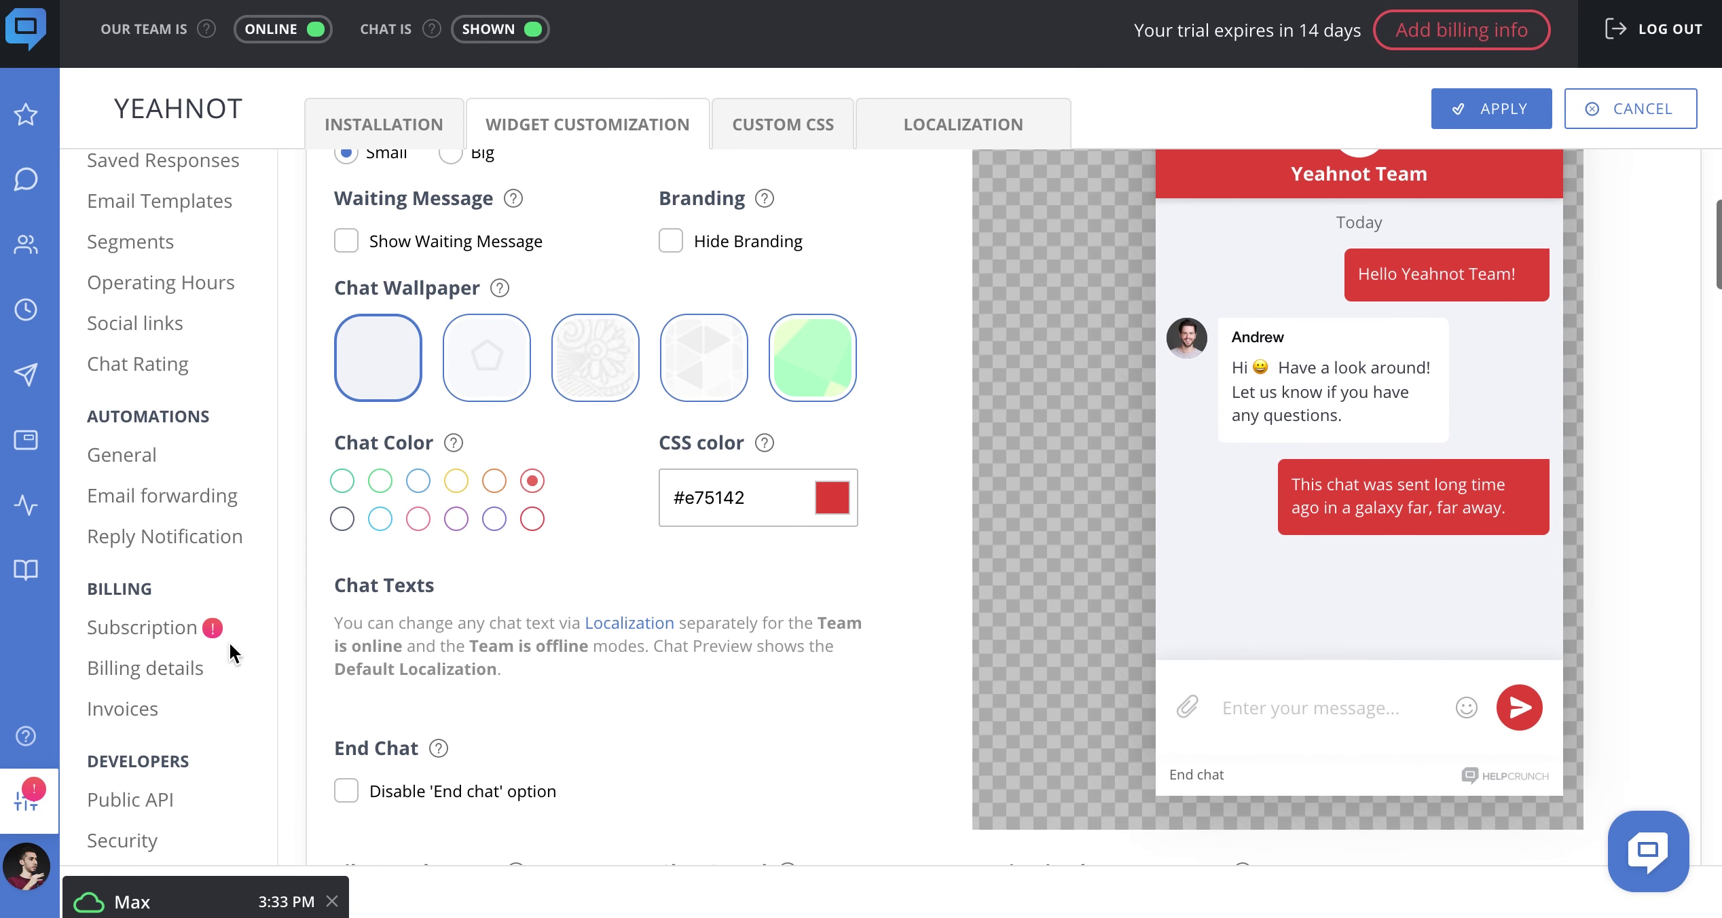
{"action": "left_click", "coordinate": [165, 640]}
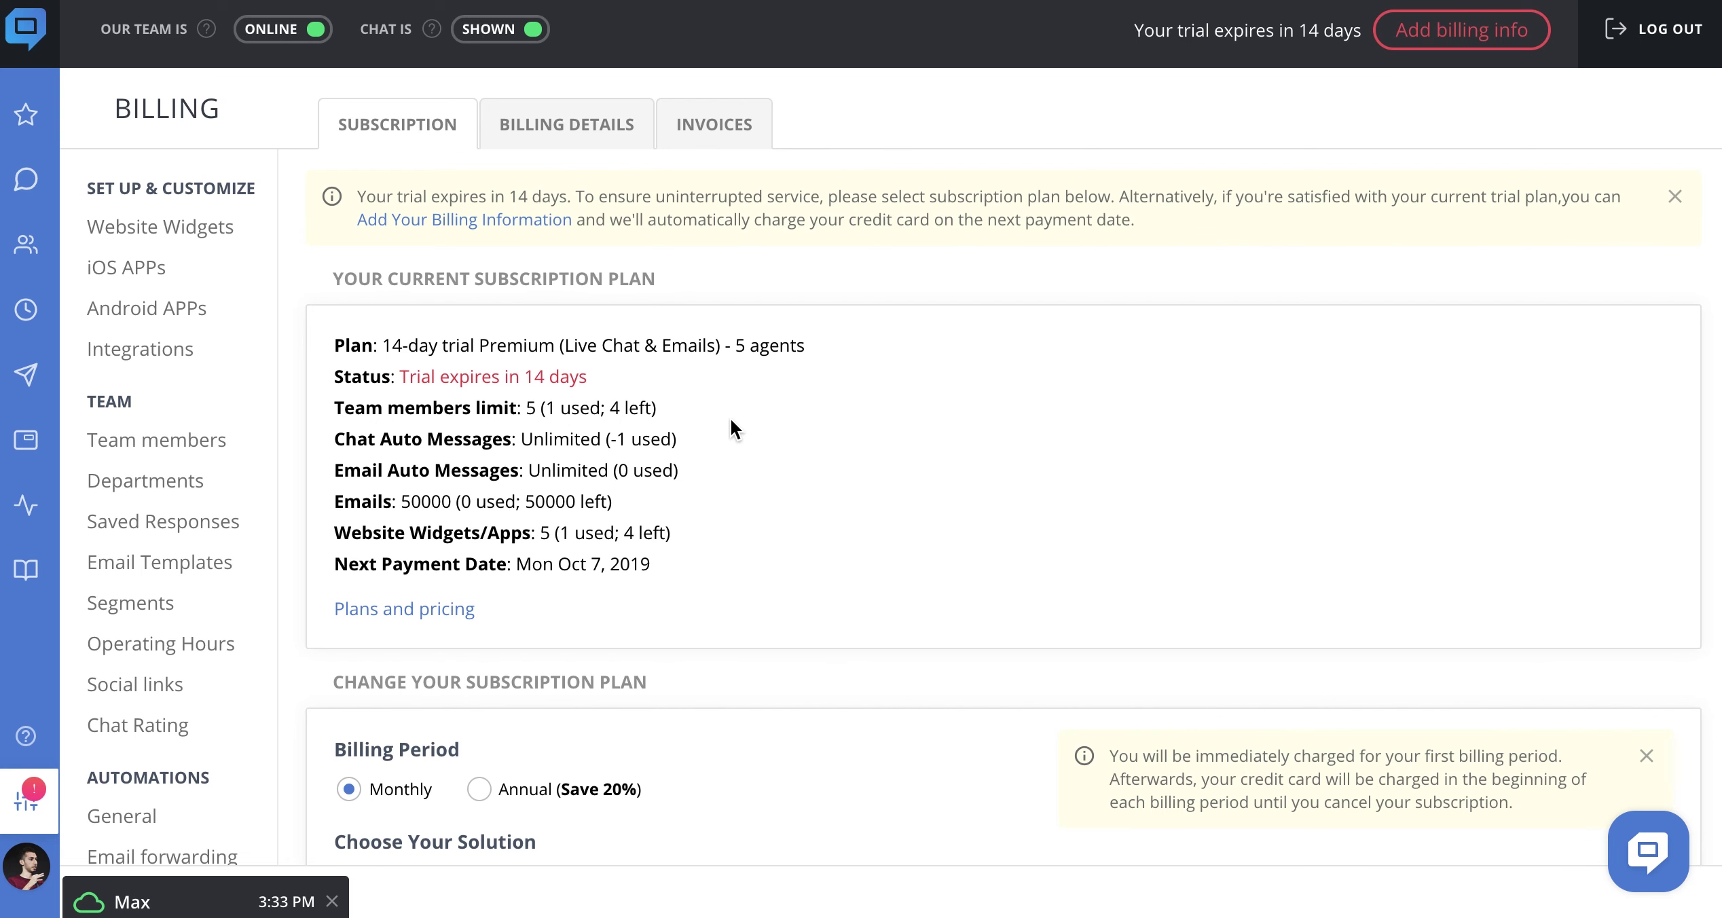
Return to the list of all chats and check the available help and support options
{"action": "left_click", "coordinate": [26, 179]}
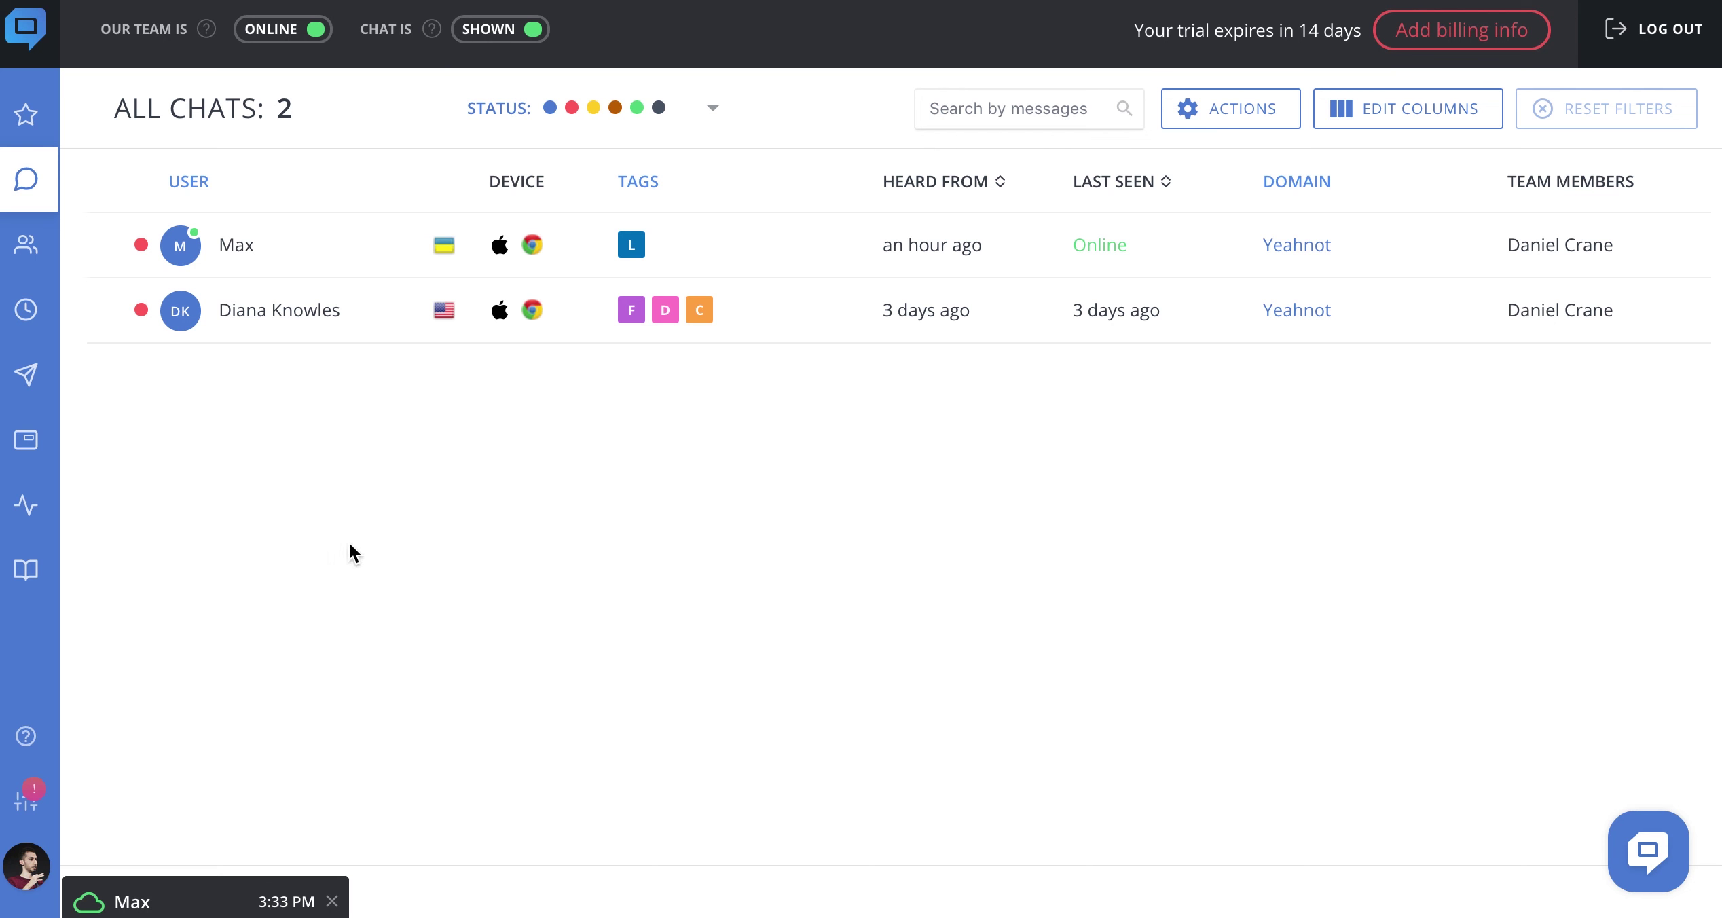
{"action": "left_click", "coordinate": [27, 744]}
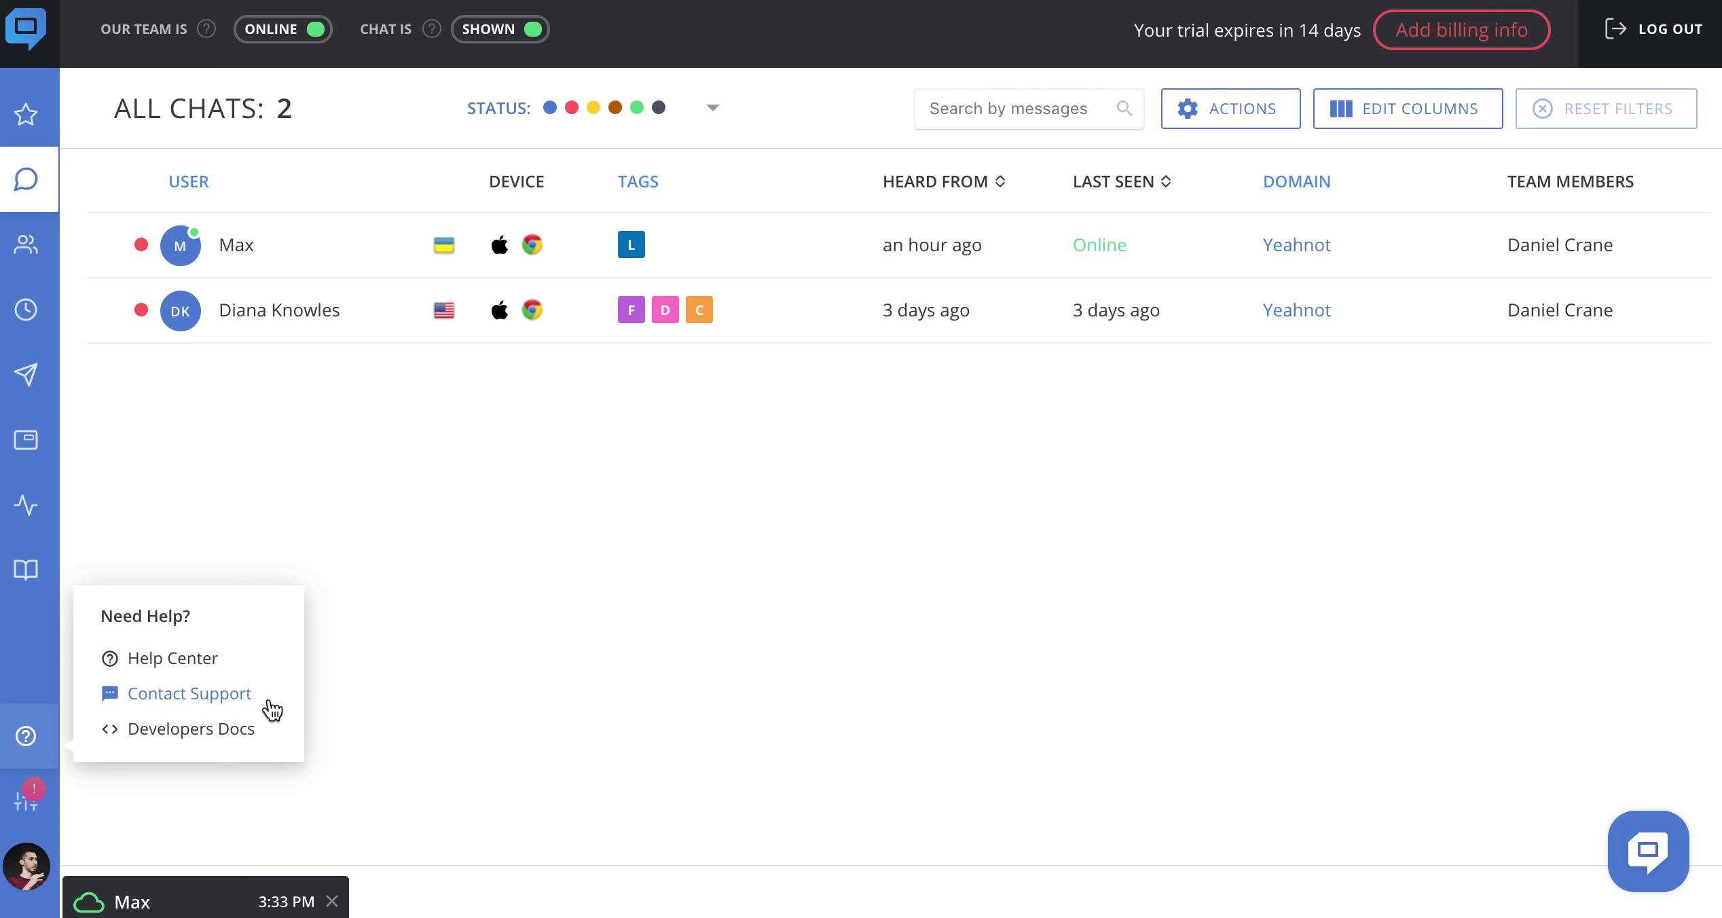
{"action": "left_click", "coordinate": [706, 613]}
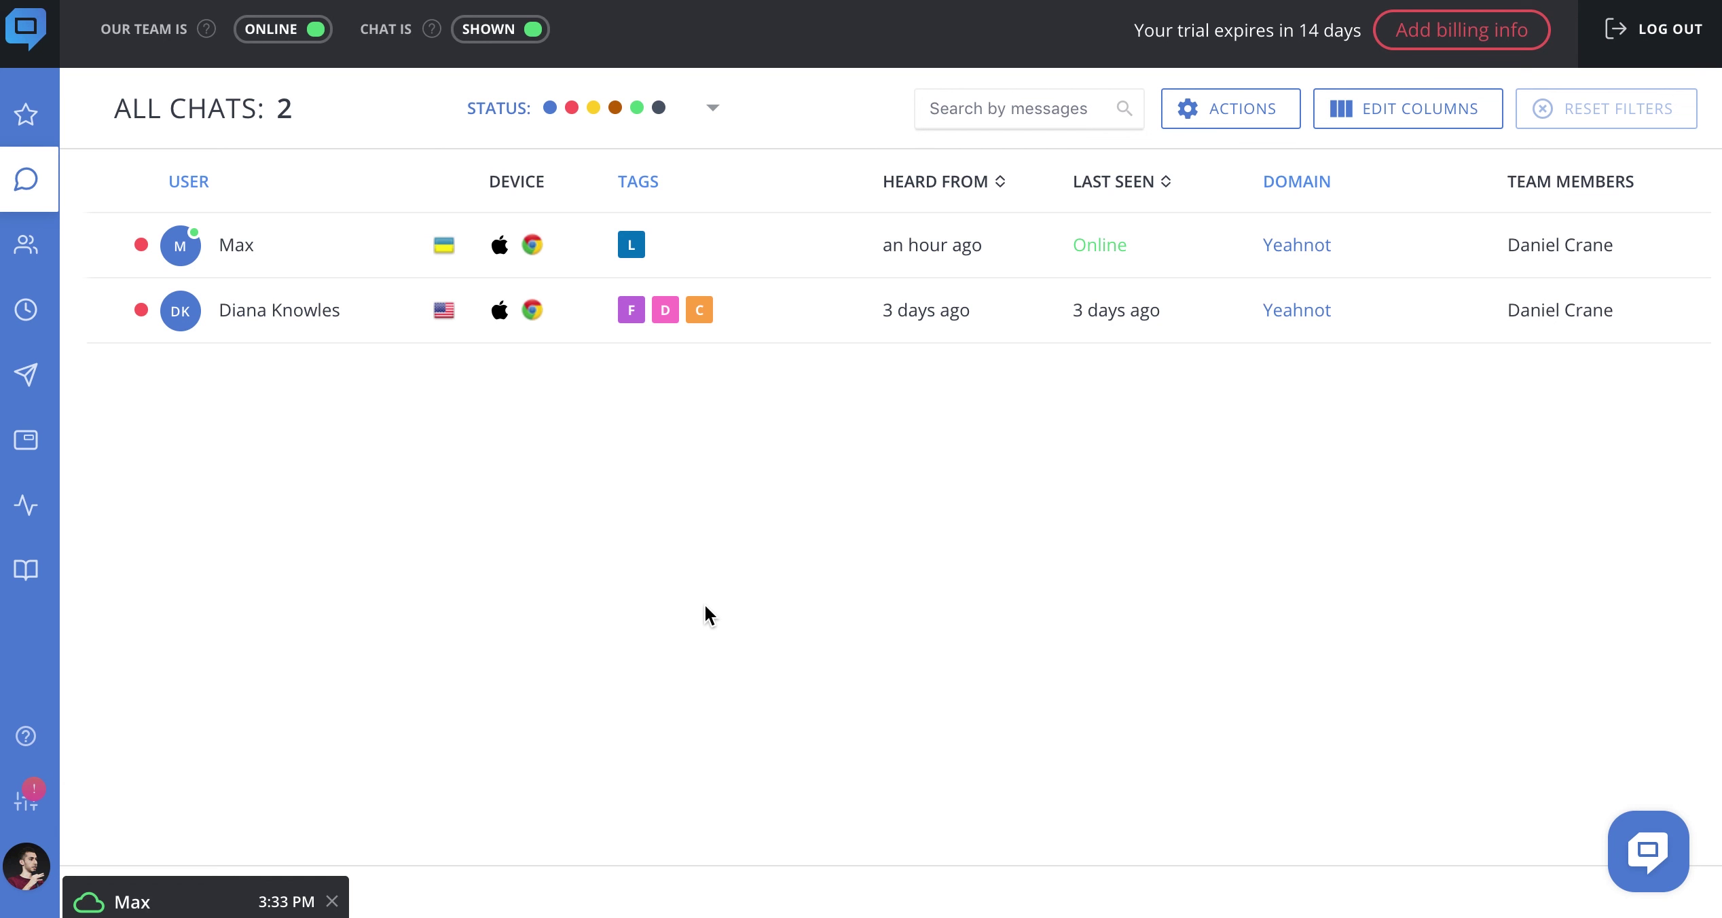